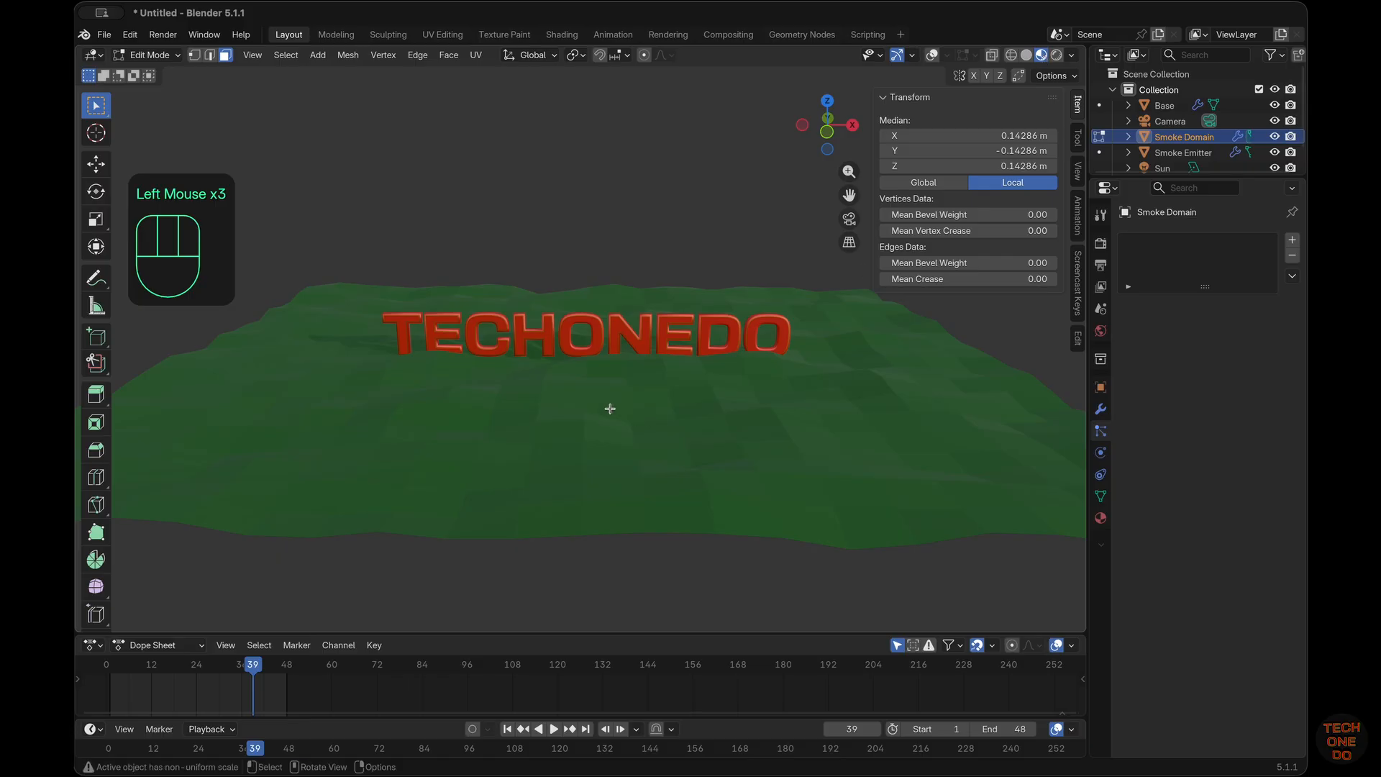
# Step: Leave Edit Mode, select the TECHONEDO text, go to frame 12 and isolate the text in Local View
pyautogui.press('Tab')
pyautogui.click(602, 344)
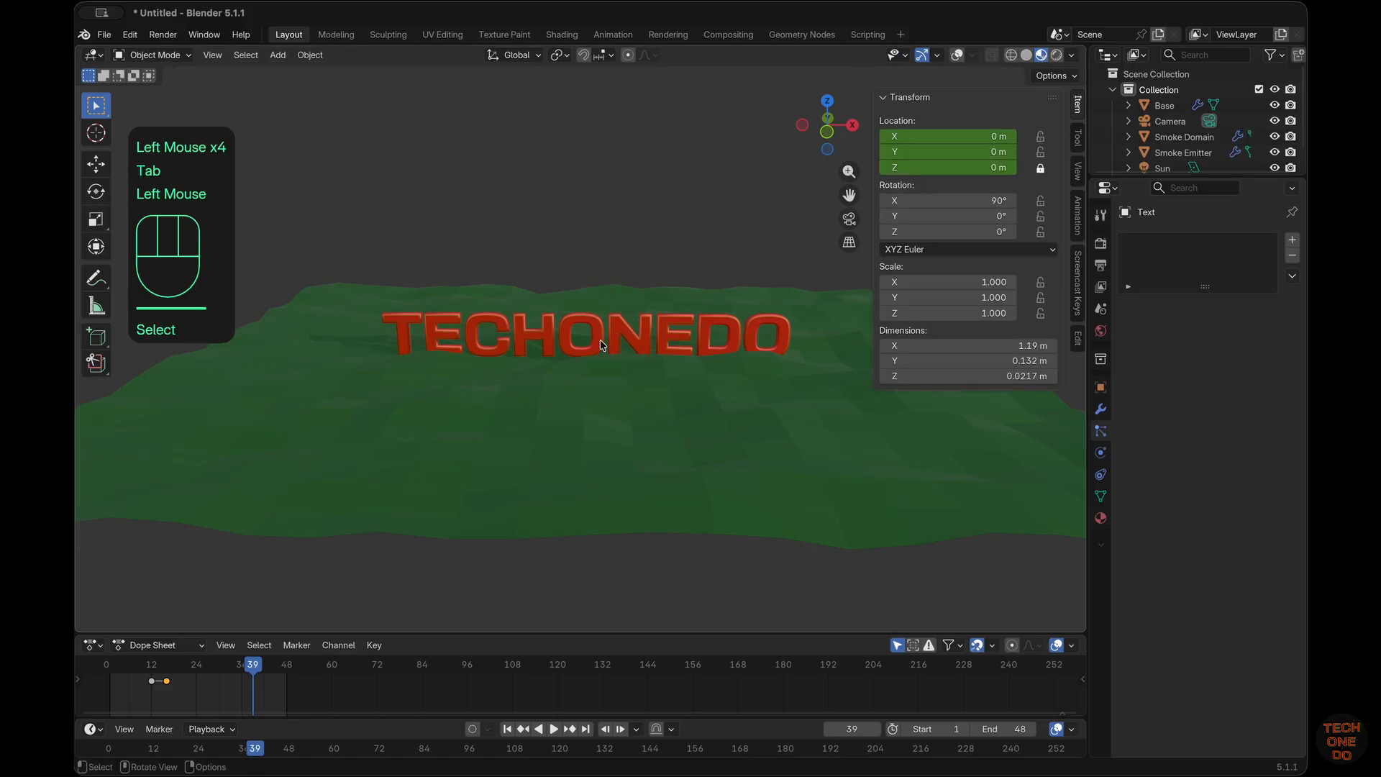
pyautogui.moveTo(253, 672); pyautogui.dragTo(153, 671)
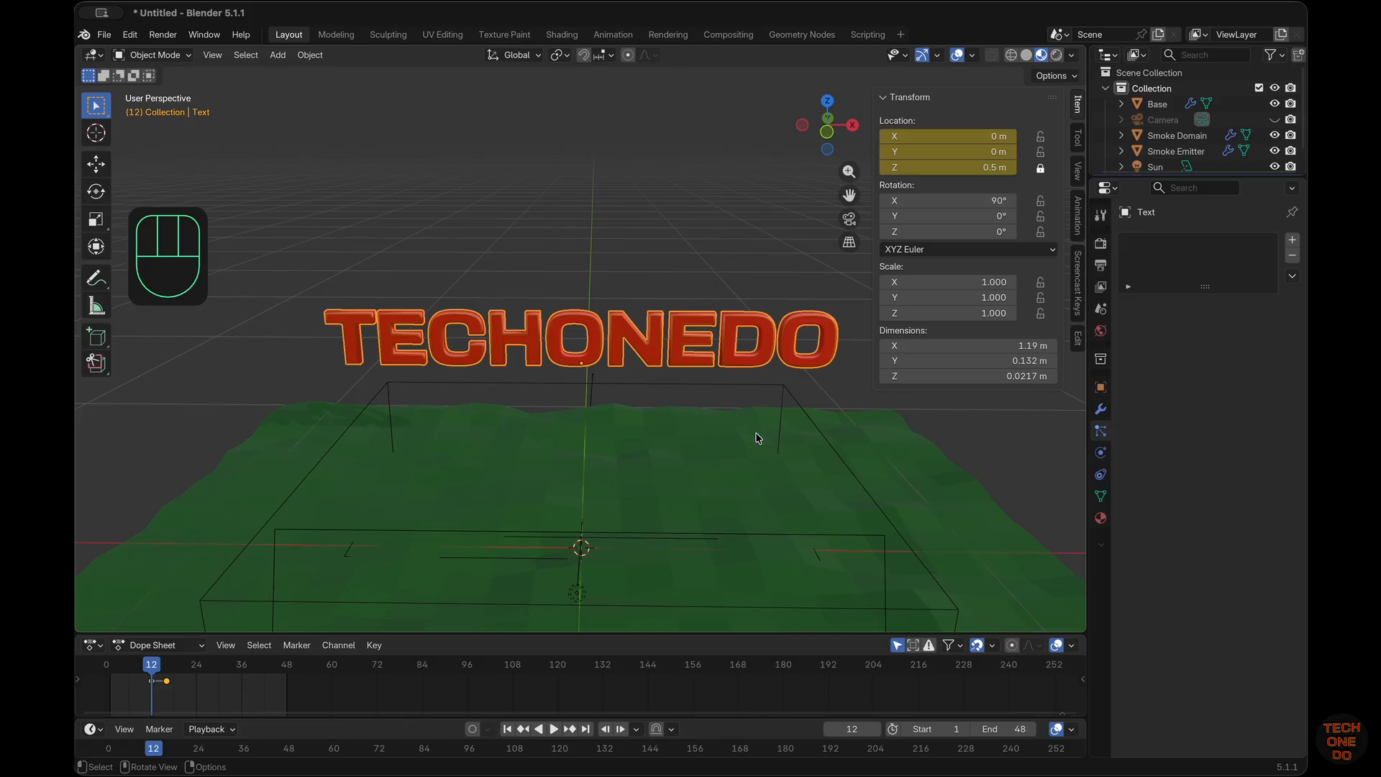
pyautogui.press('/')
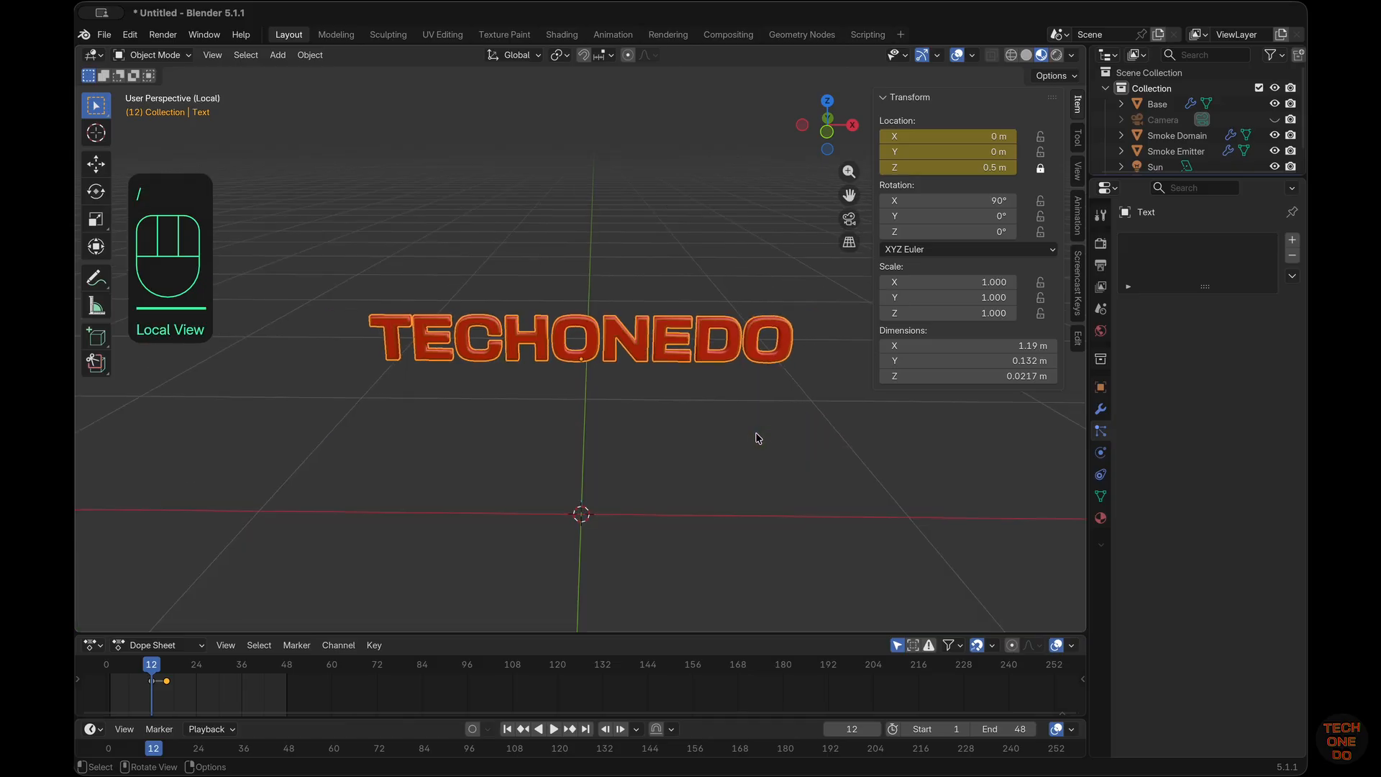
pyautogui.click(595, 339)
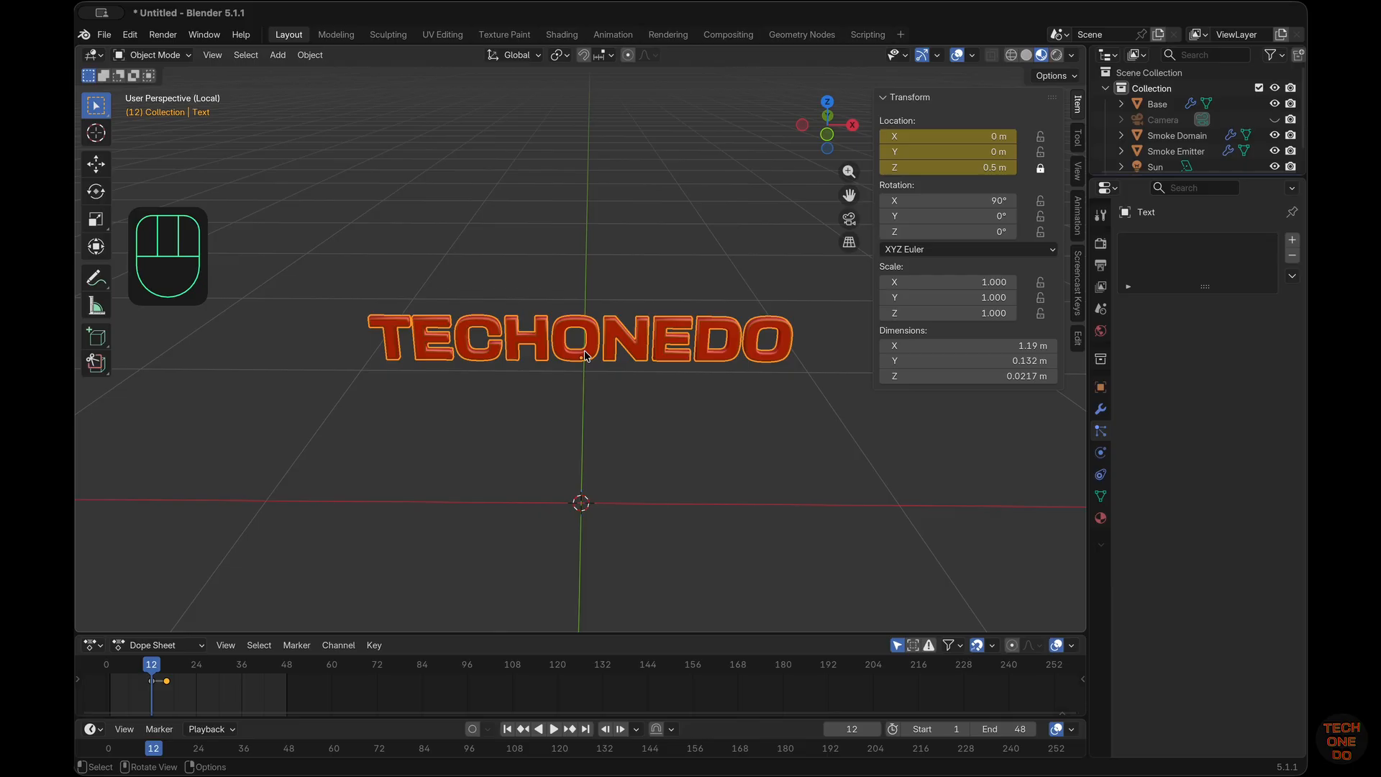
# Step: Enter Edit Mode on the text and display it as a see-through wireframe
pyautogui.moveTo(587, 355); pyautogui.dragTo(562, 348, button='middle')
pyautogui.press('Tab')
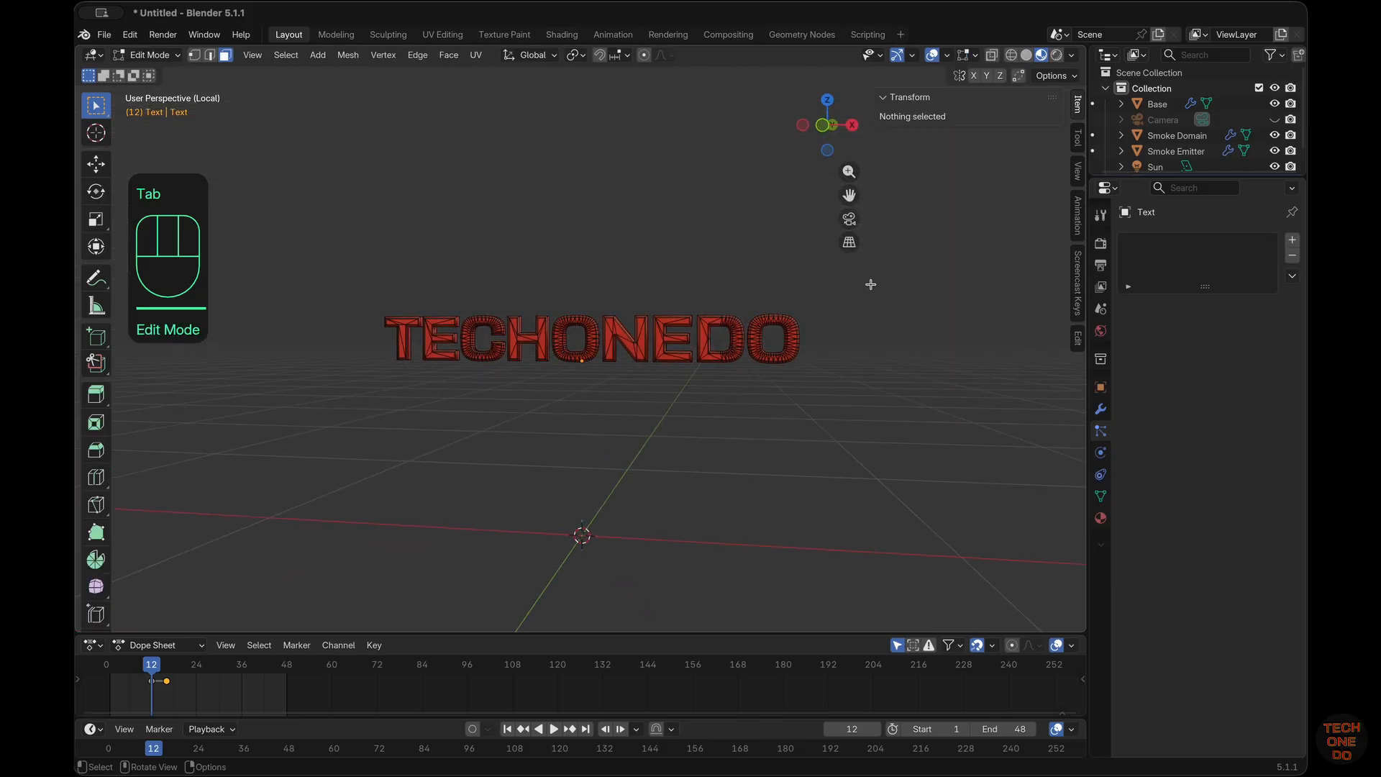
pyautogui.keyDown('super'); pyautogui.scroll(6, 735, 288); pyautogui.keyUp('super')
pyautogui.keyDown('shift'); pyautogui.hscroll(6, 736, 288); pyautogui.keyUp('shift')
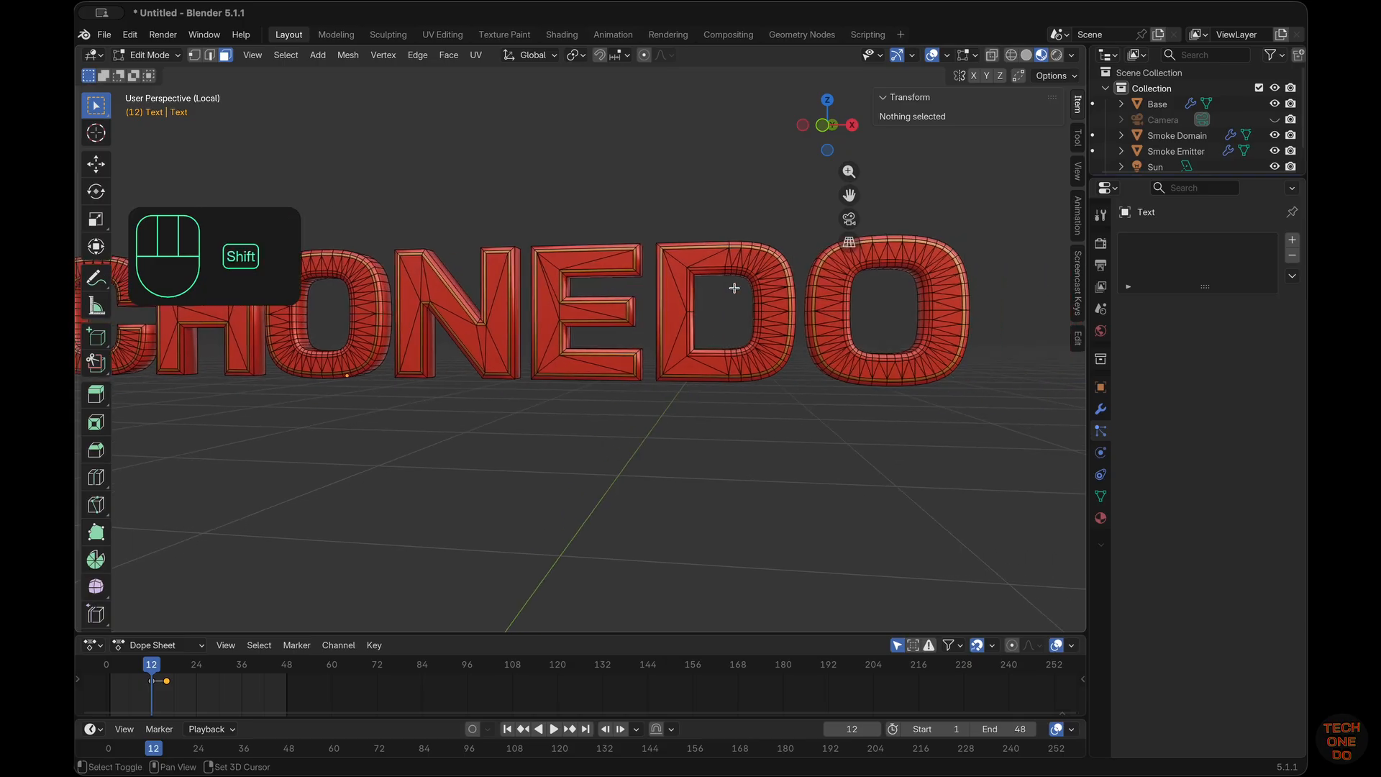
pyautogui.keyDown('shift'); pyautogui.scroll(3, 735, 288); pyautogui.keyUp('shift')
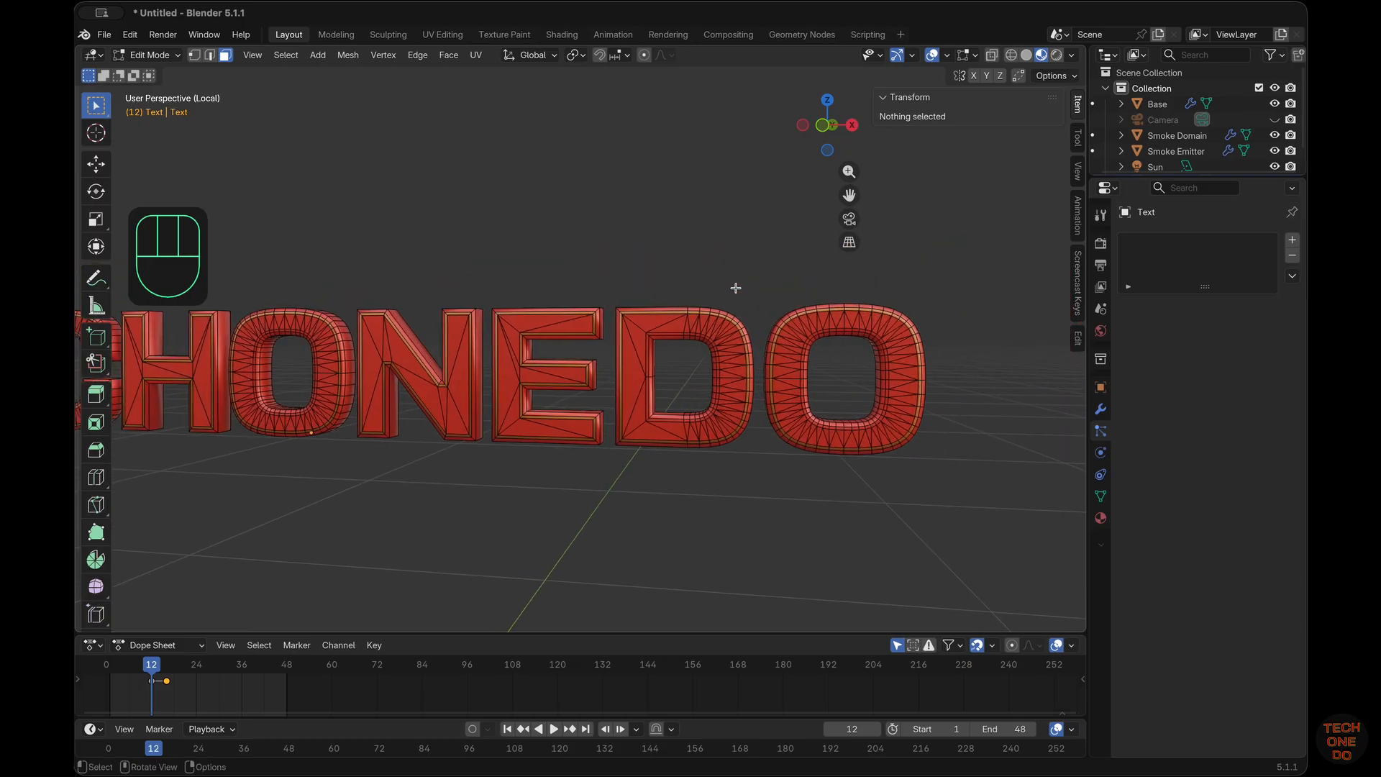
pyautogui.hotkey('shift', 'alt', 'z')
pyautogui.hotkey('shift', 'alt', 'z')
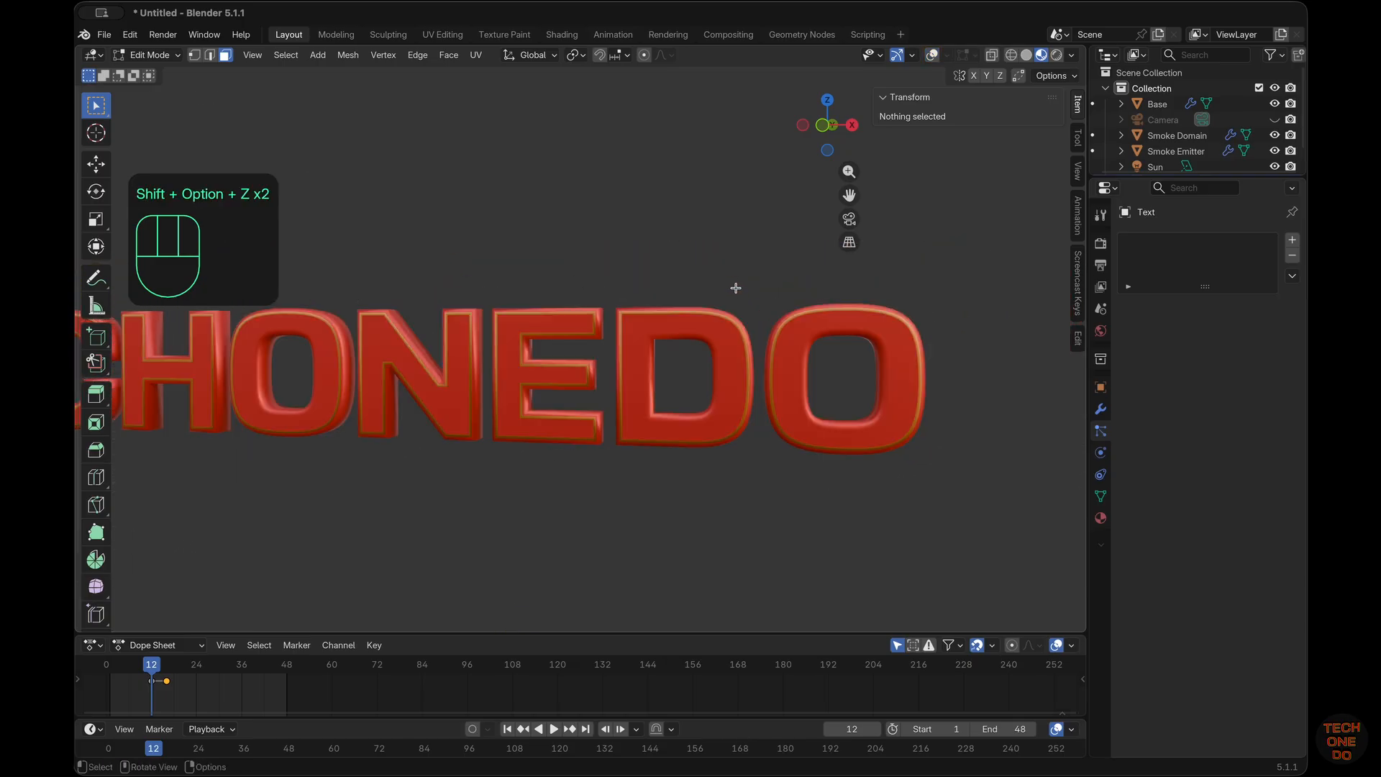
pyautogui.hotkey('shift', 'z')
pyautogui.hscroll(-1, 736, 288)
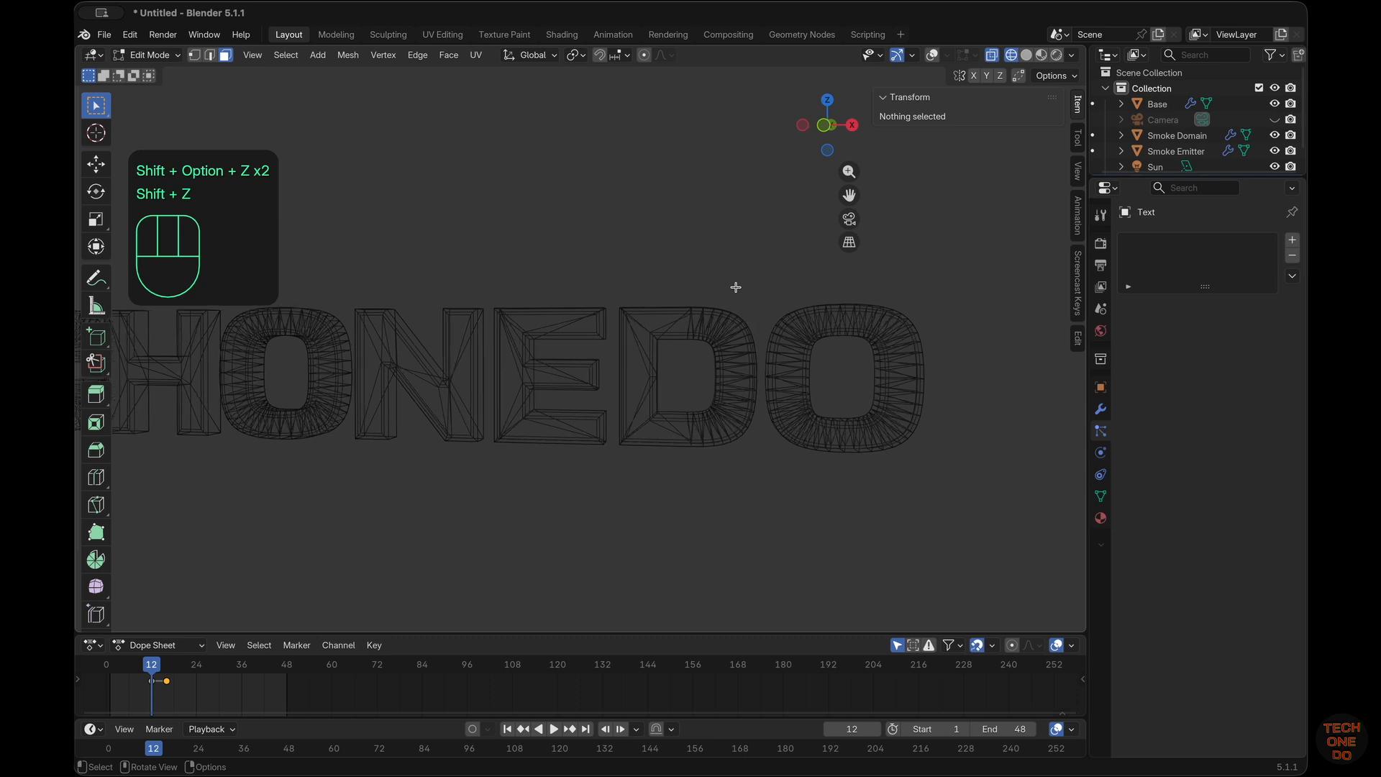
pyautogui.hotkey('alt', 'z')
pyautogui.hotkey('alt', 'z')
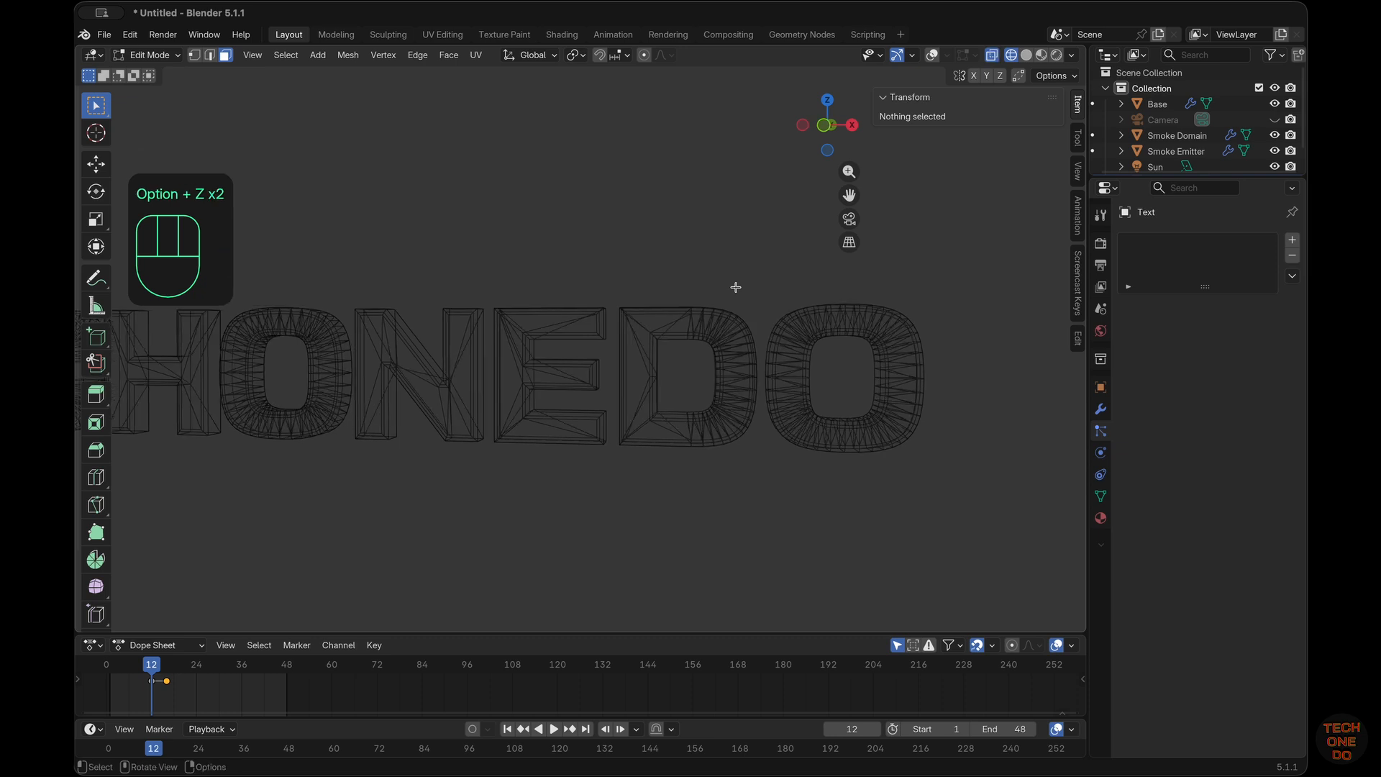
# Step: Box-select all faces of the final letters DO and separate the selection into its own object
pyautogui.press('KP_1')
pyautogui.click(854, 482)
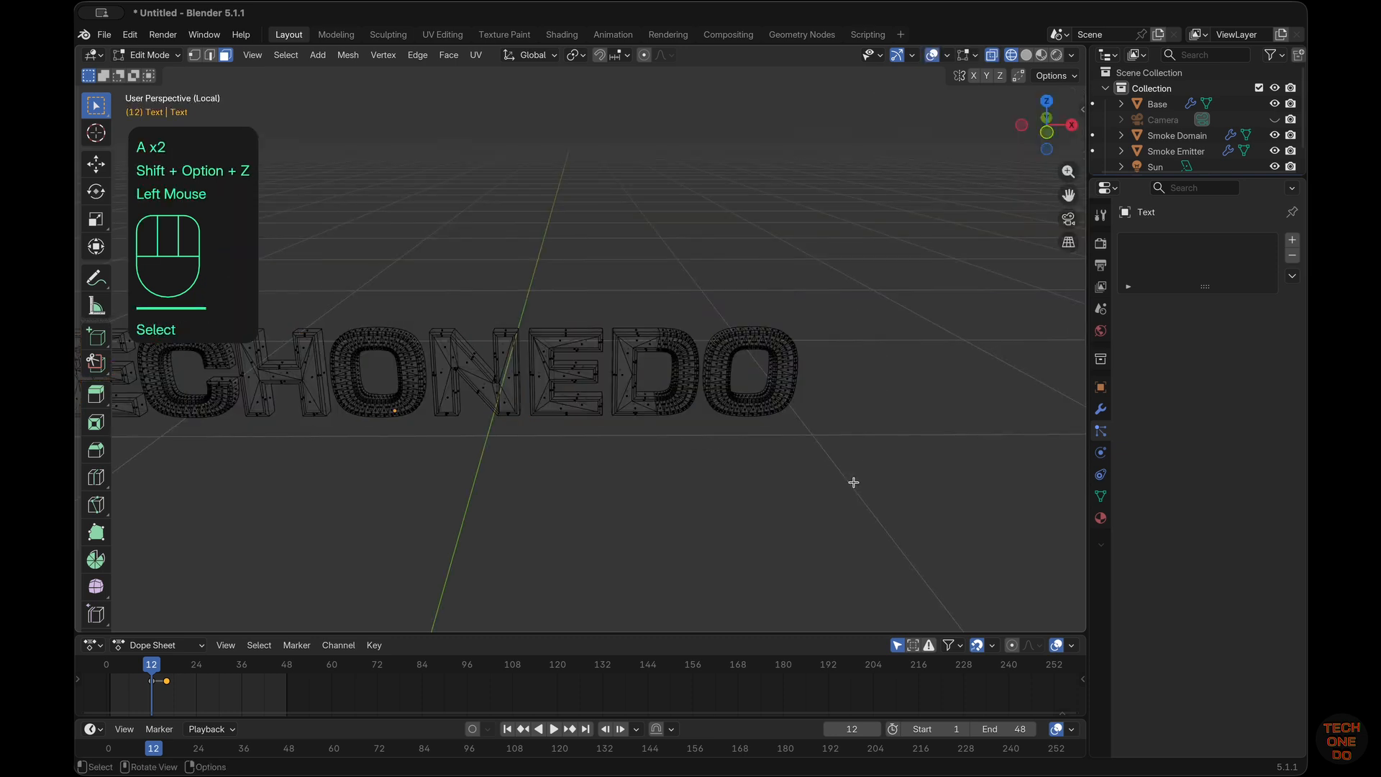
pyautogui.scroll(-4, 854, 482)
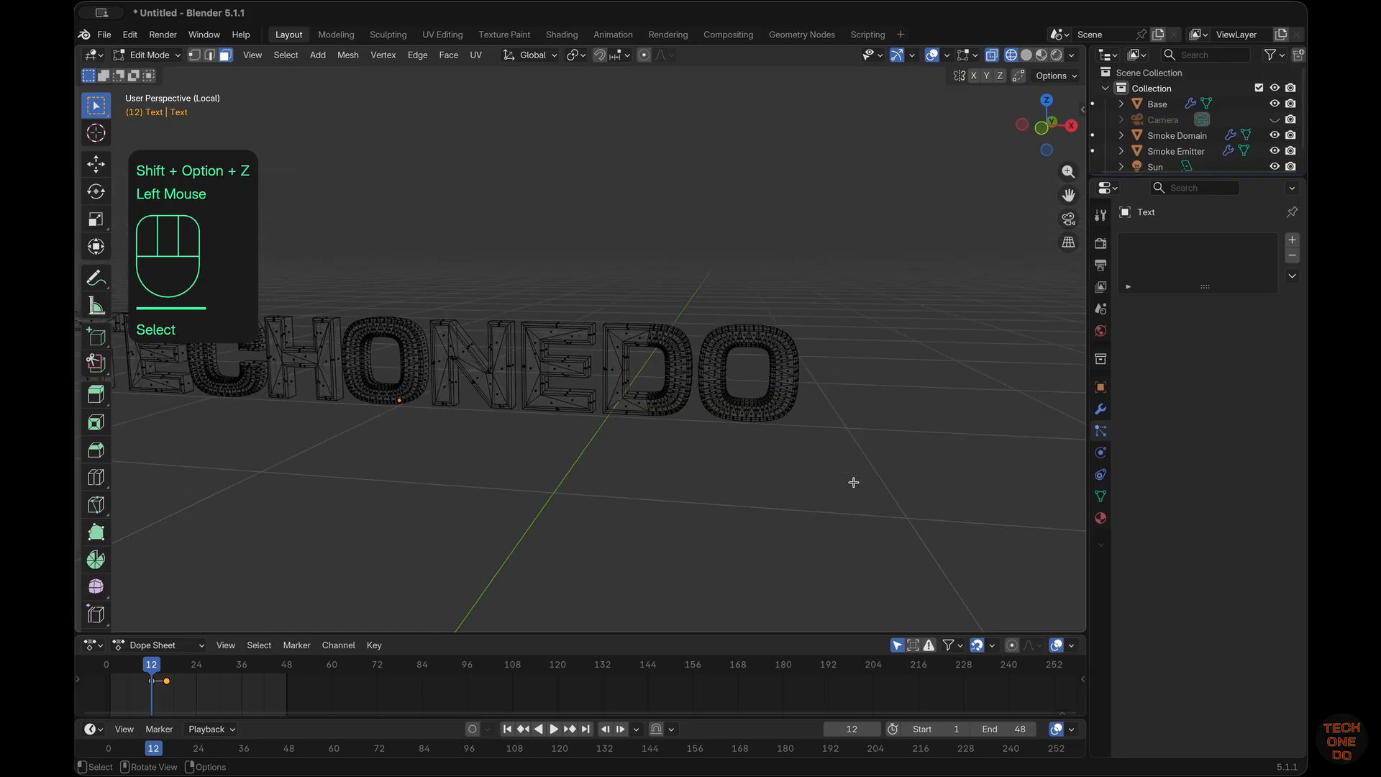
pyautogui.keyDown('super'); pyautogui.scroll(3, 855, 482); pyautogui.keyUp('super')
pyautogui.scroll(4, 854, 482)
pyautogui.keyDown('super'); pyautogui.scroll(5, 854, 482); pyautogui.keyUp('super')
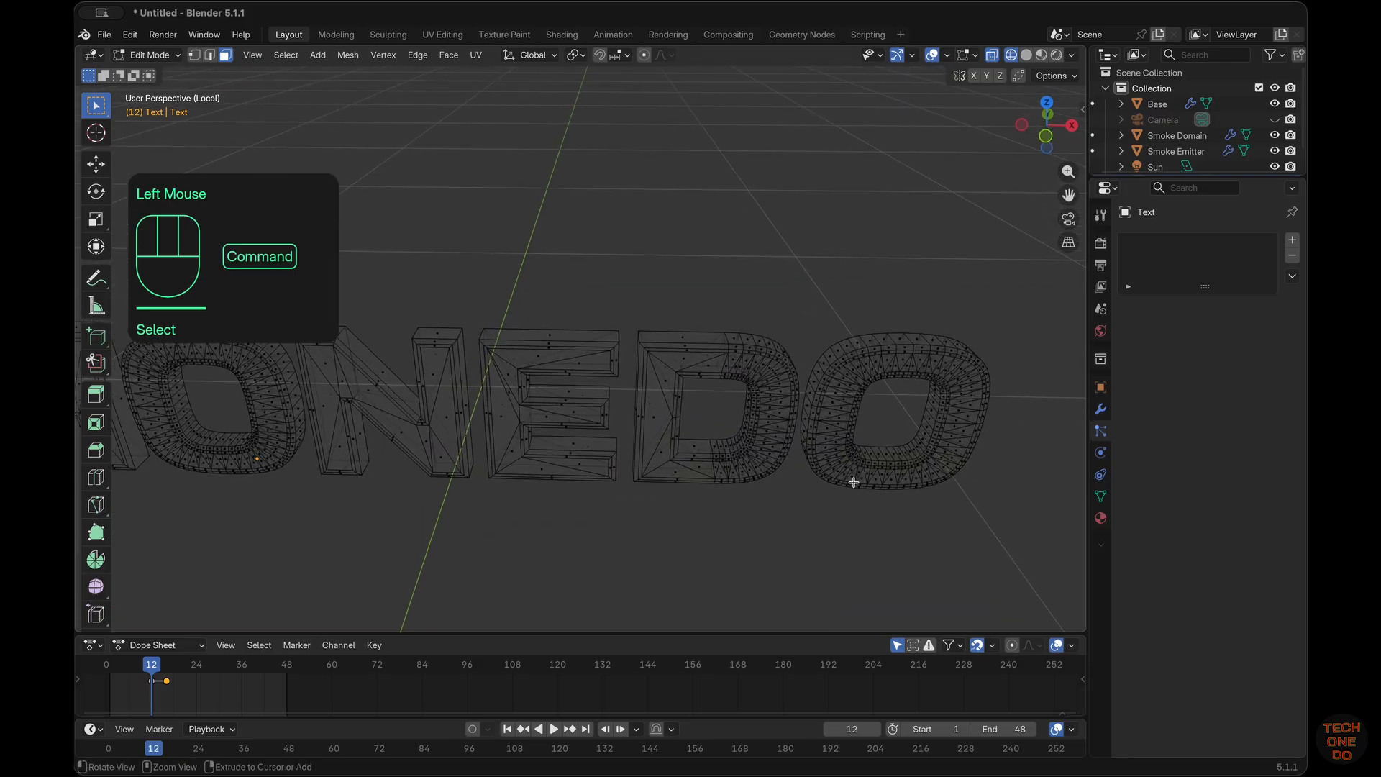
pyautogui.scroll(-4, 854, 482)
pyautogui.keyDown('super'); pyautogui.scroll(-5, 854, 482); pyautogui.keyUp('super')
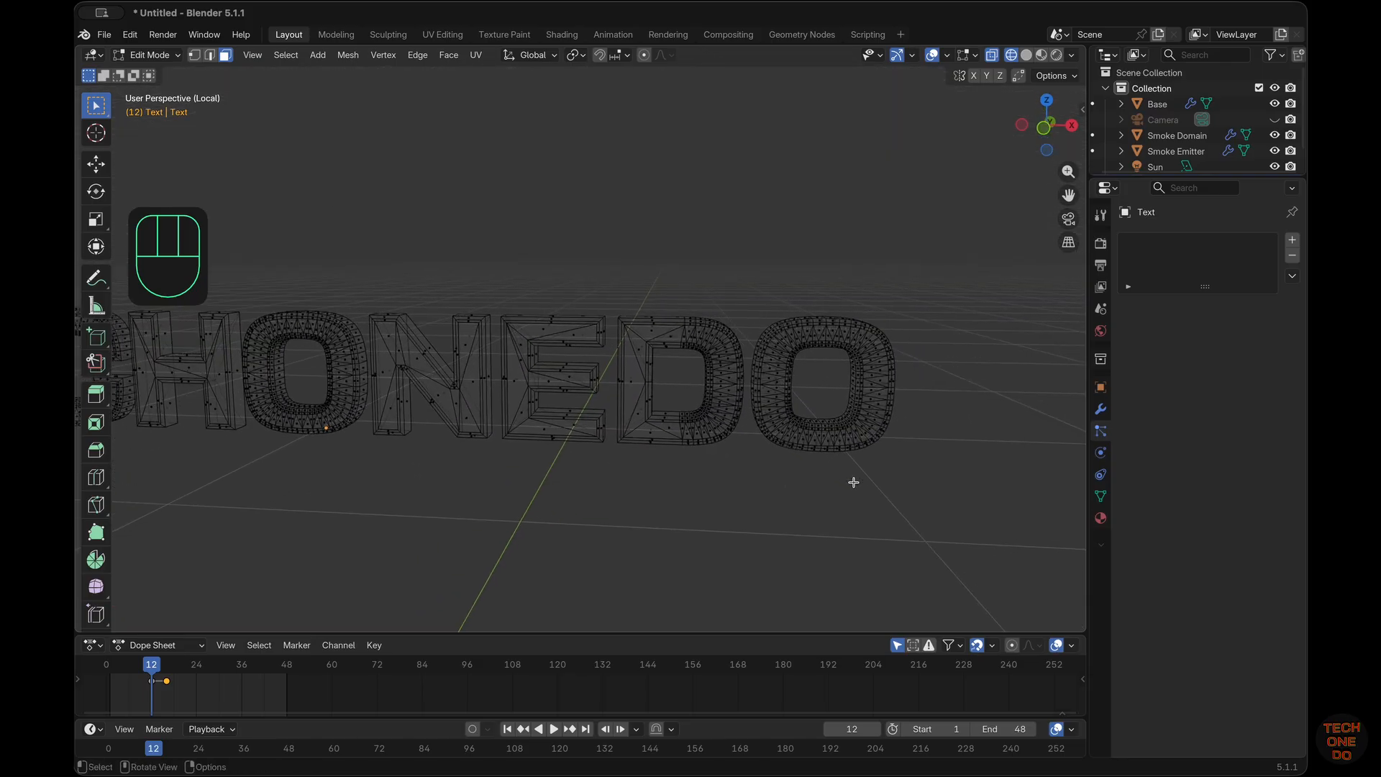
pyautogui.click(916, 482)
pyautogui.moveTo(615, 272); pyautogui.dragTo(929, 469)
pyautogui.scroll(5, 691, 390)
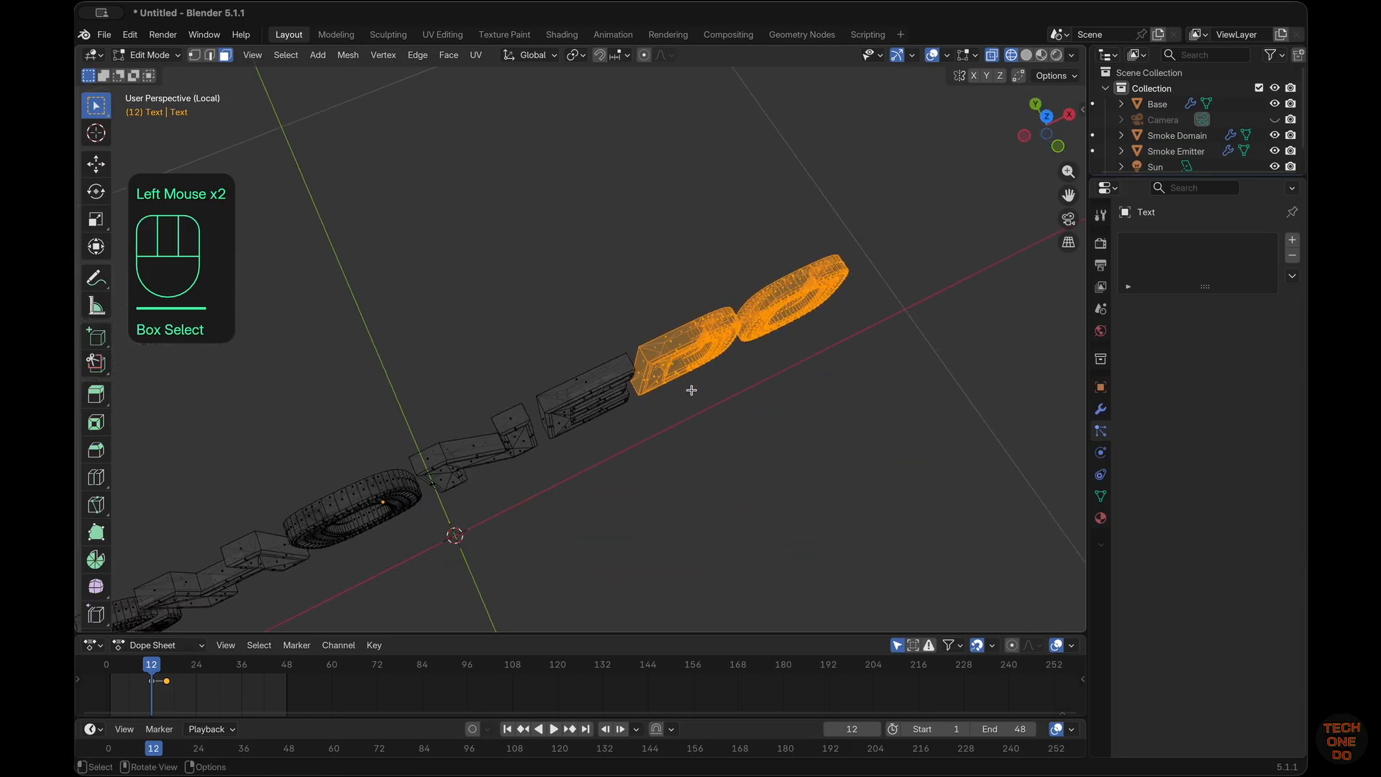
pyautogui.scroll(-5, 691, 390)
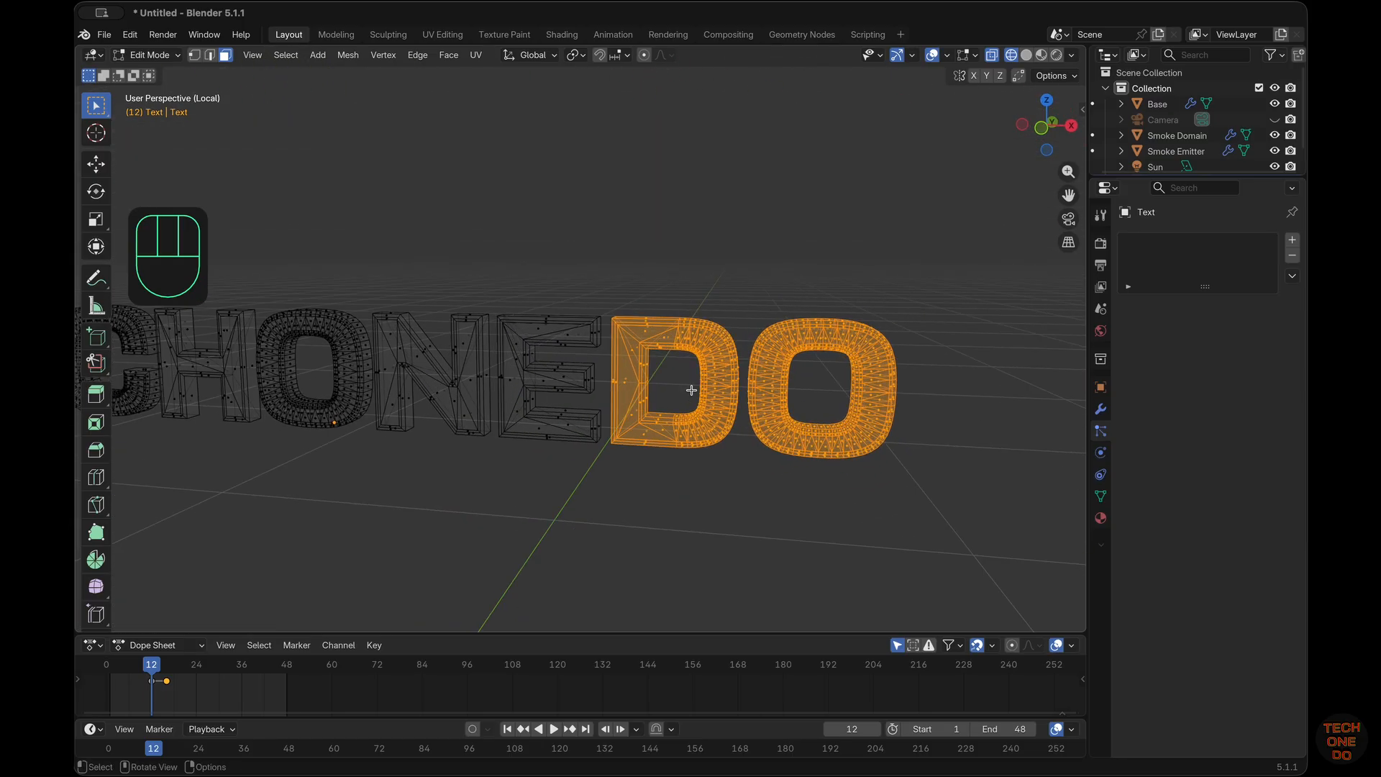
pyautogui.press('p')
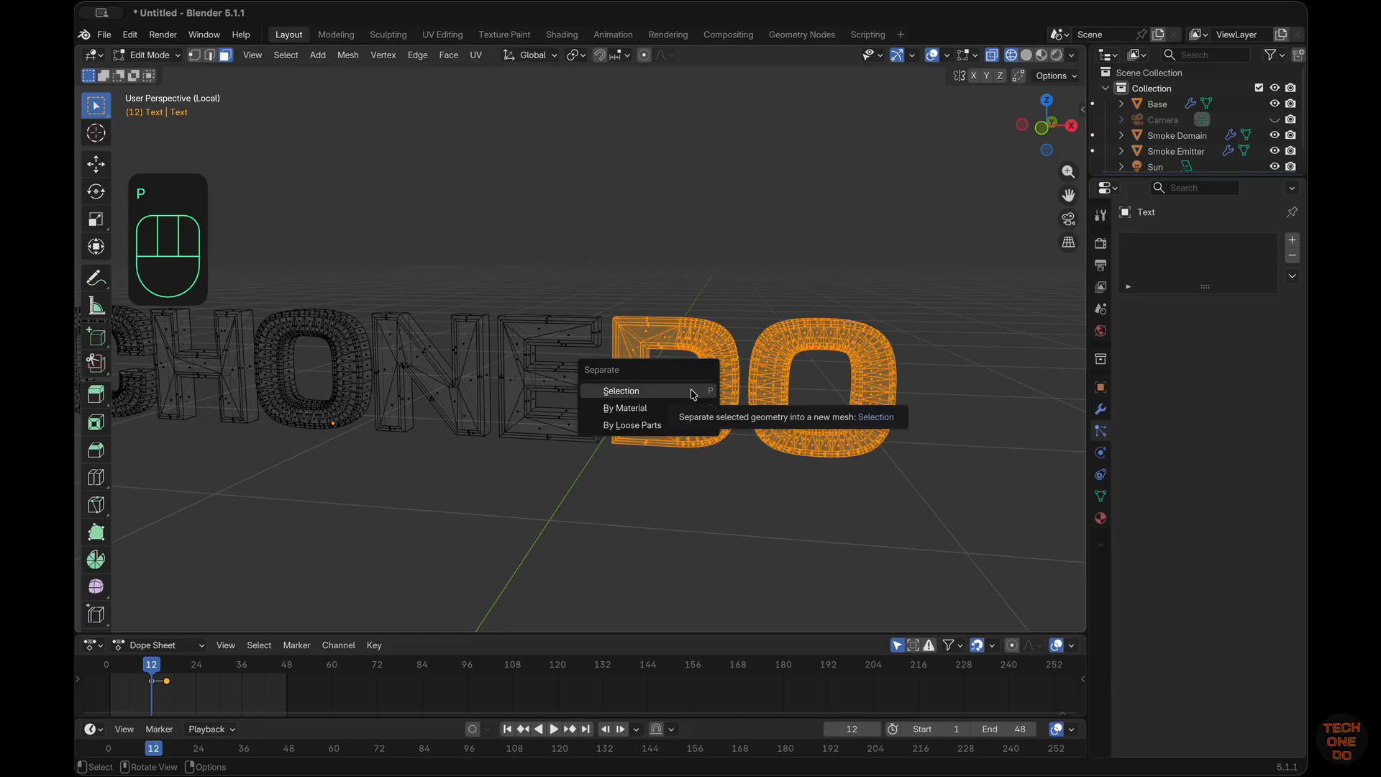
pyautogui.click(633, 390)
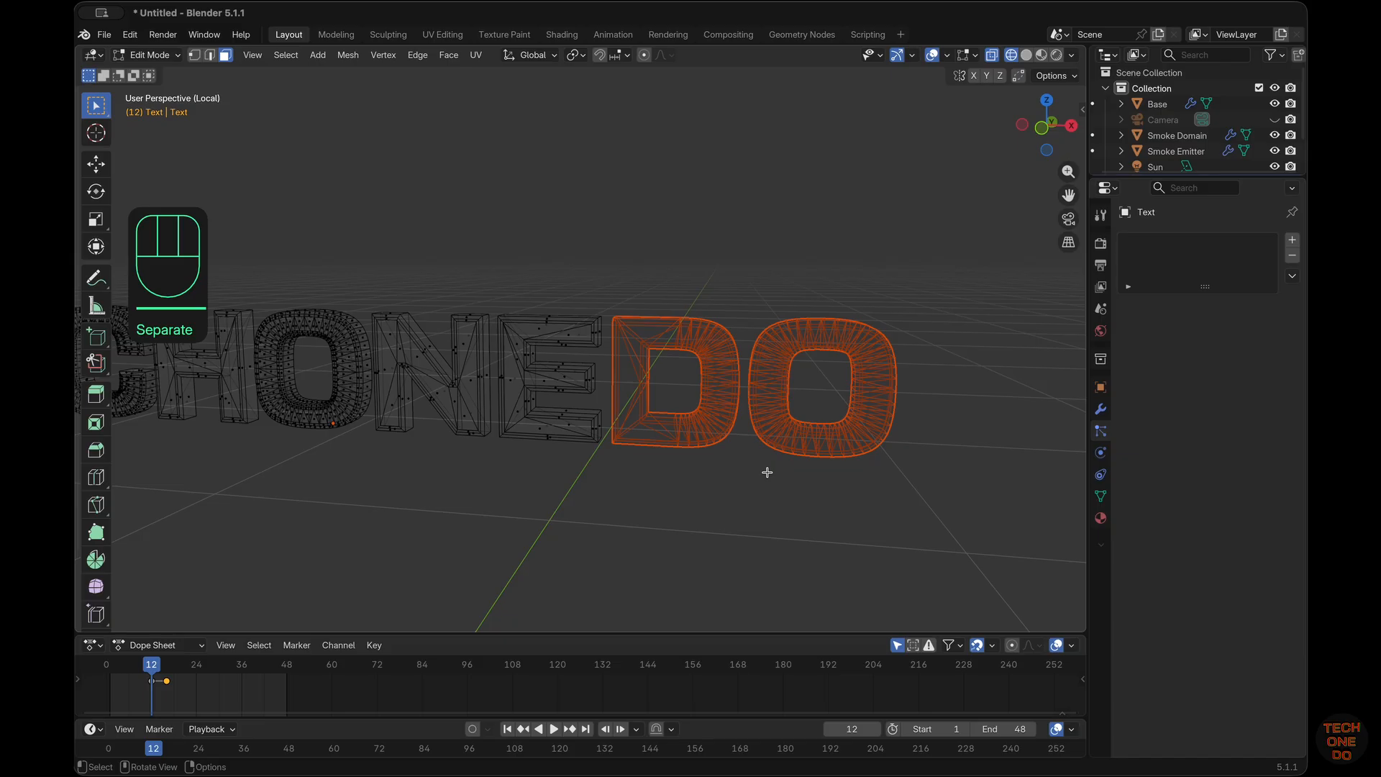
# Step: In front view, box-select the letters ONE and separate the selection into its own object
pyautogui.hscroll(-1, 767, 472)
pyautogui.click(627, 499)
pyautogui.hscroll(-5, 629, 498)
pyautogui.keyDown('shift'); pyautogui.scroll(-2, 630, 498); pyautogui.keyUp('shift')
pyautogui.keyDown('shift'); pyautogui.hscroll(-5, 630, 498); pyautogui.keyUp('shift')
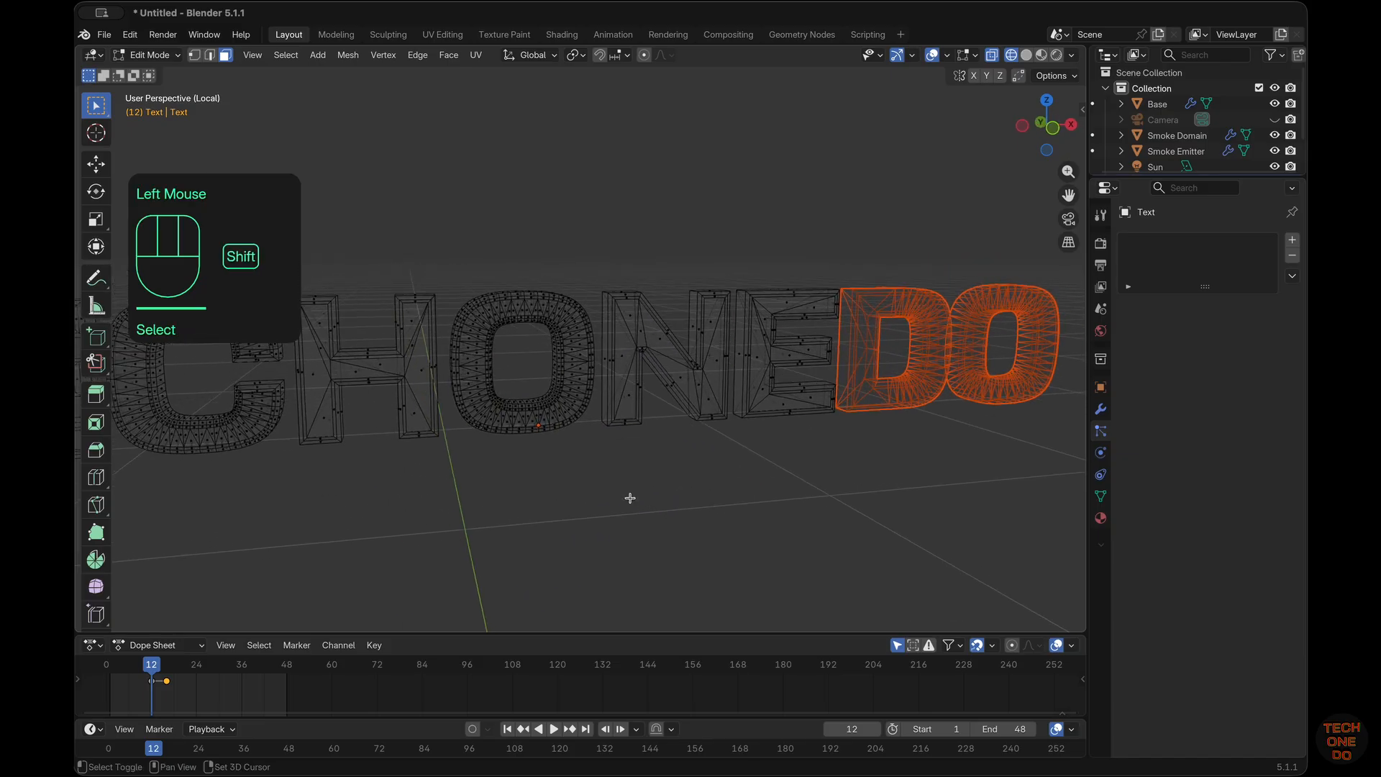
pyautogui.hscroll(-5, 630, 498)
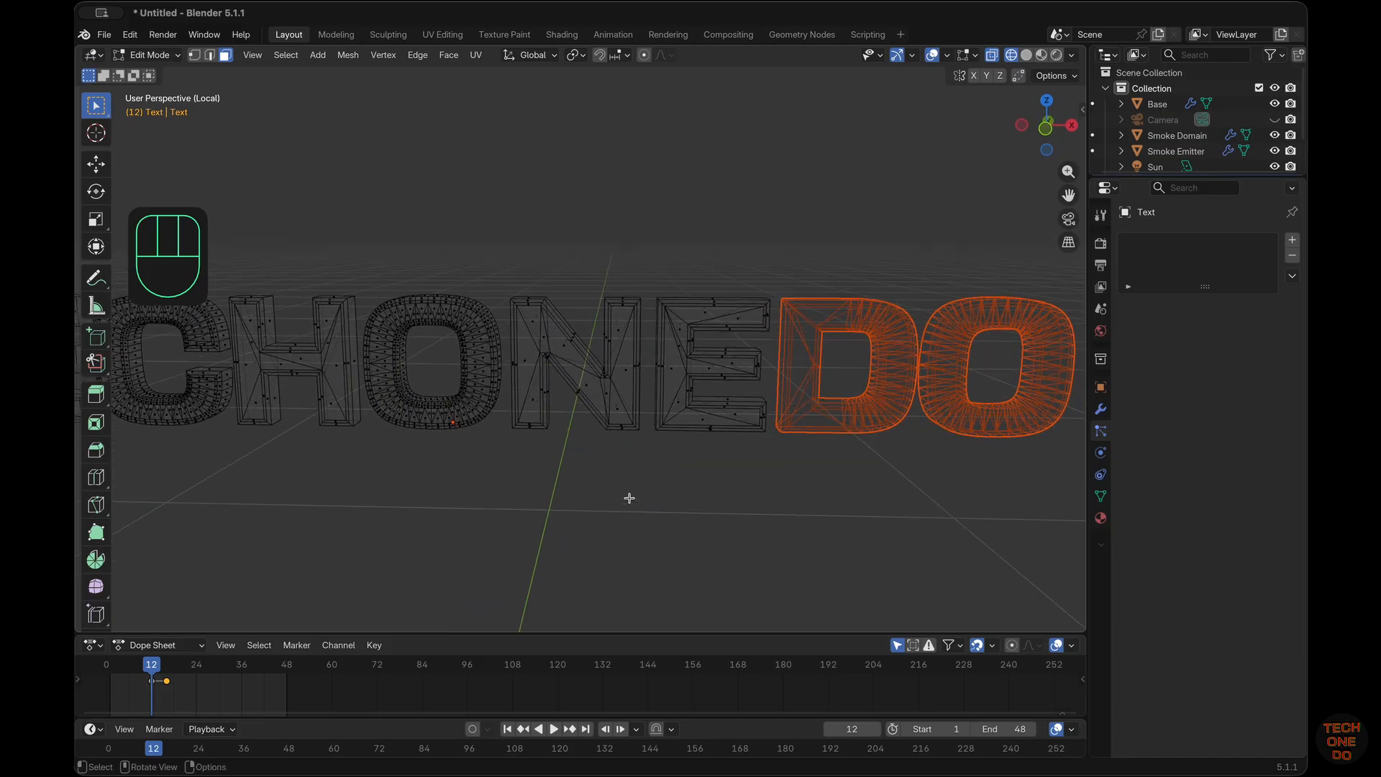
pyautogui.press('KP_1')
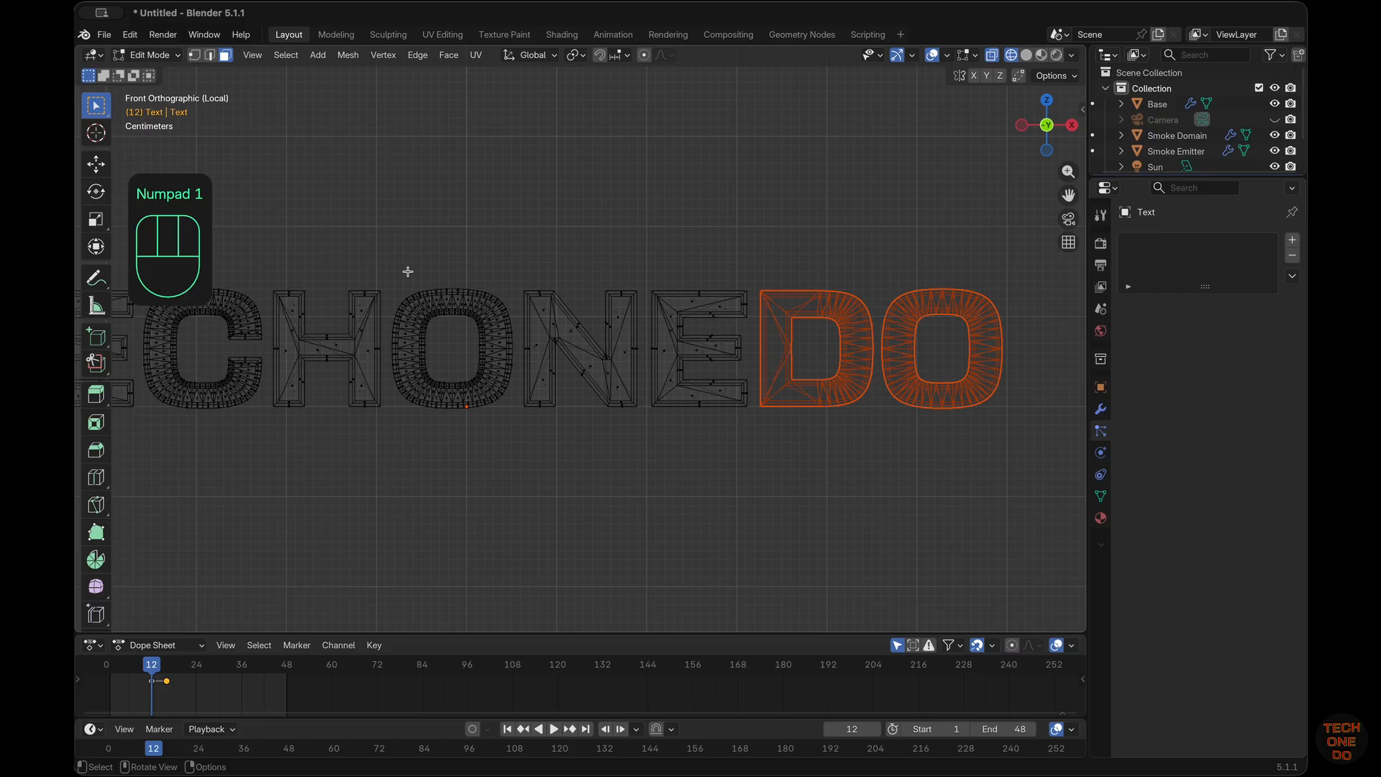
pyautogui.moveTo(388, 264); pyautogui.dragTo(752, 481)
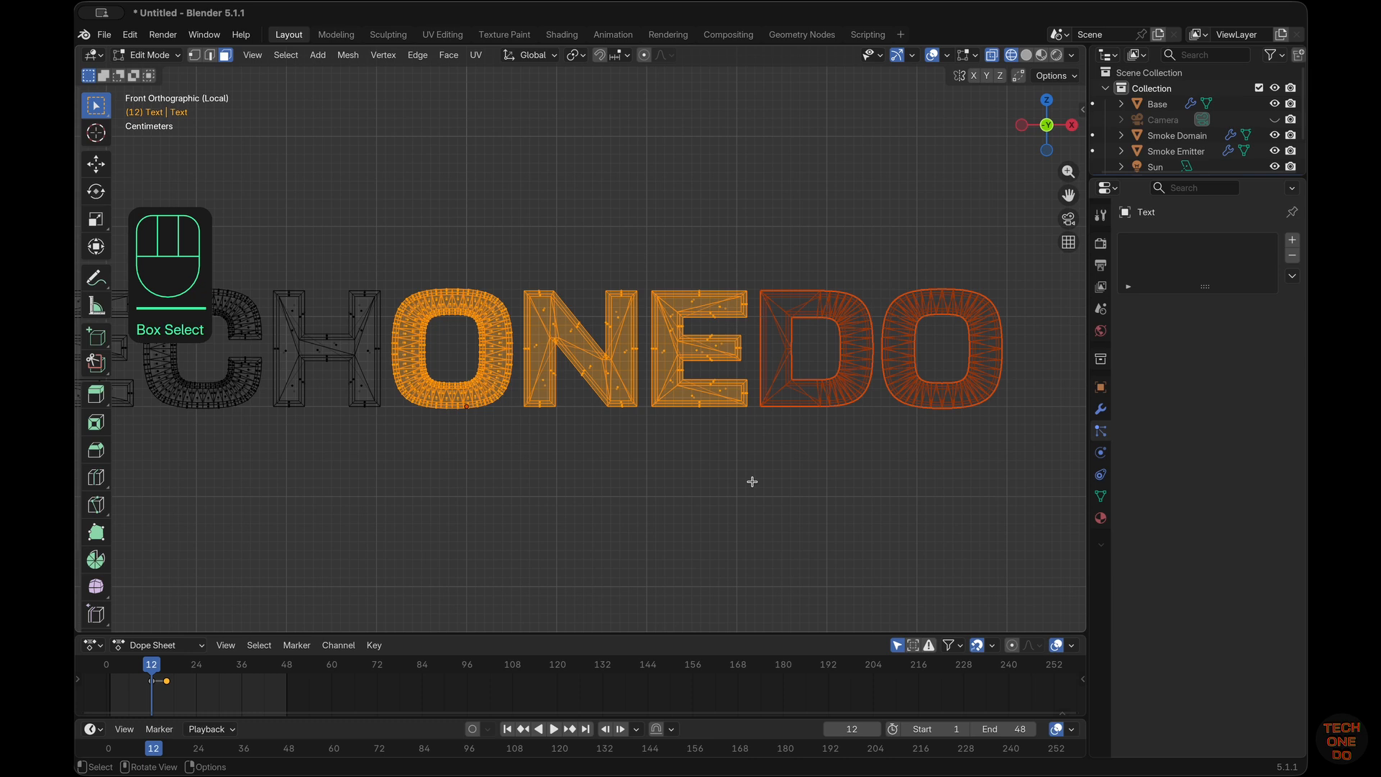
pyautogui.press('p')
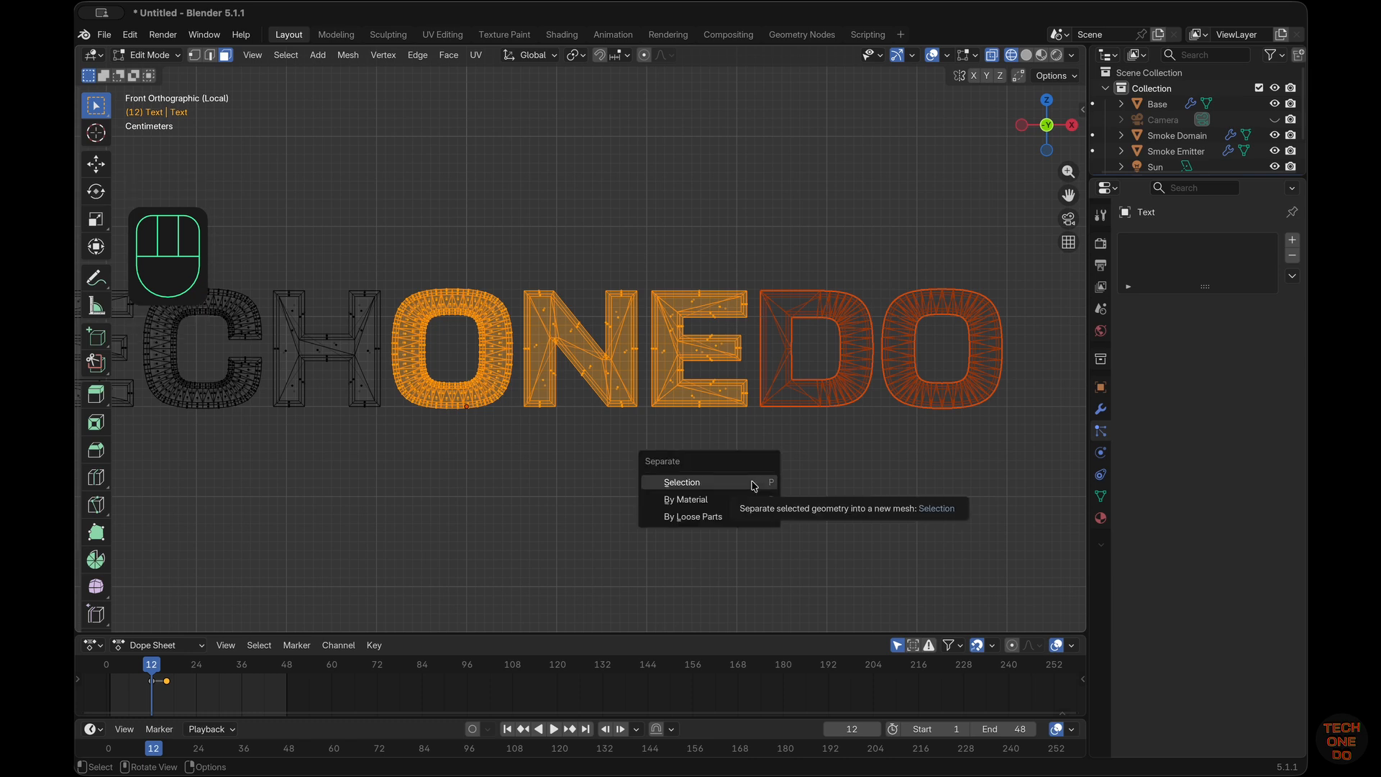
pyautogui.click(753, 483)
# Step: Enlarge the Outliner to show every object and check which letters each of the three text objects contains
pyautogui.moveTo(750, 482); pyautogui.dragTo(697, 451, button='middle')
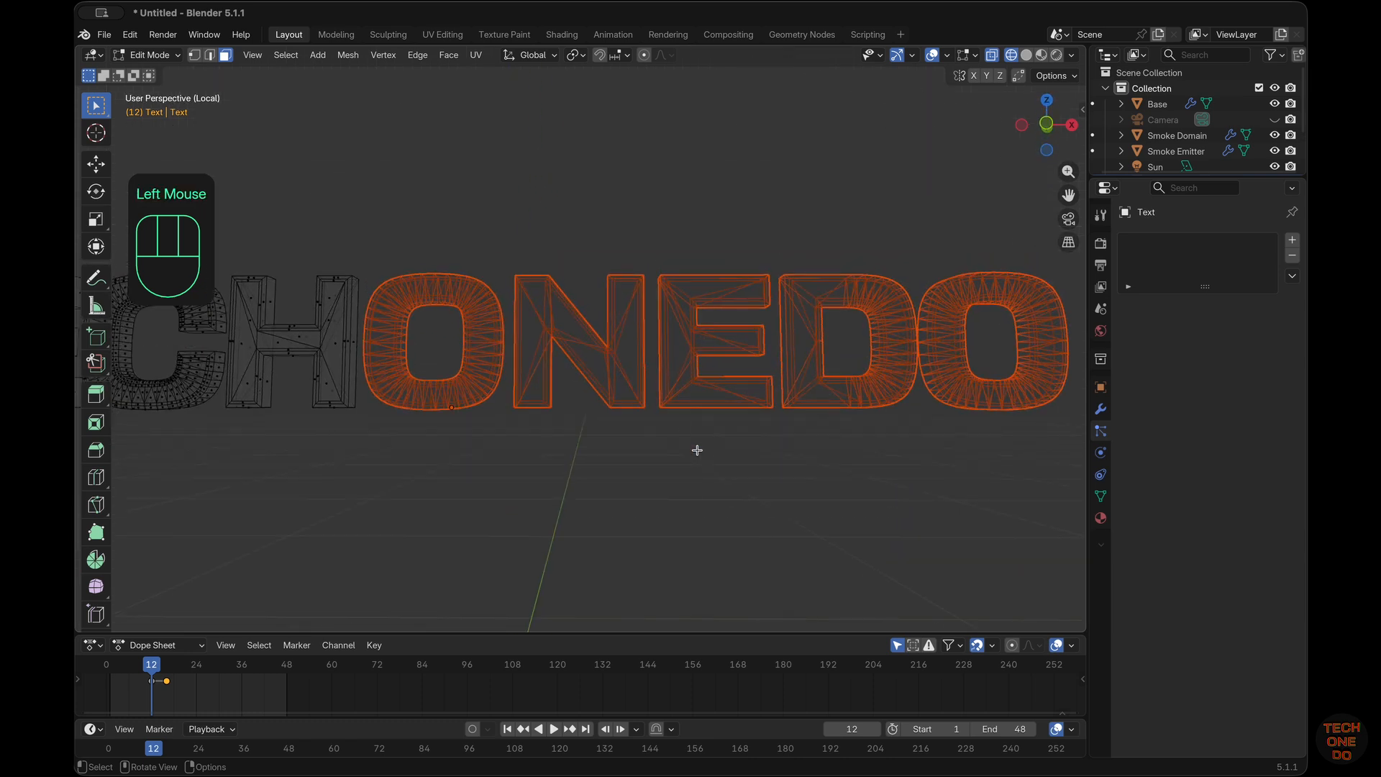
pyautogui.moveTo(1256, 177); pyautogui.dragTo(1266, 386)
pyautogui.click(1200, 291)
pyautogui.click(1157, 185)
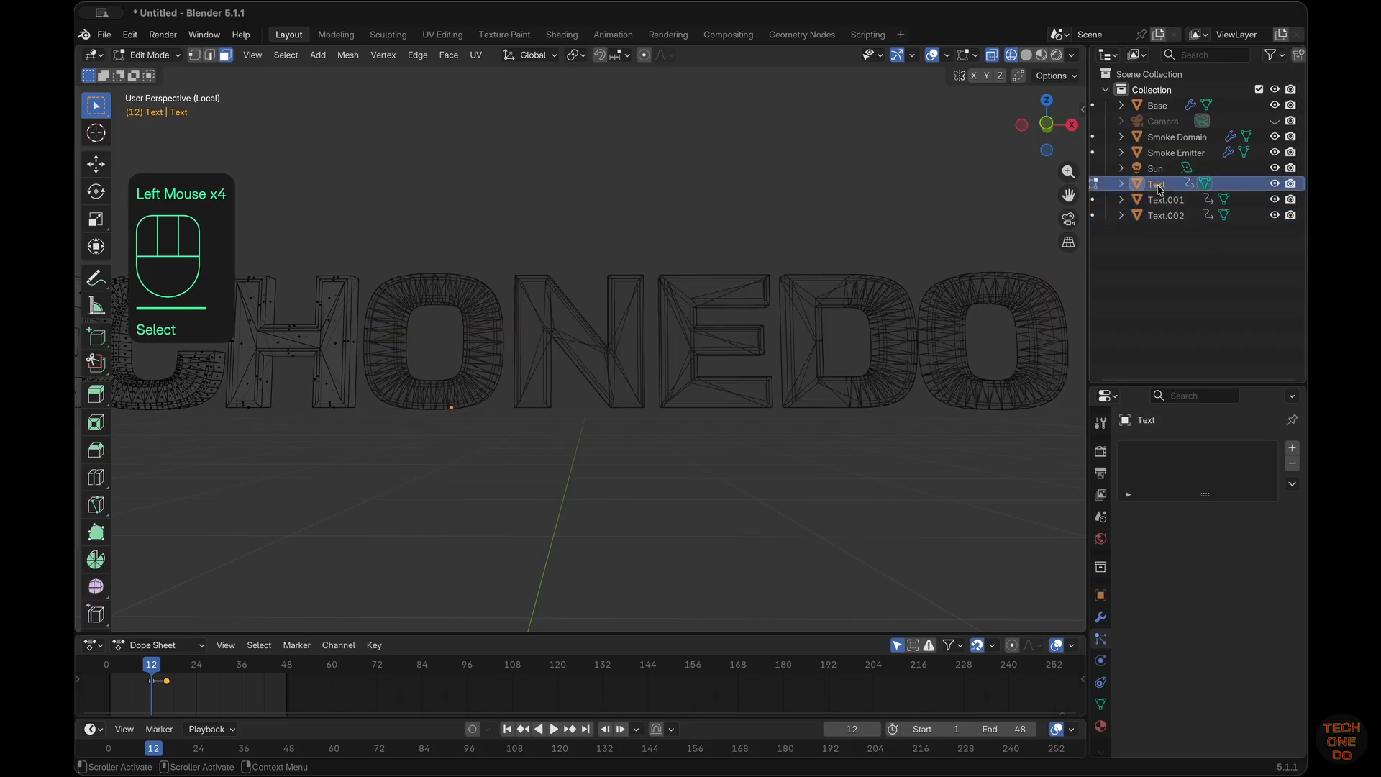
pyautogui.click(1169, 216)
pyautogui.click(1167, 202)
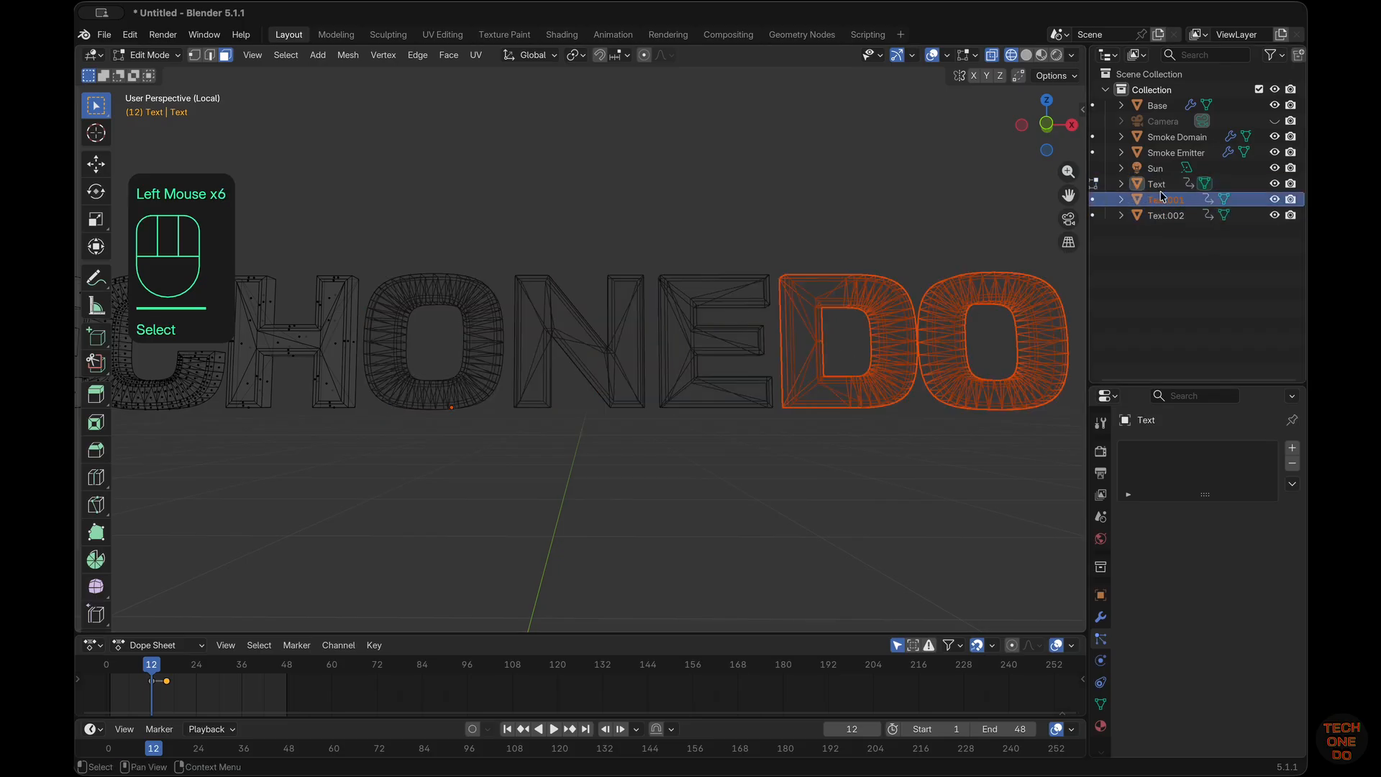
pyautogui.click(1160, 187)
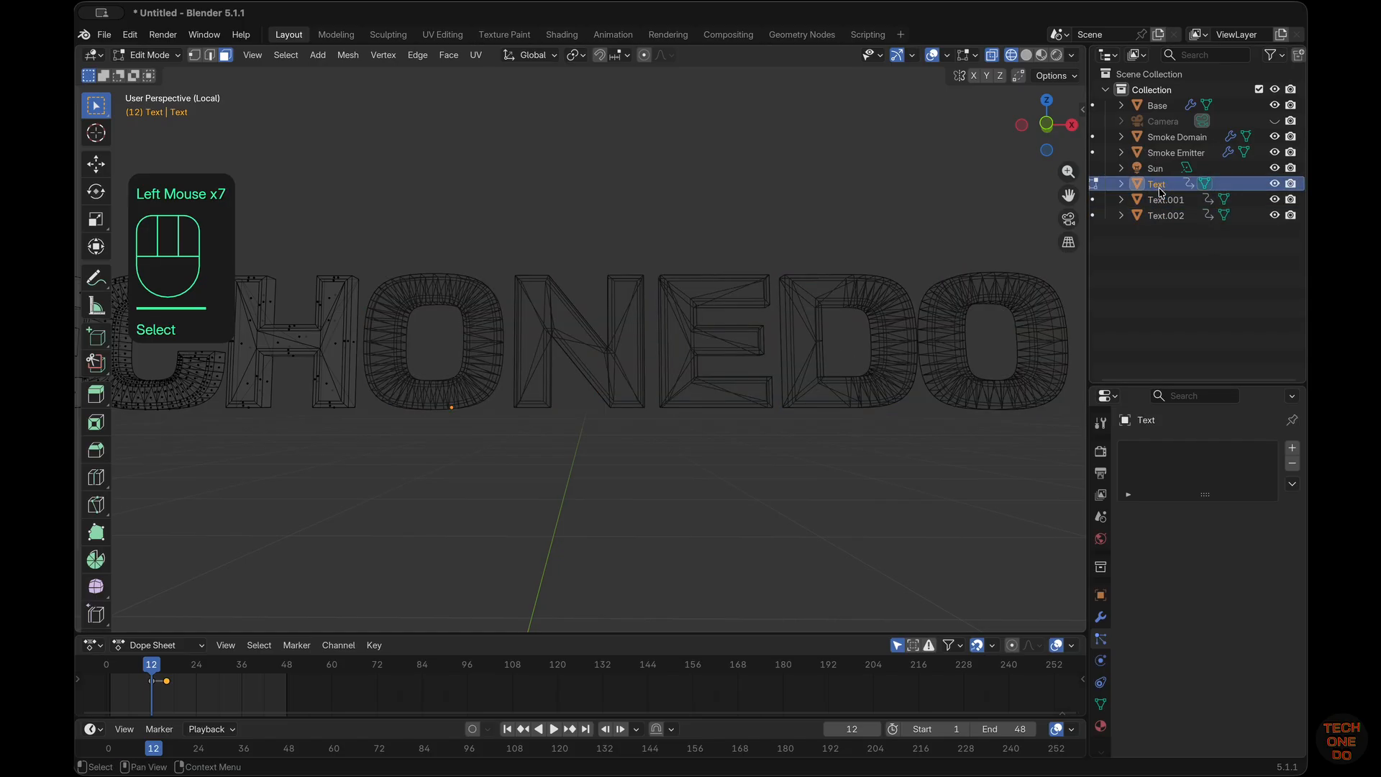
# Step: Rename the text object containing the letters TECH as Tech
pyautogui.doubleClick(1158, 186)
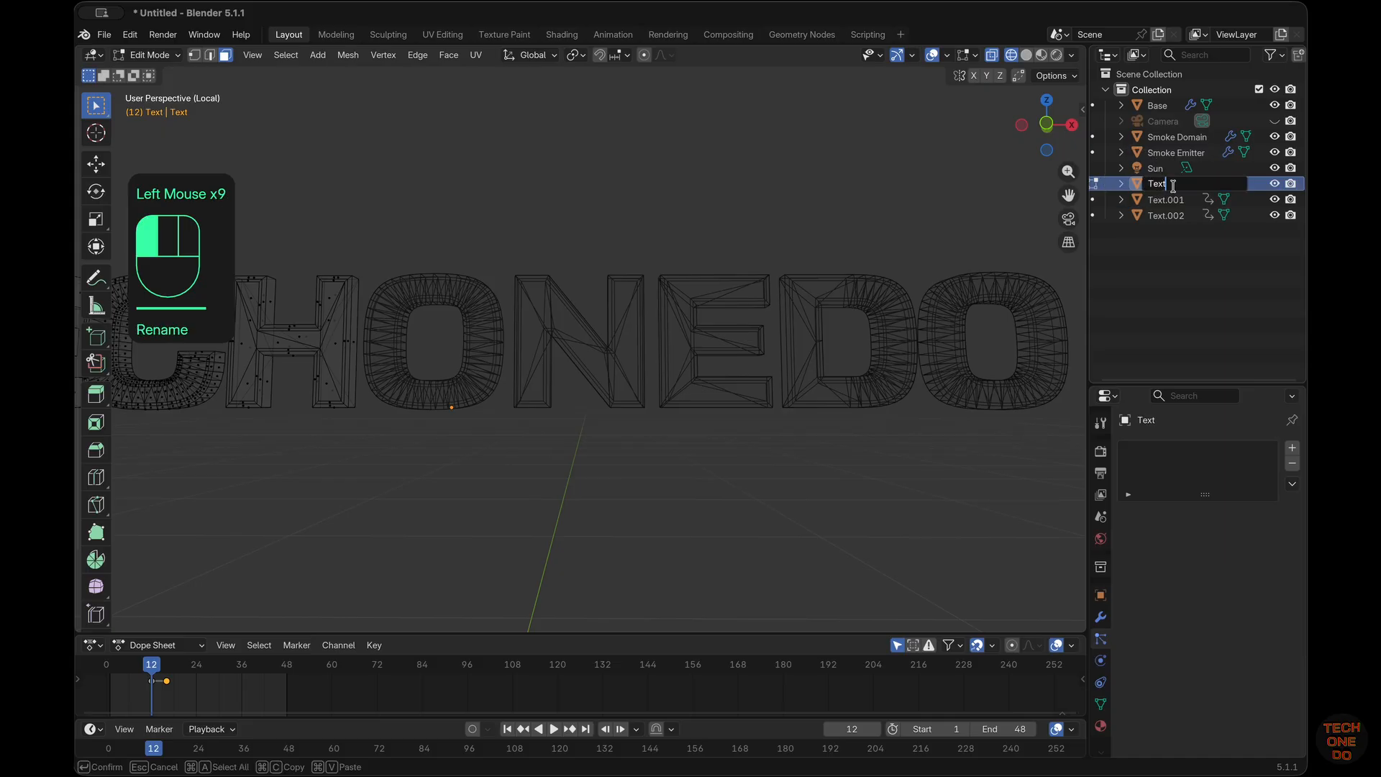
pyautogui.press('BackSpace')
pyautogui.press('BackSpace')
pyautogui.write('ch')
pyautogui.click(1173, 201)
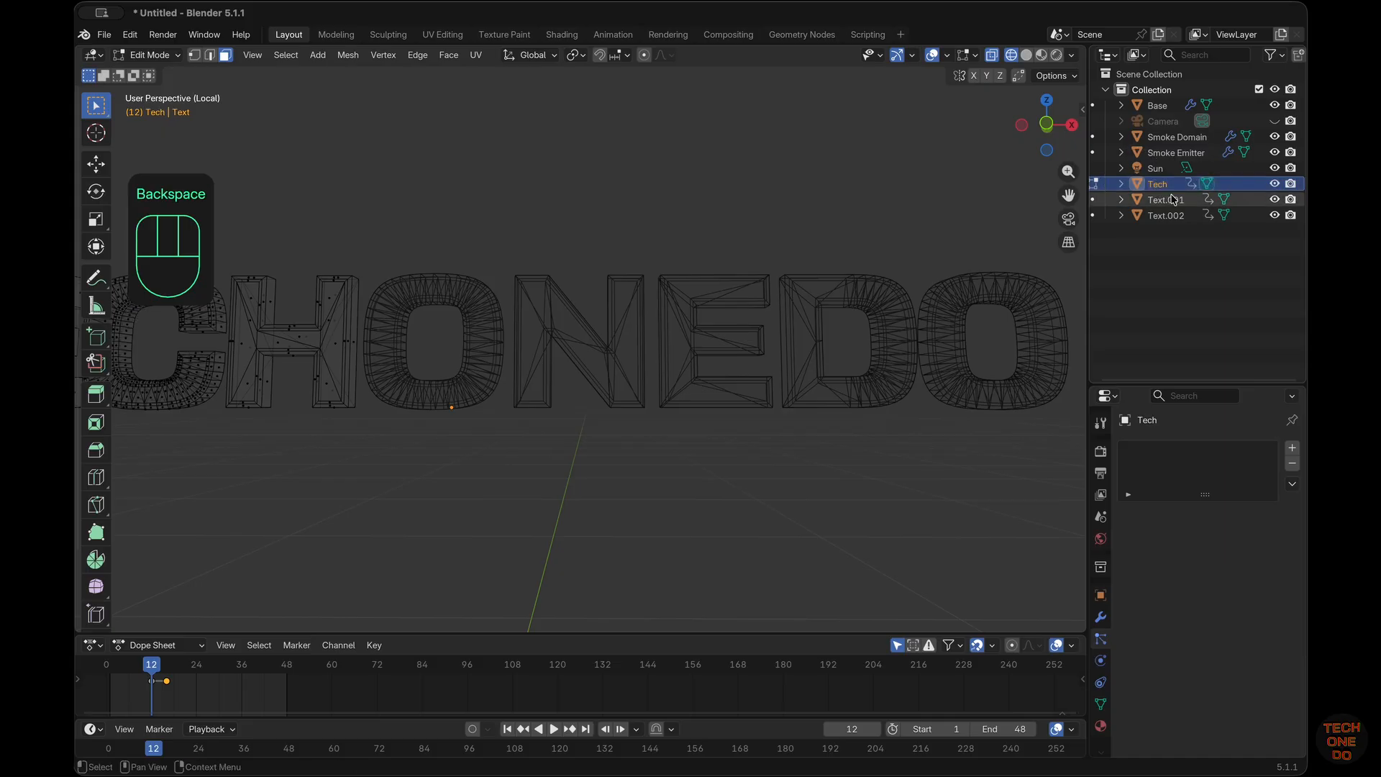
# Step: Rename the separated DO object as Do and the separated ONE object as One
pyautogui.doubleClick(1175, 201)
pyautogui.write('Do')
pyautogui.press('Return')
pyautogui.doubleClick(1162, 215)
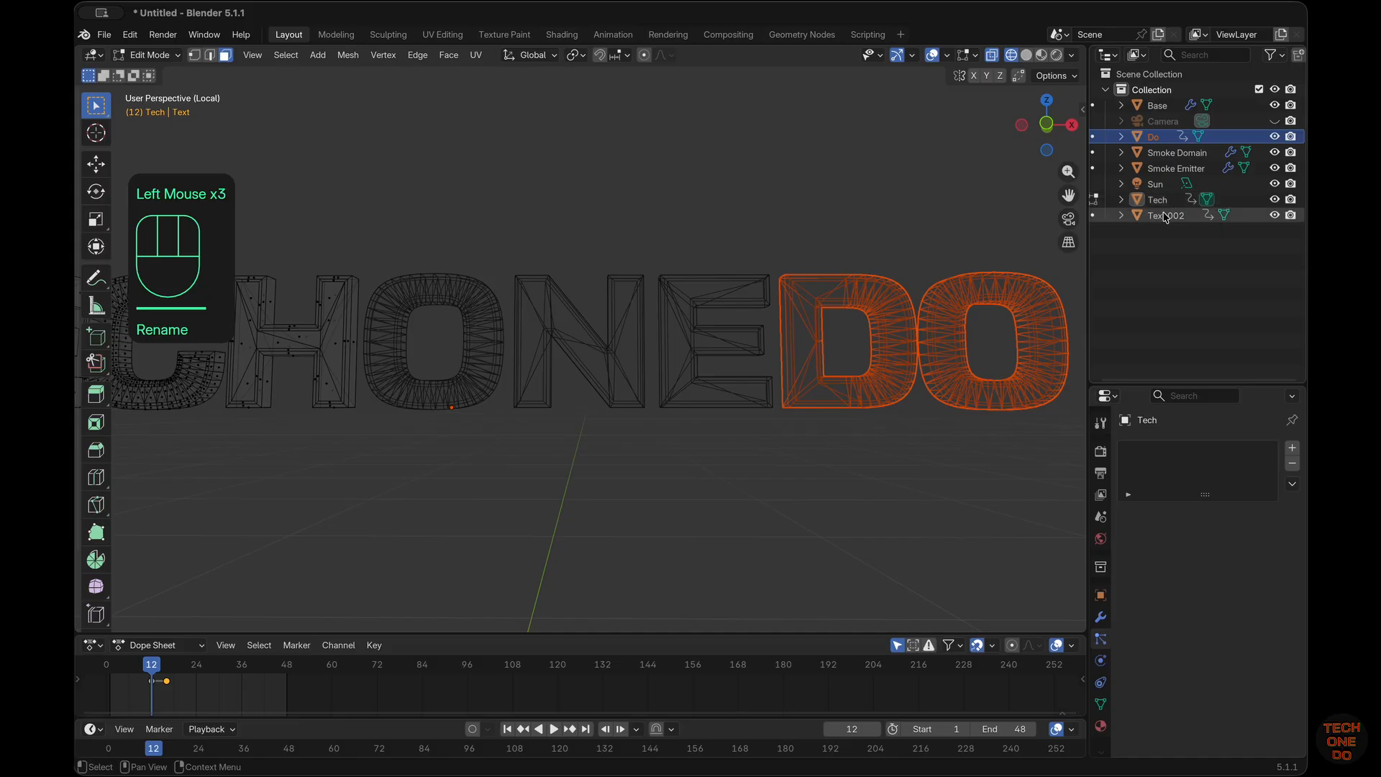
pyautogui.write('One')
pyautogui.press('Return')
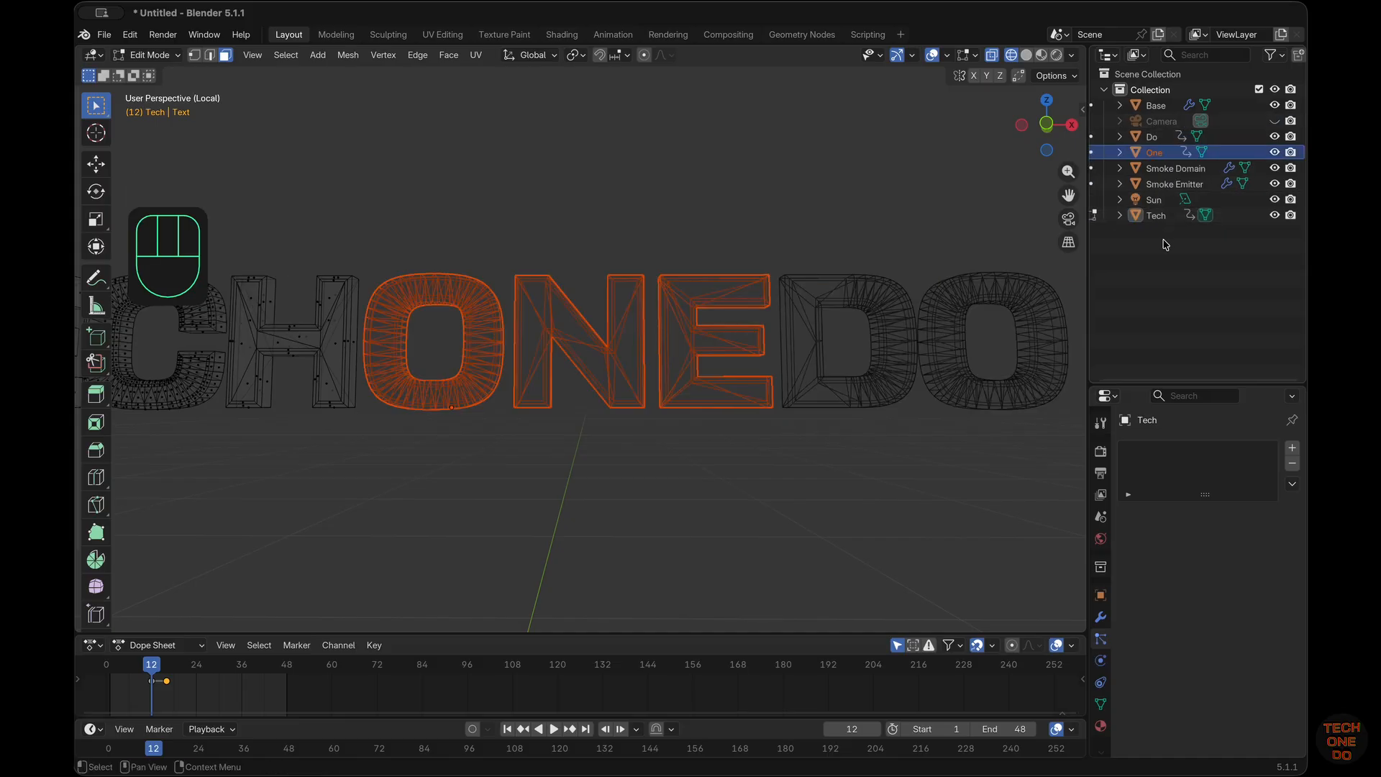
# Step: Return to Object Mode and select the One text object
pyautogui.click(1165, 186)
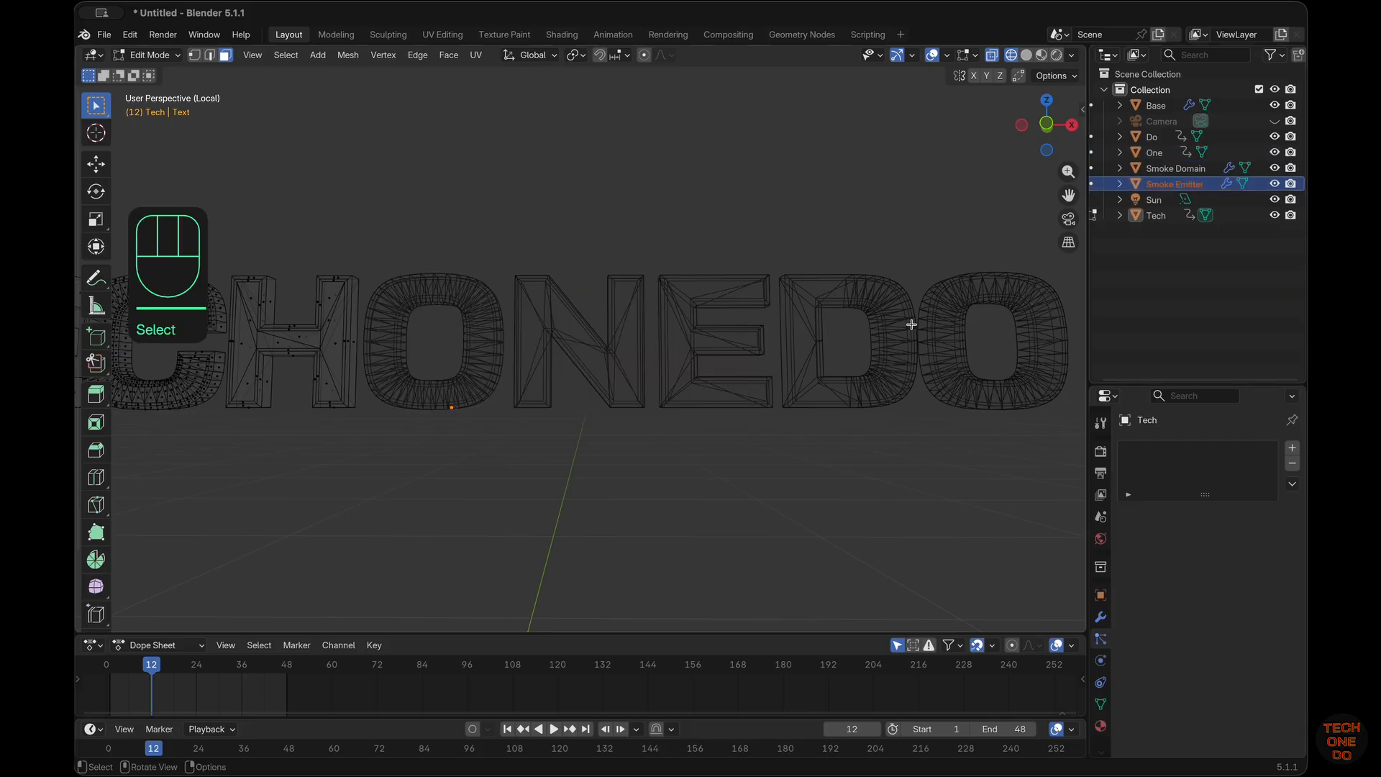
pyautogui.press('Tab')
pyautogui.hscroll(3, 913, 329)
pyautogui.hscroll(-5, 912, 329)
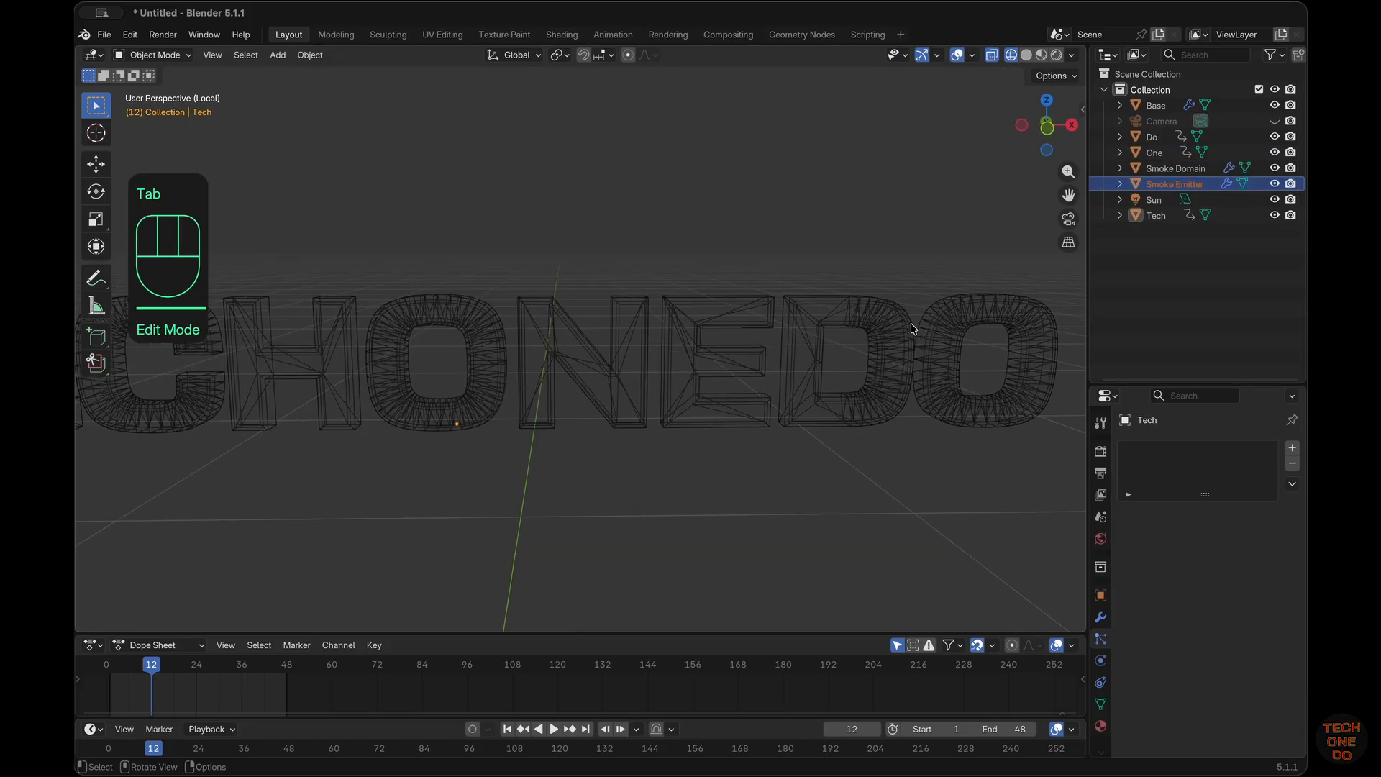
pyautogui.click(465, 429)
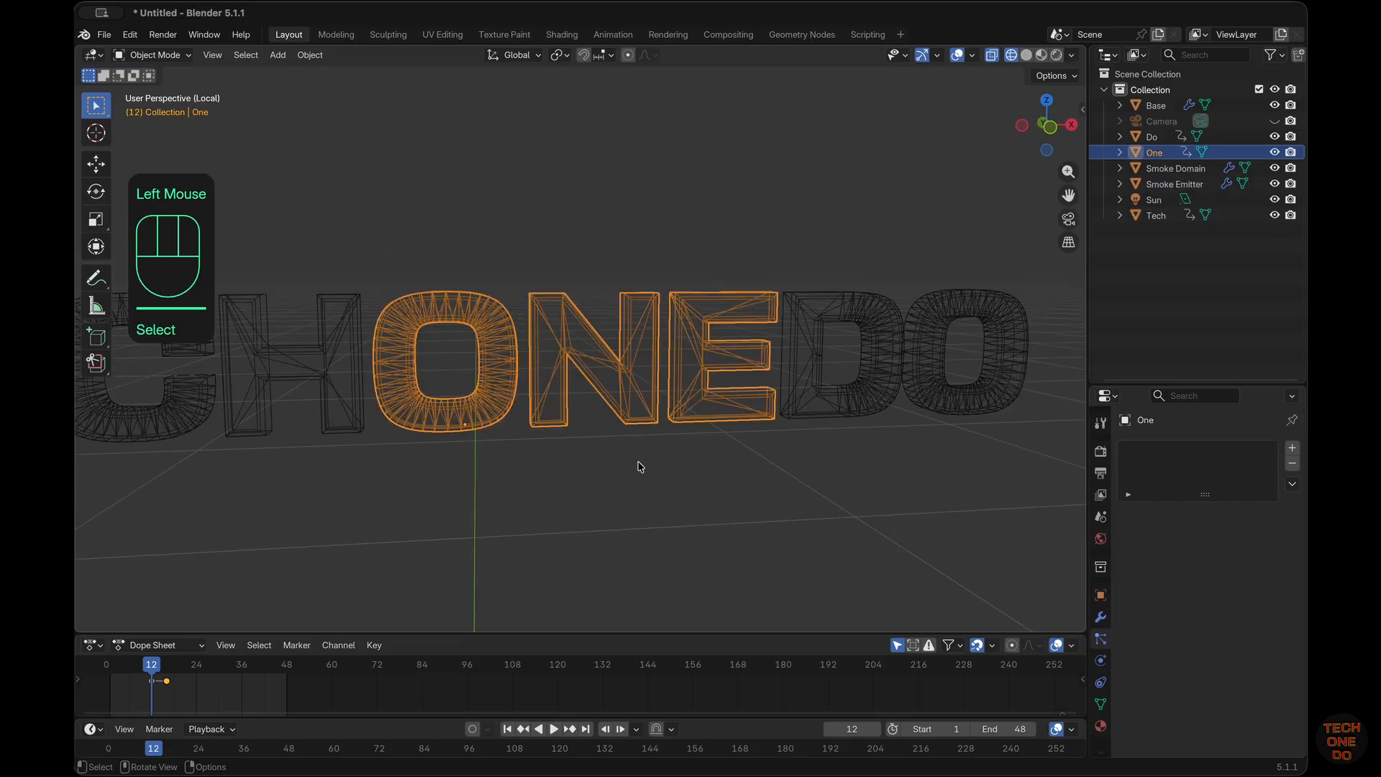
pyautogui.hscroll(2, 496, 422)
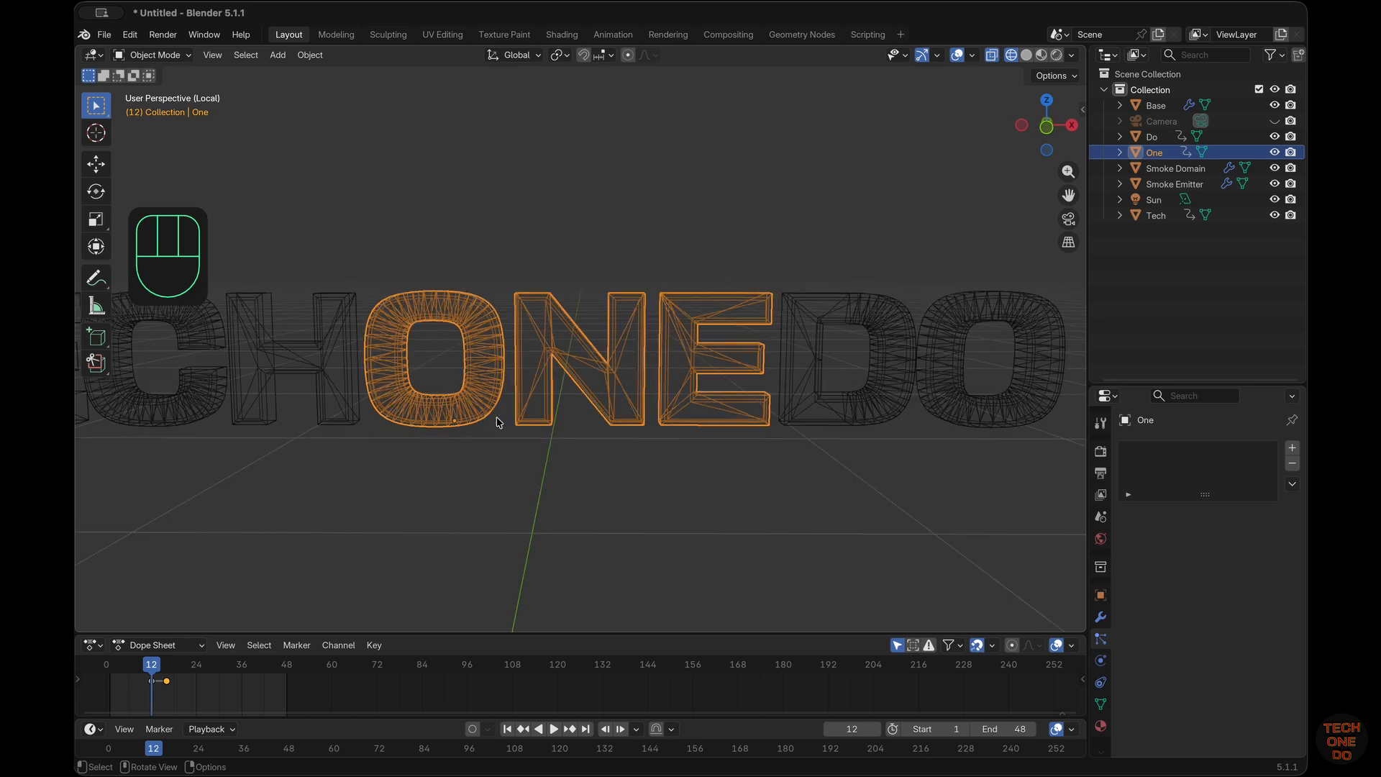
# Step: Select the underside face of the letter E in the Tech object in Edit Mode and snap the 3D cursor to it
pyautogui.keyDown('super'); pyautogui.scroll(3, 447, 493); pyautogui.keyUp('super')
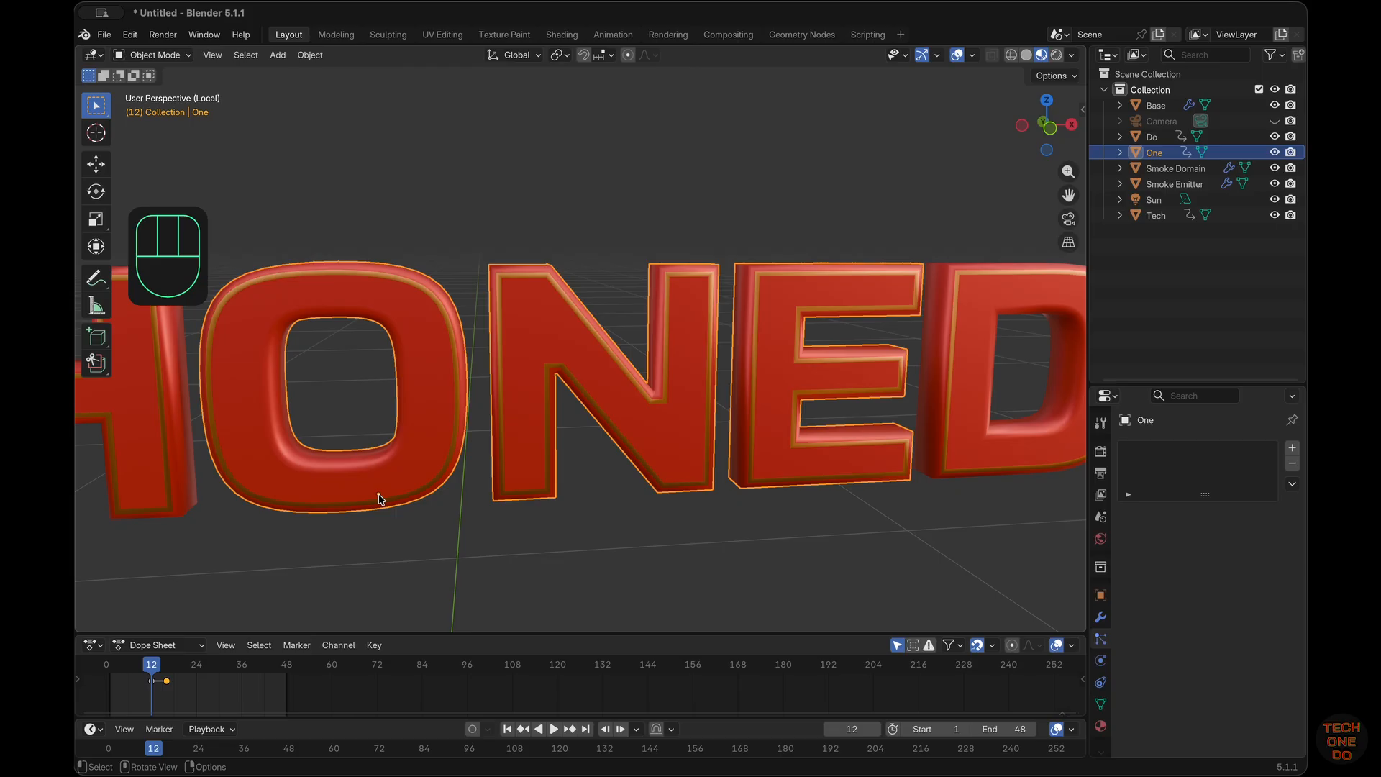
pyautogui.keyDown('super'); pyautogui.scroll(-8, 380, 499); pyautogui.keyUp('super')
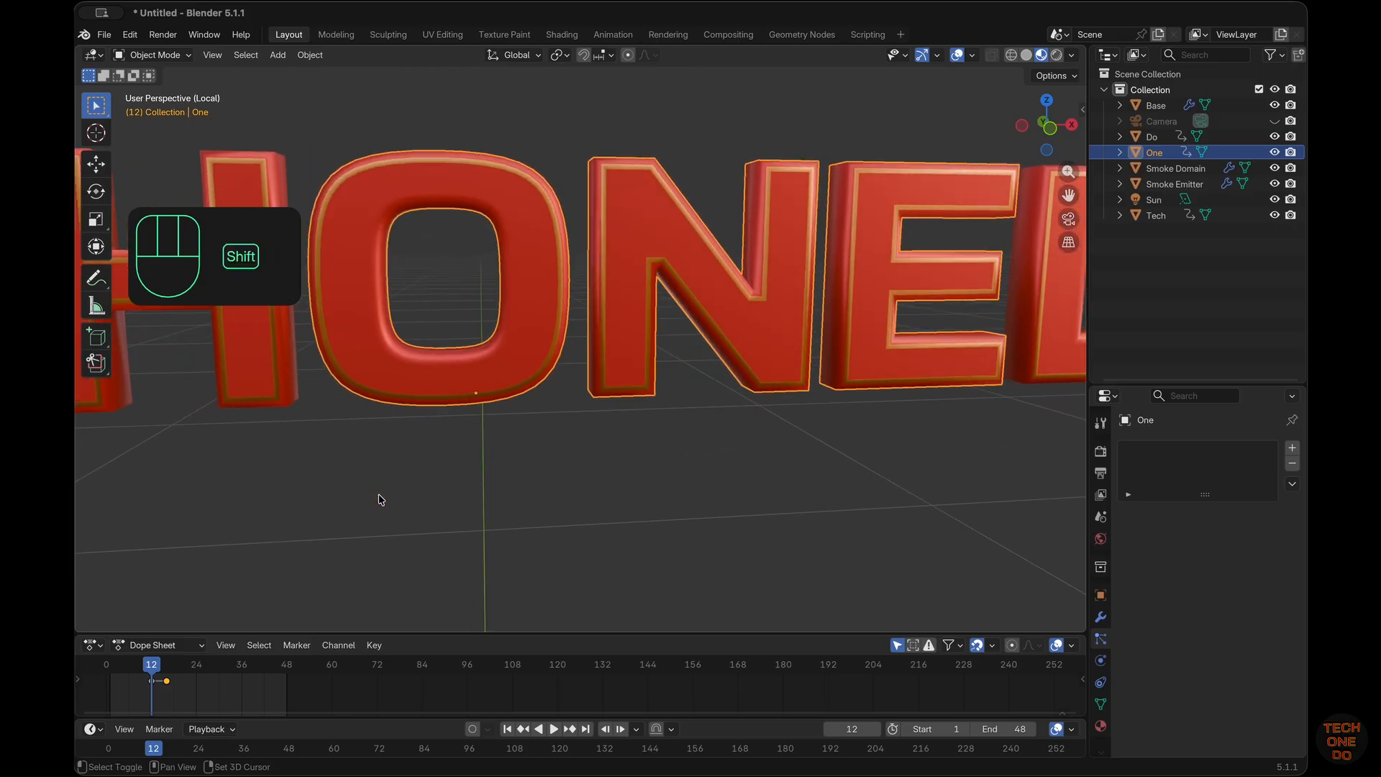
pyautogui.hscroll(-5, 379, 499)
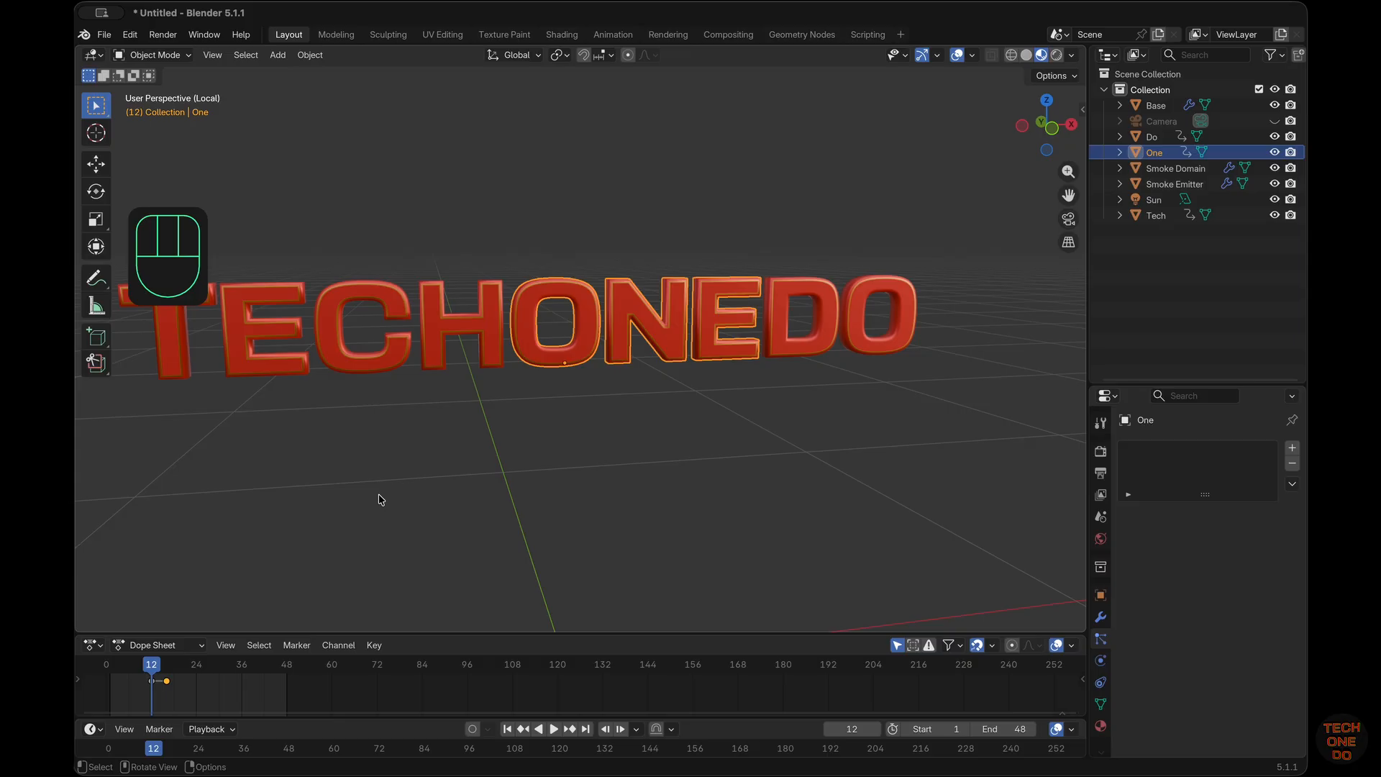
pyautogui.click(373, 366)
pyautogui.press('KP_1')
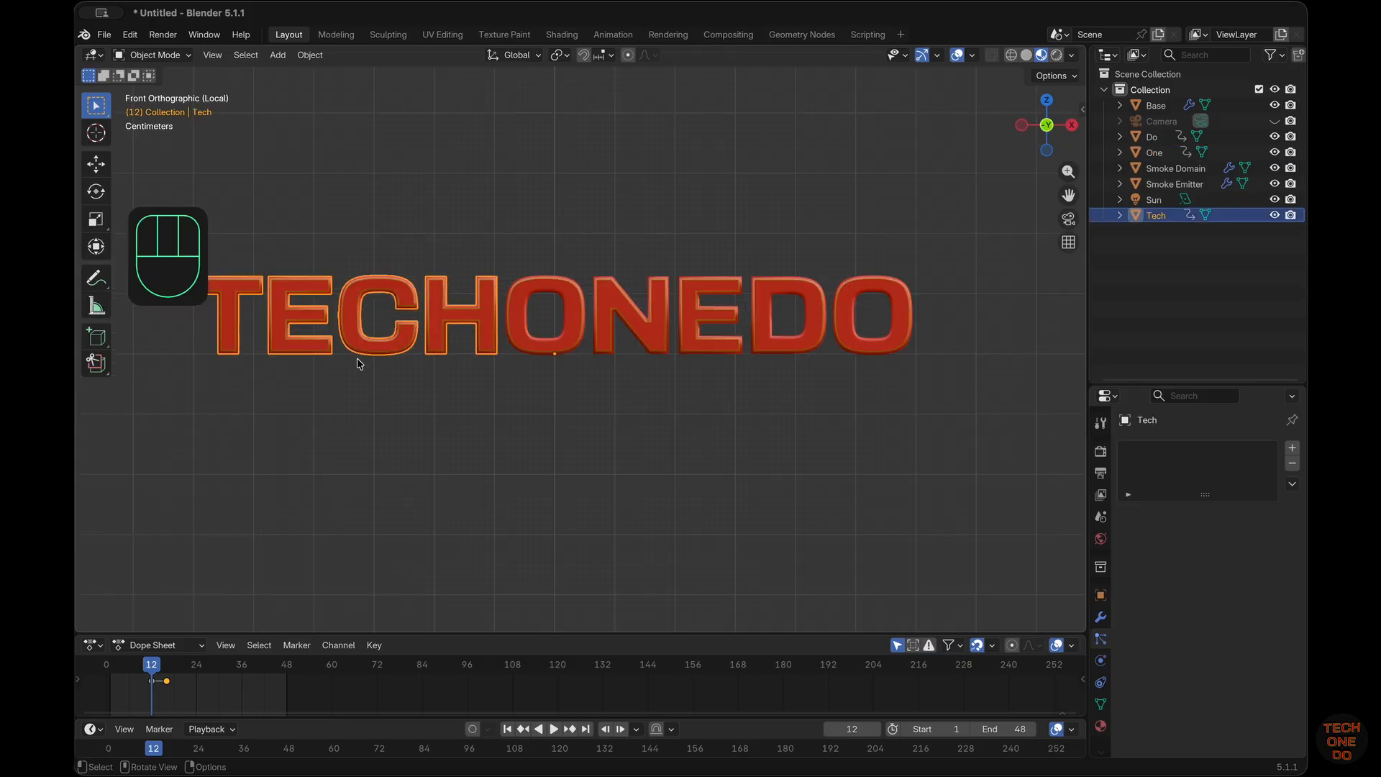
pyautogui.press('Tab')
pyautogui.scroll(-10, 359, 360)
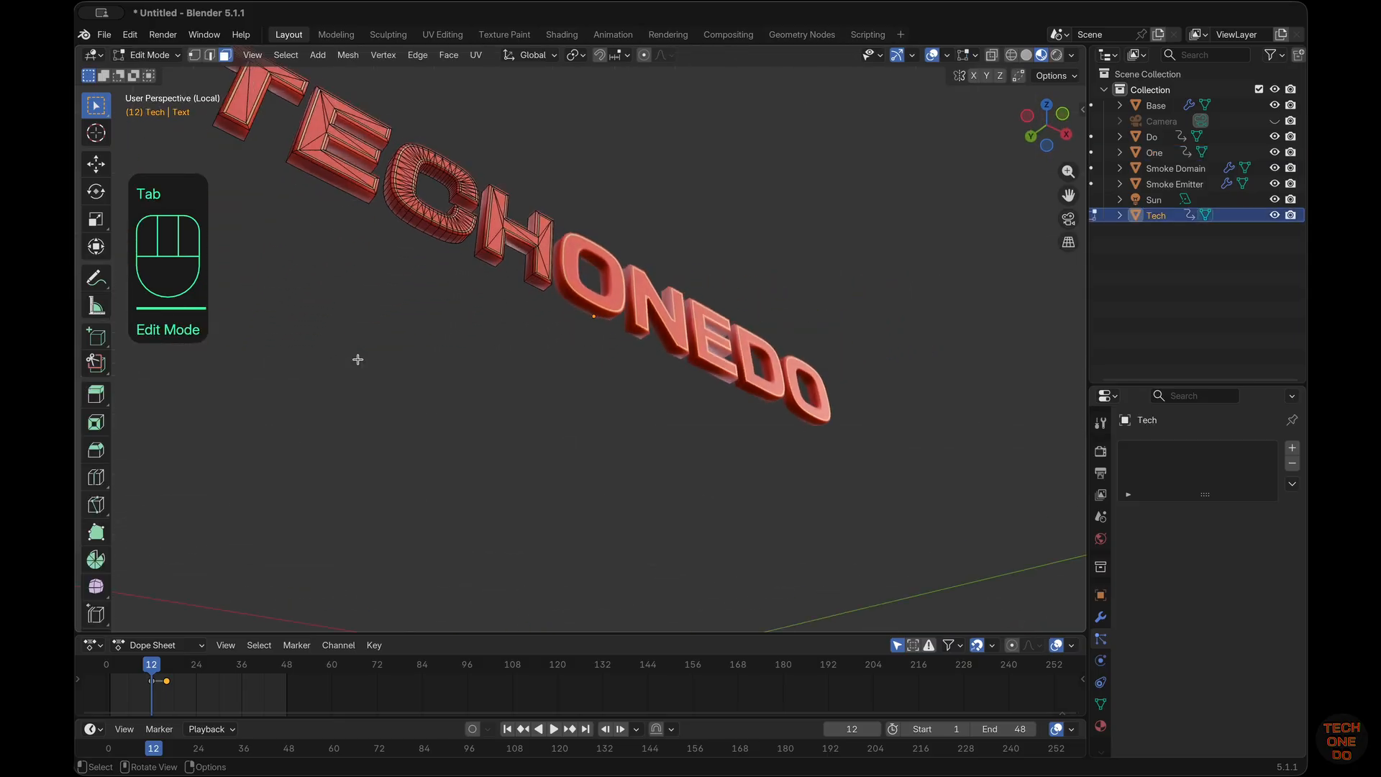
pyautogui.scroll(-8, 358, 359)
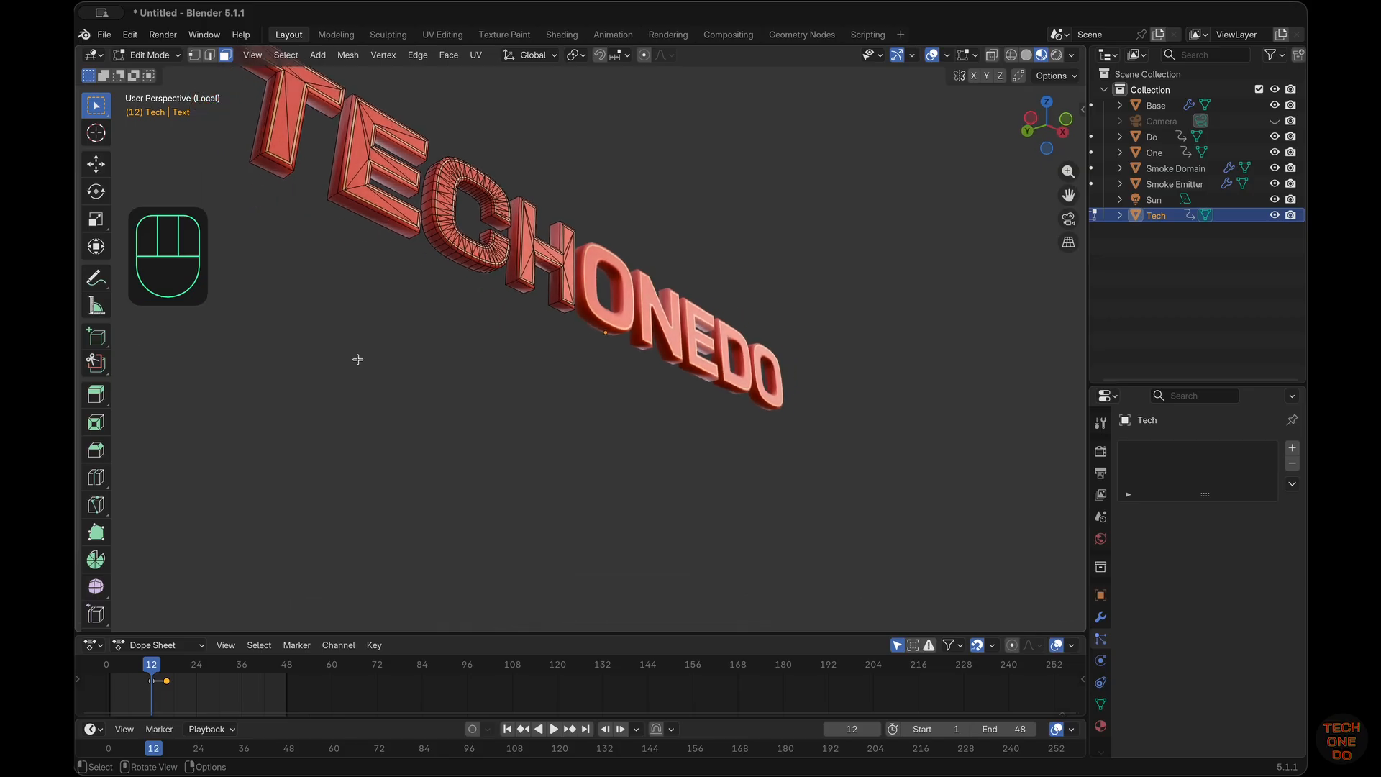
pyautogui.click(376, 218)
pyautogui.scroll(7, 375, 218)
pyautogui.scroll(-5, 376, 218)
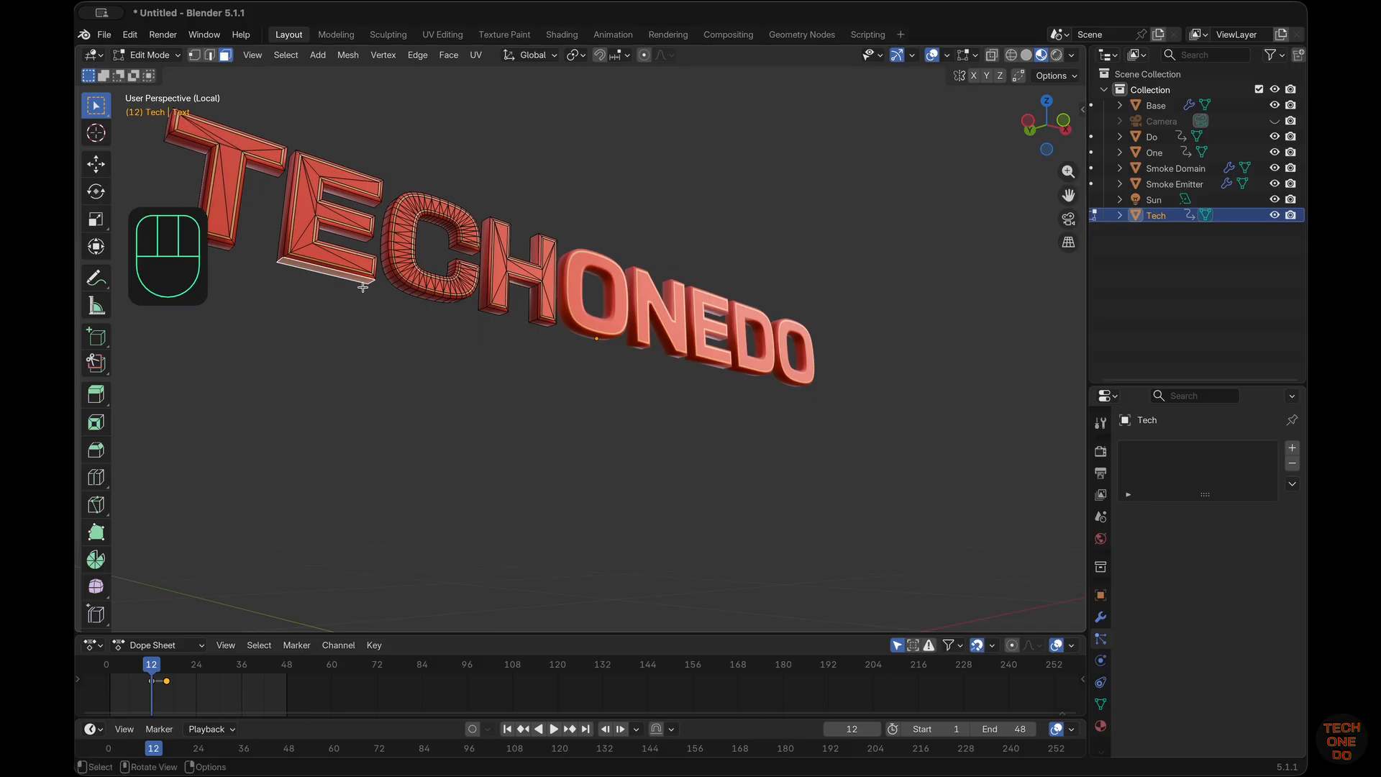
pyautogui.hotkey('shift', 's')
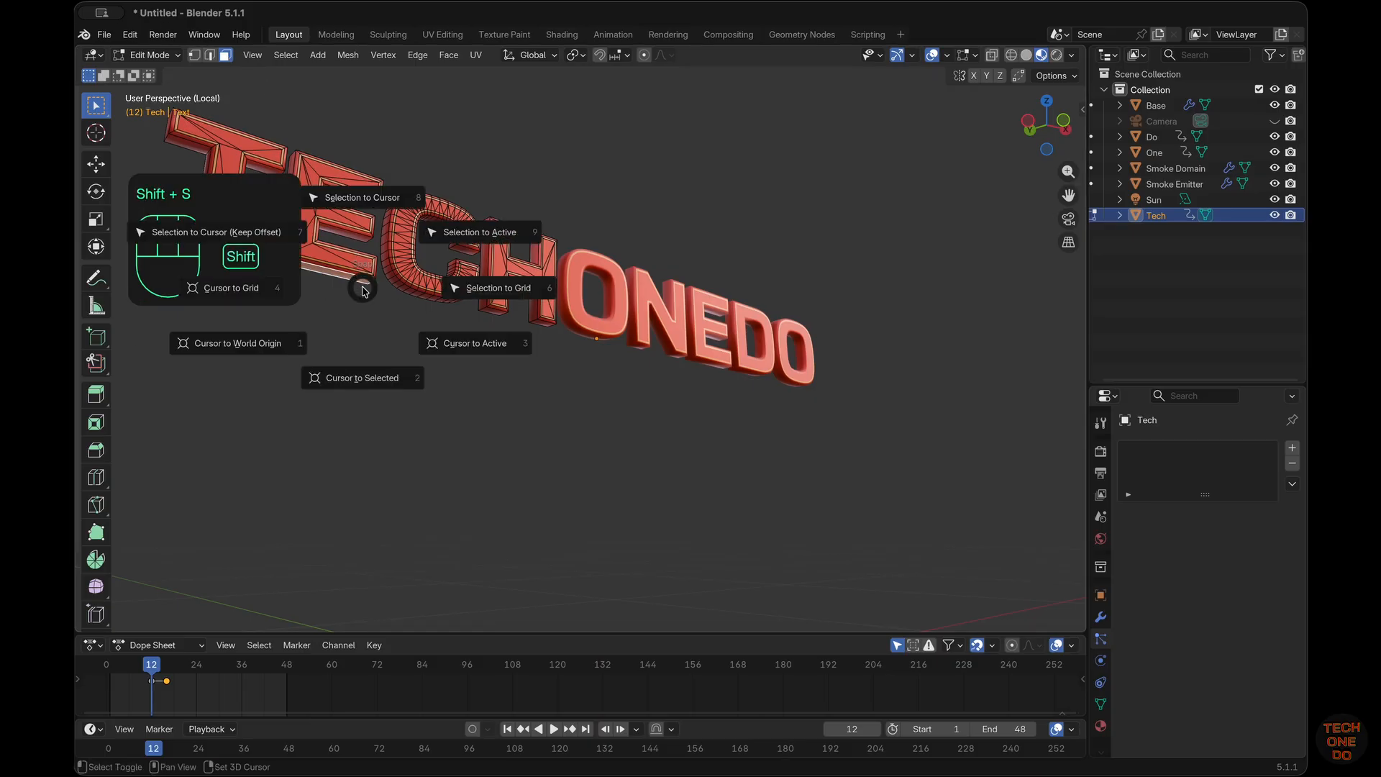
pyautogui.click(373, 382)
# Step: Examine the 3D cursor's placement beneath the letter E of Tech from several angles
pyautogui.scroll(10, 372, 379)
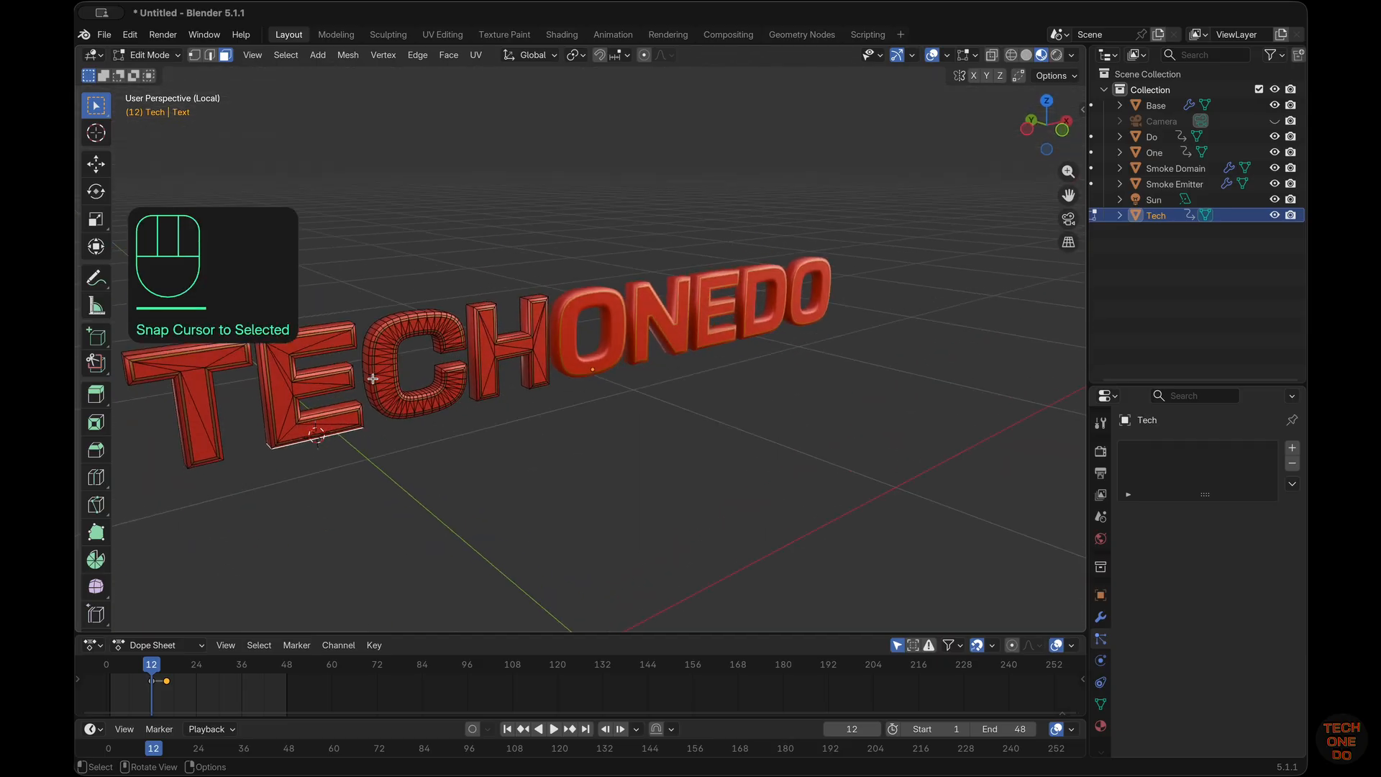
pyautogui.keyDown('shift'); pyautogui.hscroll(-10, 373, 378); pyautogui.keyUp('shift')
pyautogui.scroll(-10, 373, 378)
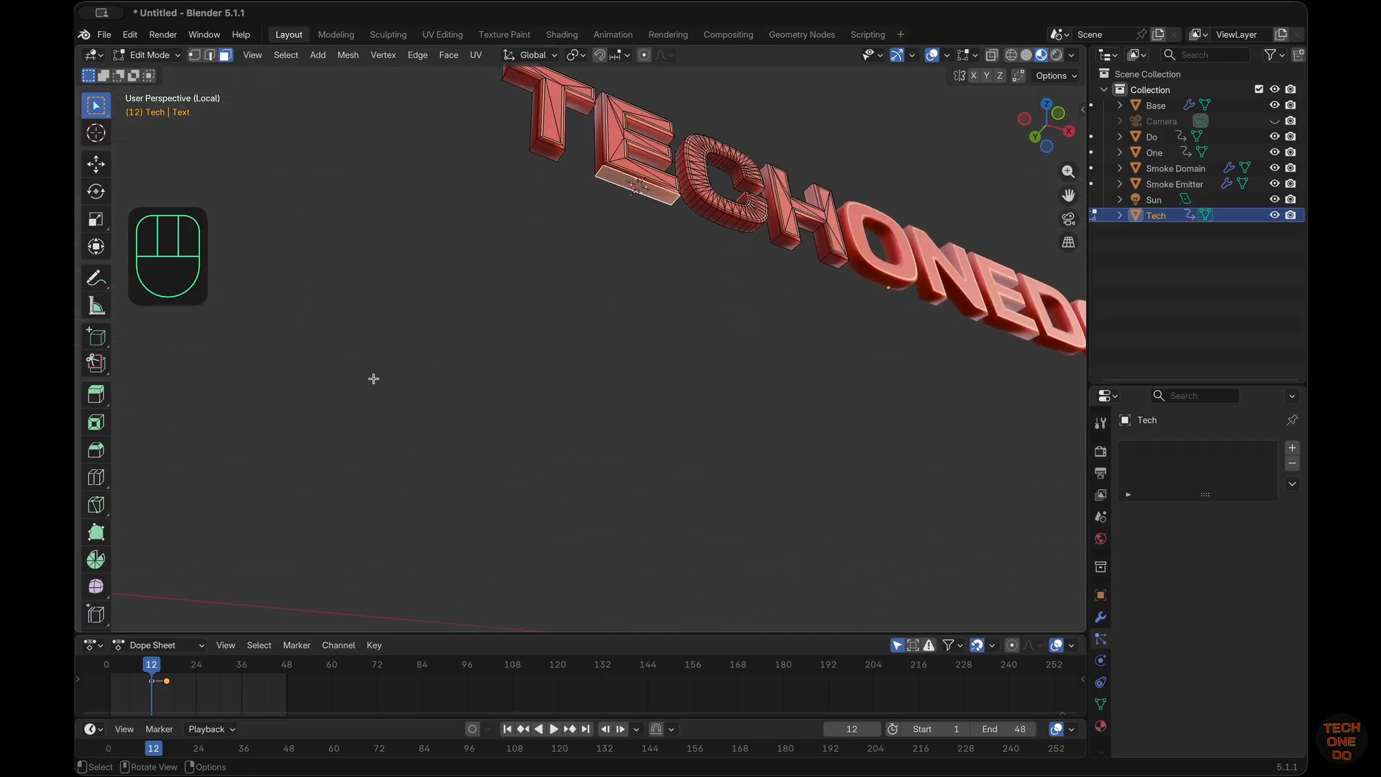
pyautogui.keyDown('super'); pyautogui.scroll(5, 668, 222); pyautogui.keyUp('super')
pyautogui.keyDown('shift'); pyautogui.scroll(5, 669, 222); pyautogui.keyUp('shift')
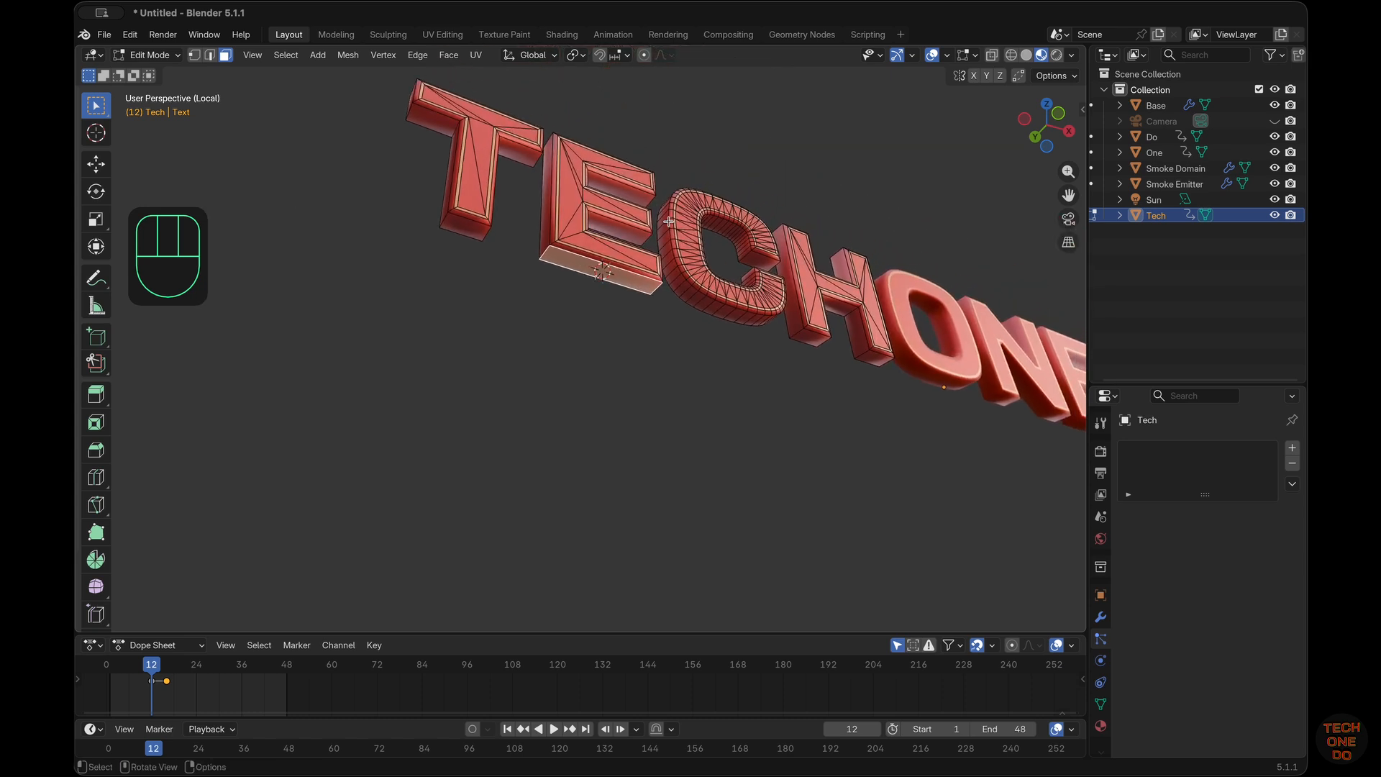
pyautogui.keyDown('super'); pyautogui.scroll(10, 668, 221); pyautogui.keyUp('super')
pyautogui.keyDown('super'); pyautogui.scroll(-3, 669, 222); pyautogui.keyUp('super')
pyautogui.scroll(10, 636, 202)
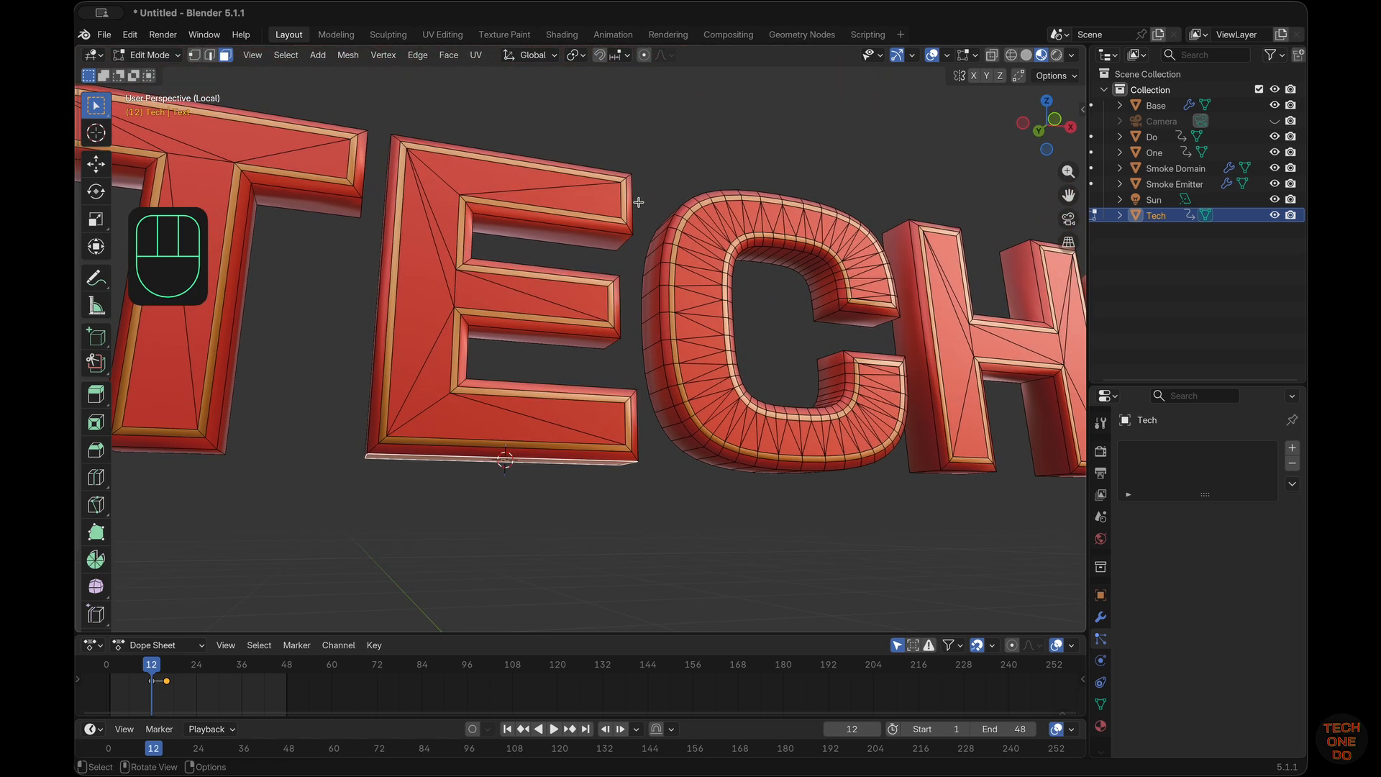
# Step: Return to Object Mode and set the Tech object's origin to the 3D cursor
pyautogui.press('Tab')
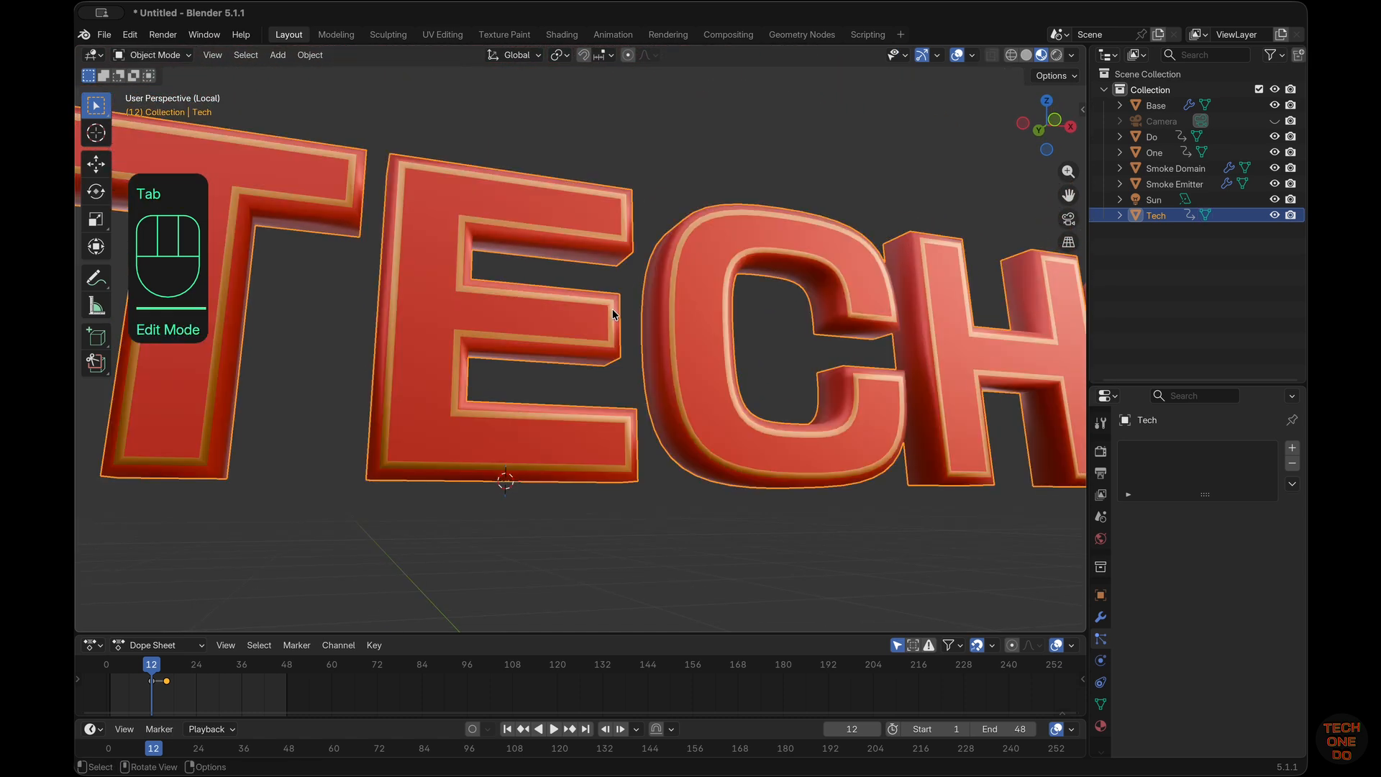
pyautogui.press('KP_1')
pyautogui.keyDown('shift'); pyautogui.hscroll(-5, 614, 310); pyautogui.keyUp('shift')
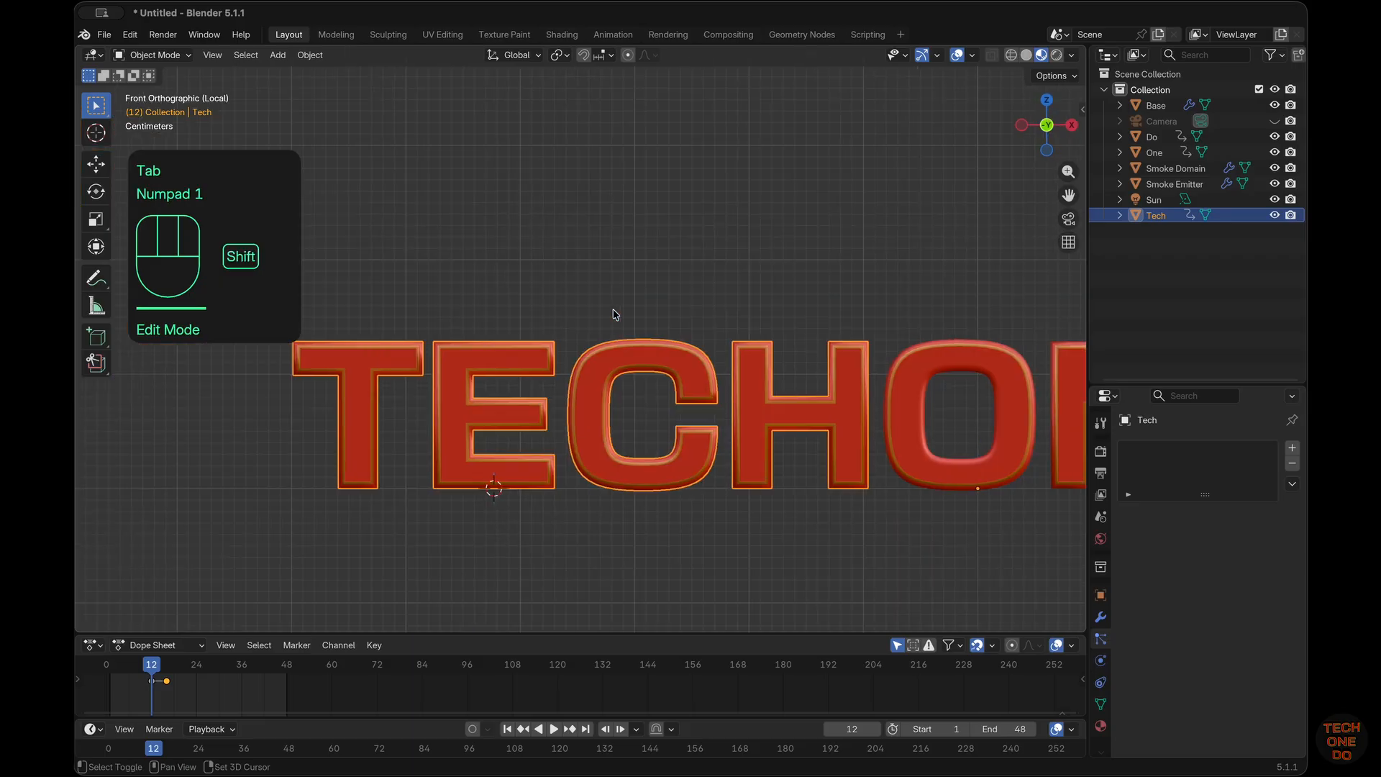
pyautogui.keyDown('super'); pyautogui.scroll(-4, 613, 313); pyautogui.keyUp('super')
pyautogui.keyDown('super'); pyautogui.scroll(5, 613, 312); pyautogui.keyUp('super')
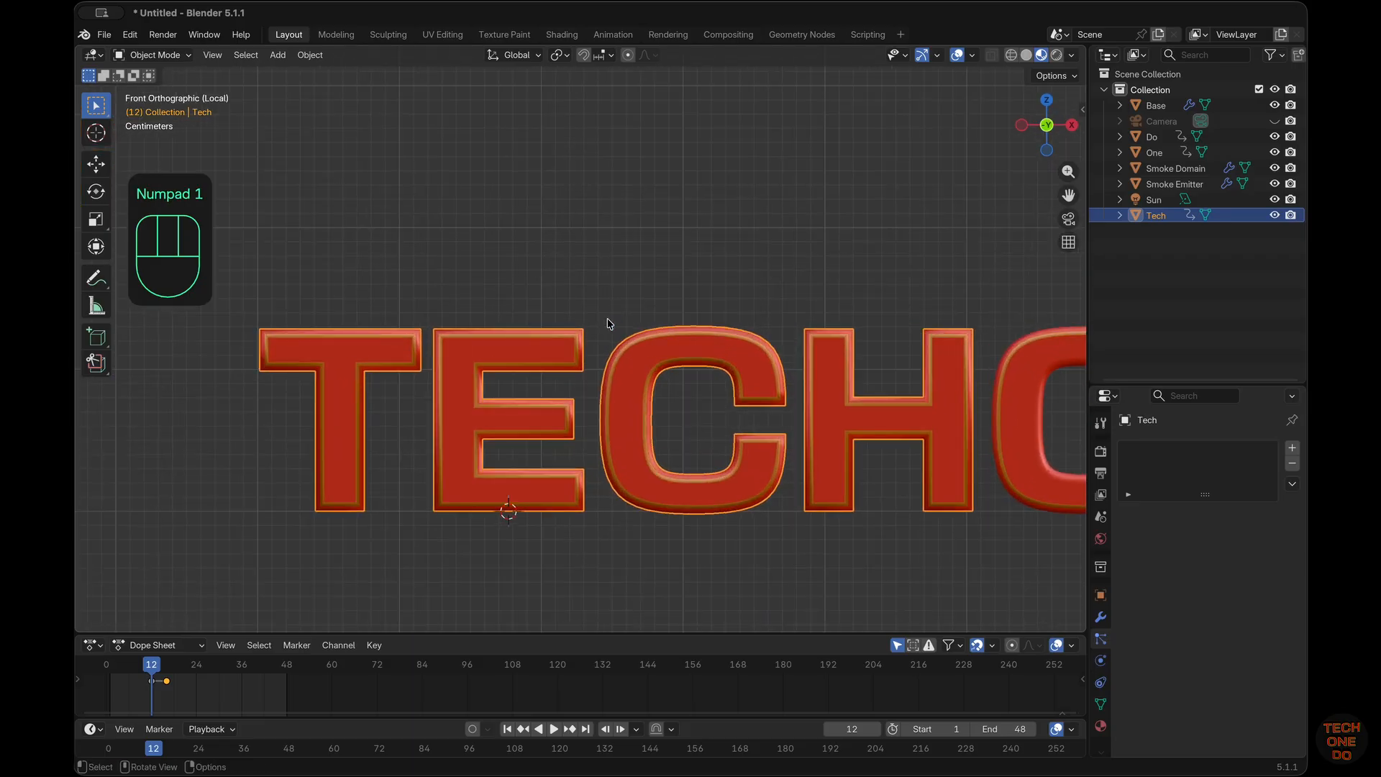
pyautogui.rightClick(528, 421)
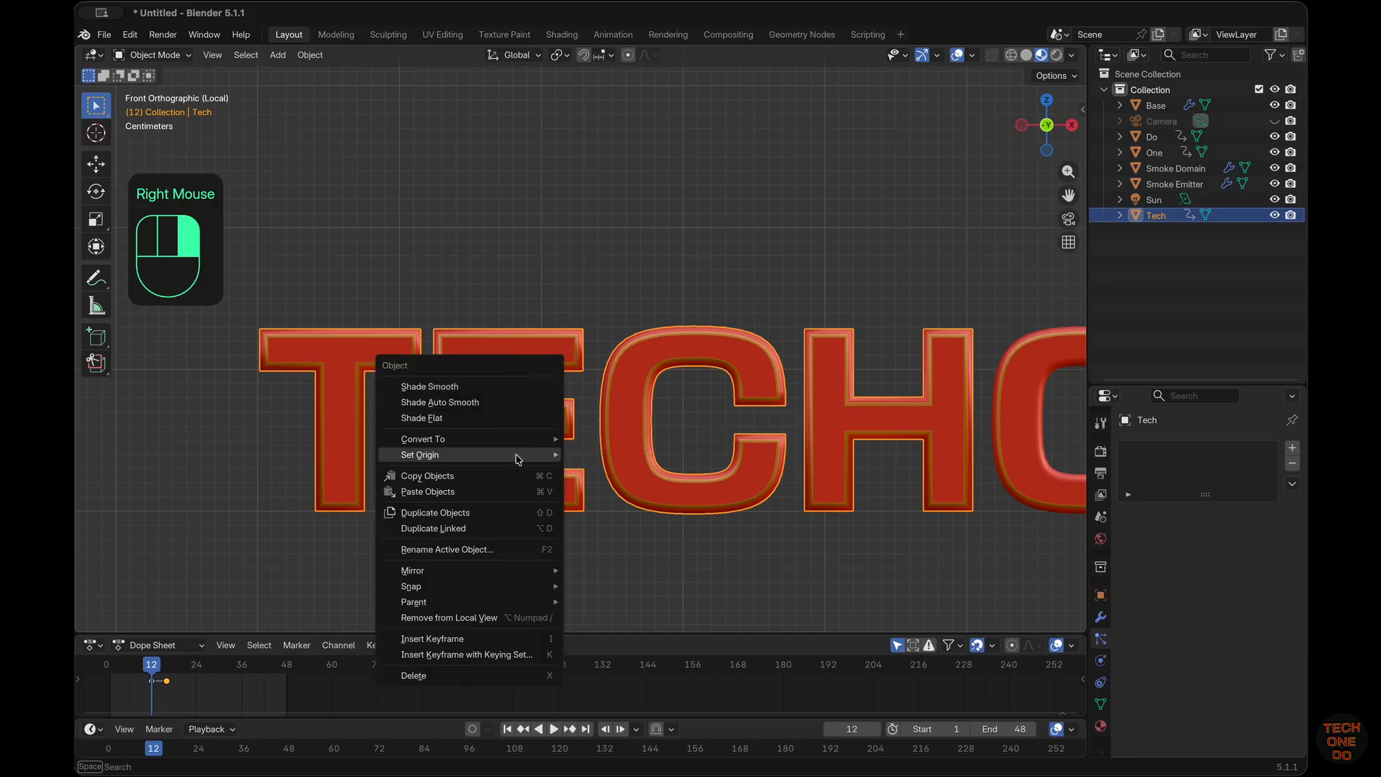
pyautogui.moveTo(523, 455)
pyautogui.click(624, 489)
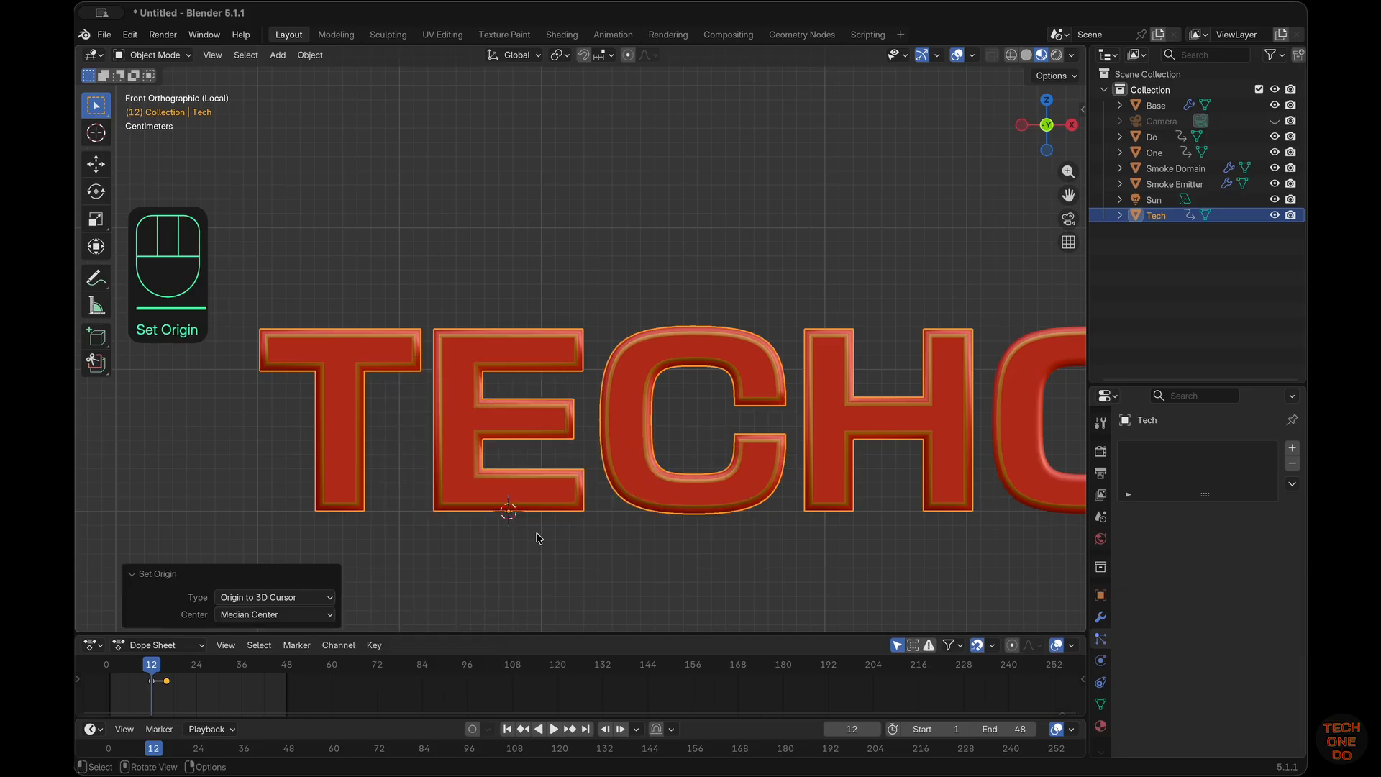
# Step: Enter Edit Mode on the One object and select the underside face of the letter N's right foot
pyautogui.keyDown('shift'); pyautogui.hscroll(10, 575, 519); pyautogui.keyUp('shift')
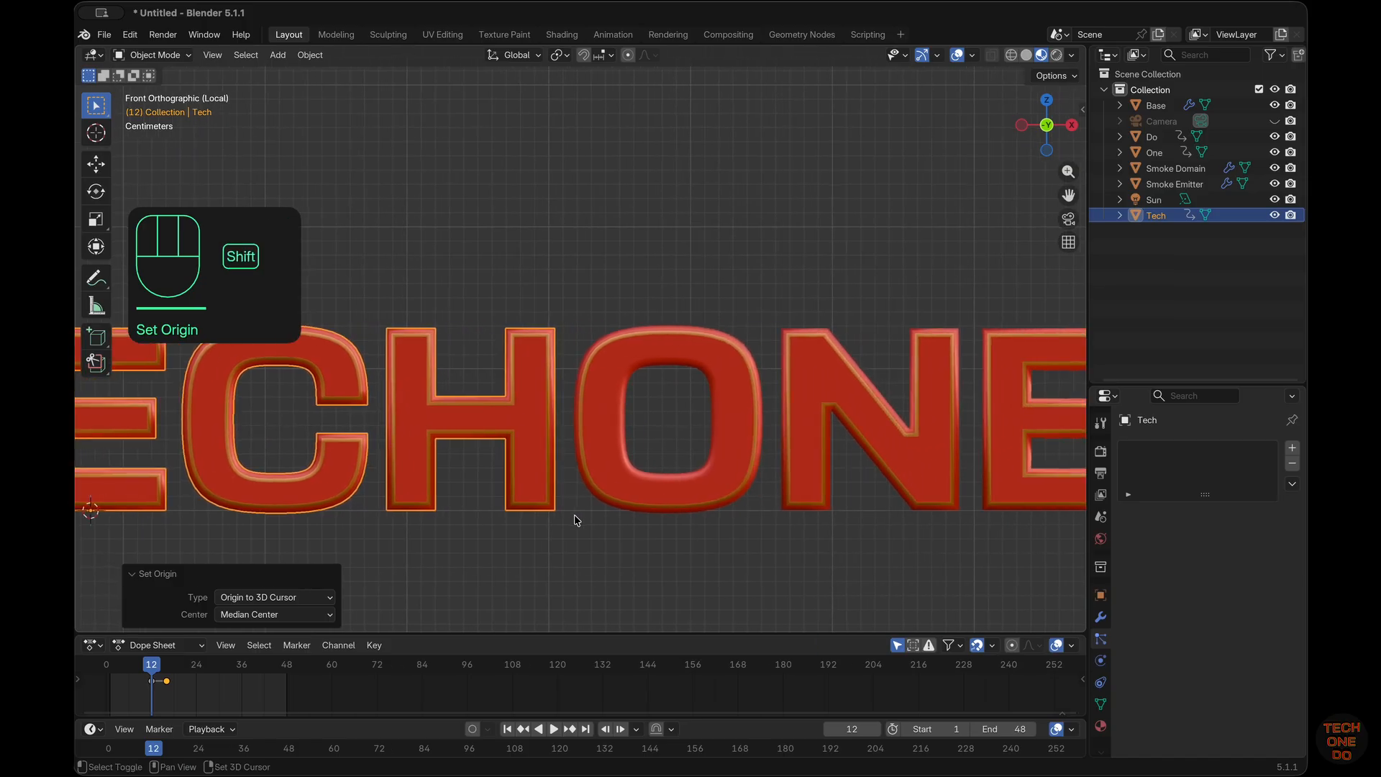
pyautogui.keyDown('shift'); pyautogui.hscroll(5, 575, 519); pyautogui.keyUp('shift')
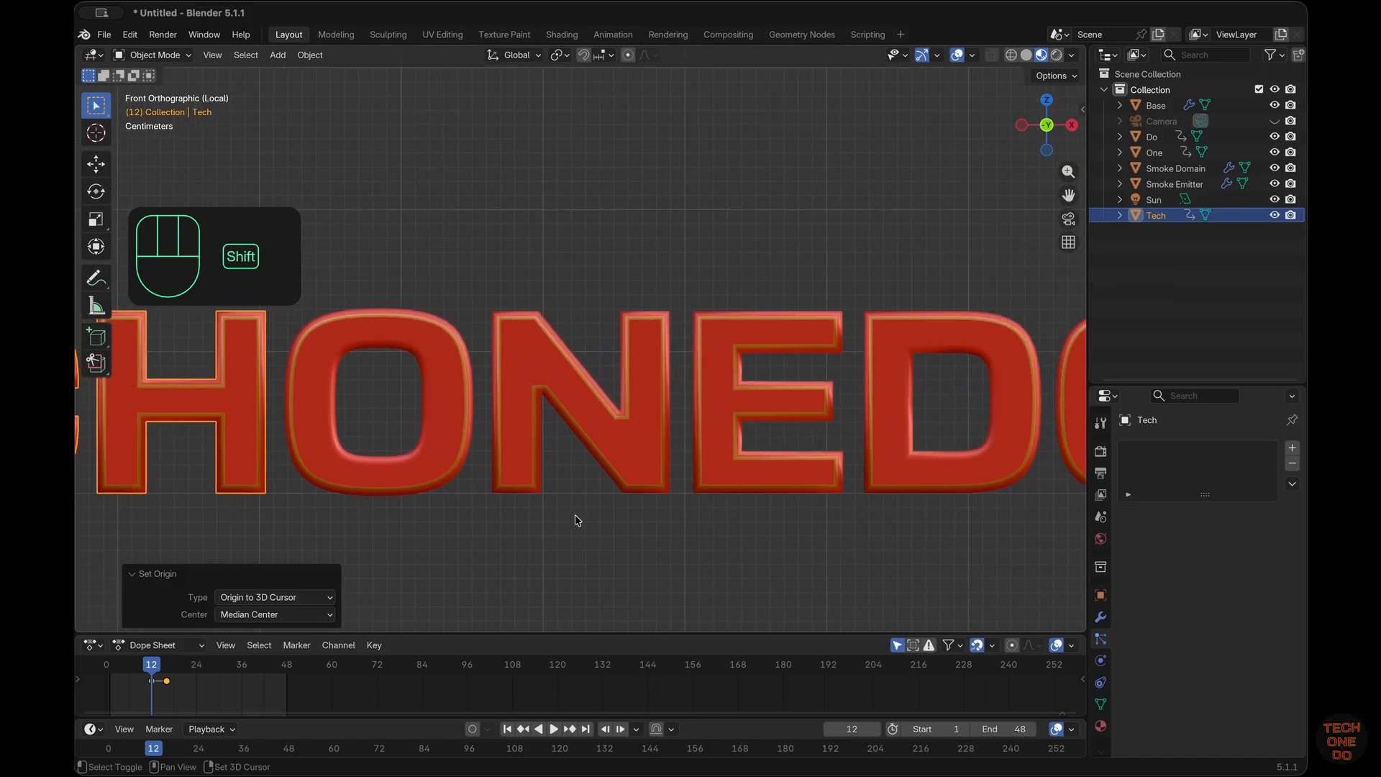
pyautogui.click(631, 459)
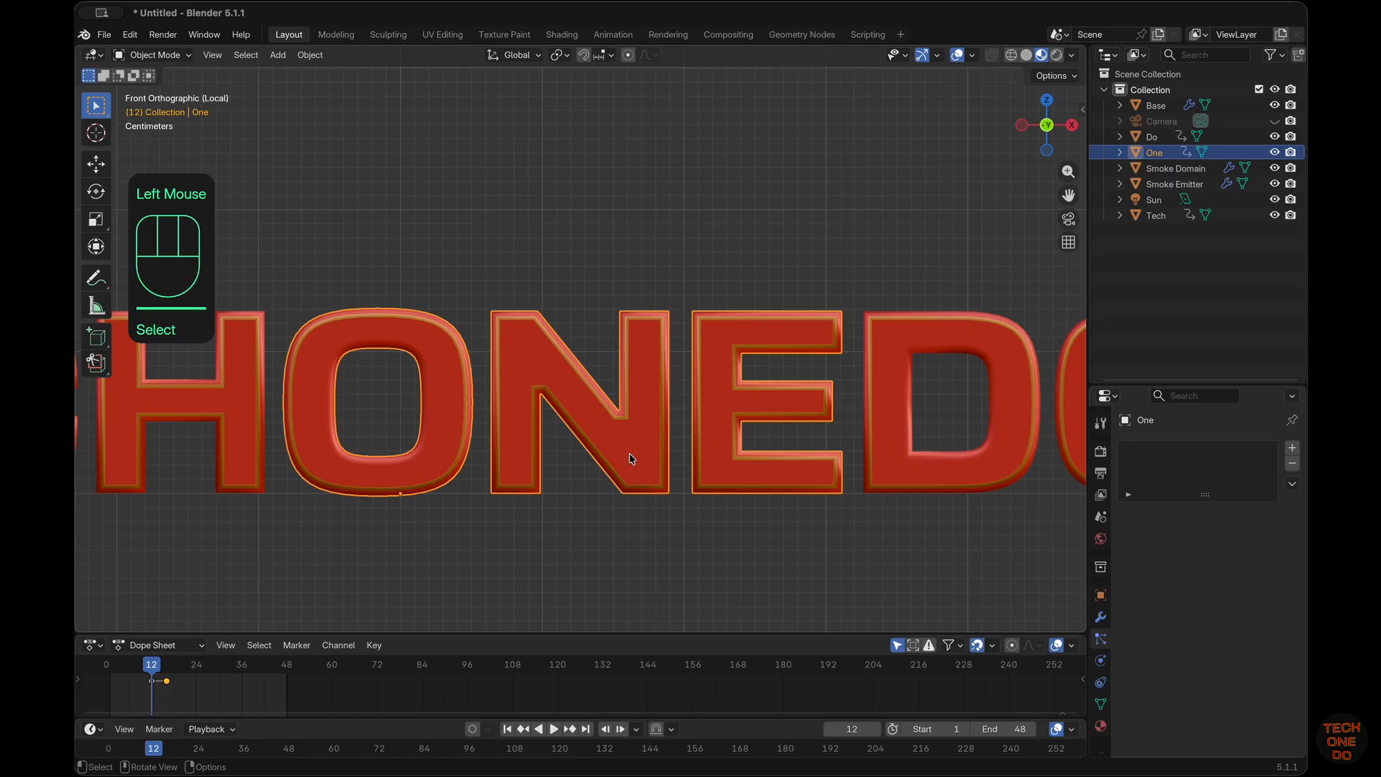
pyautogui.scroll(-10, 631, 459)
pyautogui.keyDown('shift'); pyautogui.scroll(5, 631, 459); pyautogui.keyUp('shift')
pyautogui.keyDown('shift'); pyautogui.hscroll(-5, 631, 459); pyautogui.keyUp('shift')
pyautogui.keyDown('shift'); pyautogui.hscroll(5, 631, 459); pyautogui.keyUp('shift')
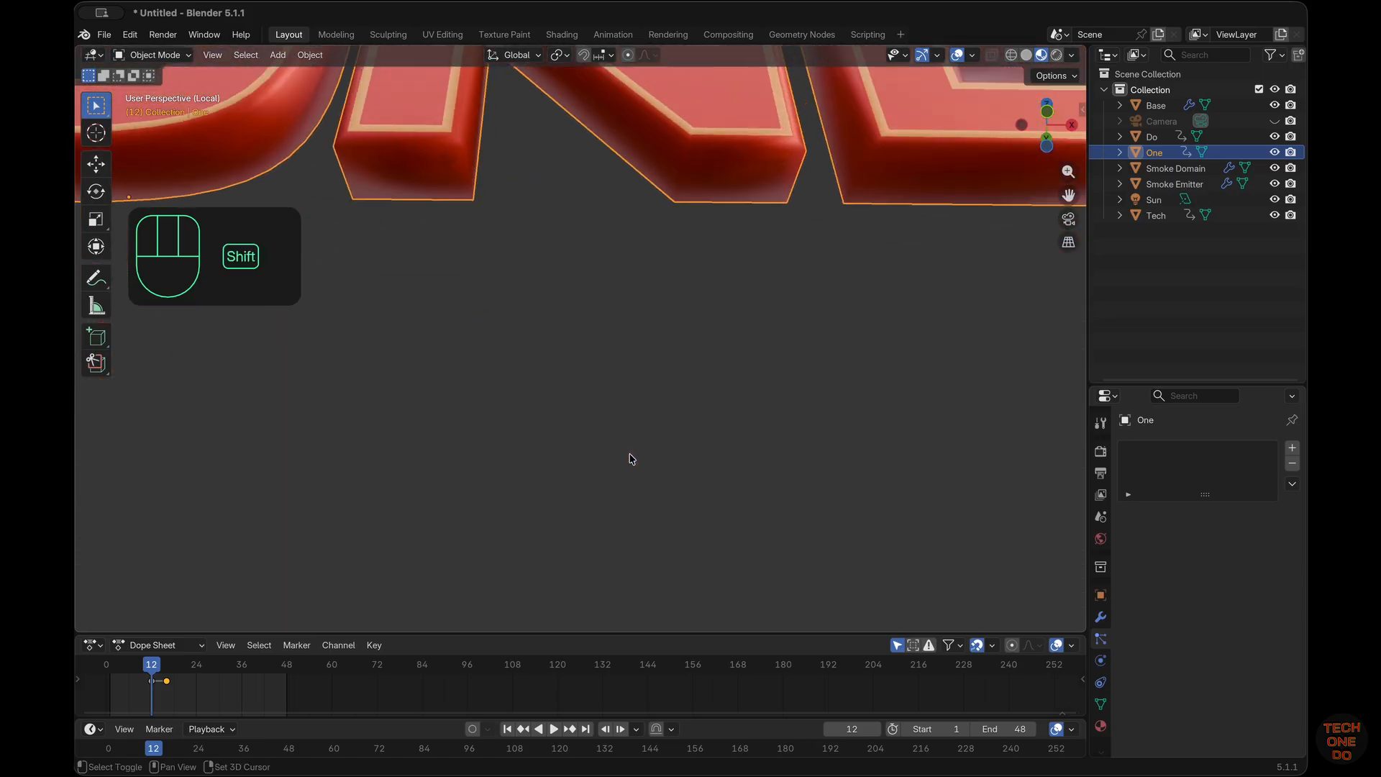
pyautogui.keyDown('shift'); pyautogui.scroll(2, 631, 459); pyautogui.keyUp('shift')
pyautogui.press('Tab')
pyautogui.scroll(-3, 780, 132)
pyautogui.click(684, 158)
pyautogui.click(685, 158)
# Step: Snap the 3D cursor to the selected underside face of the letter N
pyautogui.hscroll(-5, 688, 158)
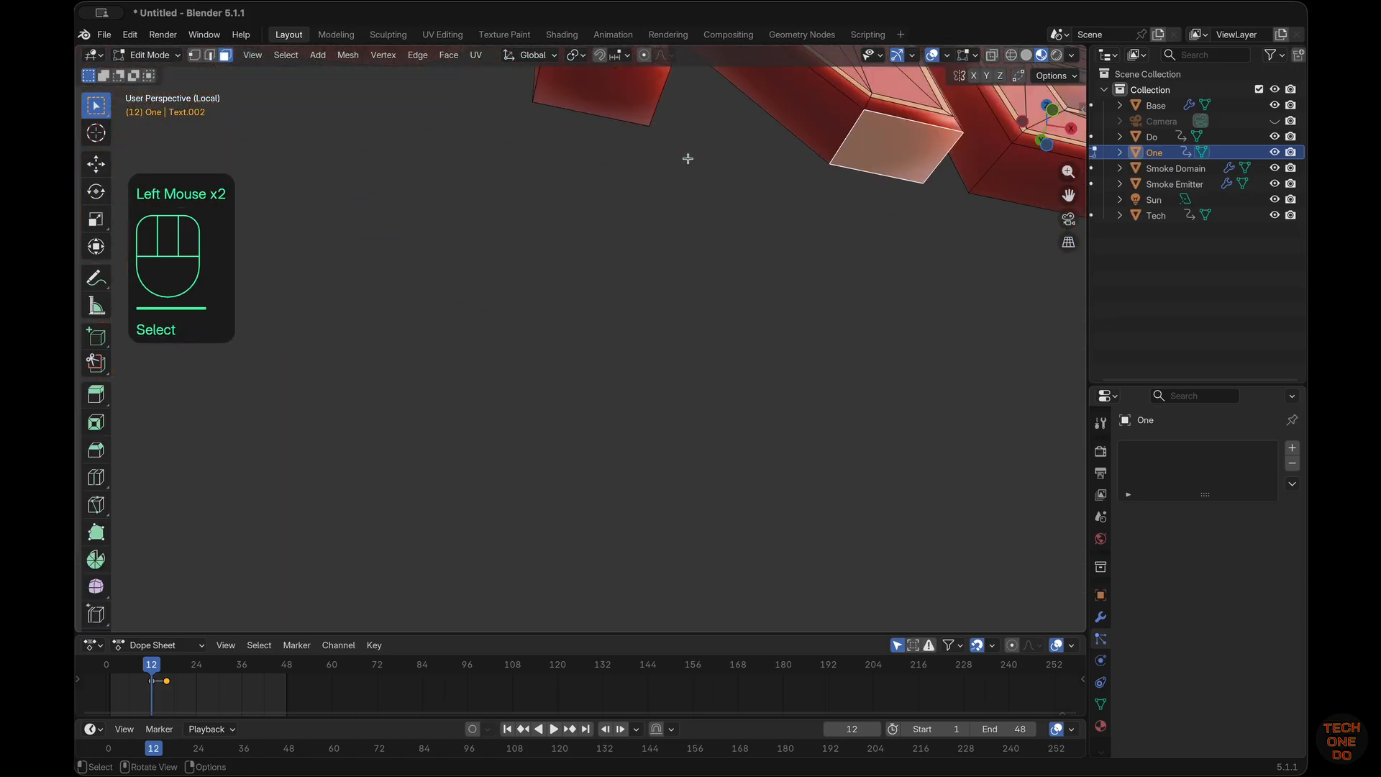
pyautogui.hscroll(-10, 688, 158)
pyautogui.press('KP_1')
pyautogui.scroll(-5, 688, 158)
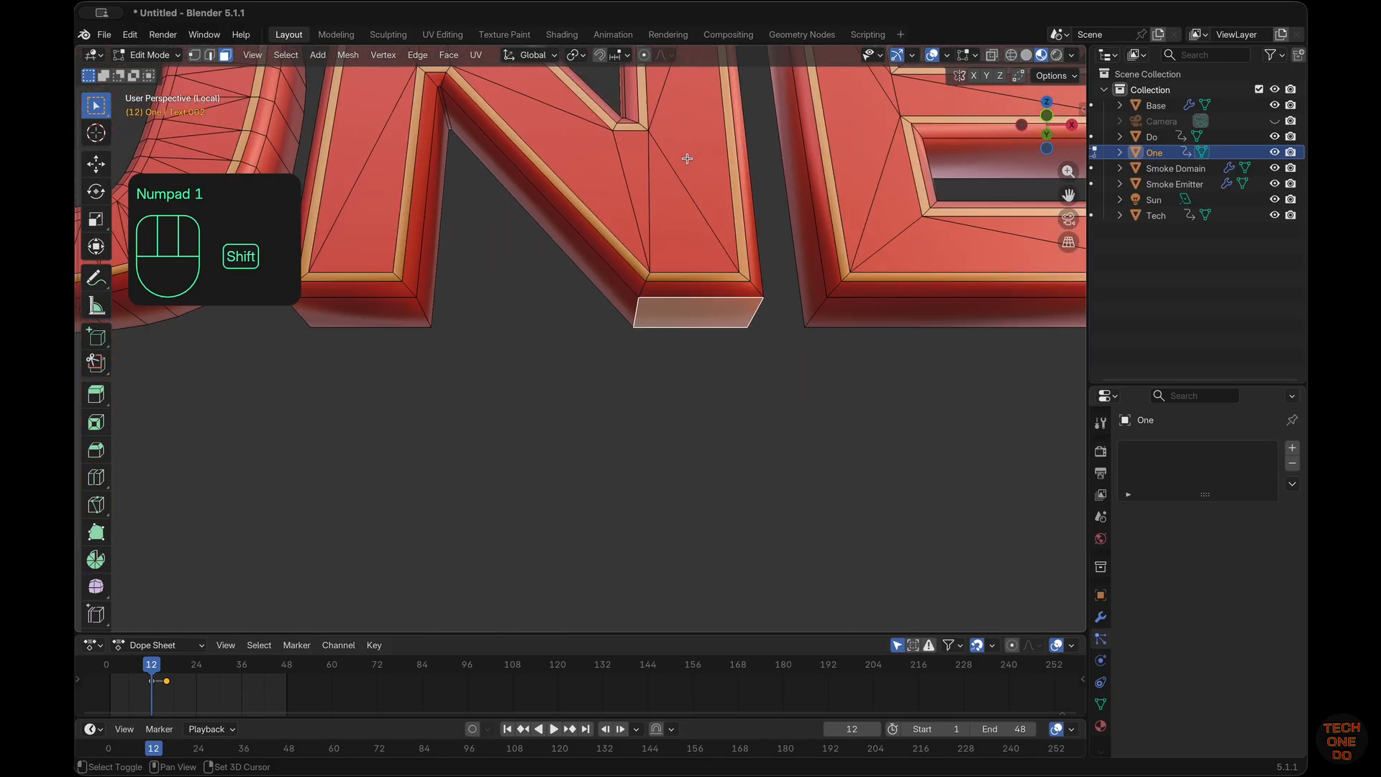
pyautogui.keyDown('super'); pyautogui.scroll(-10, 688, 158); pyautogui.keyUp('super')
pyautogui.keyDown('shift'); pyautogui.scroll(3, 688, 158); pyautogui.keyUp('shift')
pyautogui.keyDown('shift'); pyautogui.scroll(-3, 688, 158); pyautogui.keyUp('shift')
pyautogui.keyDown('super'); pyautogui.scroll(8, 688, 158); pyautogui.keyUp('super')
pyautogui.scroll(-4, 694, 275)
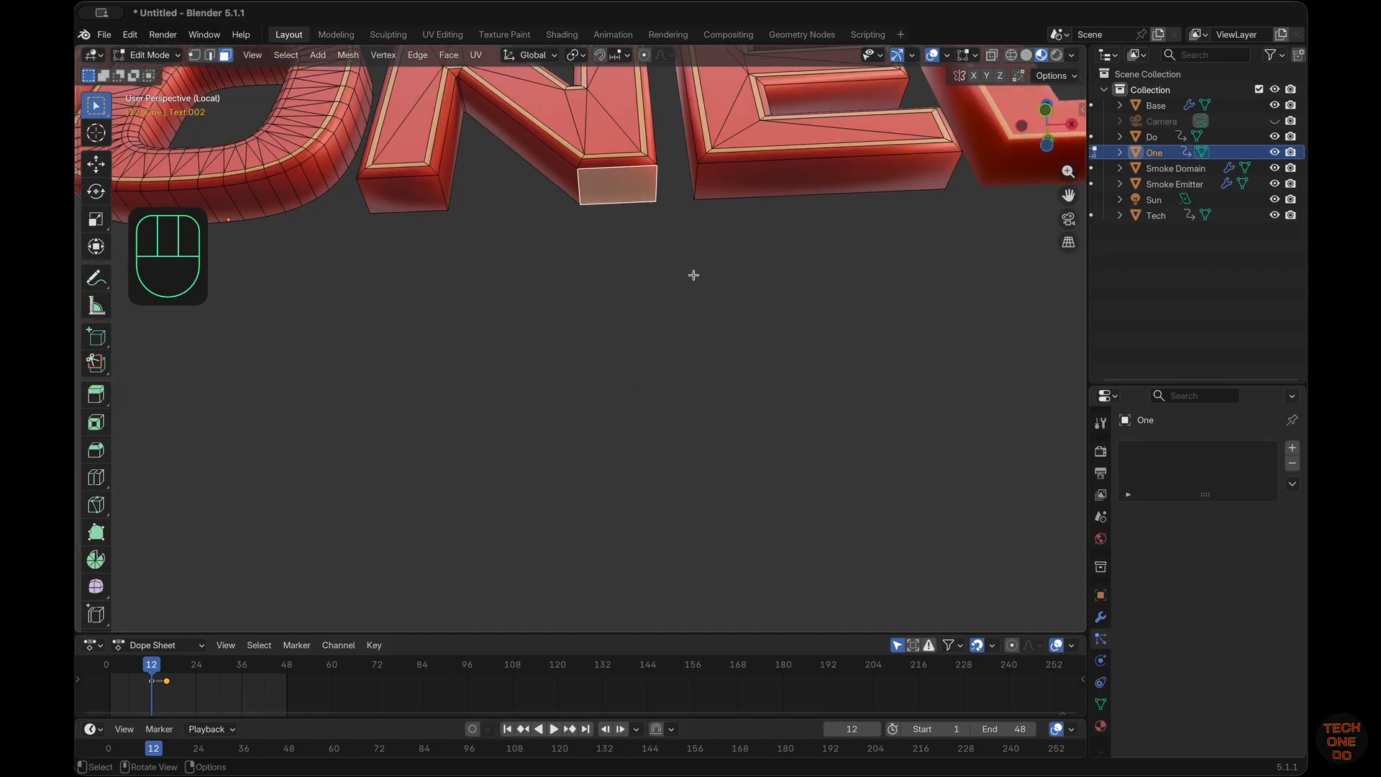
pyautogui.scroll(2, 693, 275)
pyautogui.rightClick(693, 275)
pyautogui.hotkey('shift', 's')
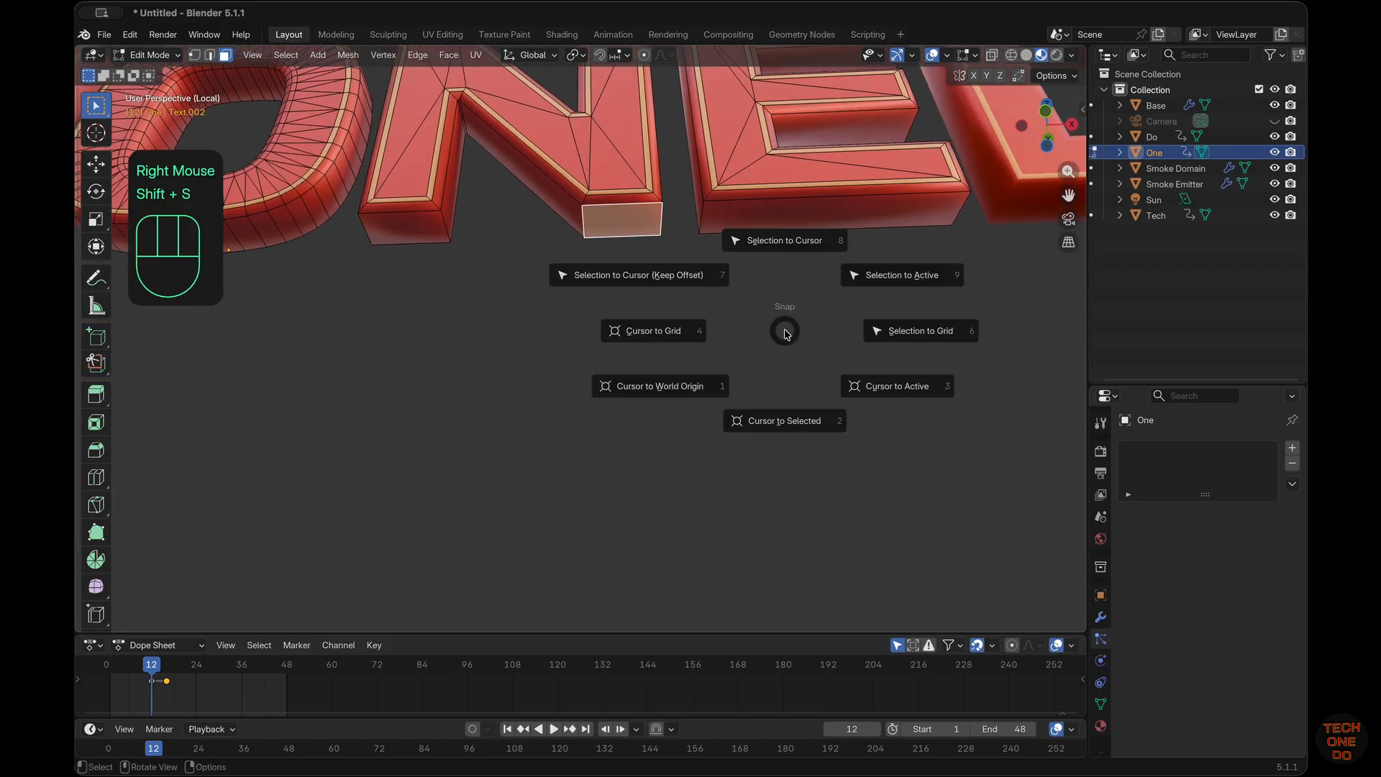
pyautogui.click(788, 421)
# Step: Leave Edit Mode and set the One object's origin to the 3D cursor
pyautogui.press('Tab')
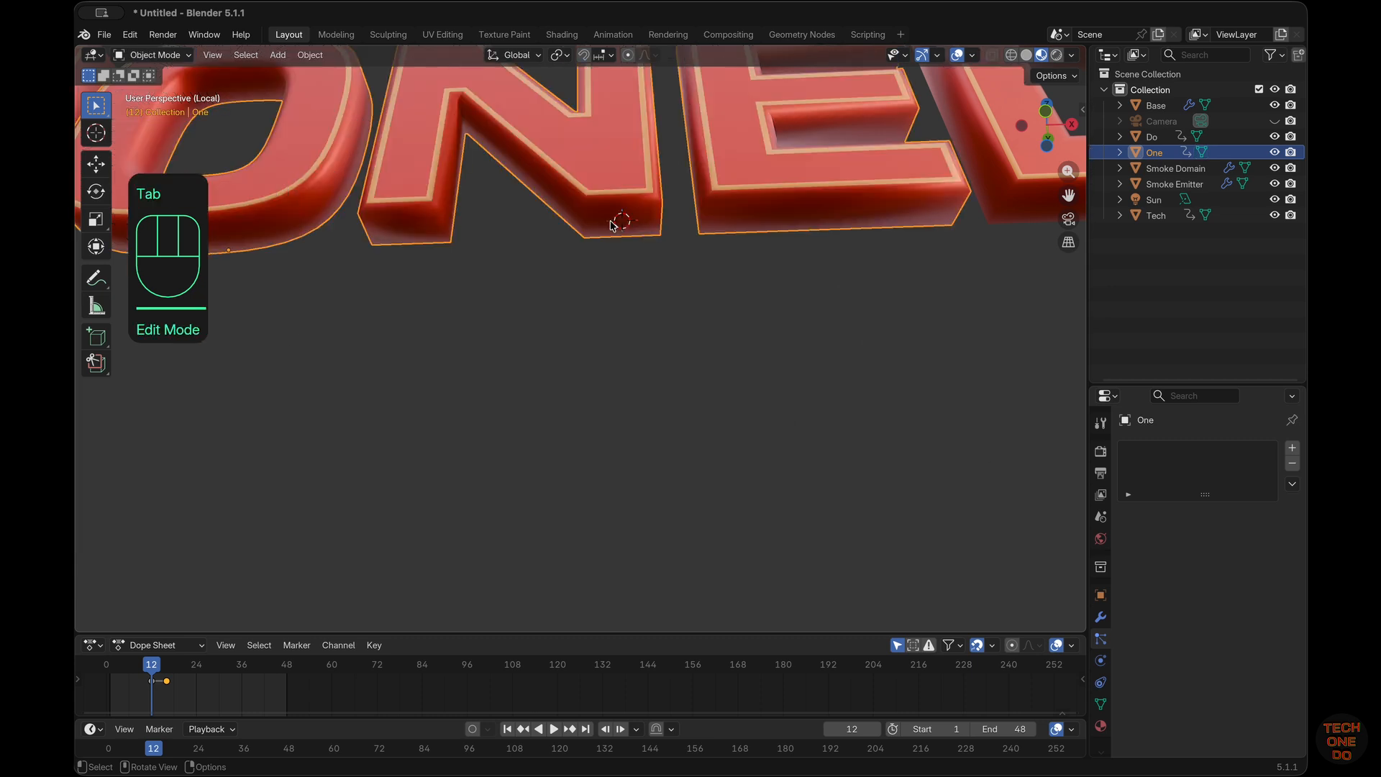
pyautogui.rightClick(610, 224)
pyautogui.moveTo(626, 218)
pyautogui.click(716, 251)
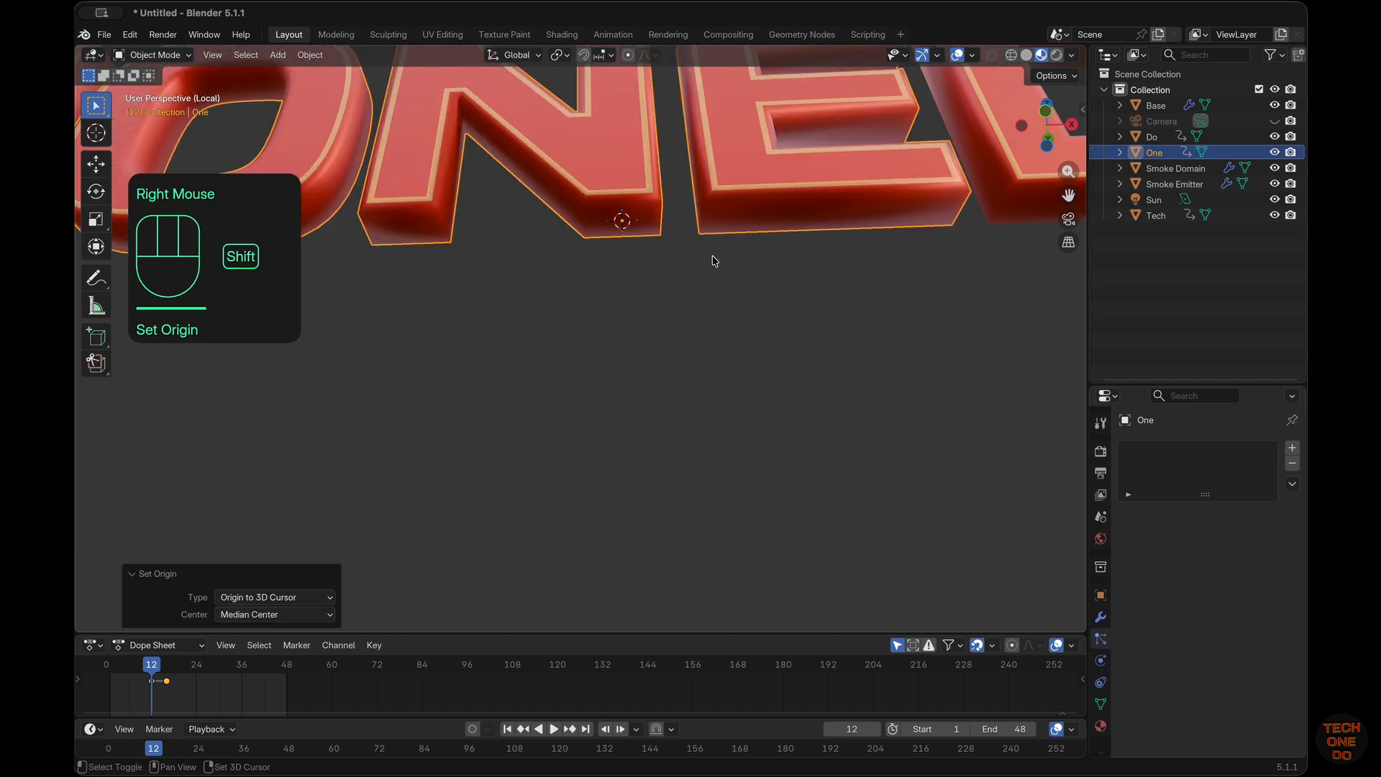
# Step: Select the long flat underside face of the letter D in the Do object in Edit Mode and snap the 3D cursor to it
pyautogui.keyDown('shift'); pyautogui.moveTo(714, 261); pyautogui.dragTo(713, 256, button='middle'); pyautogui.keyUp('shift')
pyautogui.click(837, 313)
pyautogui.press('Tab')
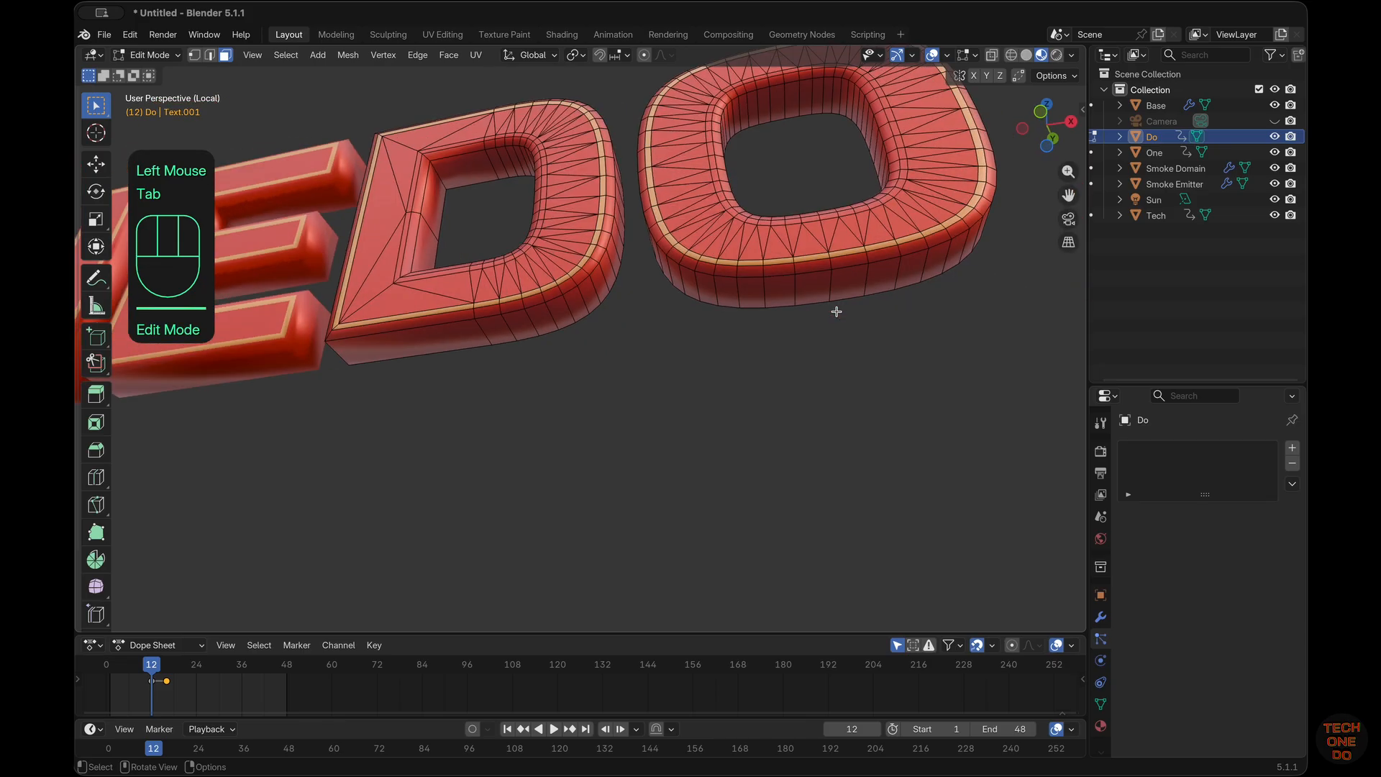
pyautogui.keyDown('shift'); pyautogui.hscroll(-5, 837, 311); pyautogui.keyUp('shift')
pyautogui.click(614, 293)
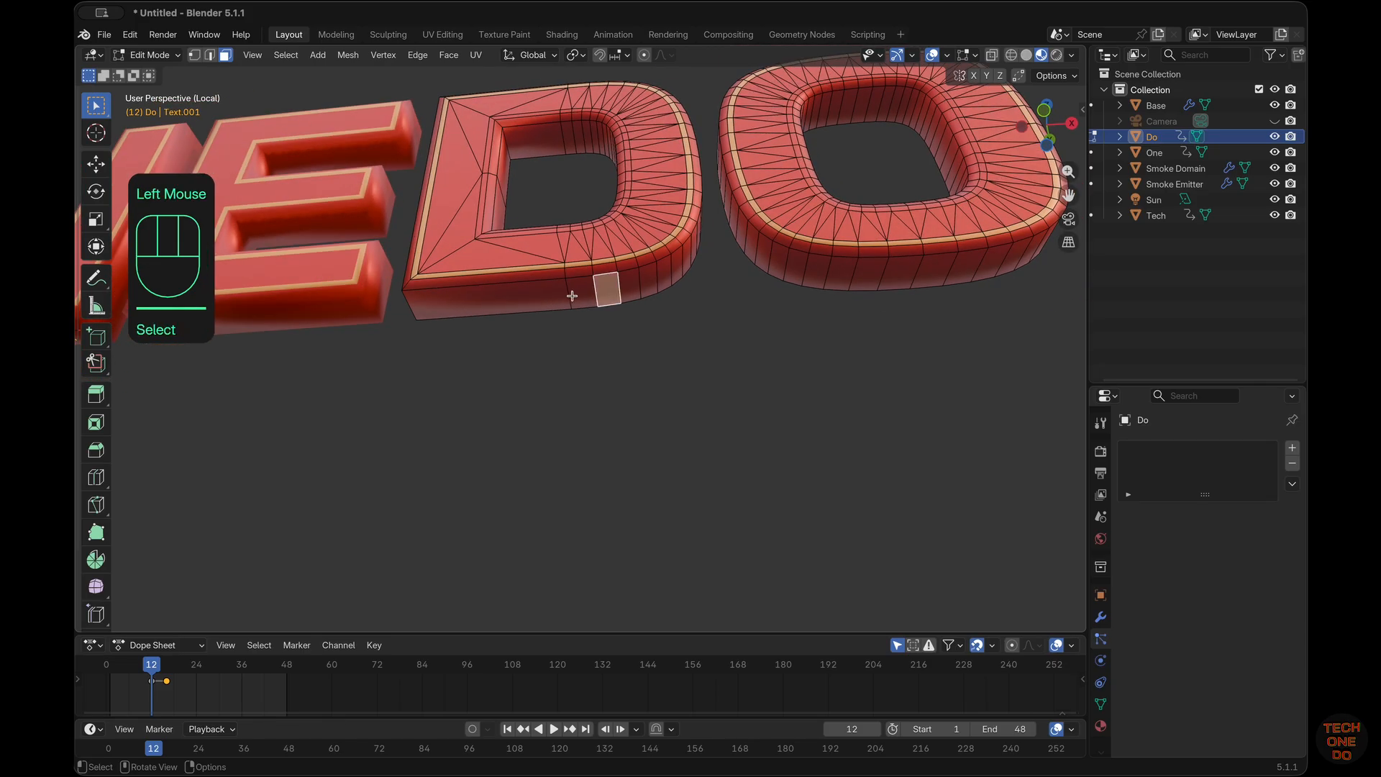
pyautogui.click(578, 296)
pyautogui.scroll(3, 579, 296)
pyautogui.click(574, 336)
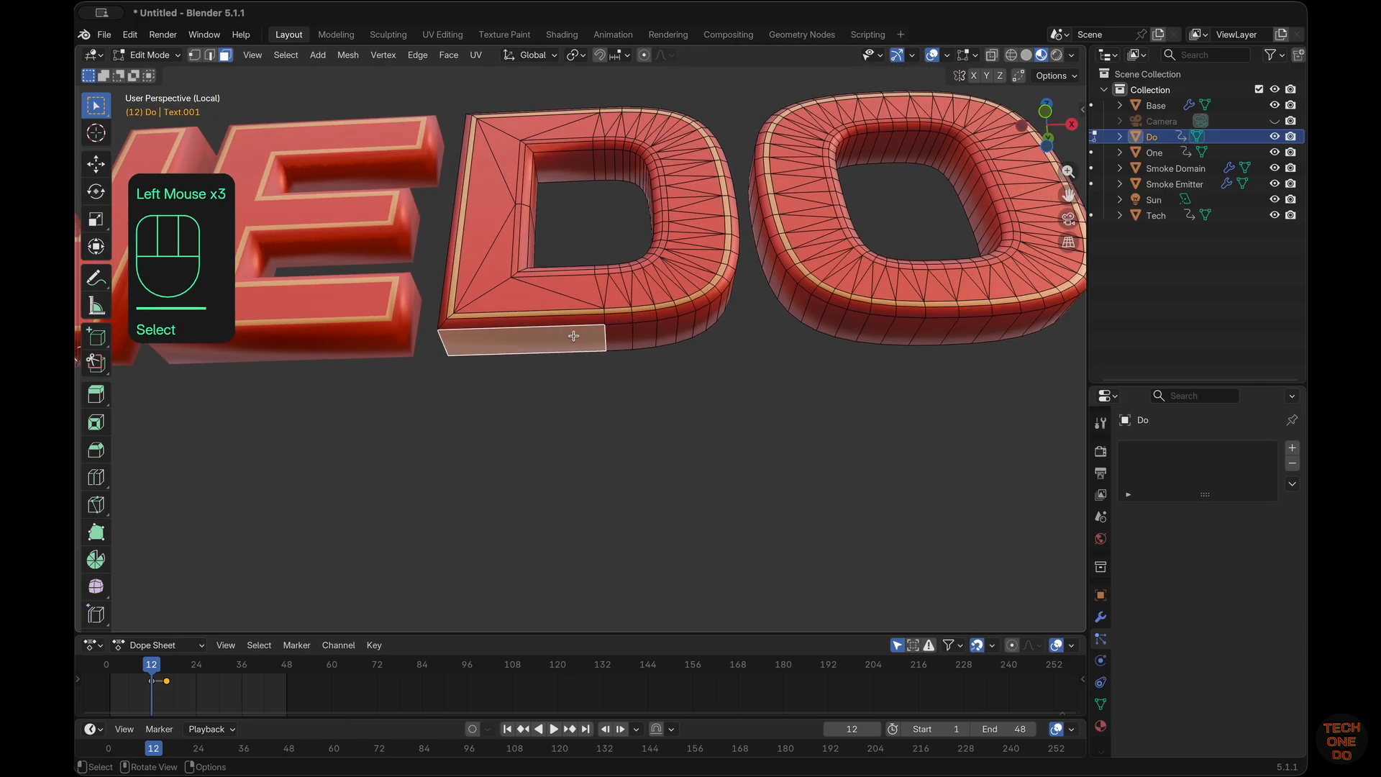
pyautogui.hotkey('shift', 's')
pyautogui.click(566, 365)
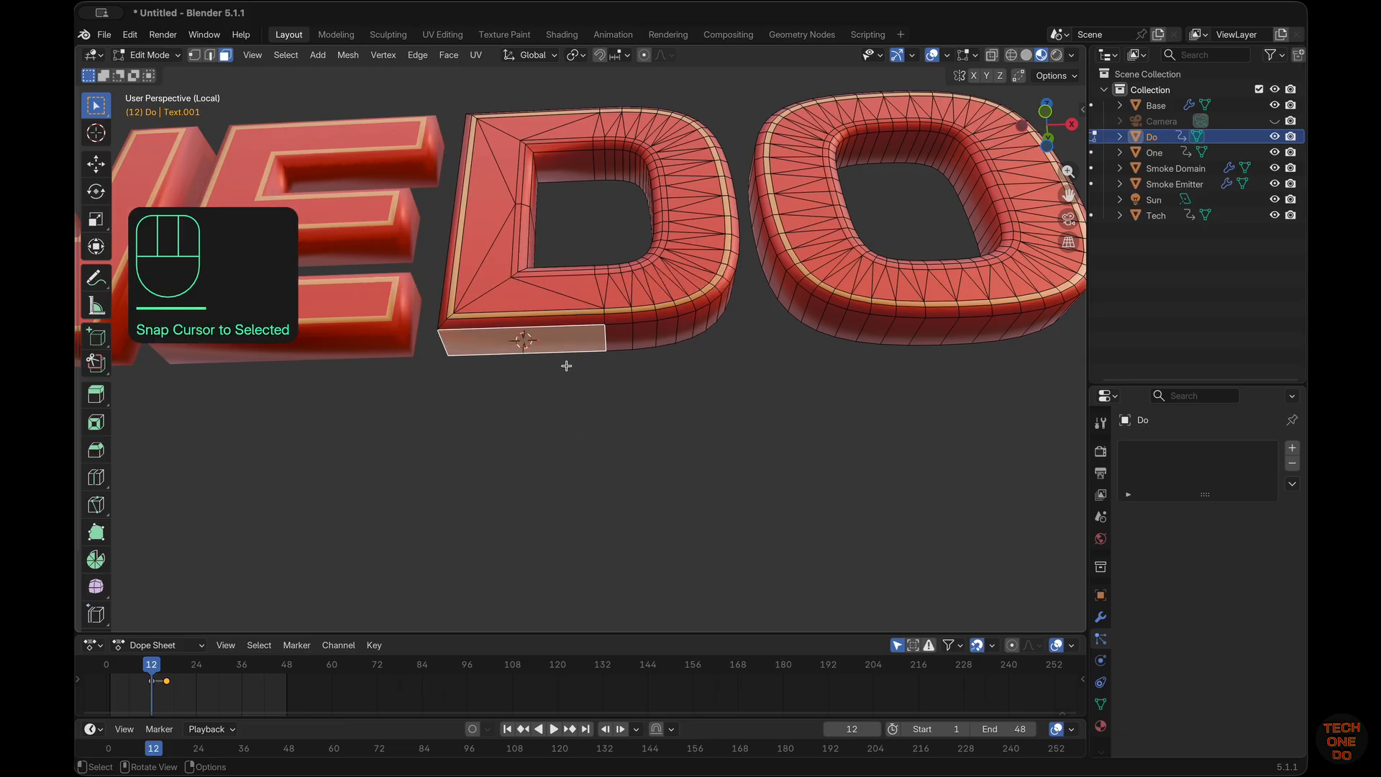
# Step: Set the Do object's origin to the 3D cursor in Object Mode, then deselect it
pyautogui.scroll(2, 565, 342)
pyautogui.press('Tab')
pyautogui.rightClick(617, 364)
pyautogui.moveTo(617, 360)
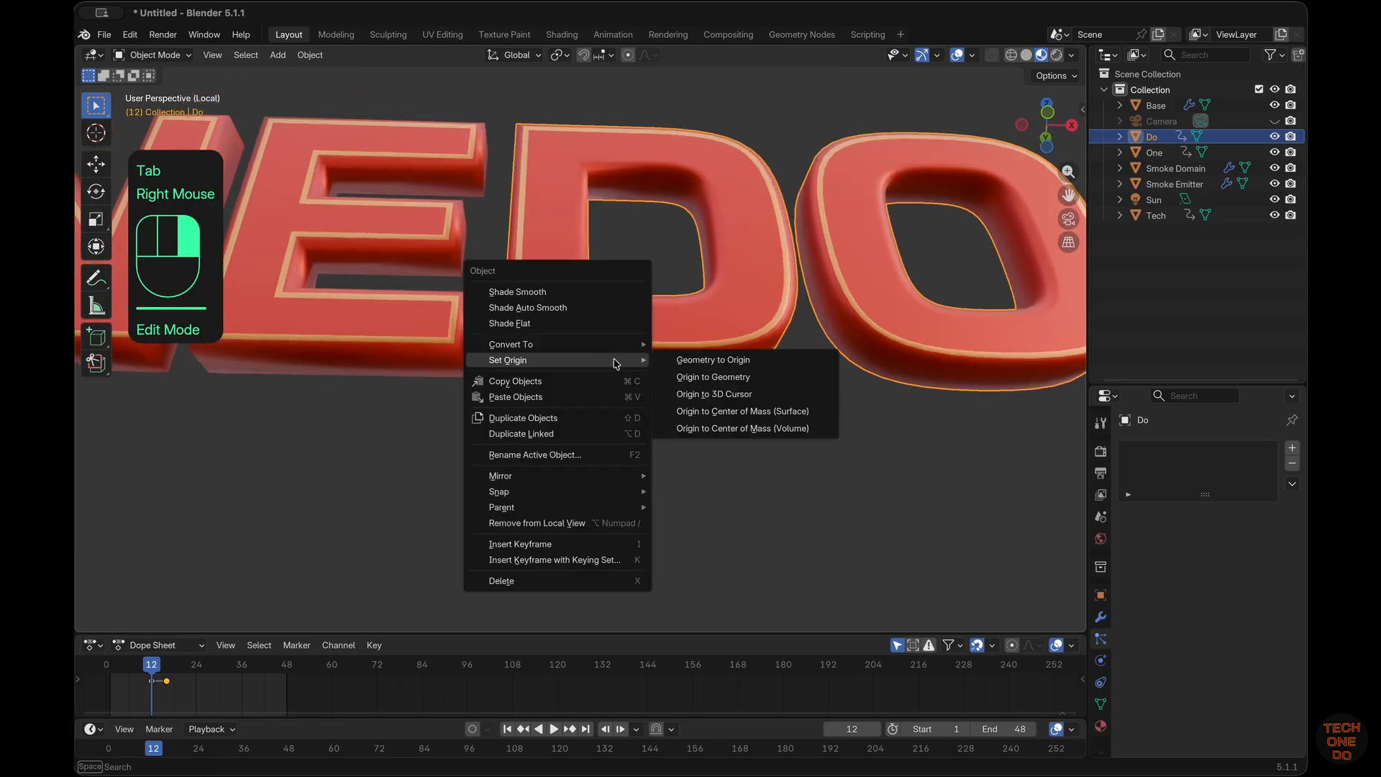
pyautogui.click(711, 394)
pyautogui.click(733, 456)
# Step: Switch to the front orthographic view and select the One object
pyautogui.press('KP_1')
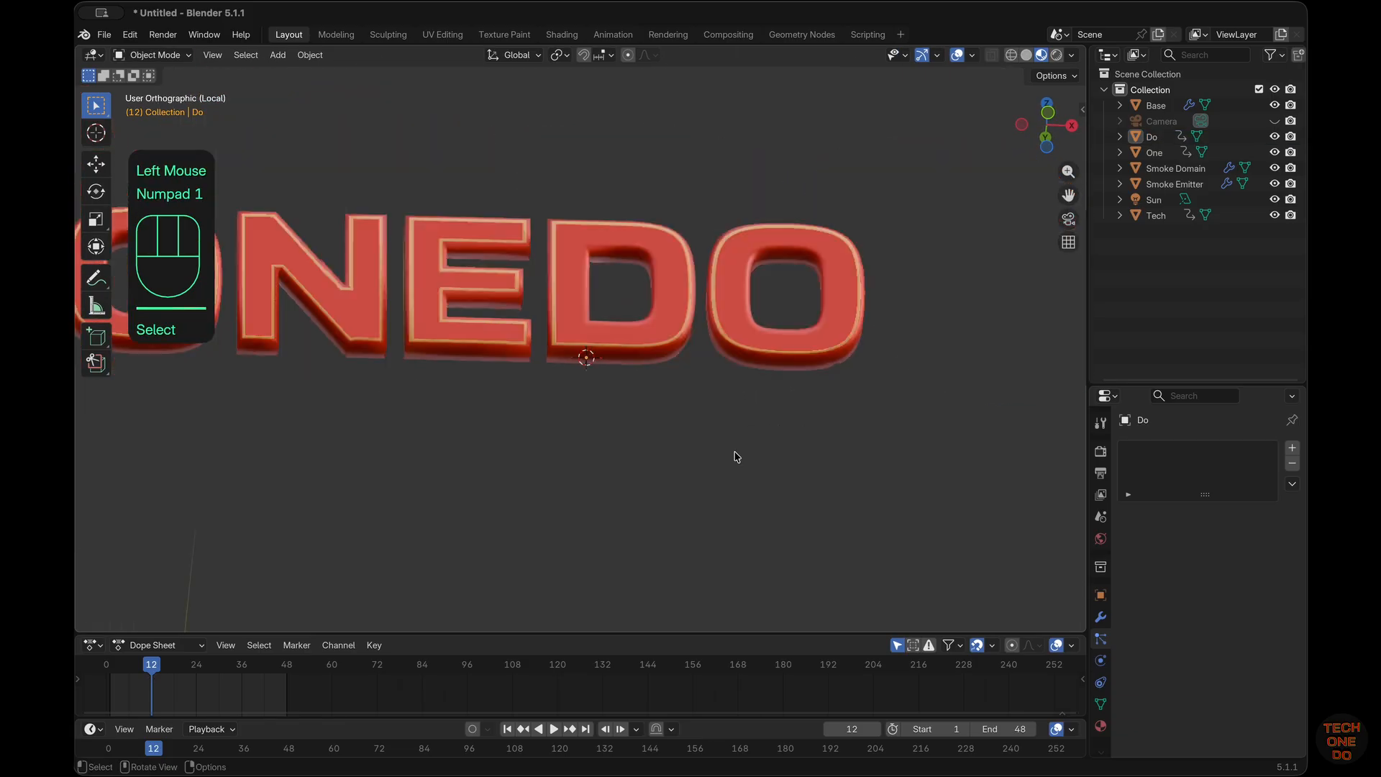
pyautogui.keyDown('shift'); pyautogui.moveTo(568, 540); pyautogui.dragTo(749, 530, button='middle'); pyautogui.keyUp('shift')
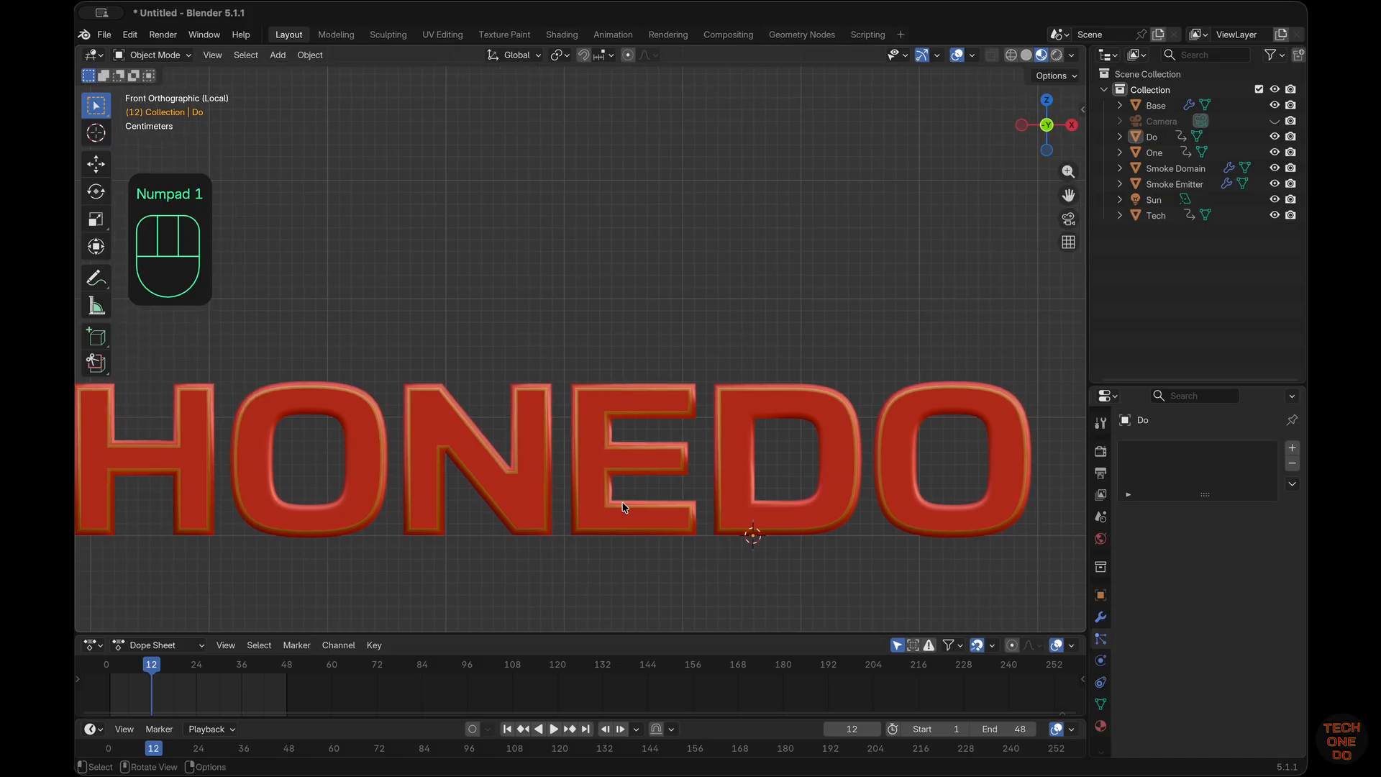
pyautogui.click(508, 478)
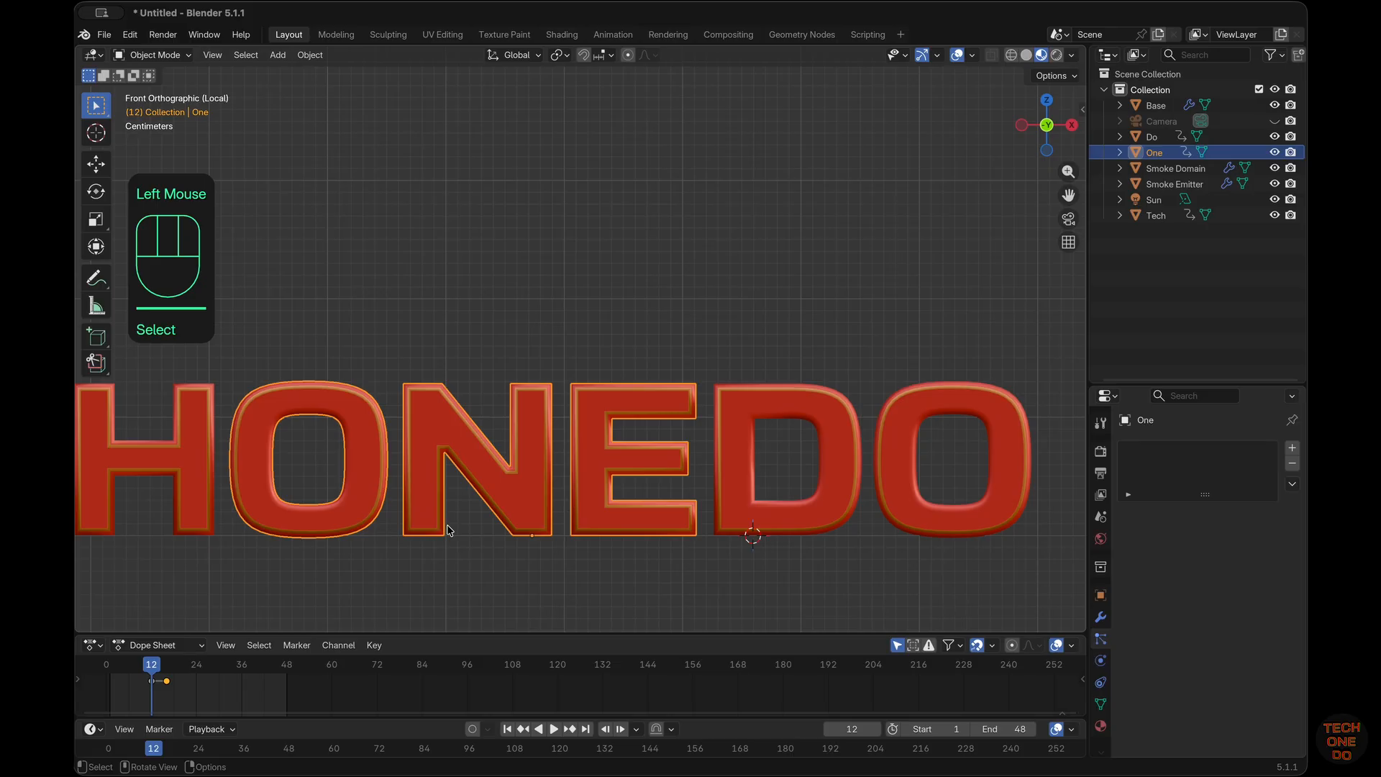
# Step: Move the Tech text and the Smoke Emitter together into a new collection named Tech
pyautogui.moveTo(446, 530); pyautogui.dragTo(400, 519, button='middle')
pyautogui.press('KP_1')
pyautogui.click(414, 515)
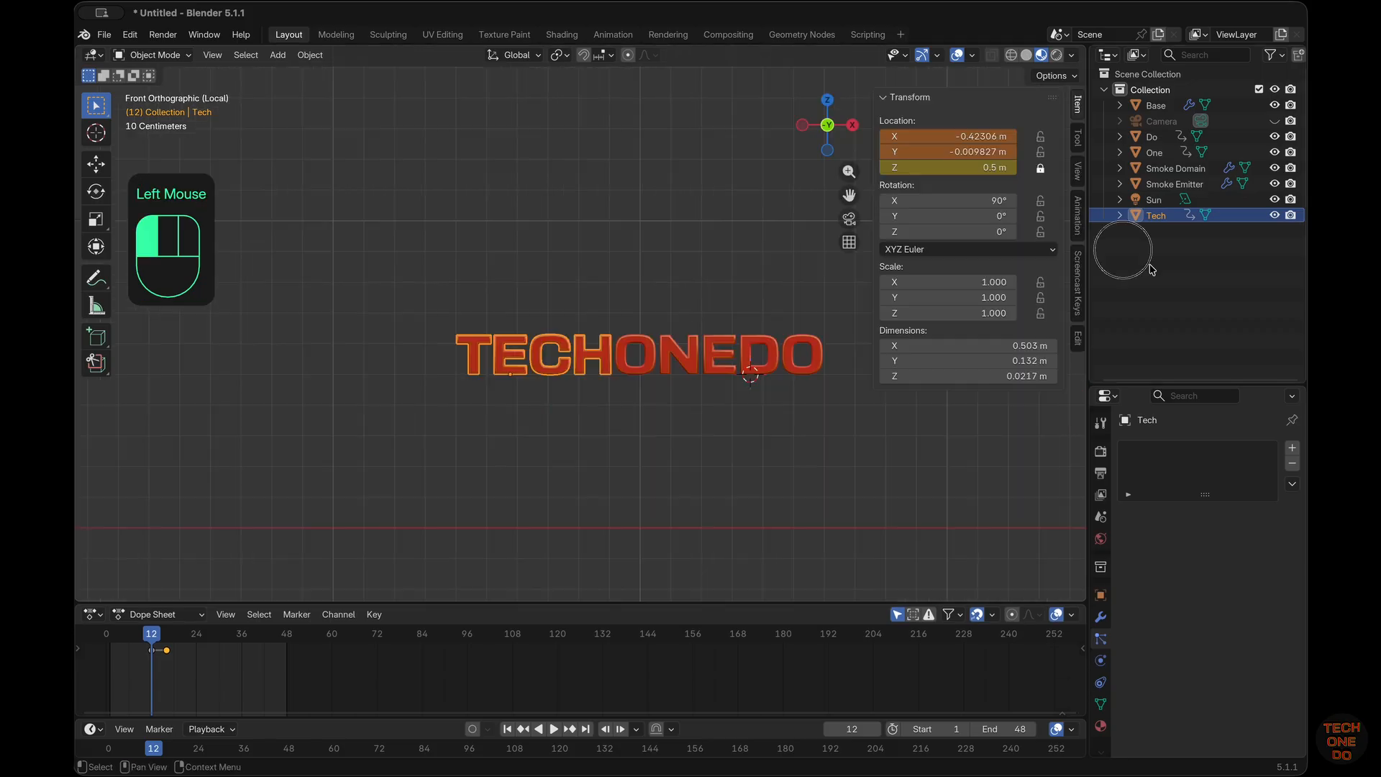
pyautogui.click(1156, 216)
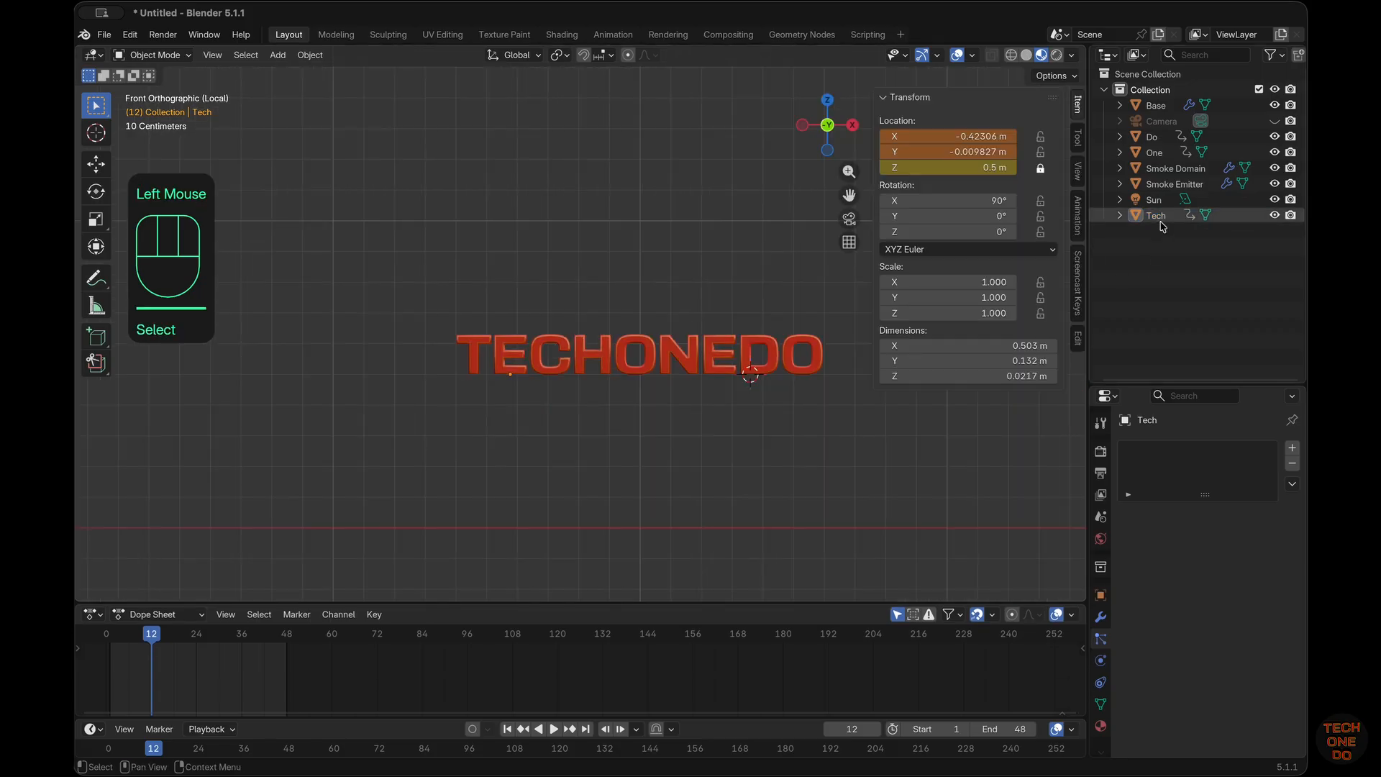
pyautogui.click(1159, 217)
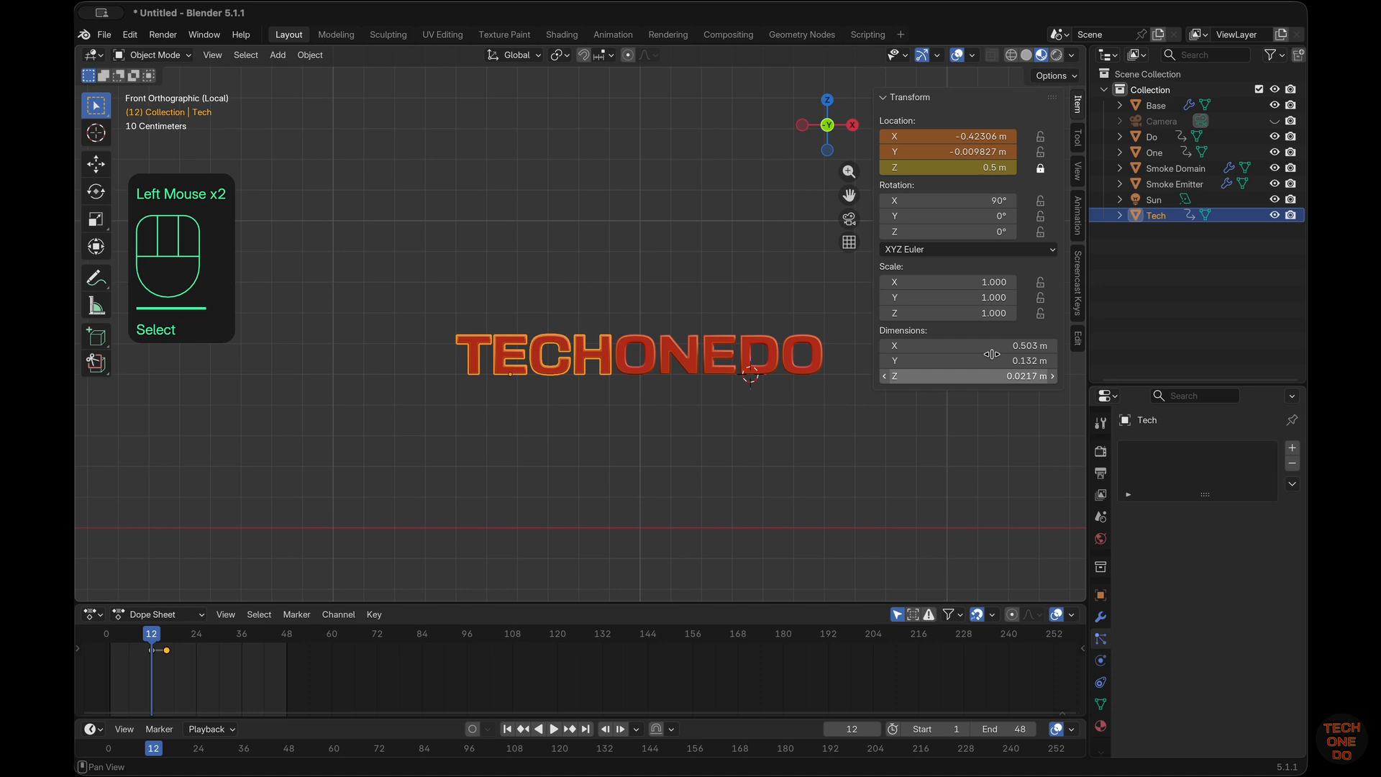
pyautogui.keyDown('super'); pyautogui.middleClick(1170, 189); pyautogui.keyUp('super')
pyautogui.keyDown('ctrl'); pyautogui.click(1169, 189); pyautogui.keyUp('ctrl')
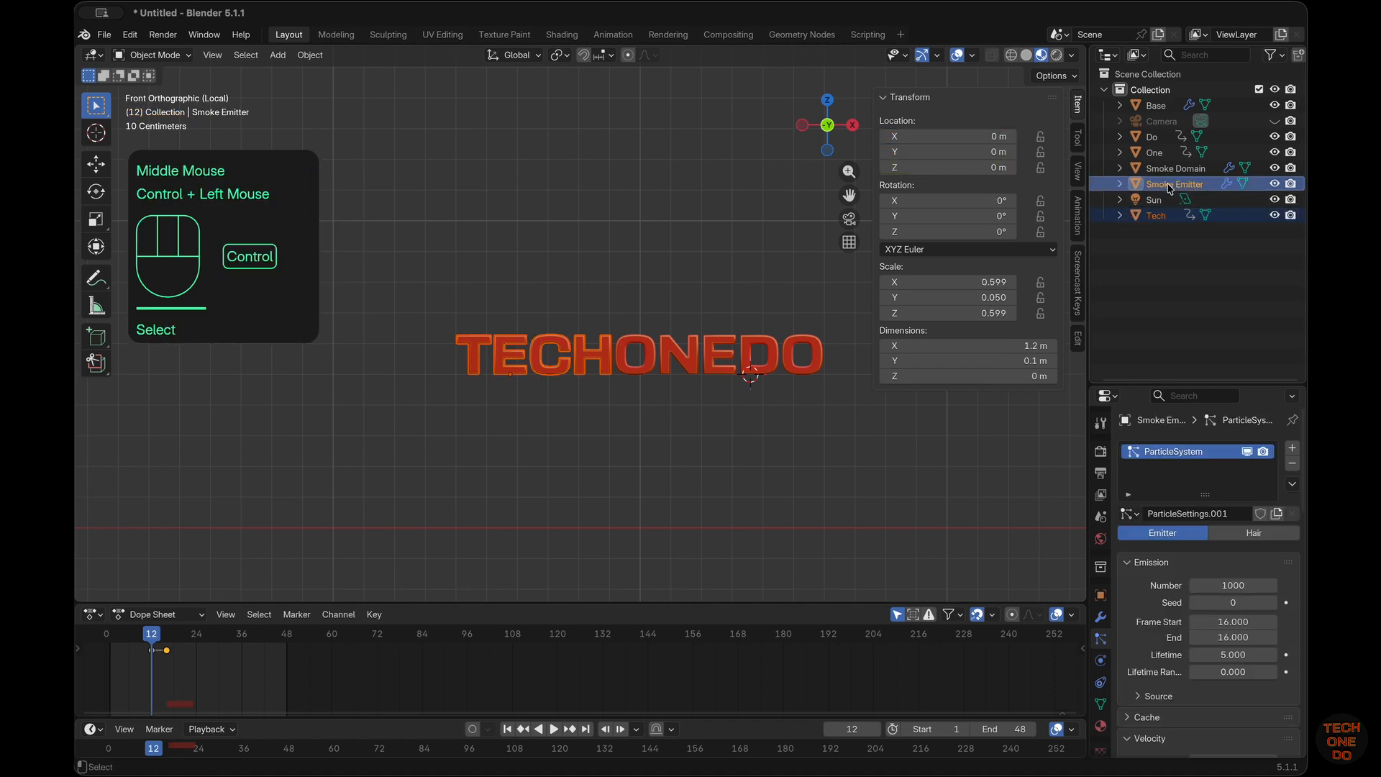
pyautogui.press('m')
pyautogui.click(1167, 184)
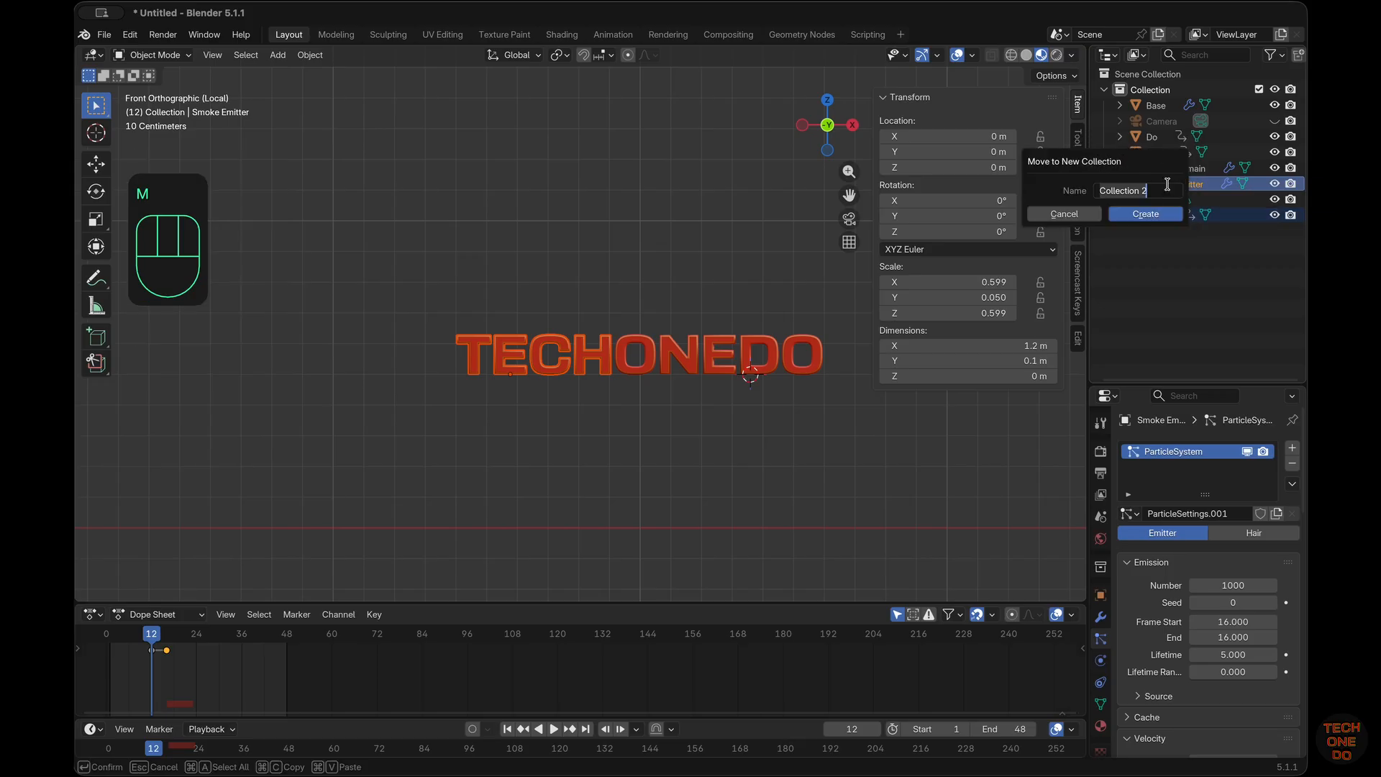
pyautogui.write('Tech')
pyautogui.click(1163, 218)
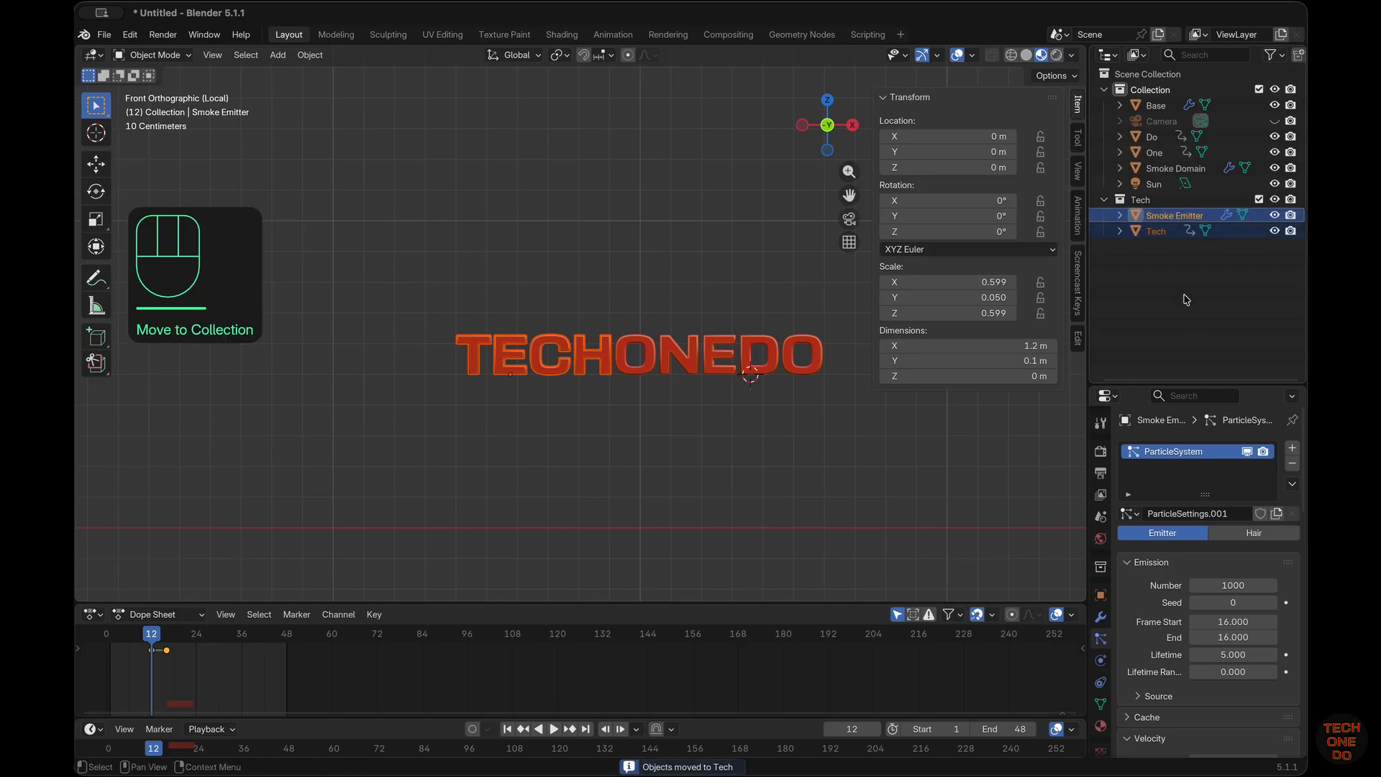
# Step: Move the One object into a new collection named One
pyautogui.click(1184, 293)
pyautogui.click(1158, 151)
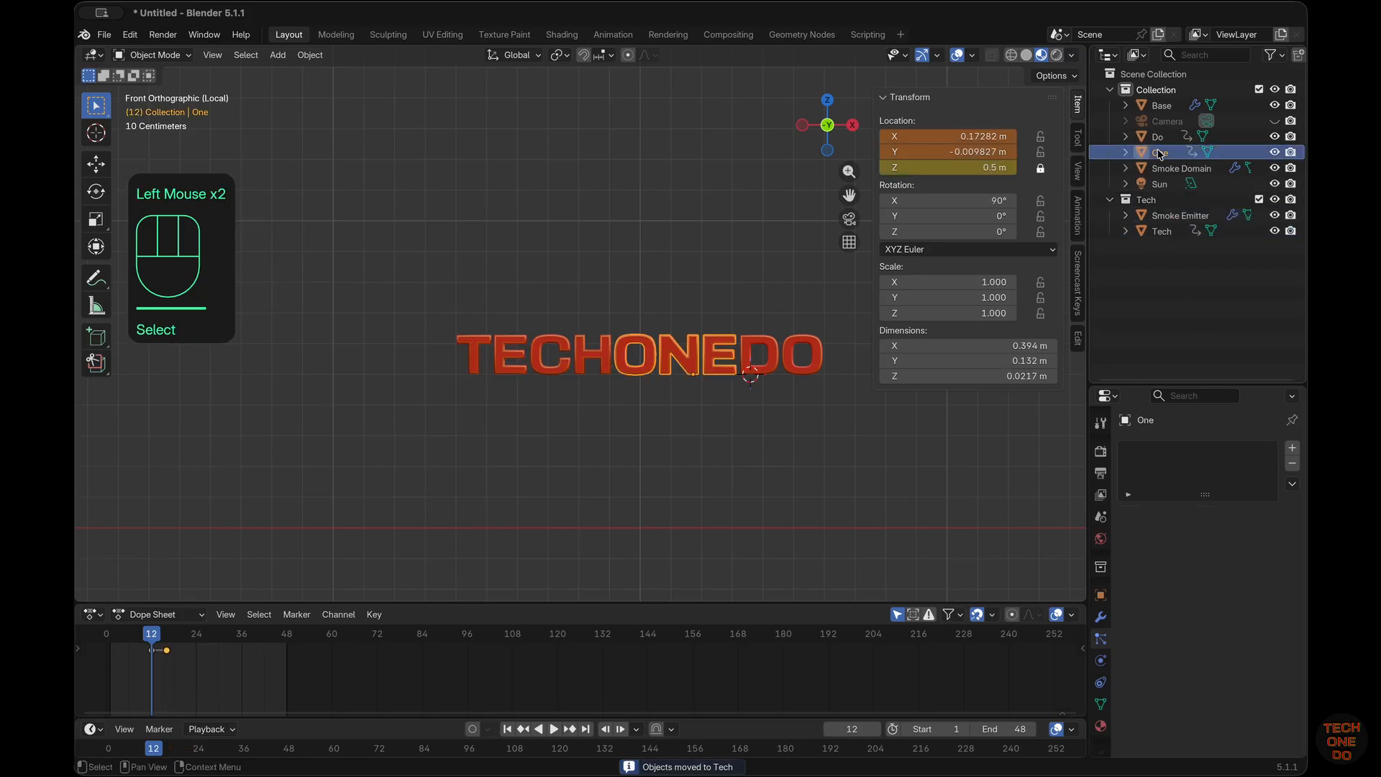
pyautogui.press('m')
pyautogui.click(1159, 153)
pyautogui.write('One')
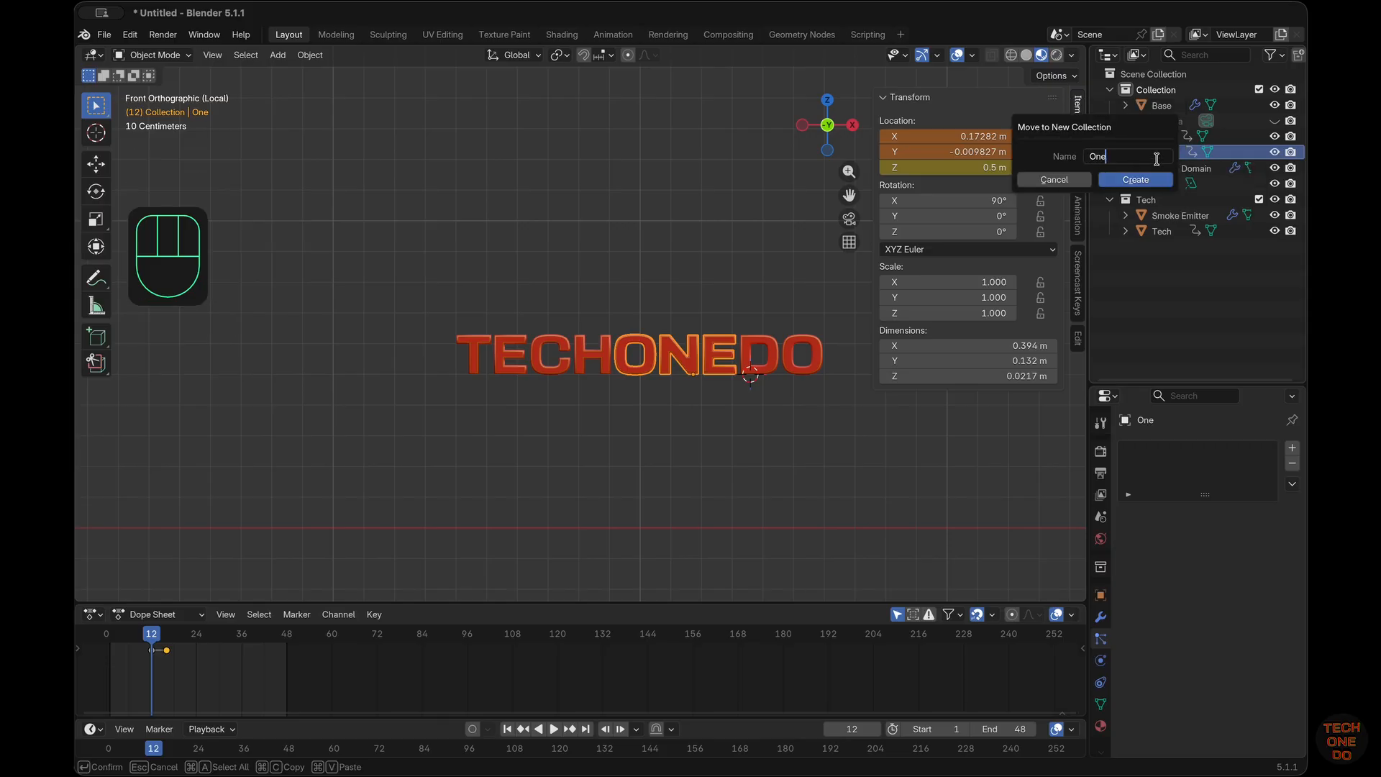
pyautogui.click(1135, 179)
# Step: Move the Do object into a new collection named Do
pyautogui.click(1162, 136)
pyautogui.press('m')
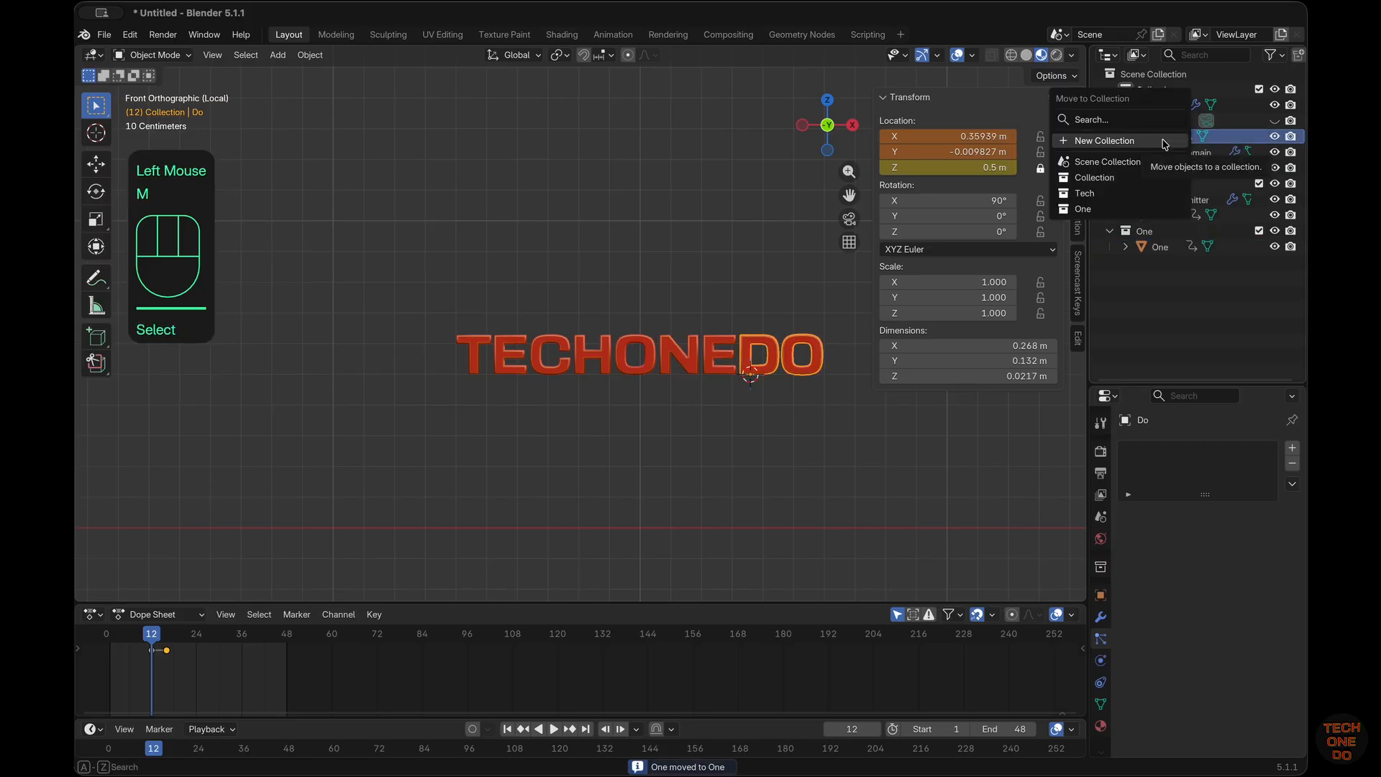
pyautogui.click(1166, 143)
pyautogui.write('Do')
pyautogui.click(1141, 169)
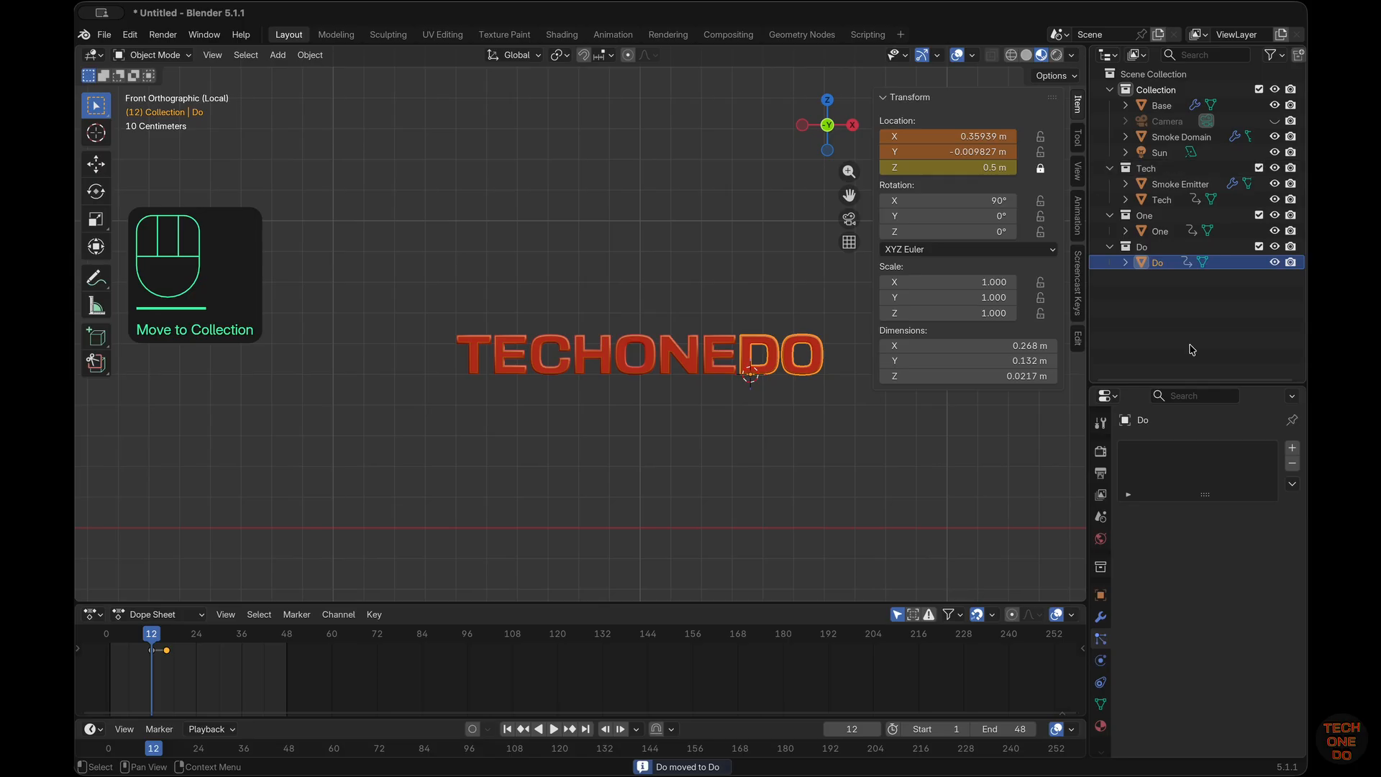
# Step: Try to duplicate the Smoke Emitter while still in Local View
pyautogui.click(1180, 200)
pyautogui.click(1181, 184)
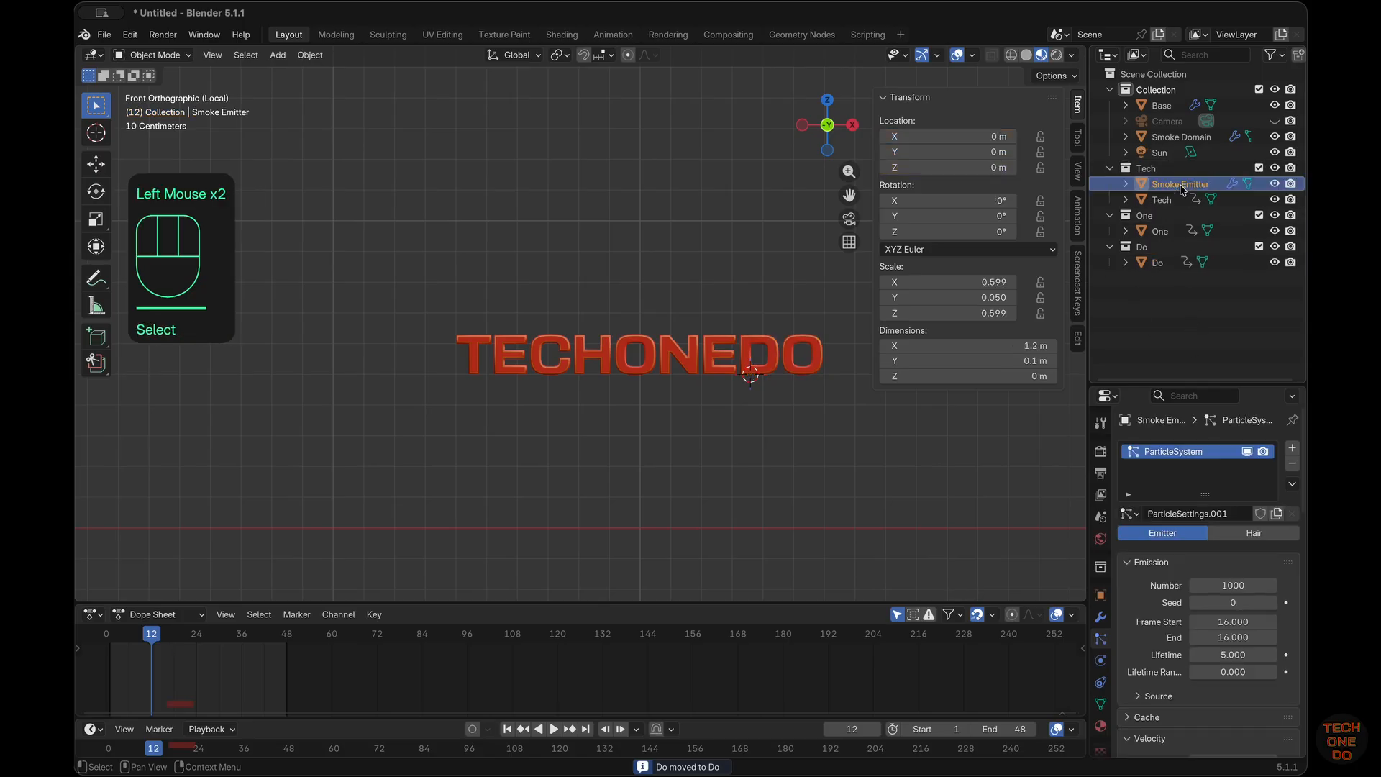
pyautogui.hotkey('shift', 'd')
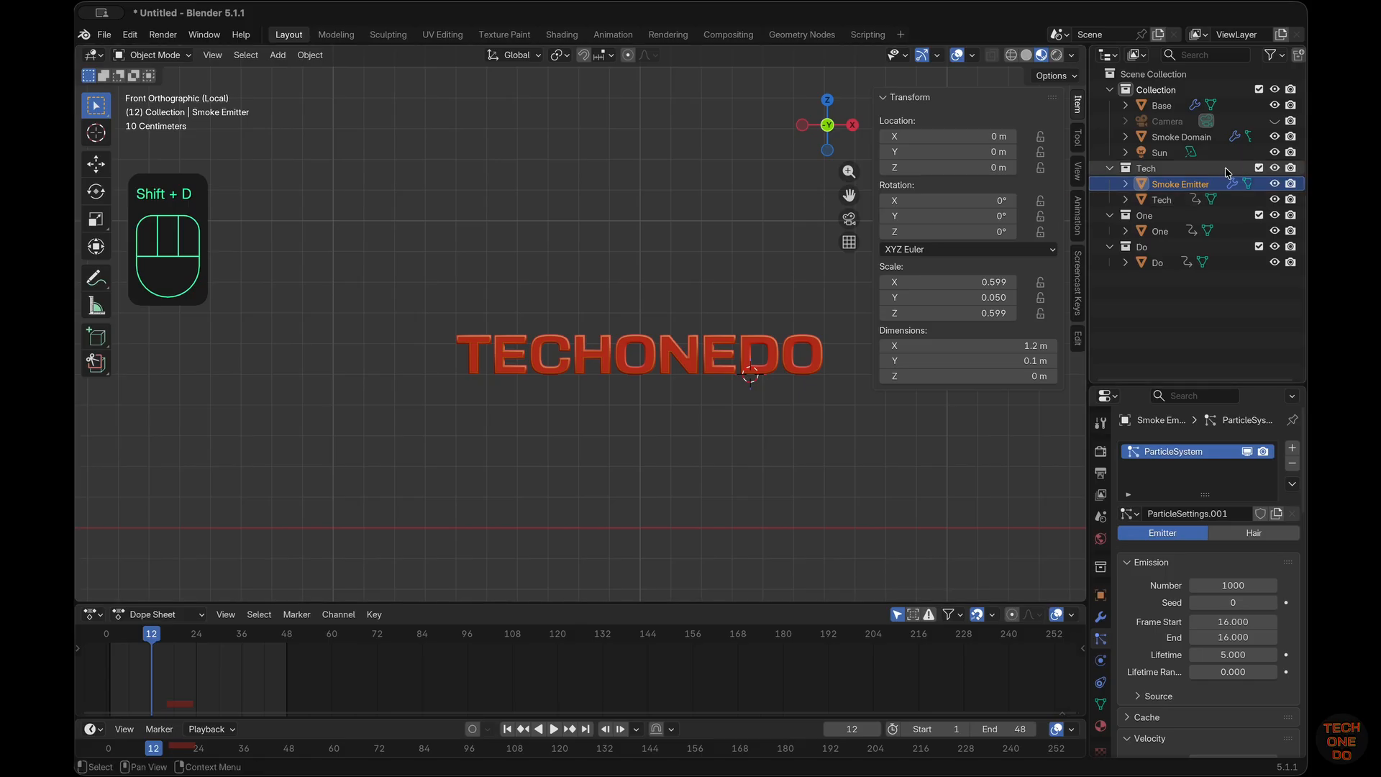
pyautogui.click(628, 445)
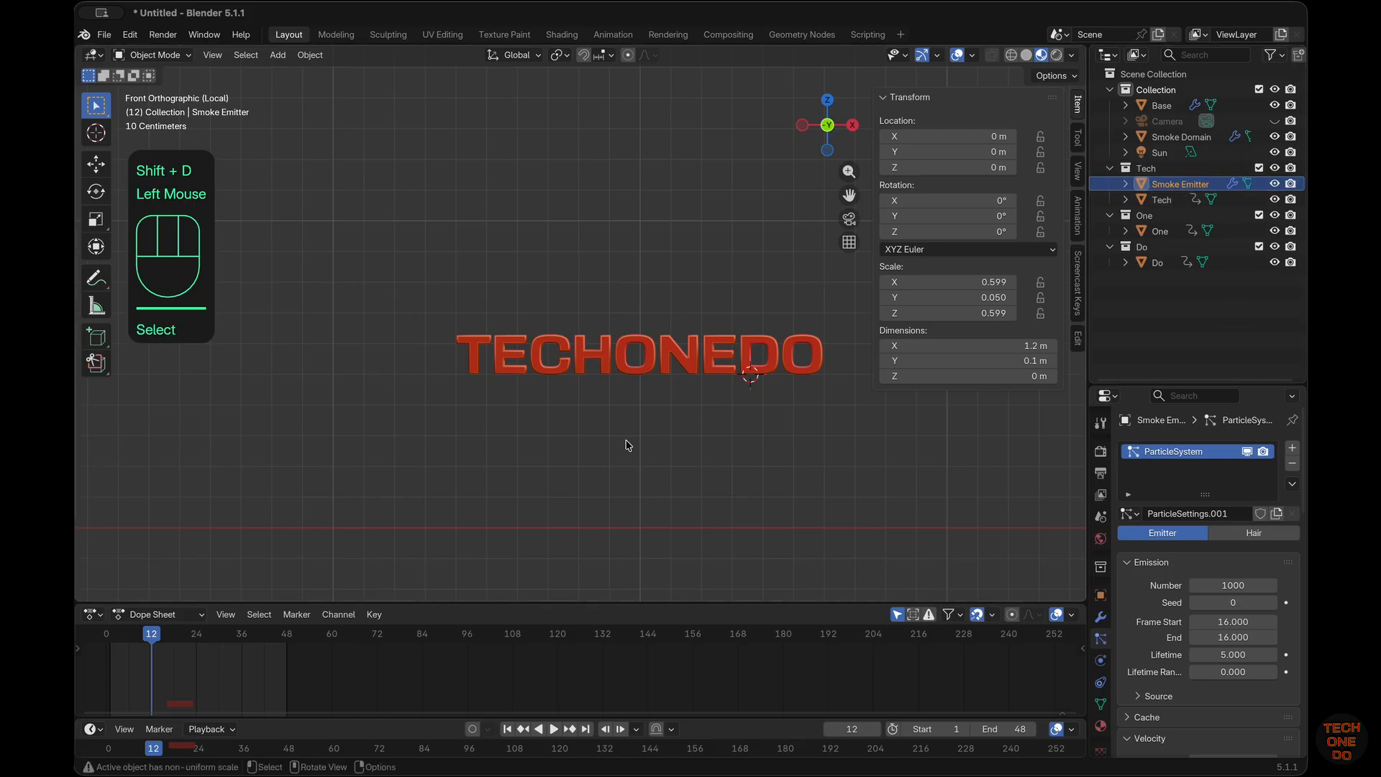
# Step: Leave Local View and duplicate the Smoke Emitter twice in place, keeping both copies at the original location
pyautogui.doubleClick(704, 367)
pyautogui.press('/')
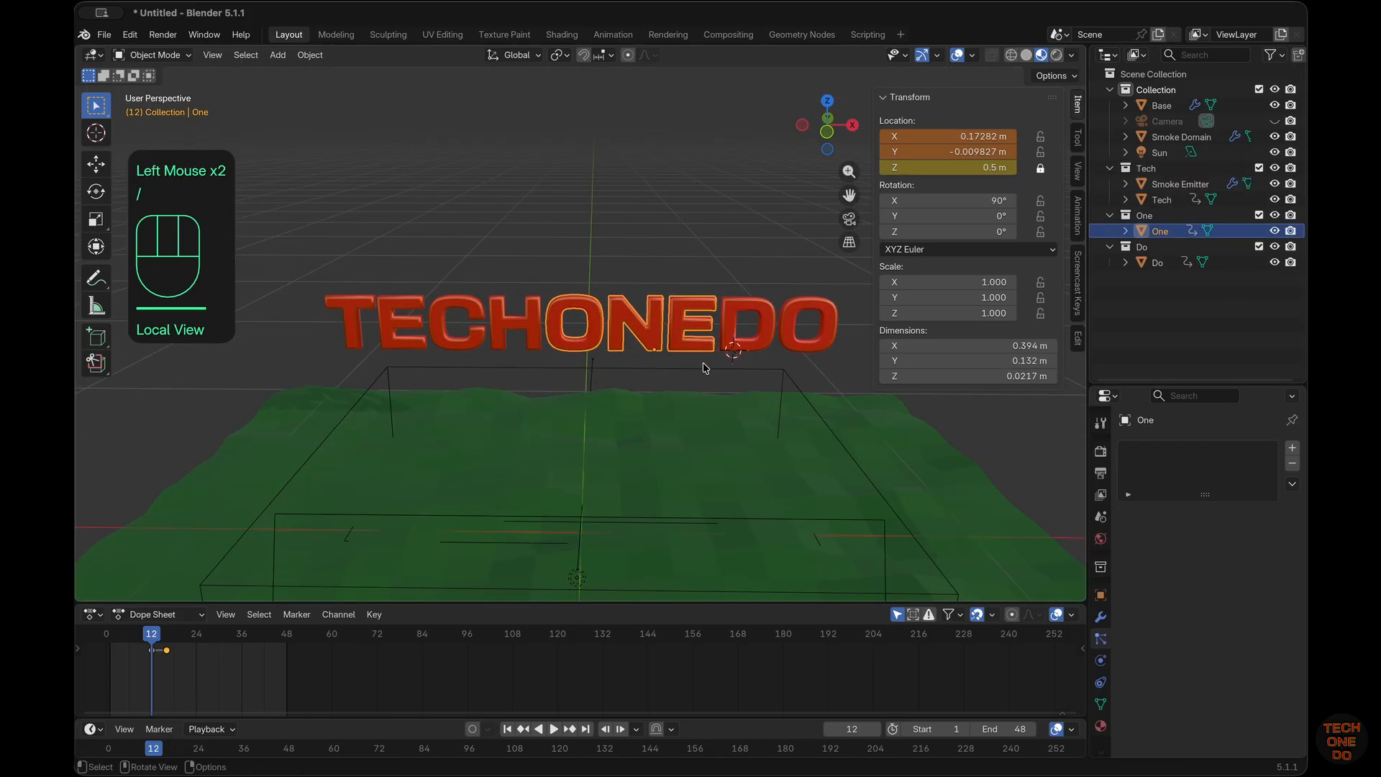
pyautogui.click(1180, 184)
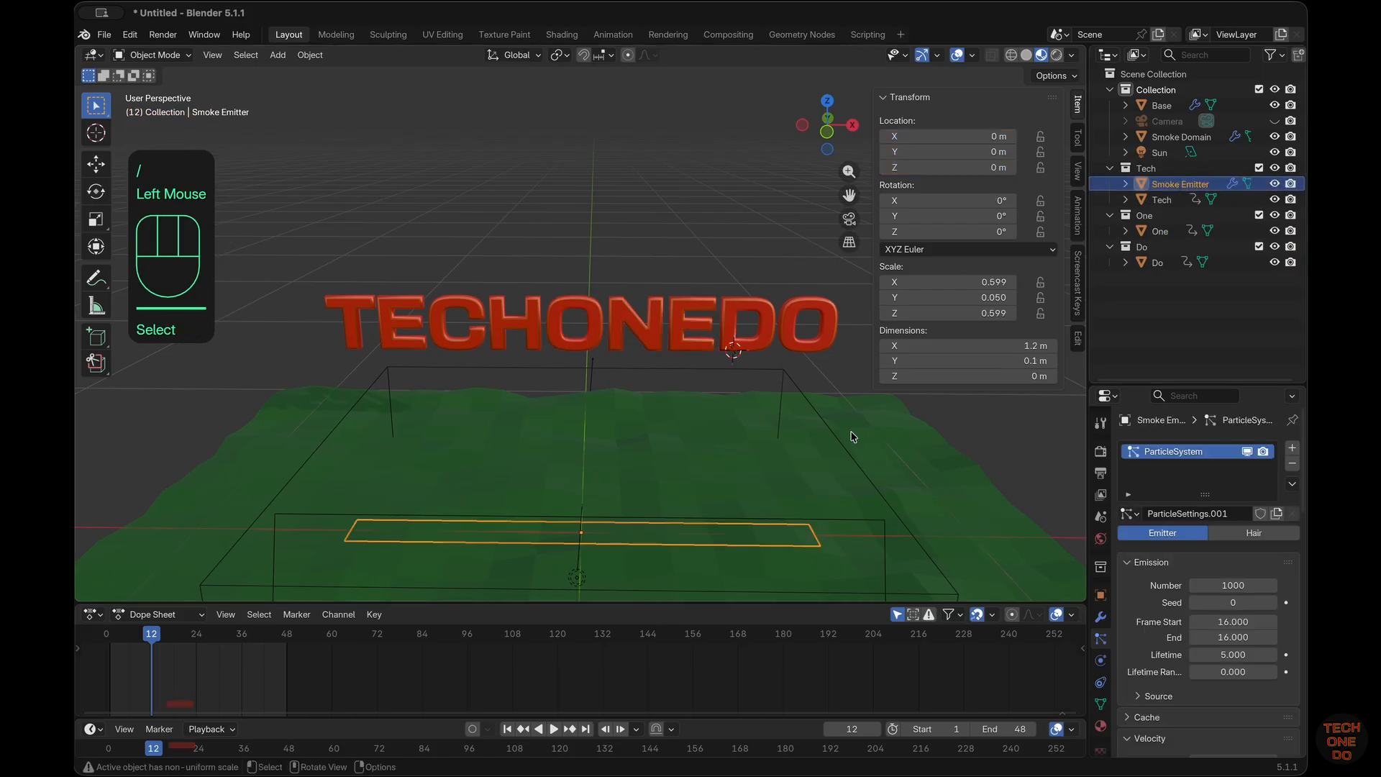
pyautogui.press('shift')
pyautogui.hotkey('shift', 'd')
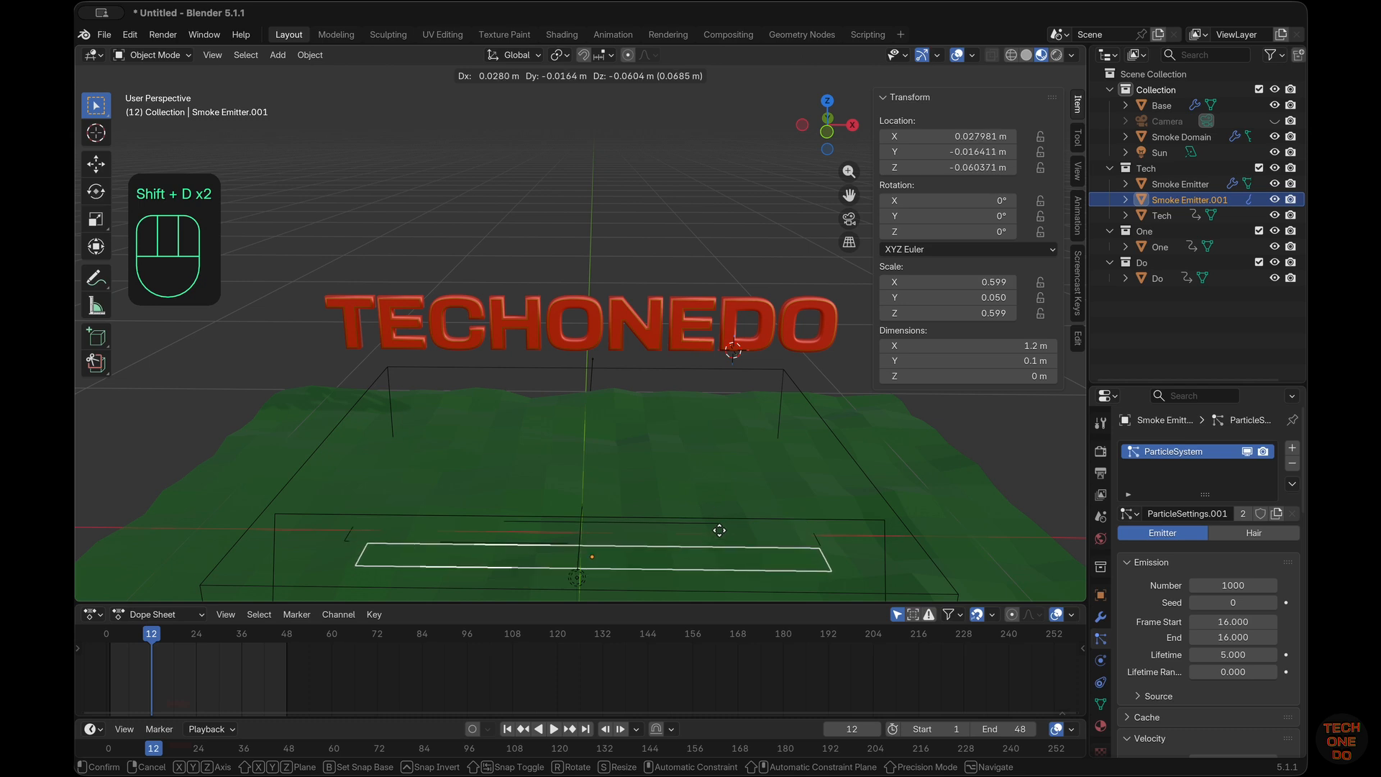
pyautogui.press('Escape')
pyautogui.hotkey('shift', 'd')
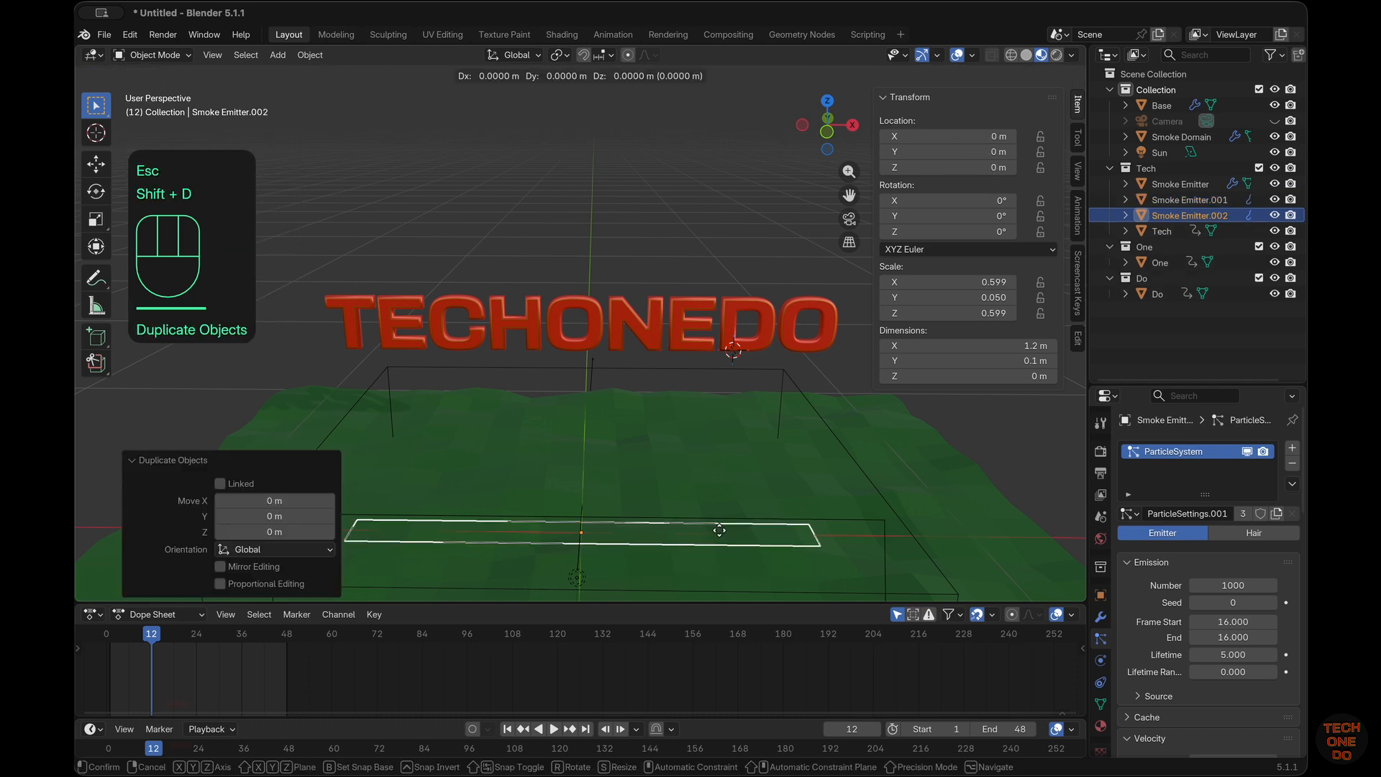
pyautogui.press('Escape')
pyautogui.click(869, 512)
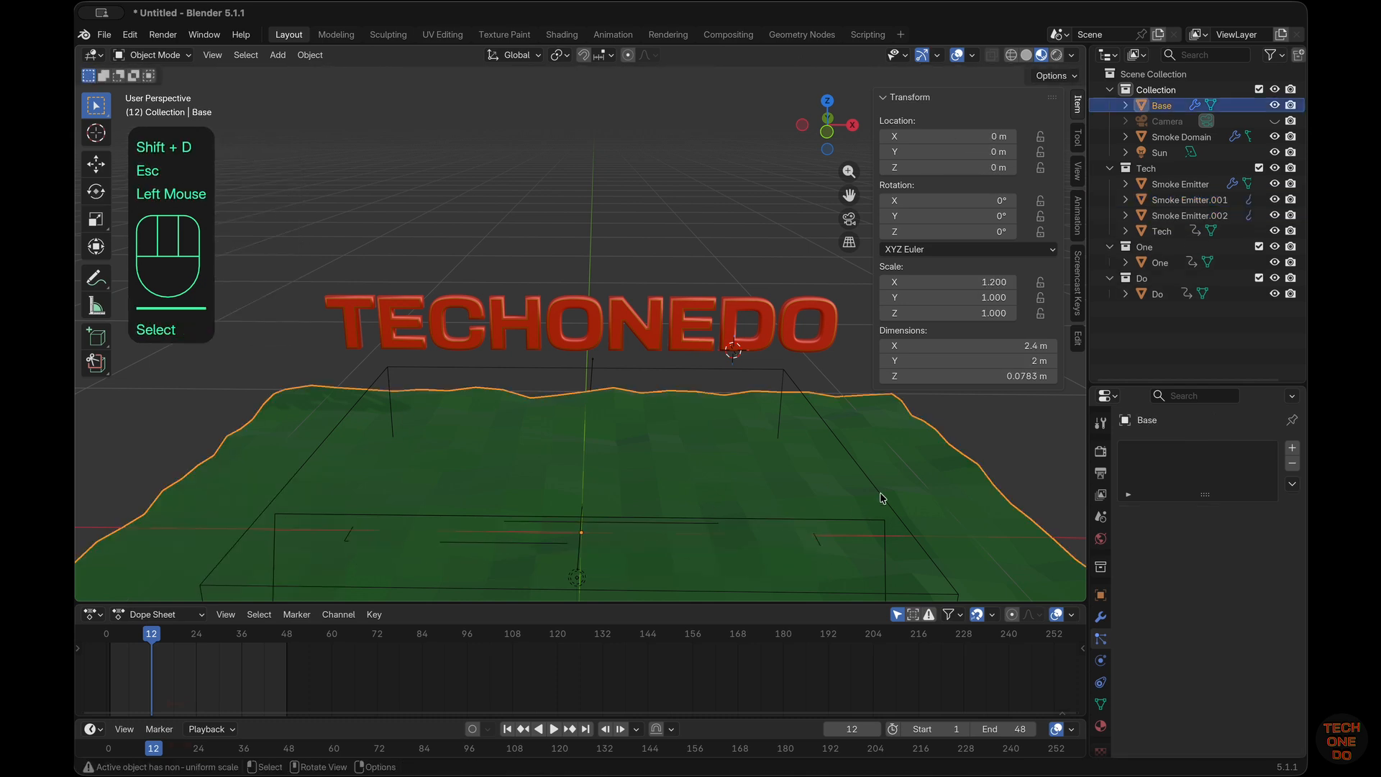
# Step: Rename the original Smoke Emitter as Smoke Emitter 1
pyautogui.click(1195, 200)
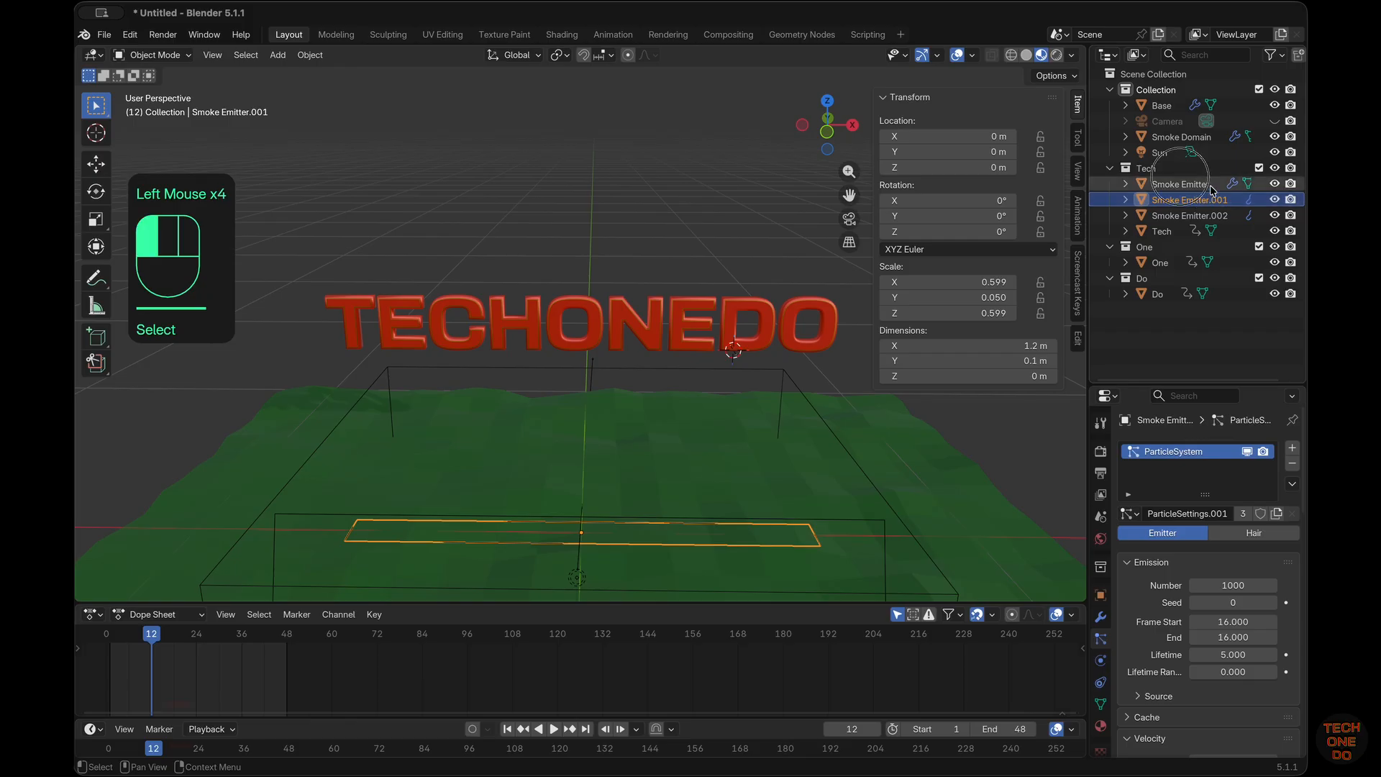
pyautogui.doubleClick(1196, 184)
pyautogui.press('Return')
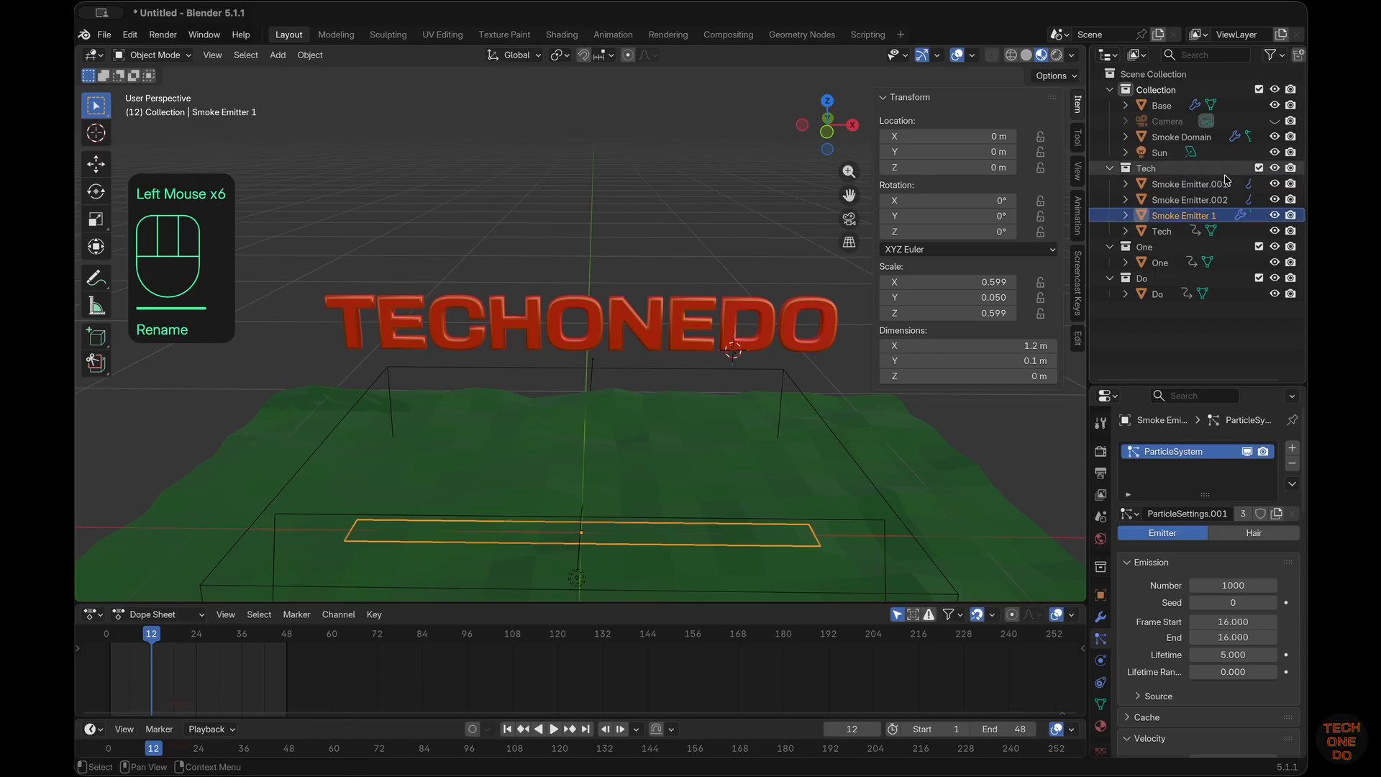
# Step: Rename the first emitter copy, Smoke Emitter.001, as Smoke Emitter 2
pyautogui.doubleClick(1224, 184)
pyautogui.press('BackSpace')
pyautogui.press('BackSpace')
pyautogui.press('BackSpace')
pyautogui.press('BackSpace')
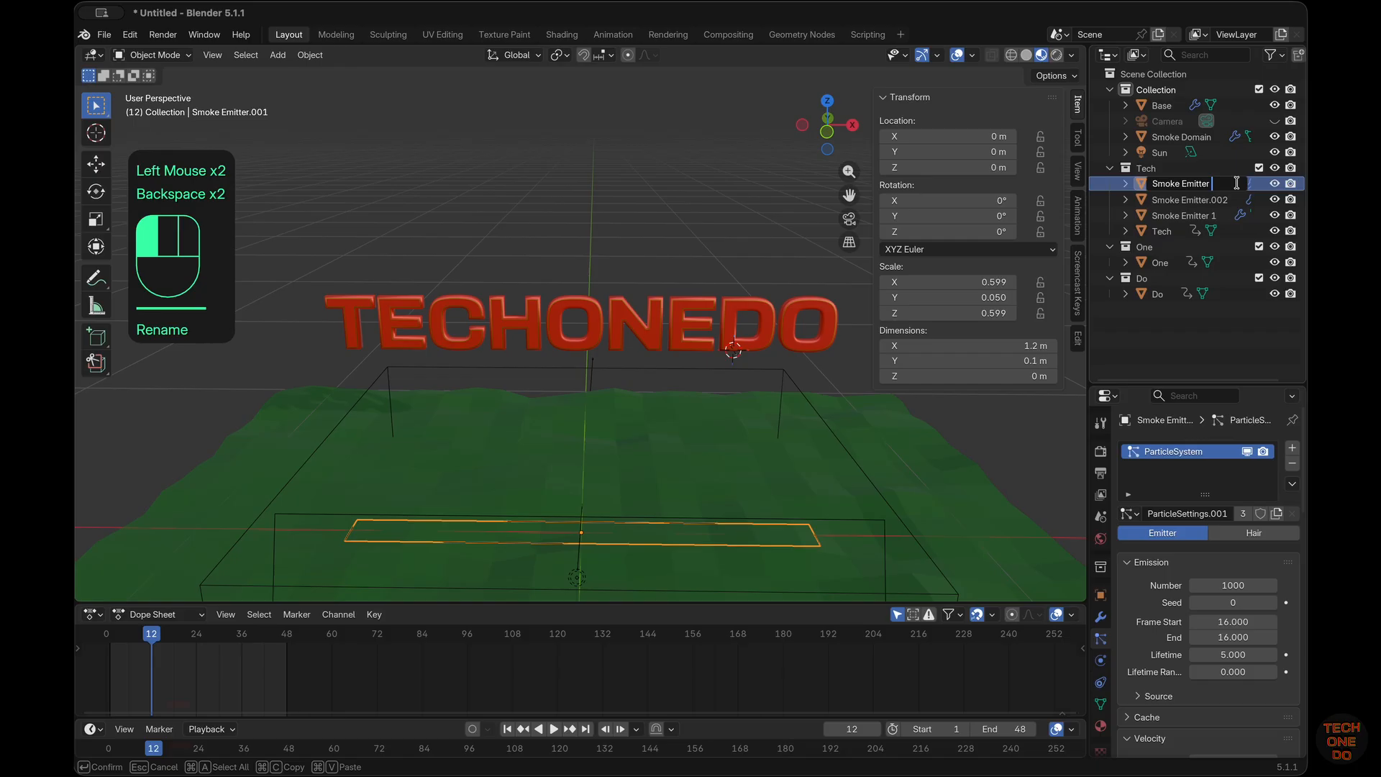
pyautogui.write('2')
pyautogui.press('Return')
# Step: Rename the second emitter copy, Smoke Emitter.002, as Smoke Emitter 3
pyautogui.doubleClick(1221, 186)
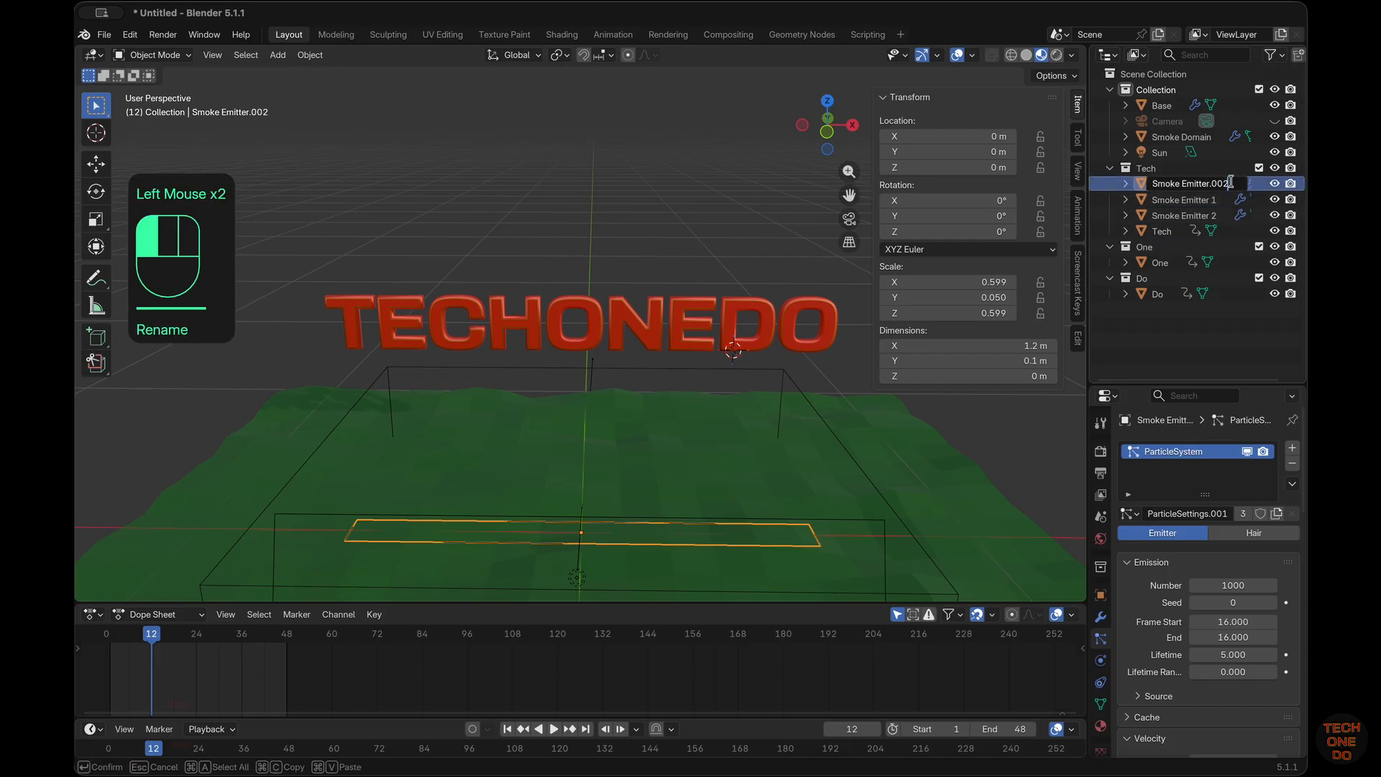
pyautogui.press('BackSpace')
pyautogui.press('BackSpace')
pyautogui.press('BackSpace')
pyautogui.press('BackSpace')
pyautogui.write('3')
pyautogui.press('Return')
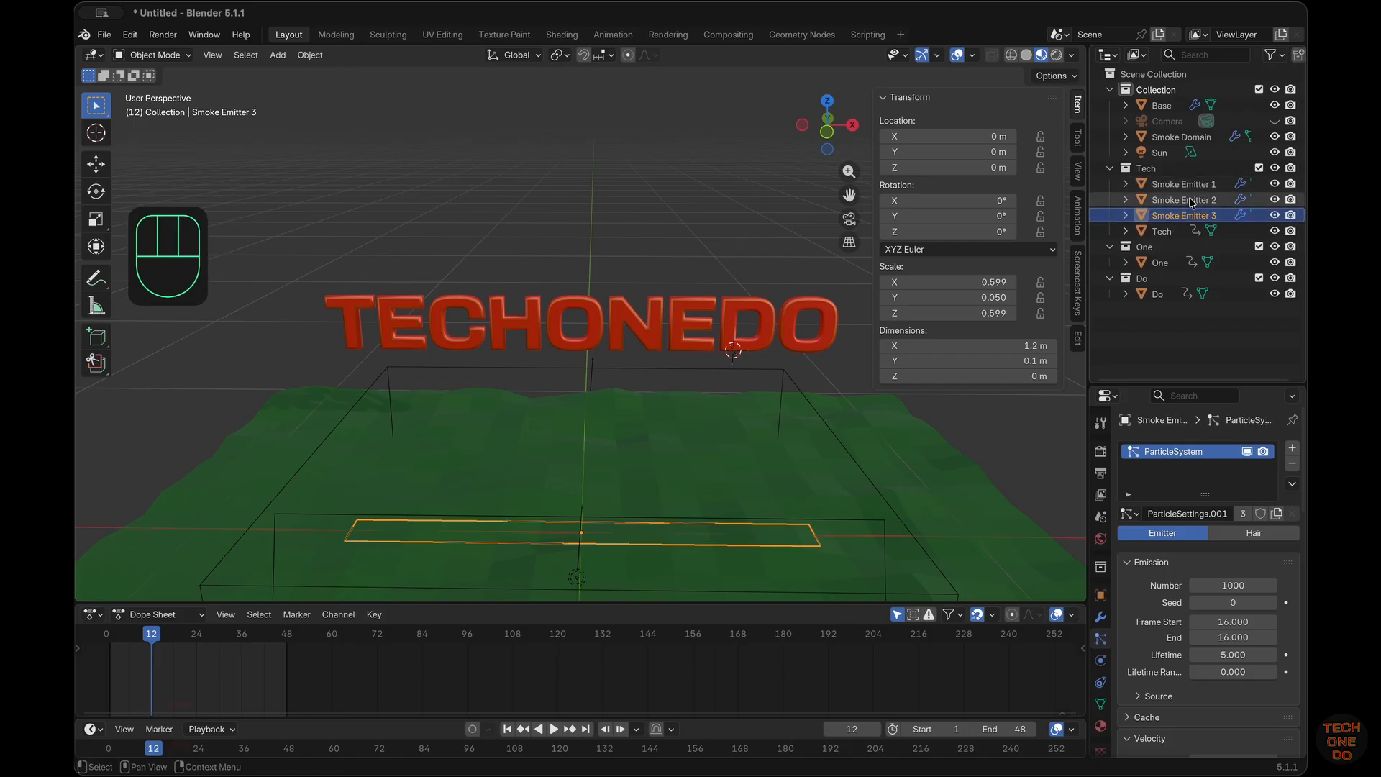
# Step: Move Smoke Emitter 2 into the One collection and Smoke Emitter 3 into the Do collection
pyautogui.click(1161, 201)
pyautogui.click(1161, 202)
pyautogui.moveTo(1160, 202); pyautogui.dragTo(1161, 313)
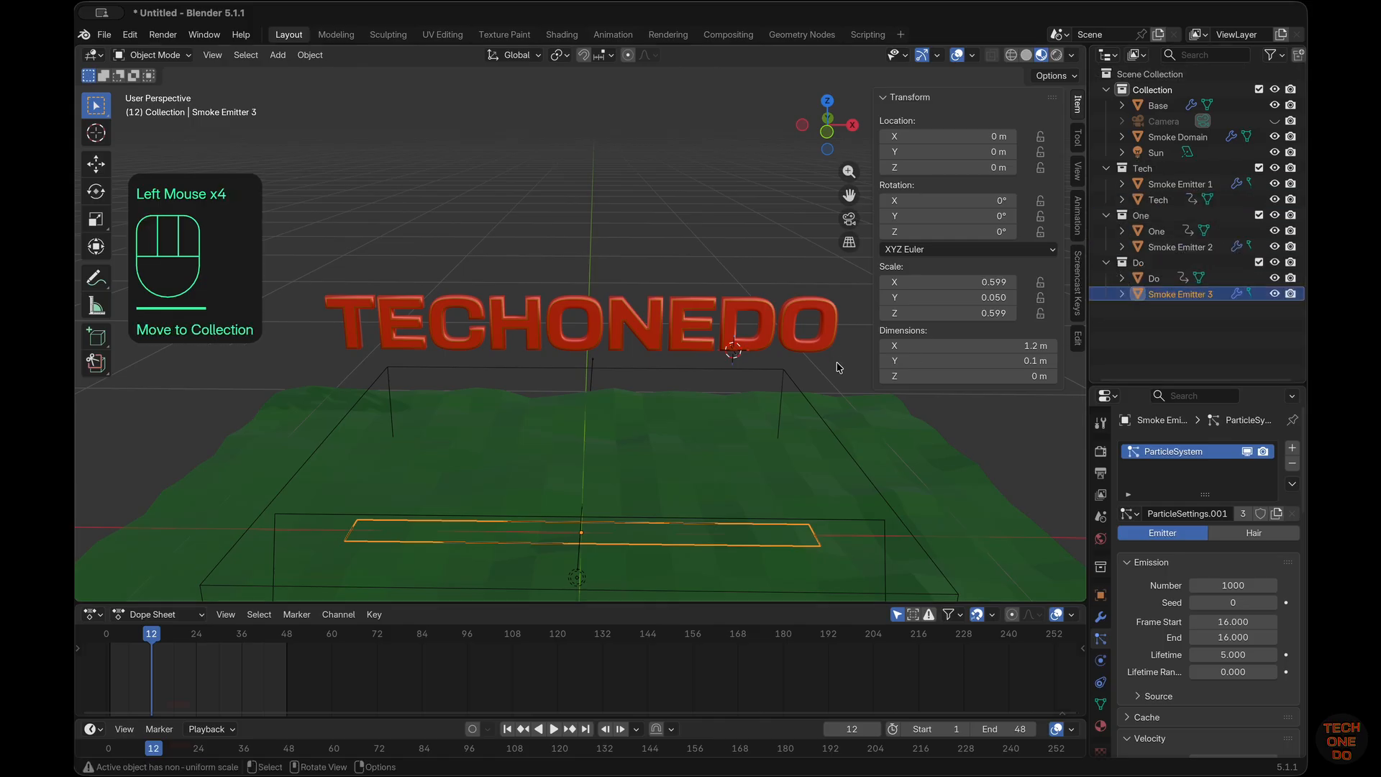
pyautogui.click(790, 500)
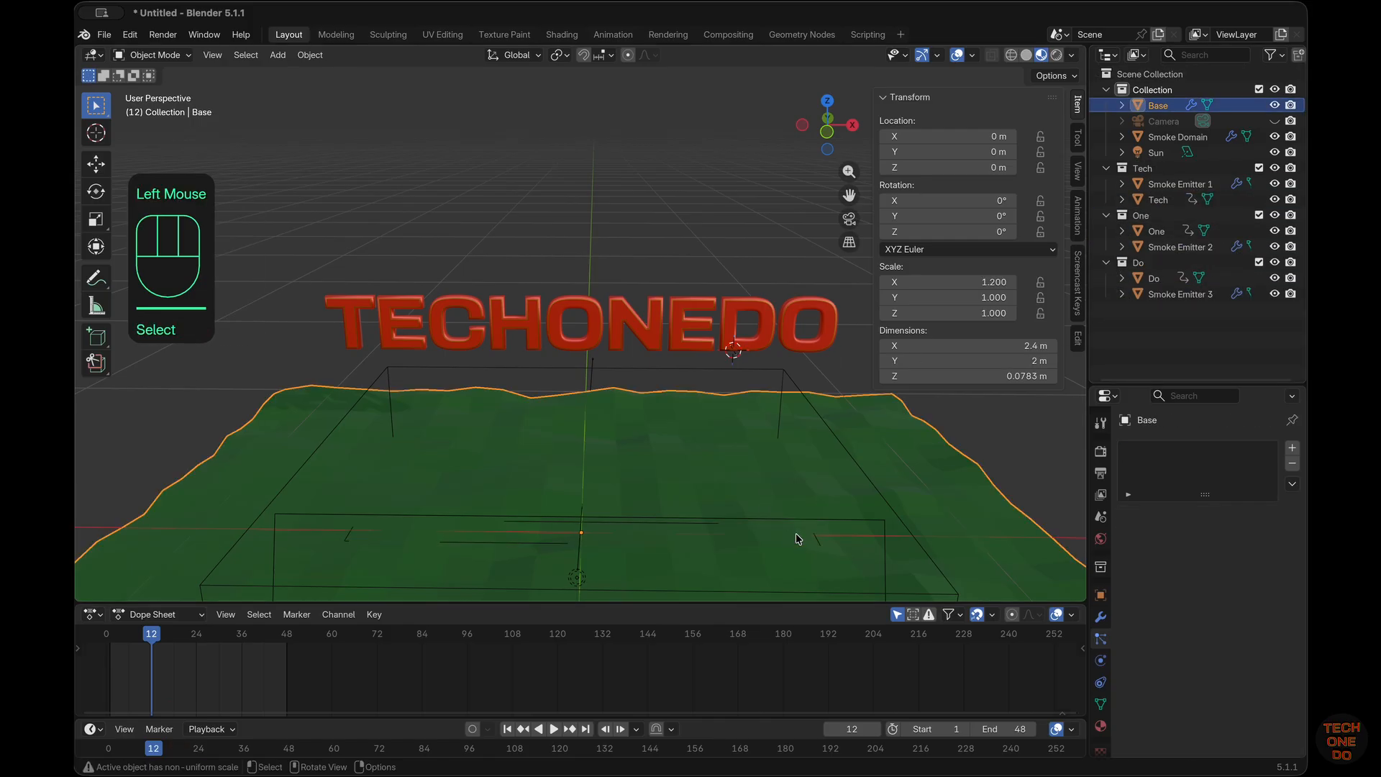
# Step: Scale Smoke Emitter 1 along the X axis by about 0.466, to a width of about 0.558 m
pyautogui.click(1185, 185)
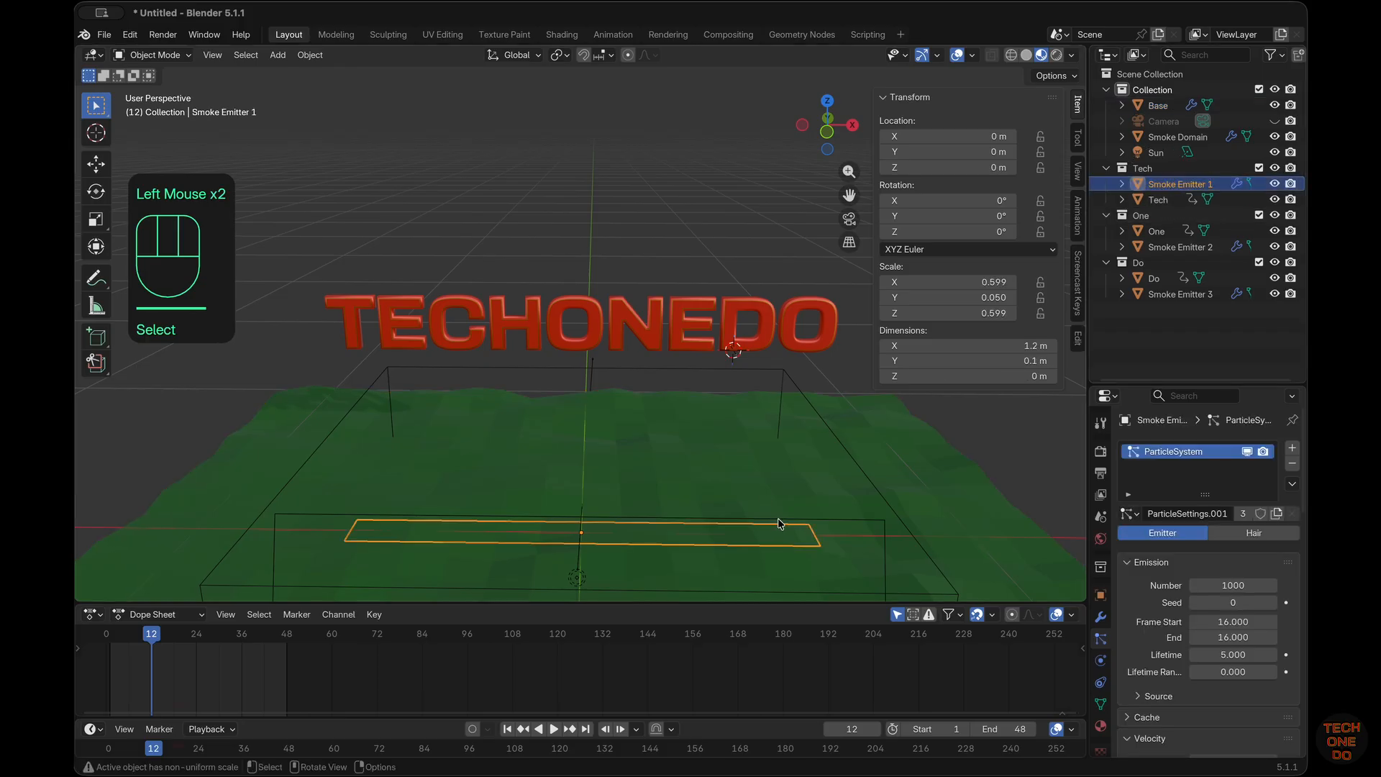
pyautogui.press('s')
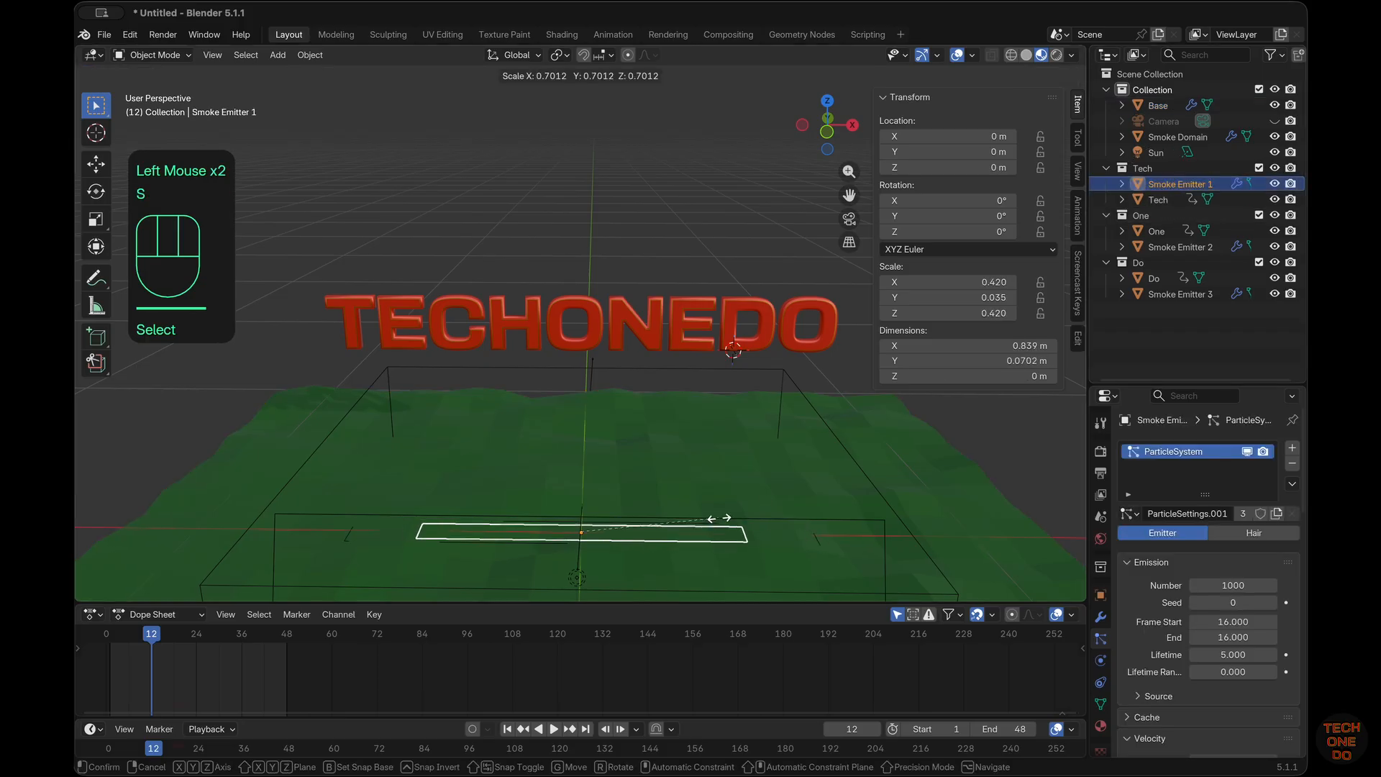
pyautogui.press('x')
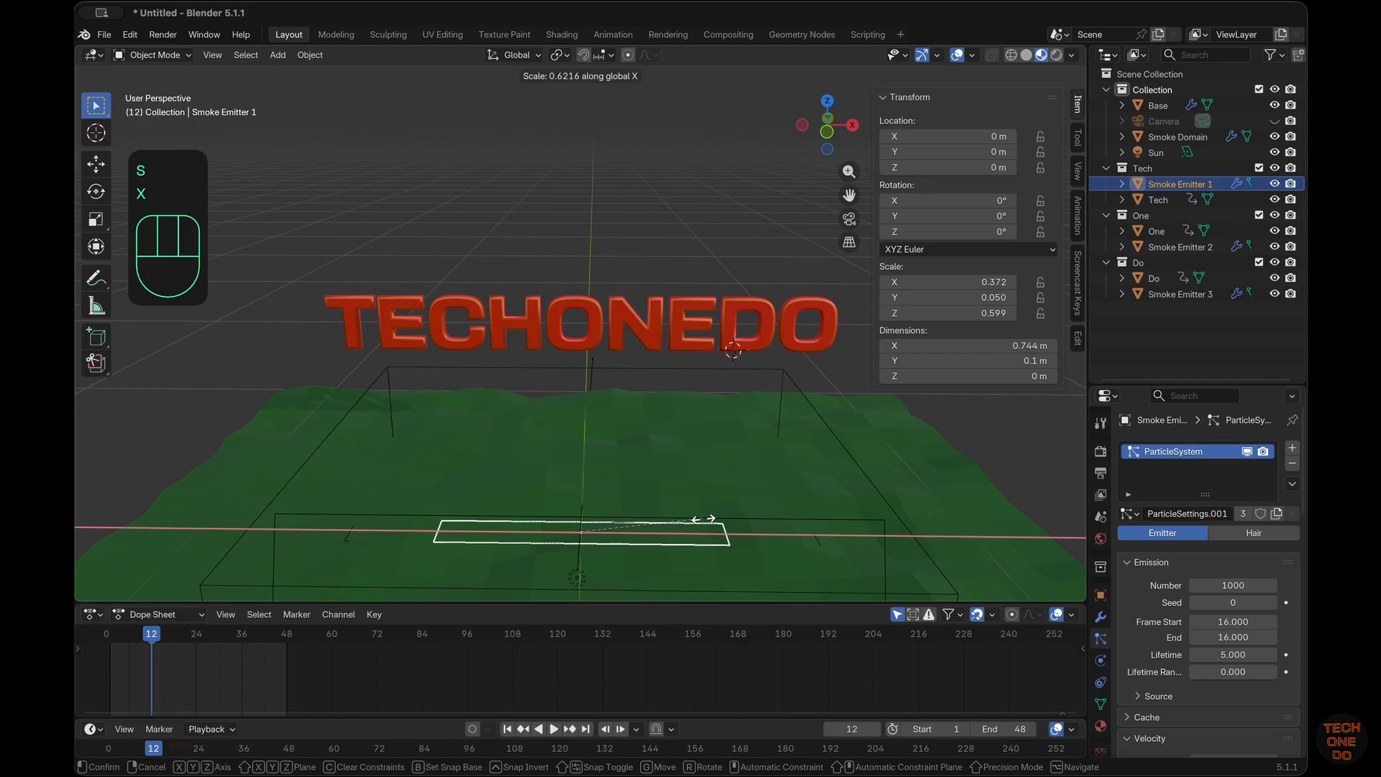
pyautogui.click(674, 519)
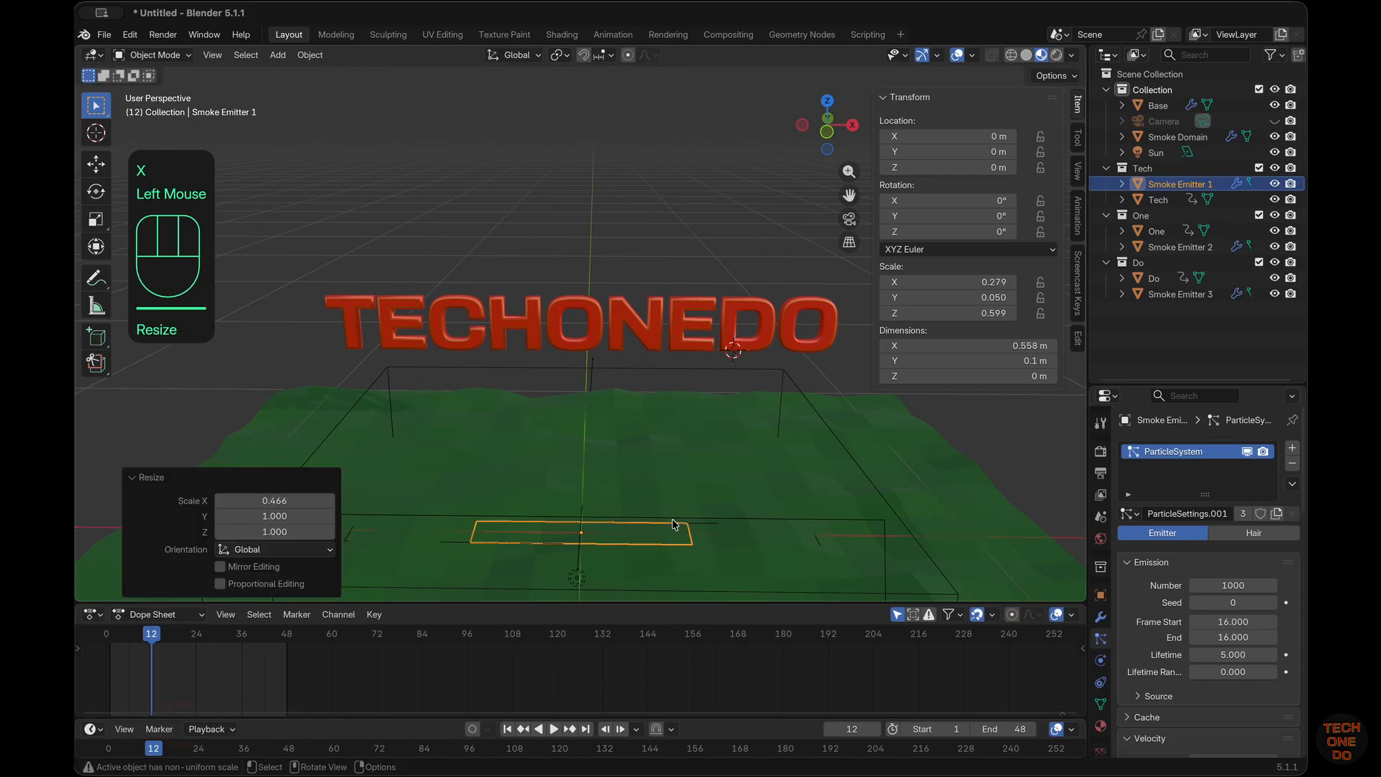
# Step: Move Smoke Emitter 1 about -0.367 m along the X axis, towards the area below the Tech text
pyautogui.press('g')
pyautogui.press('z')
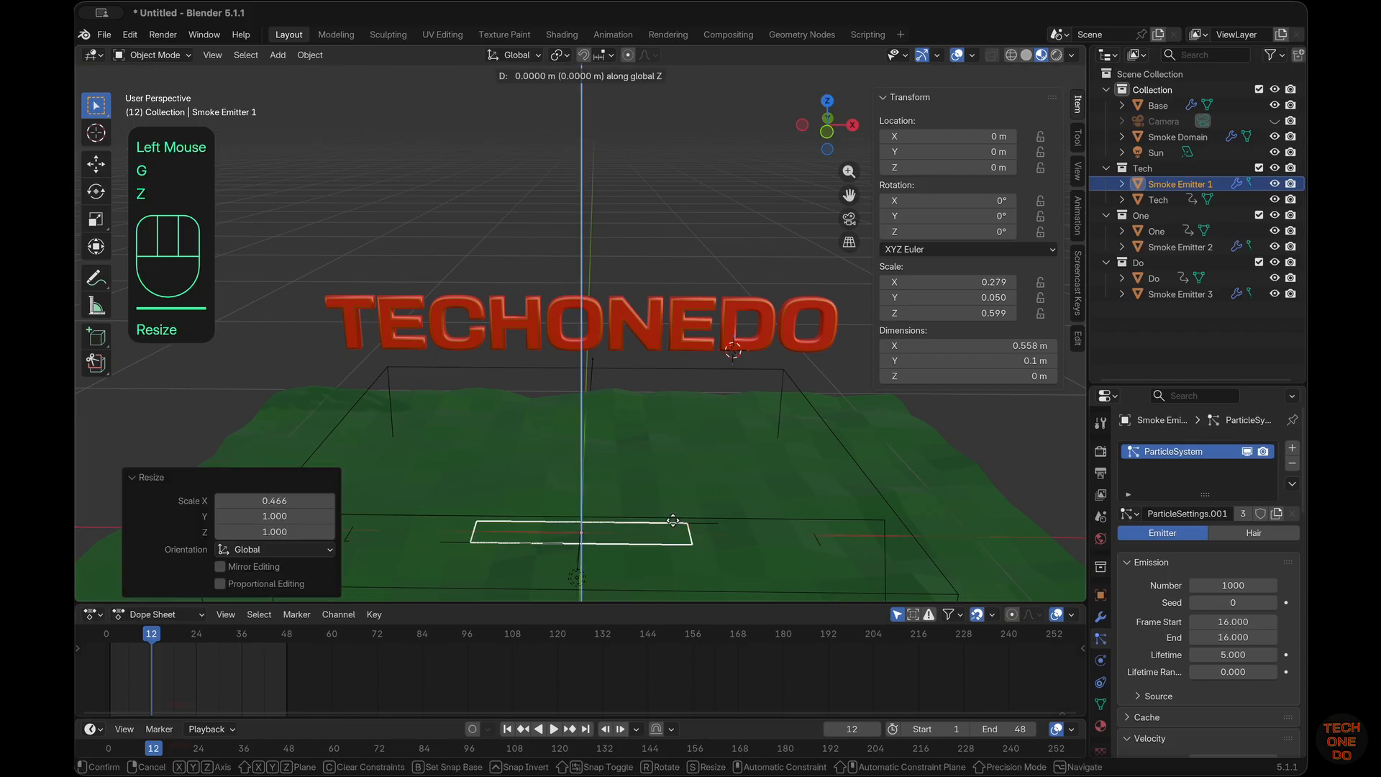
pyautogui.press('x')
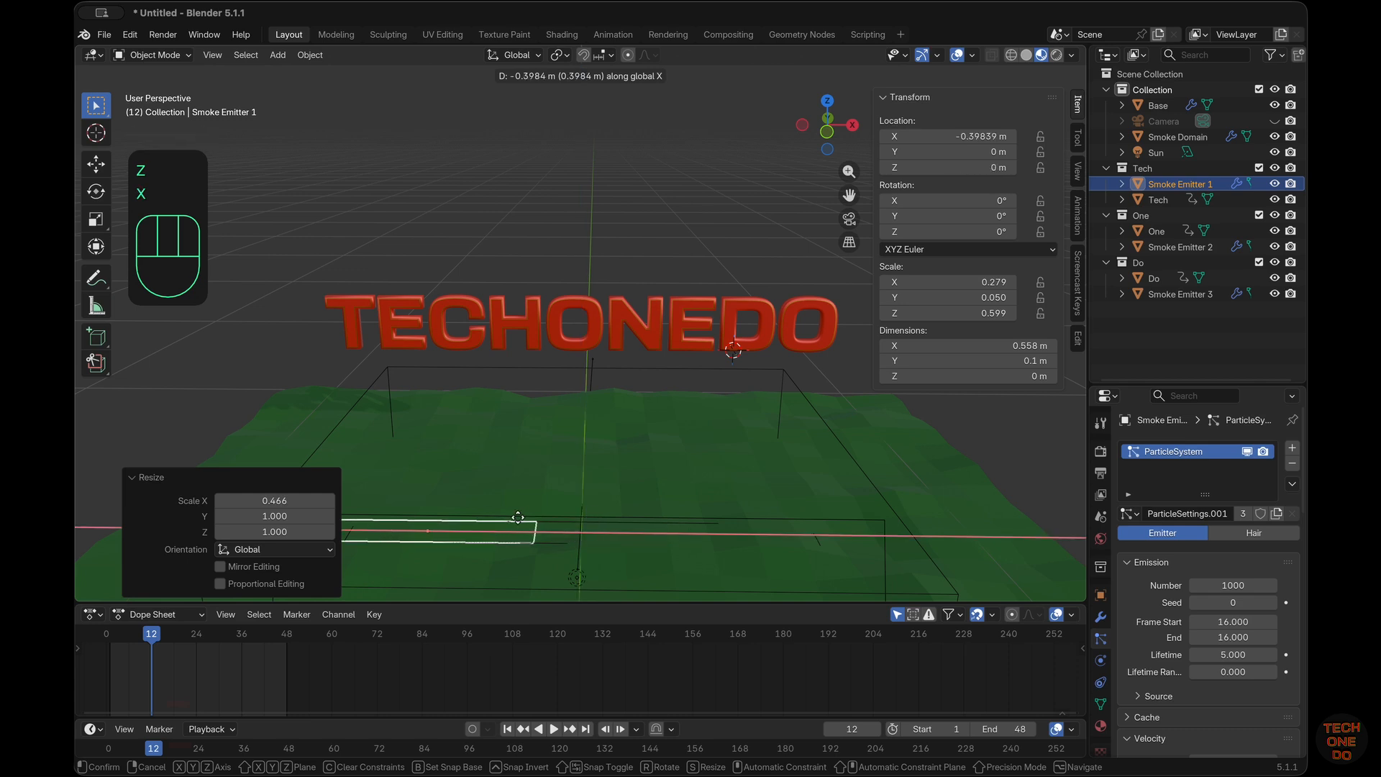
pyautogui.click(531, 517)
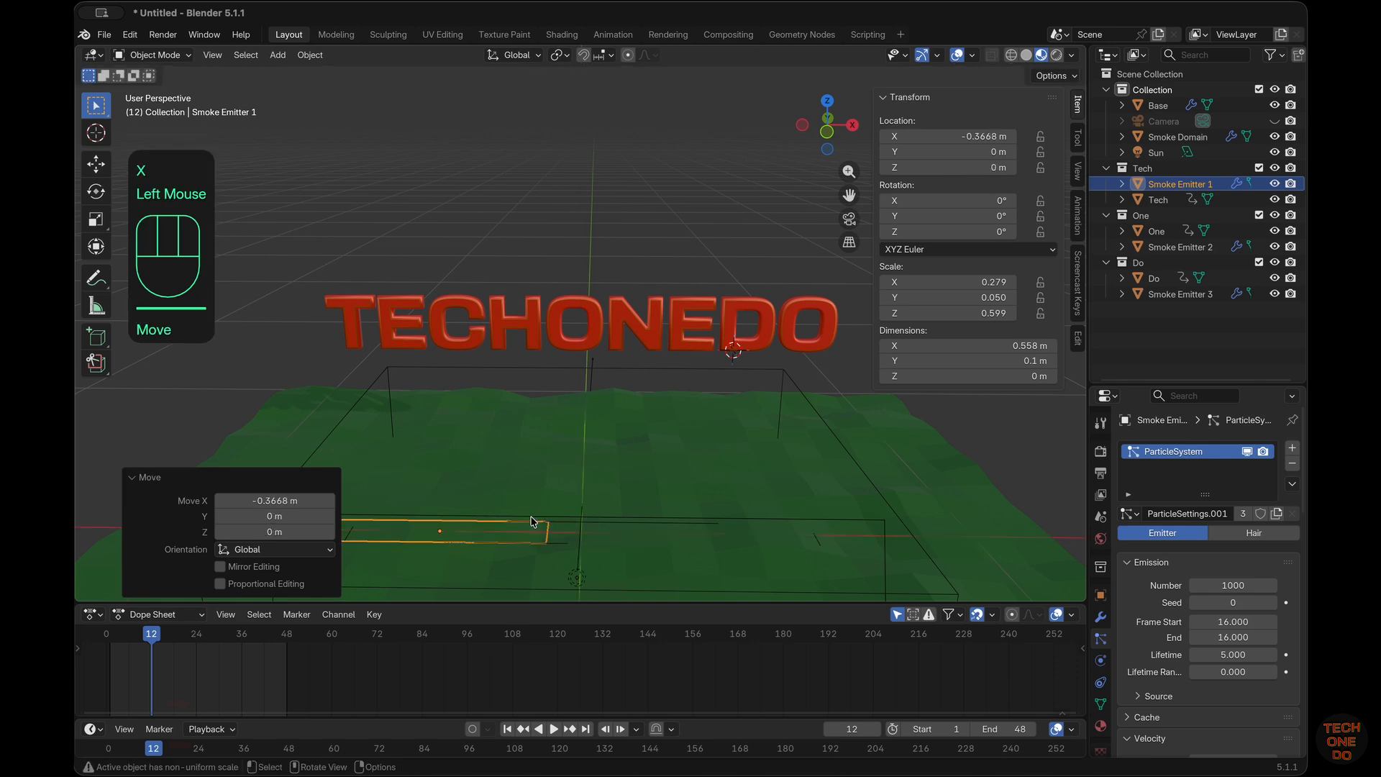
# Step: Switch to the front orthographic view, collapse the Move settings and make the 3D viewport taller
pyautogui.press('KP_1')
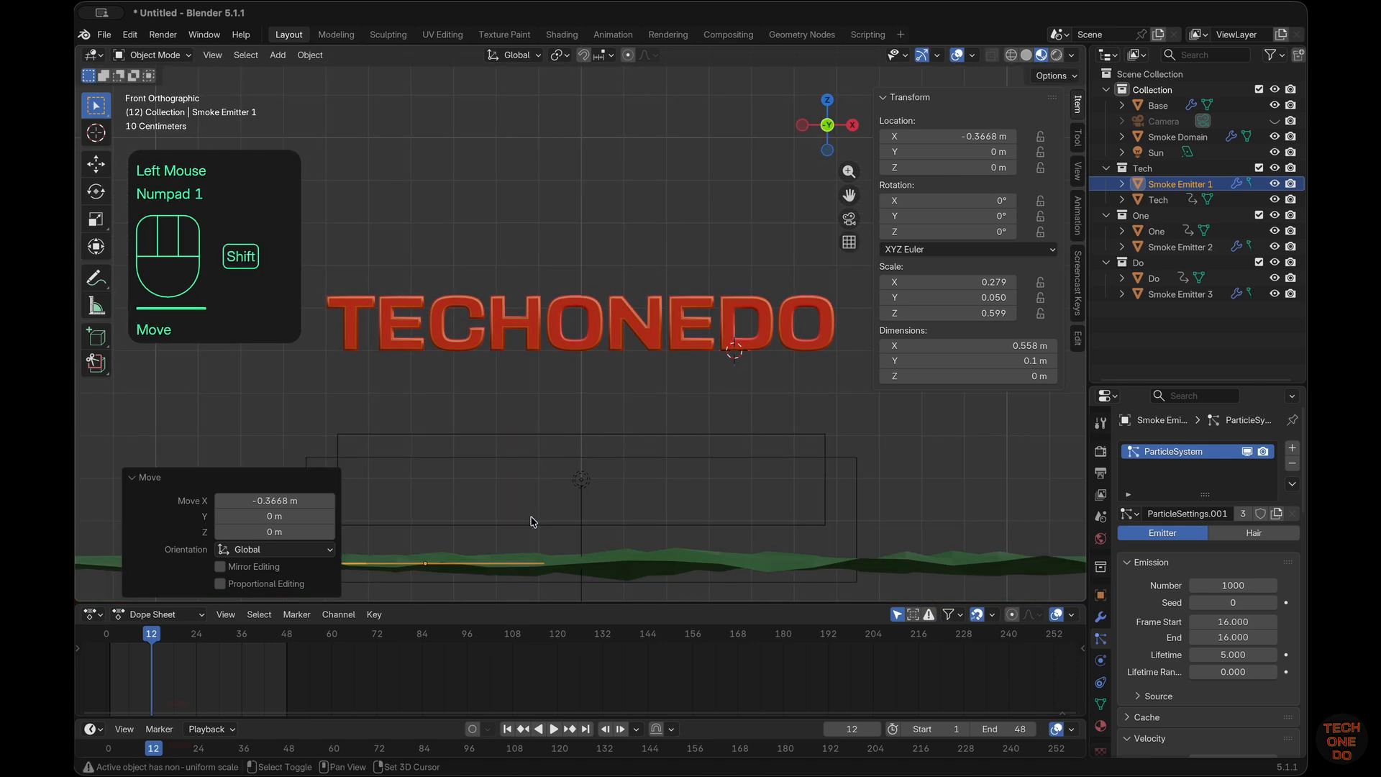
pyautogui.click(132, 478)
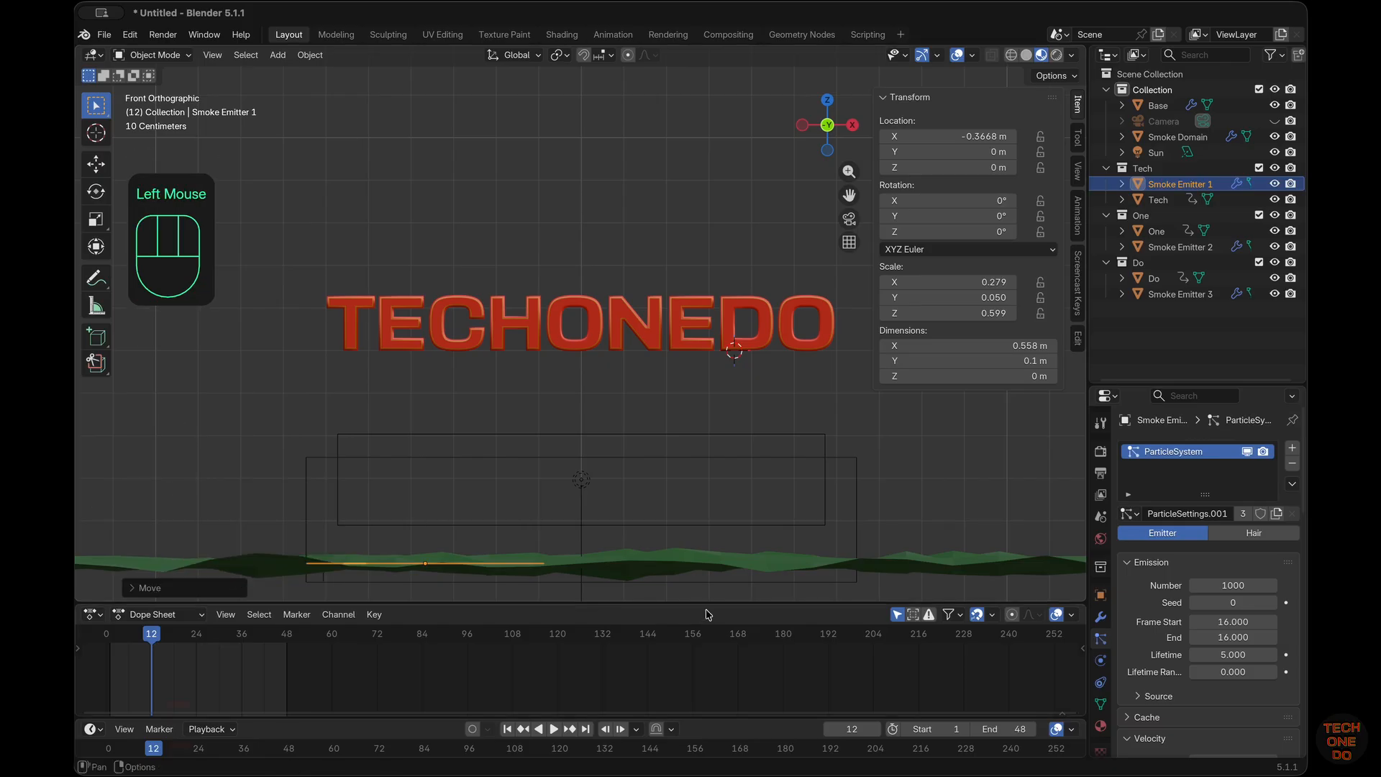
pyautogui.moveTo(708, 601); pyautogui.dragTo(708, 630)
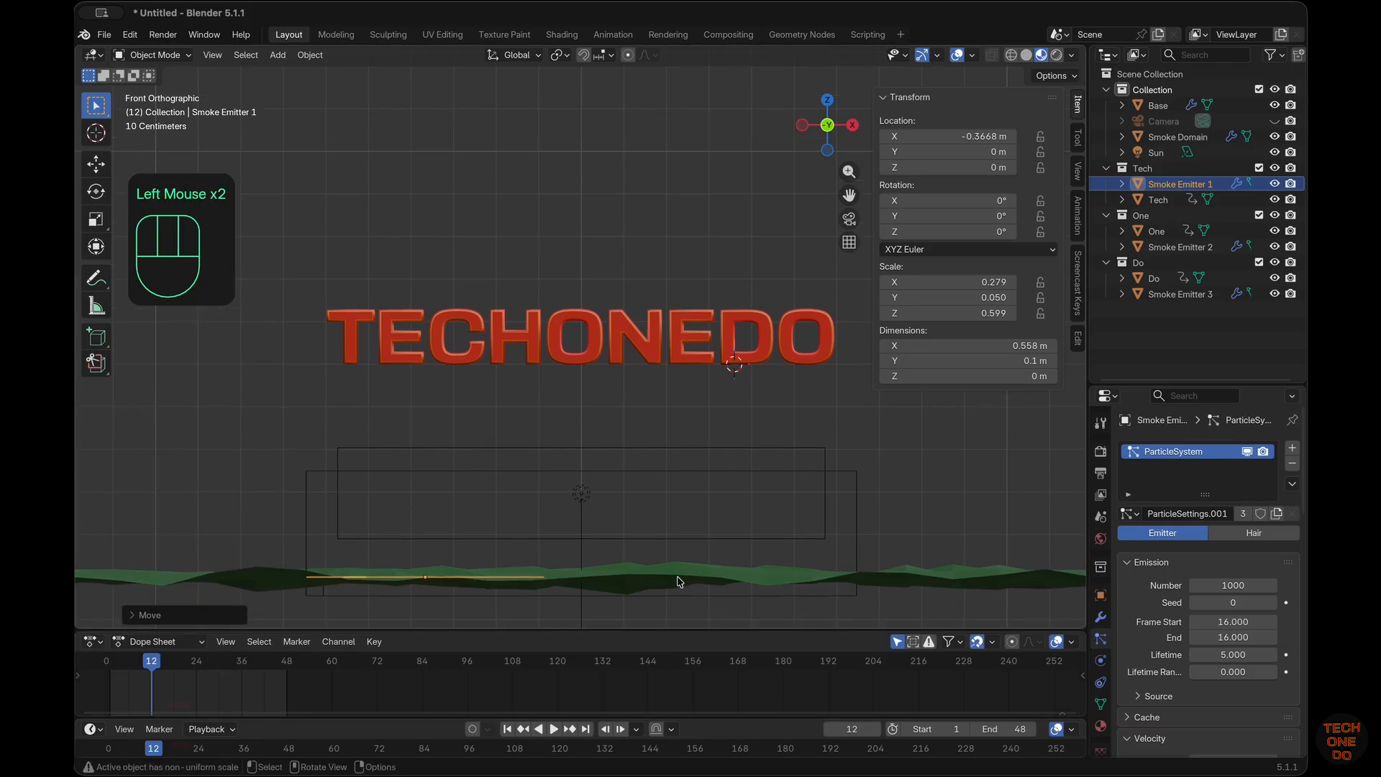
# Step: At frame 12, set the Tech text's X location to -0.6 m
pyautogui.scroll(3, 678, 579)
pyautogui.scroll(2, 678, 580)
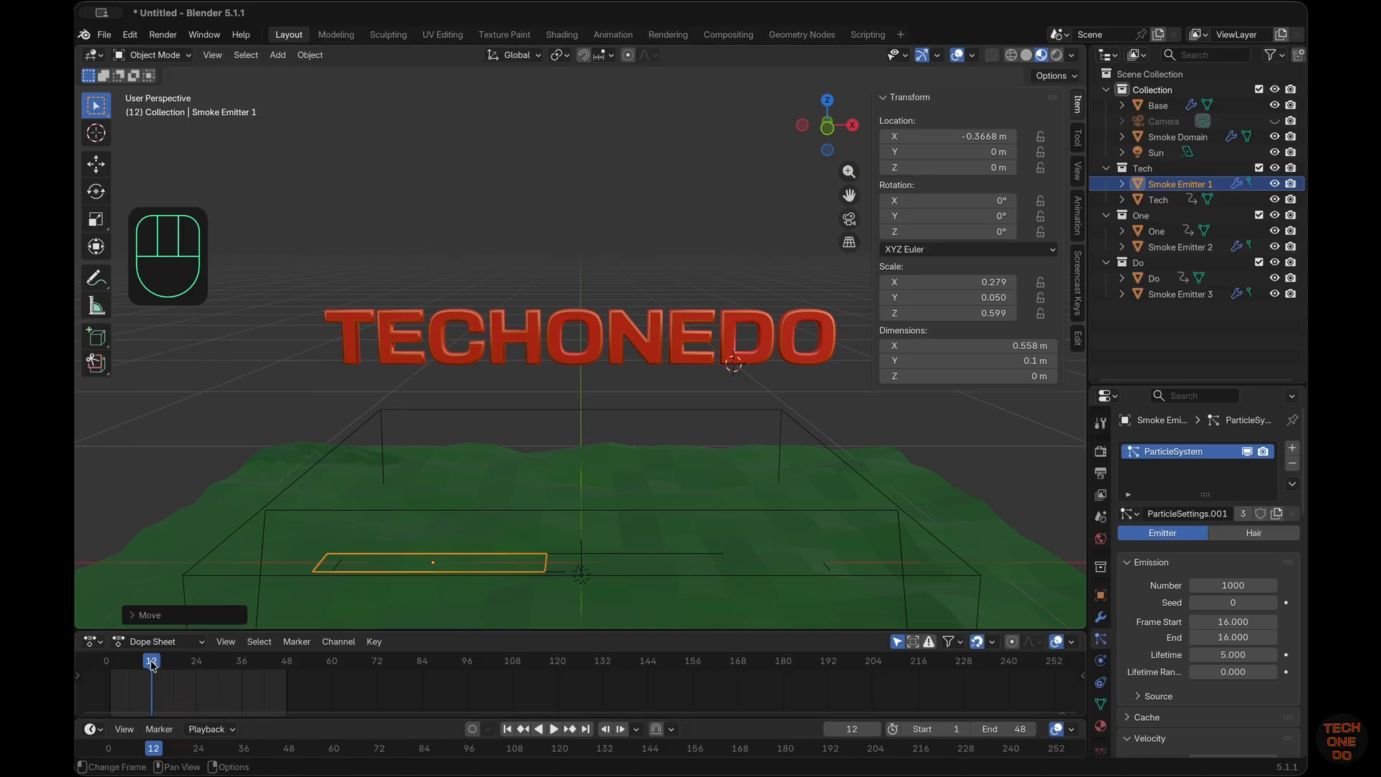
pyautogui.moveTo(151, 662)
pyautogui.mouseDown()
pyautogui.moveTo(170, 662)
pyautogui.moveTo(133, 662)
pyautogui.moveTo(171, 660)
pyautogui.moveTo(147, 661)
pyautogui.mouseUp()
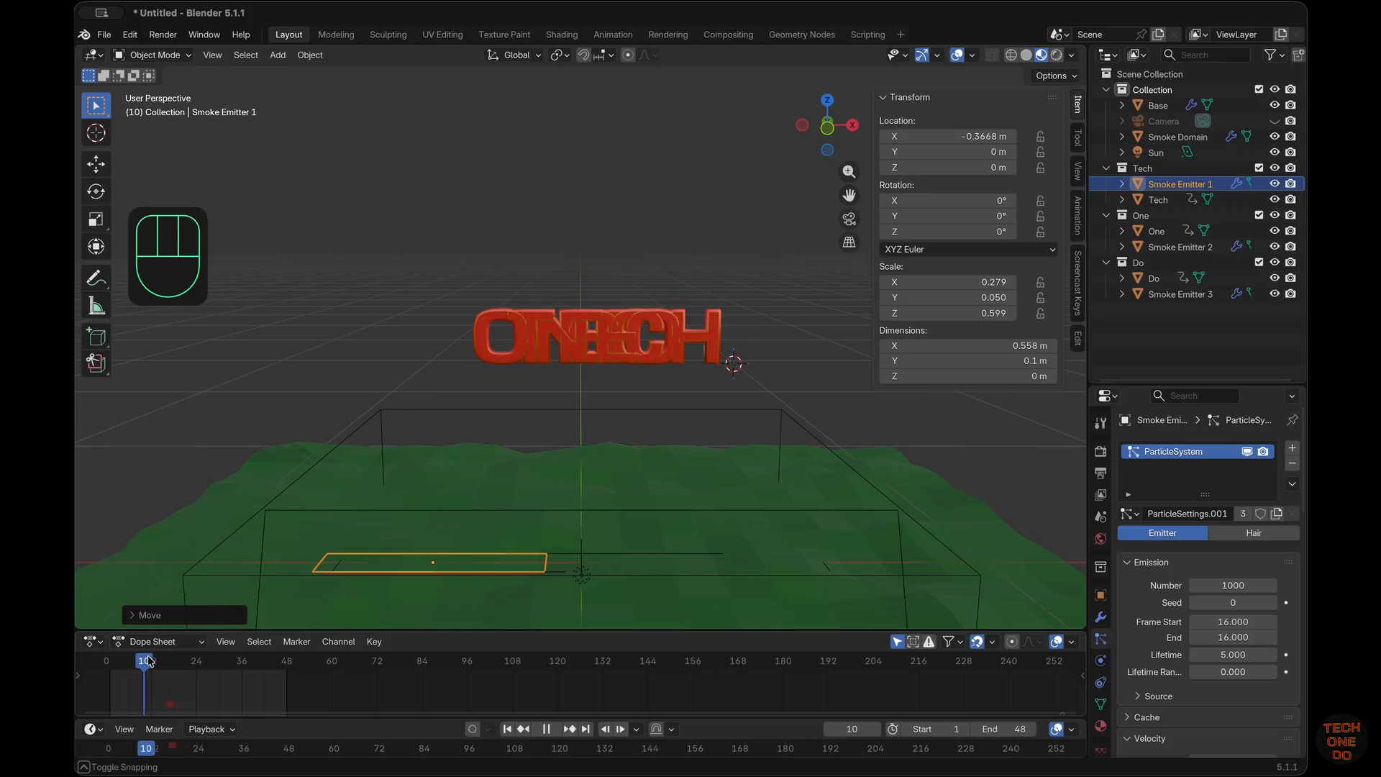
pyautogui.click(507, 729)
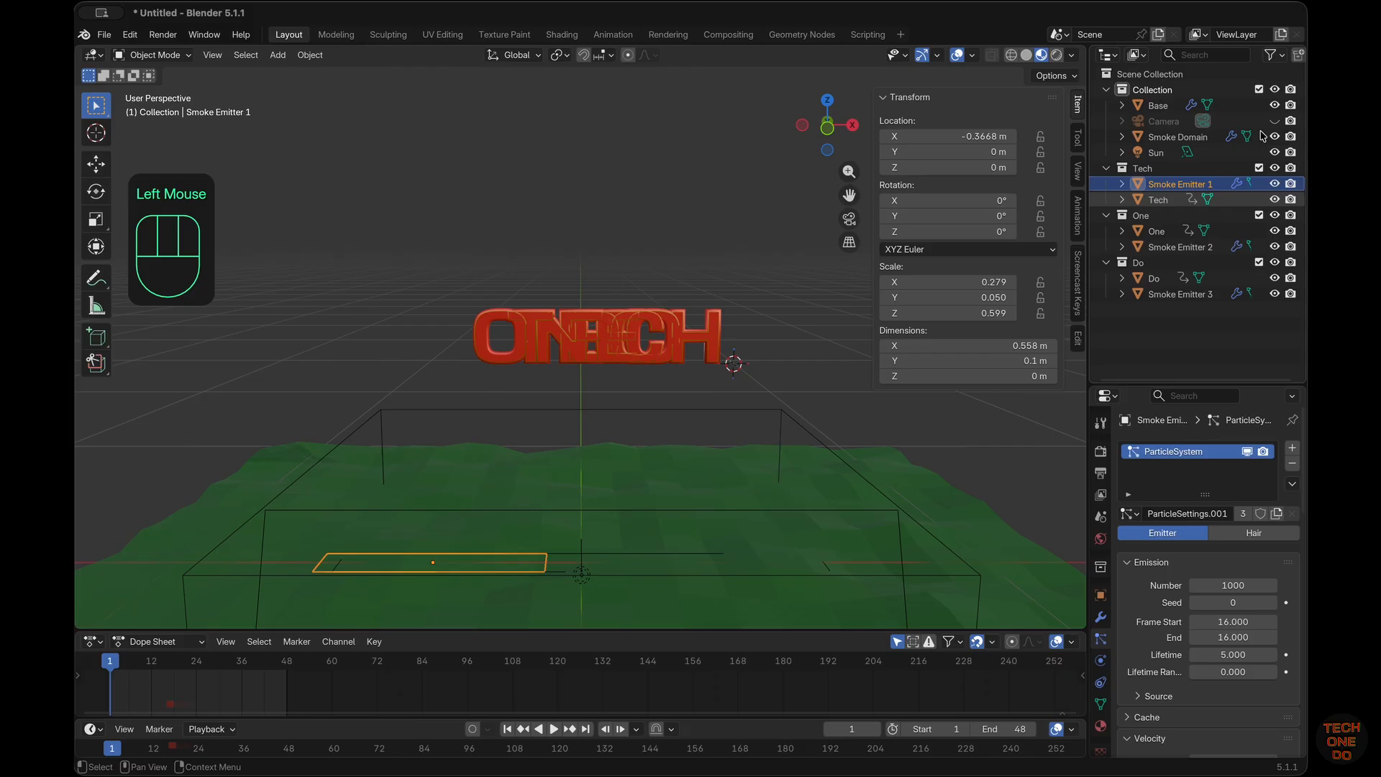
pyautogui.click(1176, 203)
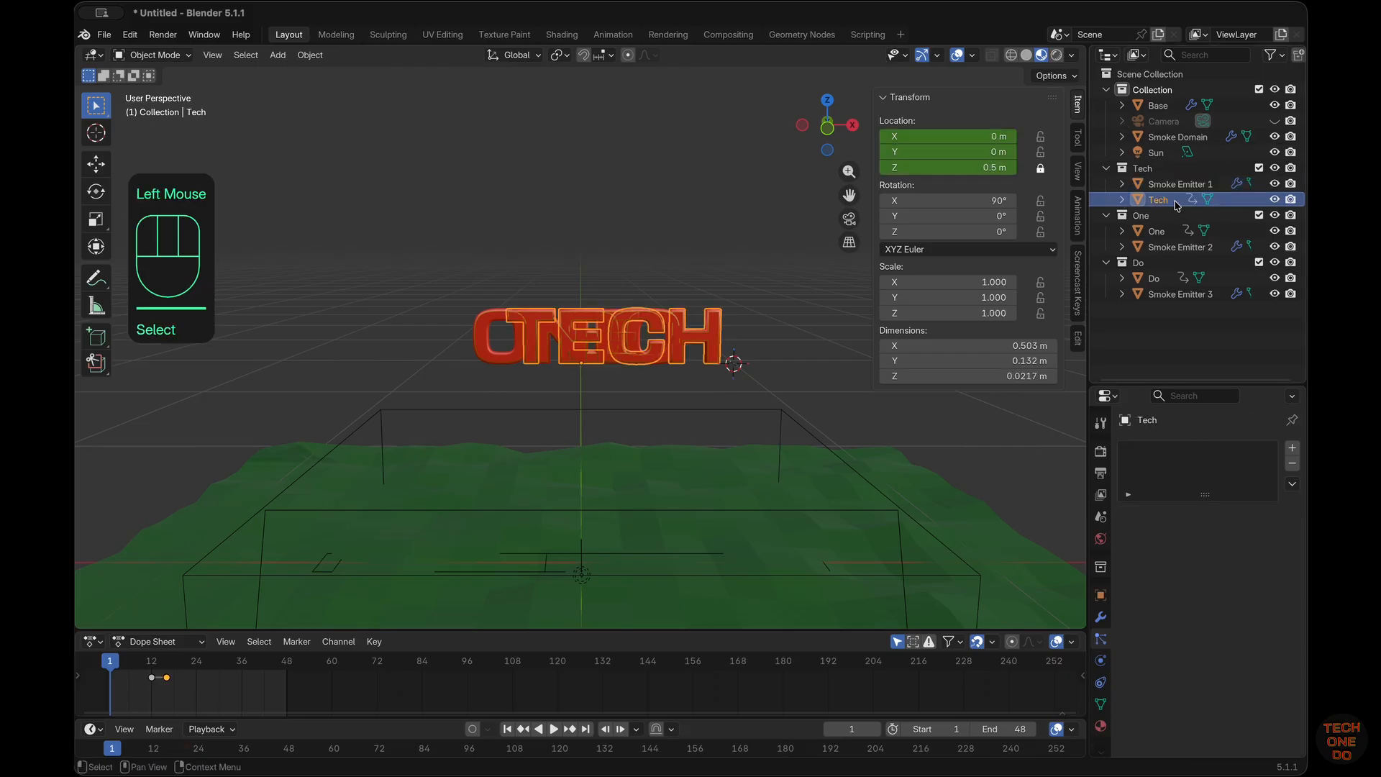
pyautogui.click(152, 665)
pyautogui.click(151, 665)
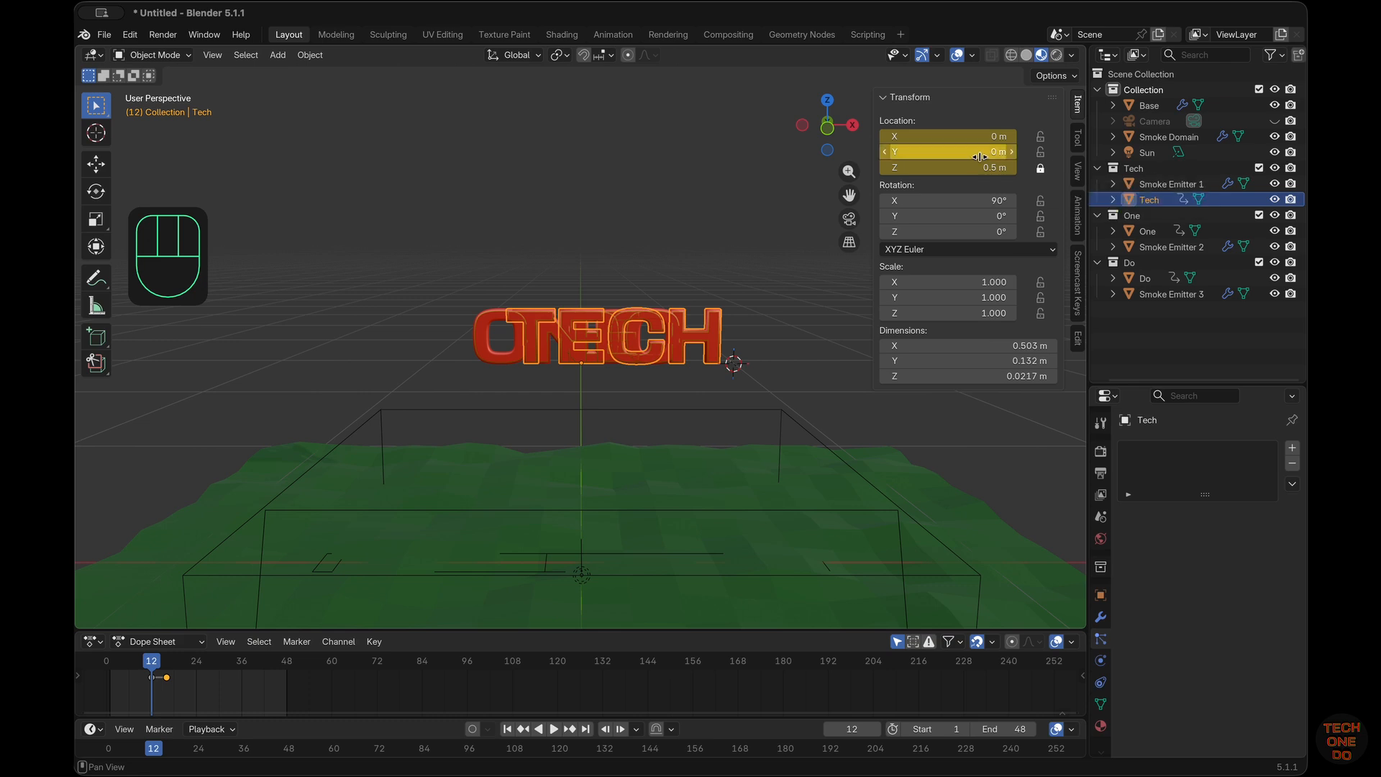
pyautogui.moveTo(981, 153)
pyautogui.mouseDown()
pyautogui.moveTo(941, 128)
pyautogui.moveTo(960, 130)
pyautogui.moveTo(932, 131)
pyautogui.moveTo(977, 136)
pyautogui.mouseUp()
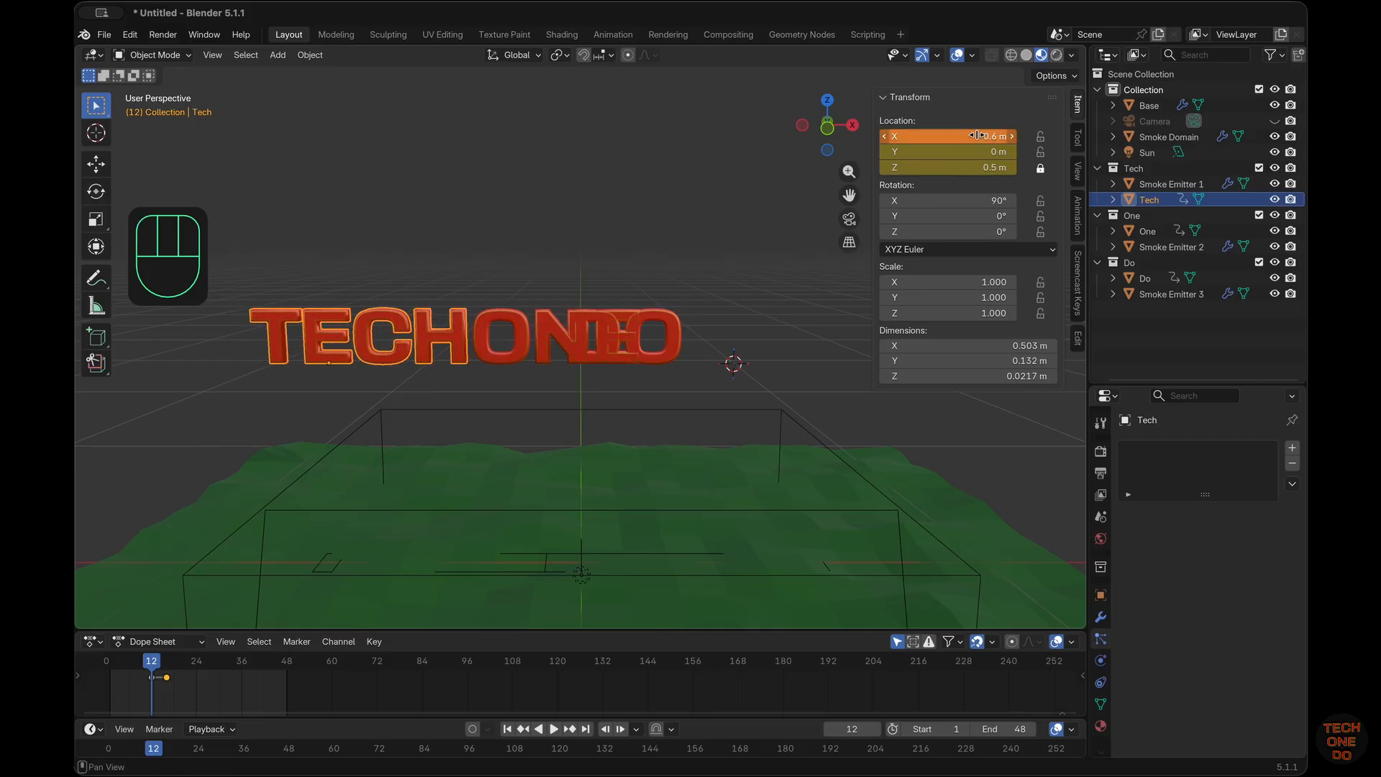
# Step: At frame 12, set the Do text's X location to 0.2 m and keyframe the X locations of Do and Tech
pyautogui.click(673, 330)
pyautogui.moveTo(961, 132); pyautogui.dragTo(957, 128)
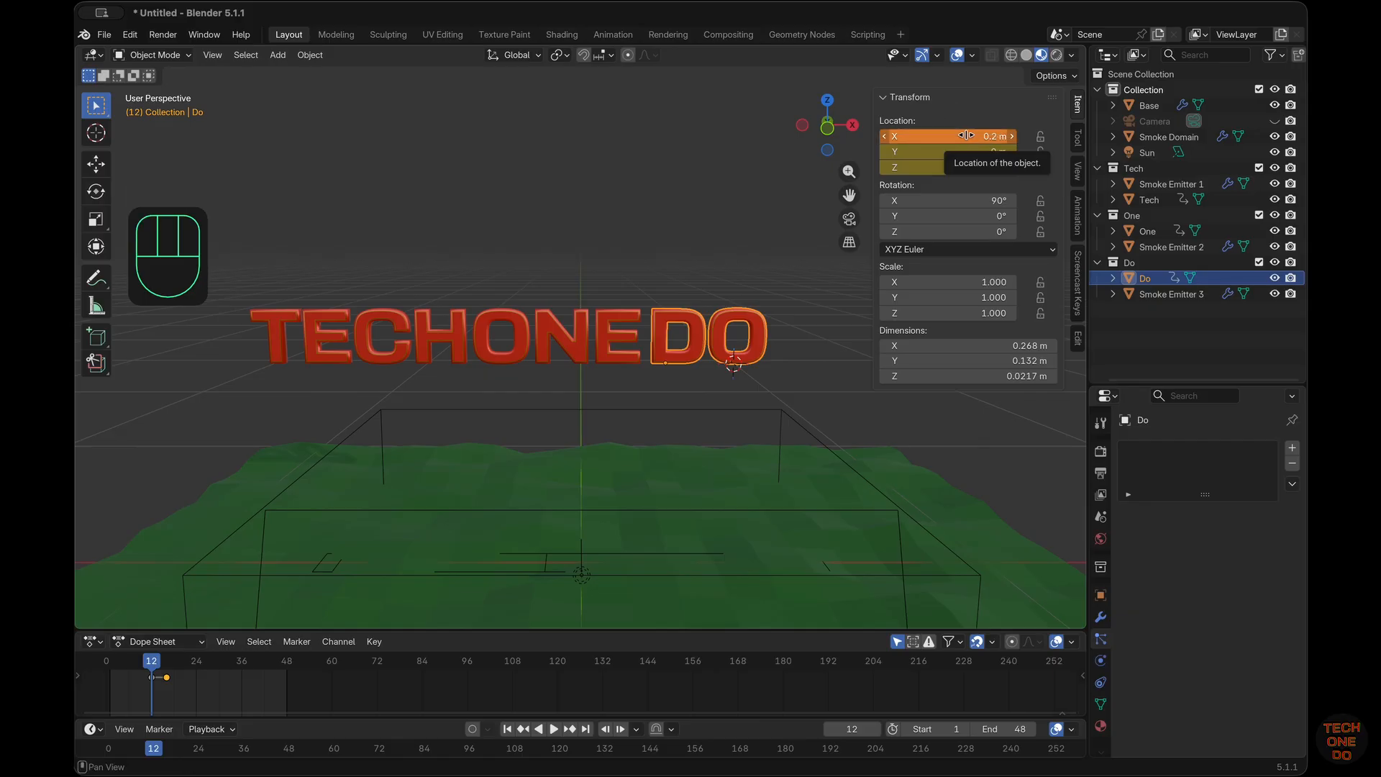
pyautogui.press('i')
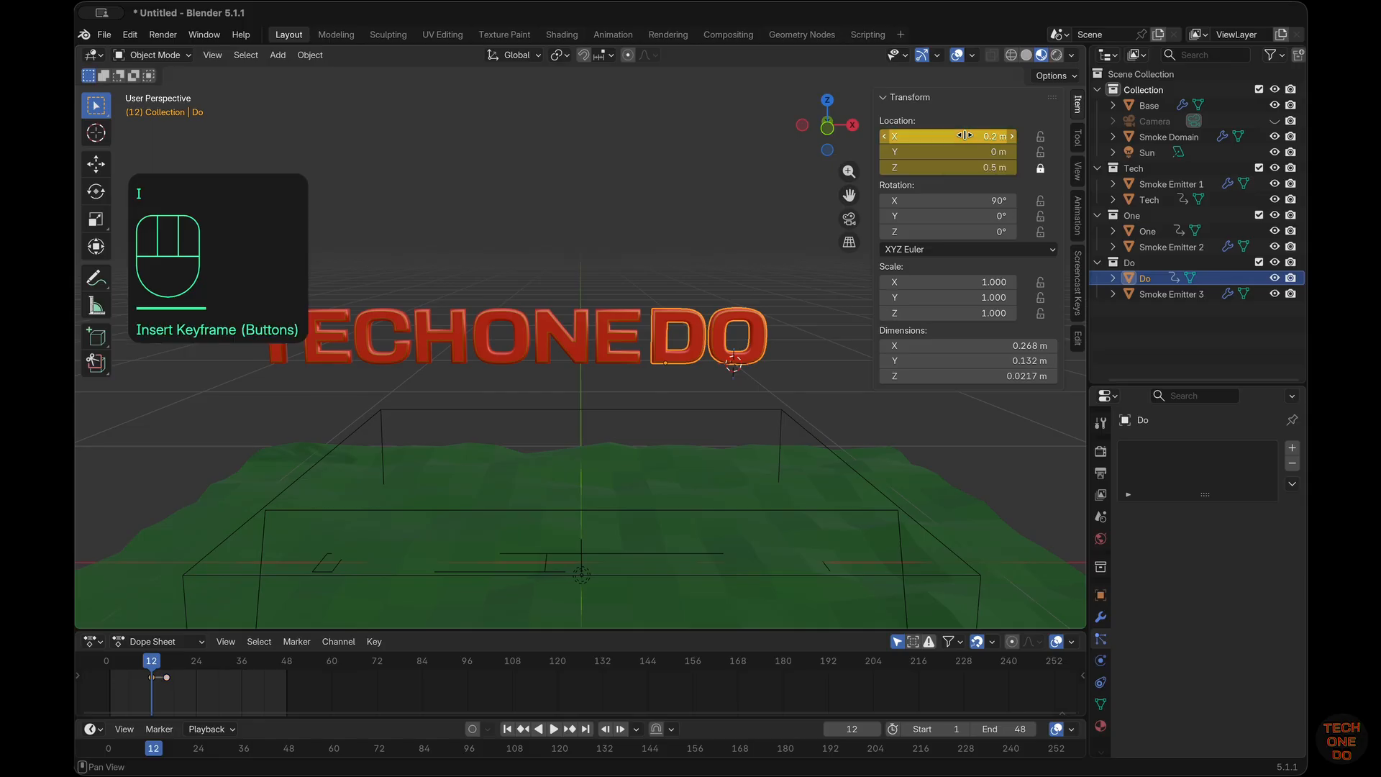
pyautogui.click(428, 346)
pyautogui.press('i')
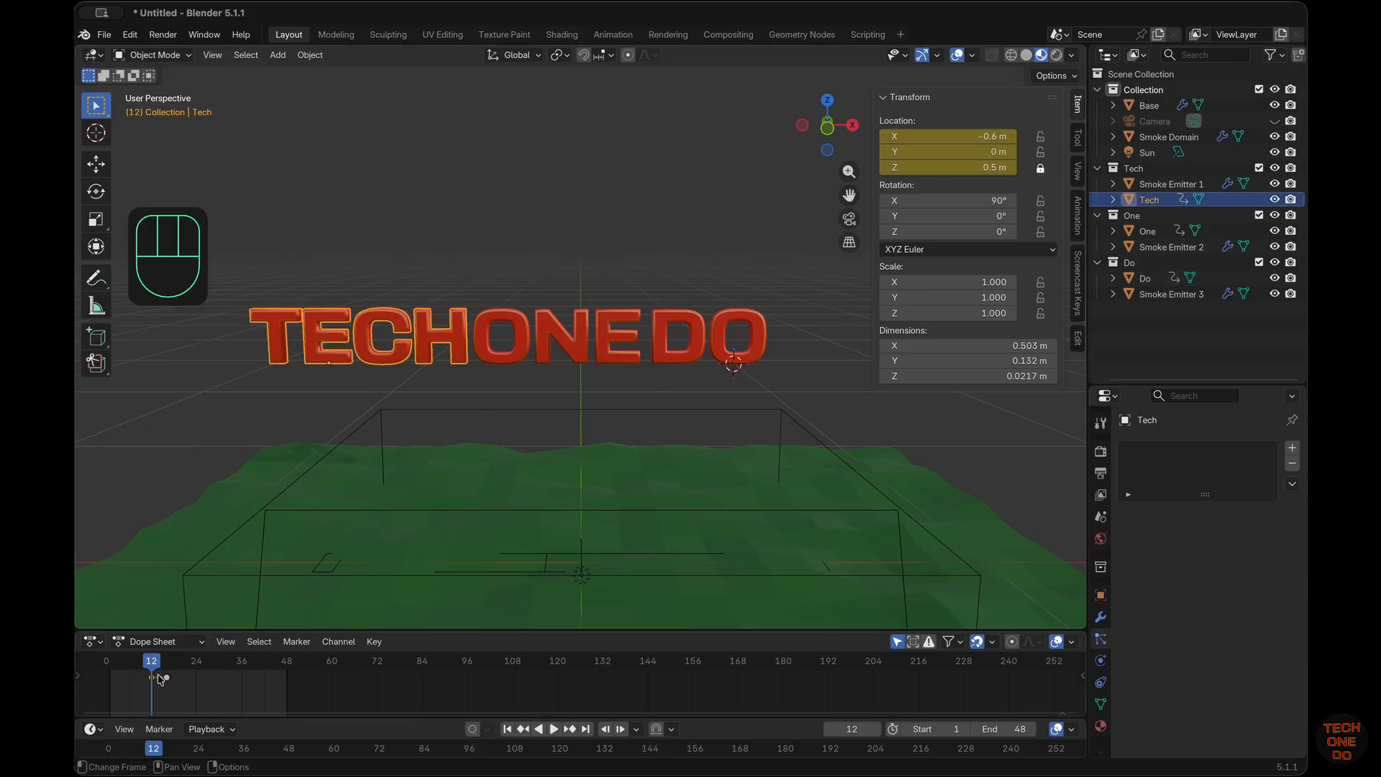
# Step: At frame 16, set the Tech text's X location to -0.6 m and keyframe it
pyautogui.hscroll(1, 851, 266)
pyautogui.moveTo(158, 661); pyautogui.dragTo(167, 661)
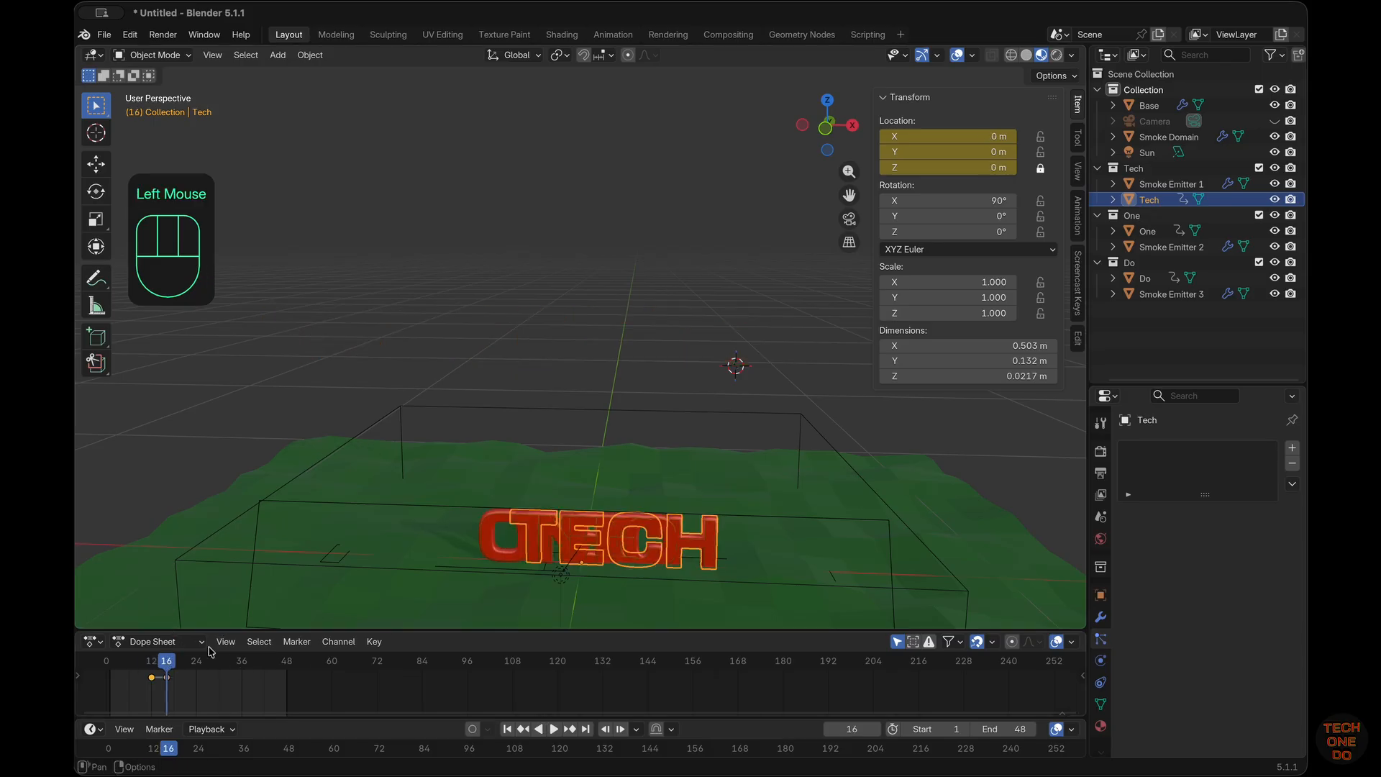
pyautogui.doubleClick(986, 136)
pyautogui.write('-0.6')
pyautogui.press('Return')
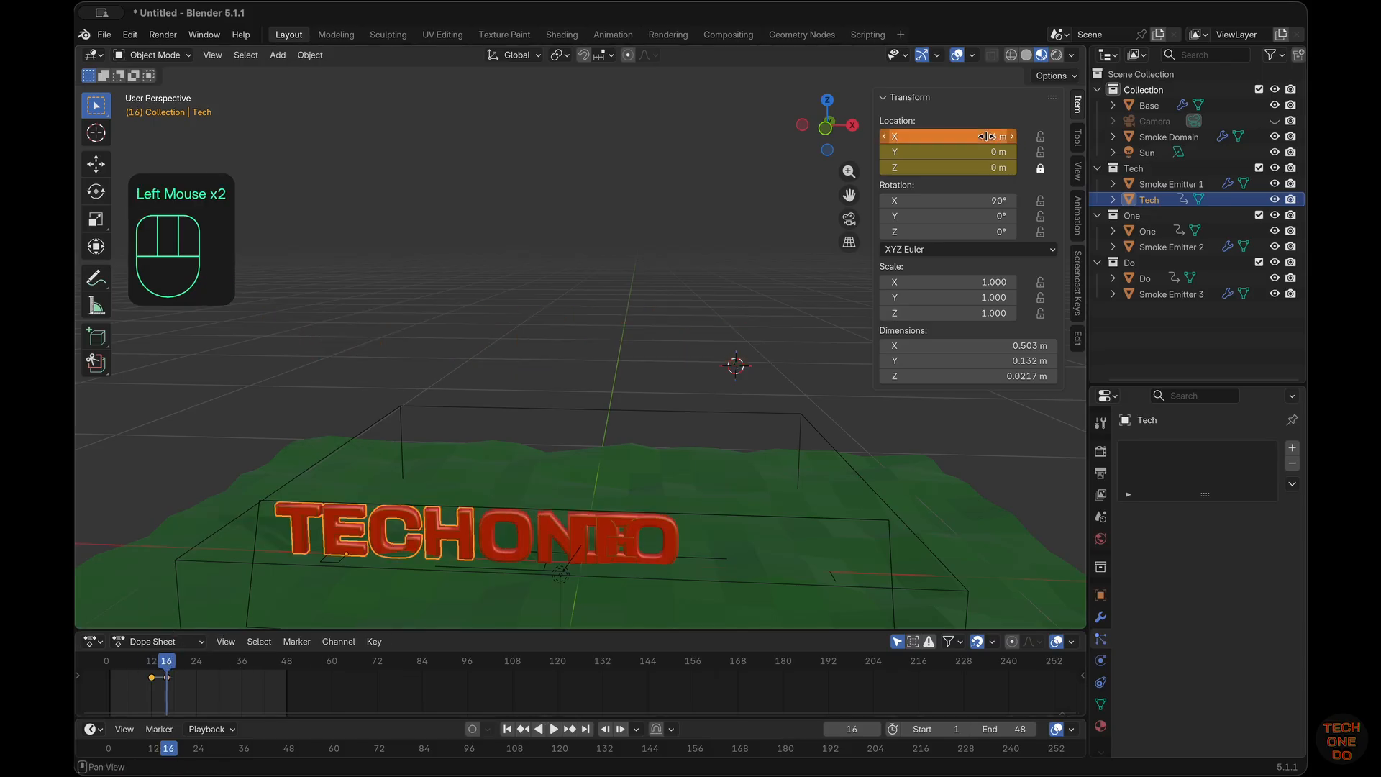
pyautogui.press('i')
# Step: At frame 16, set the Do text's X location to 0.2 m and keyframe it
pyautogui.click(697, 563)
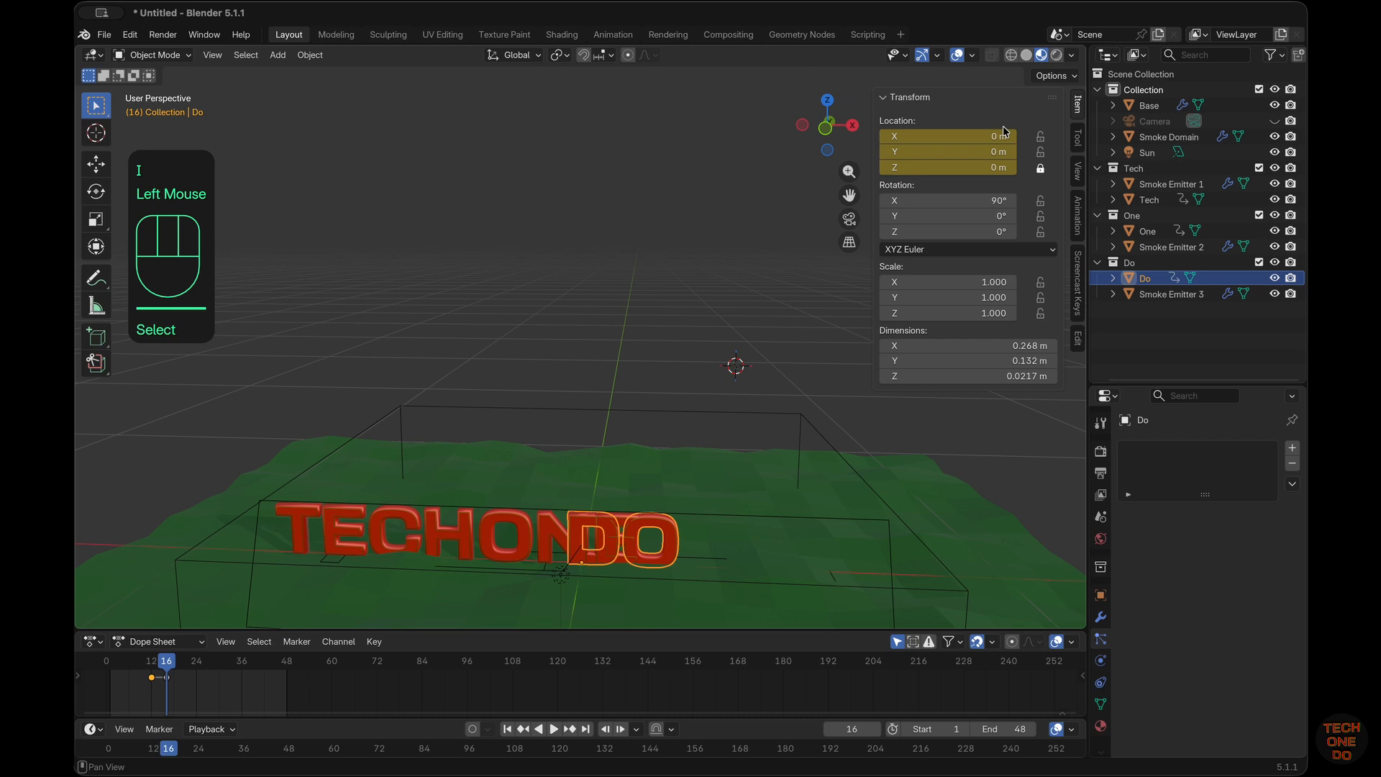
pyautogui.doubleClick(989, 138)
pyautogui.write('0.2')
pyautogui.press('Return')
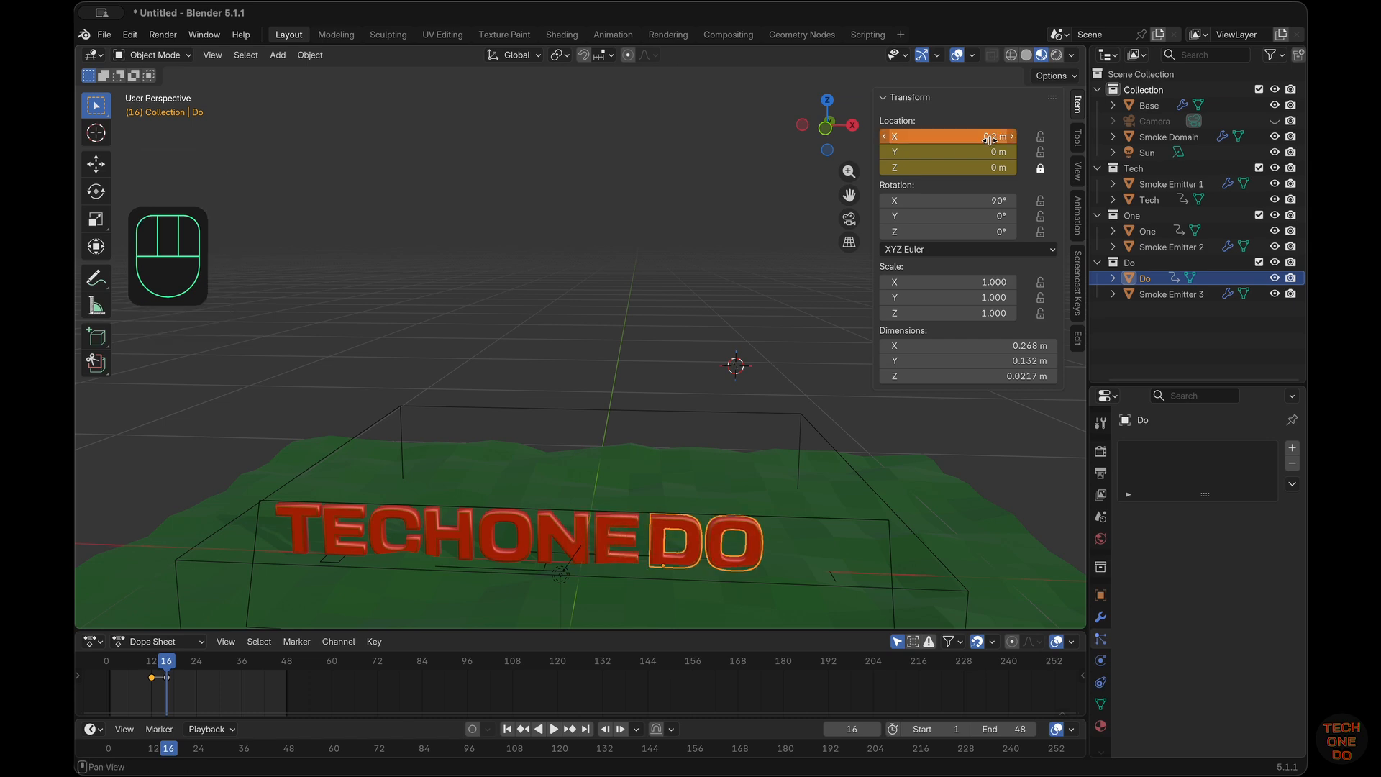
pyautogui.press('i')
# Step: Display the scene with Rendered shading through the camera view
pyautogui.click(626, 586)
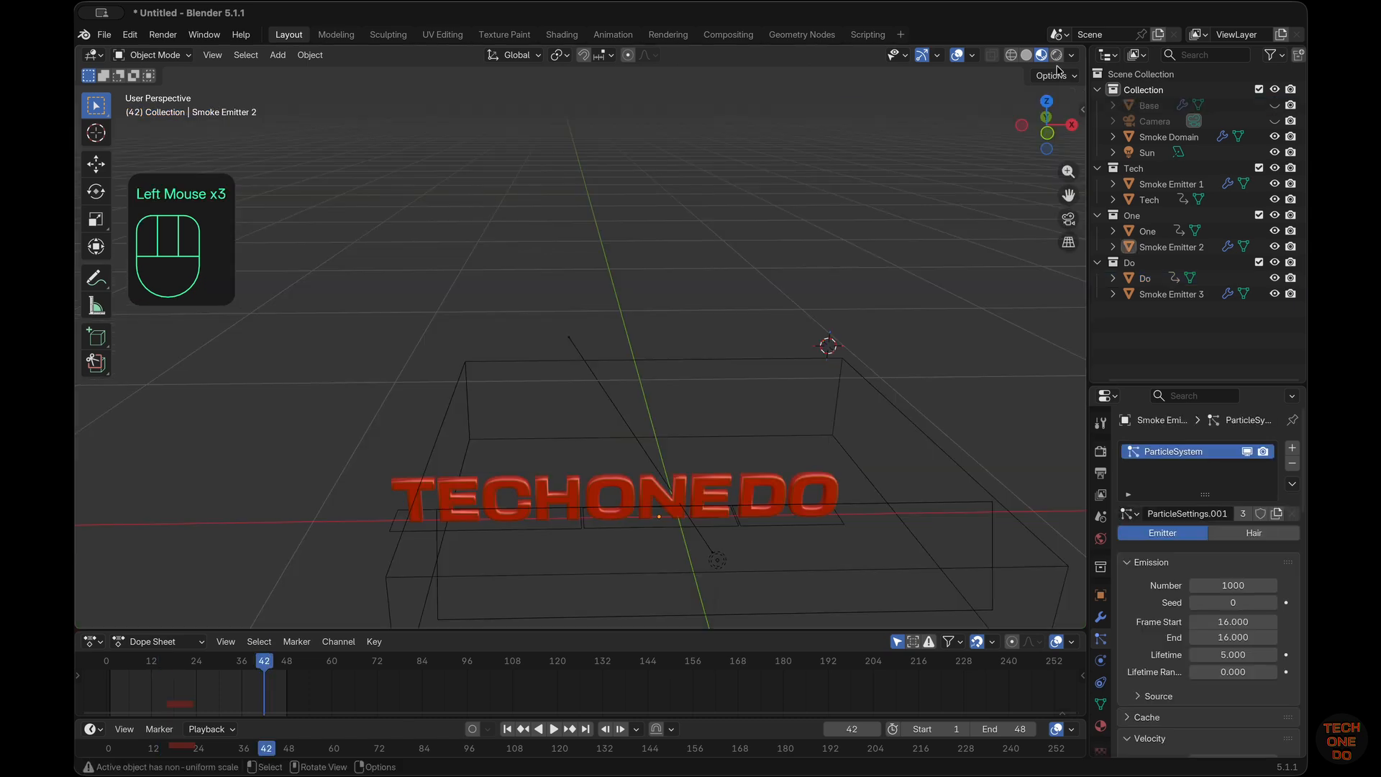
pyautogui.click(1057, 55)
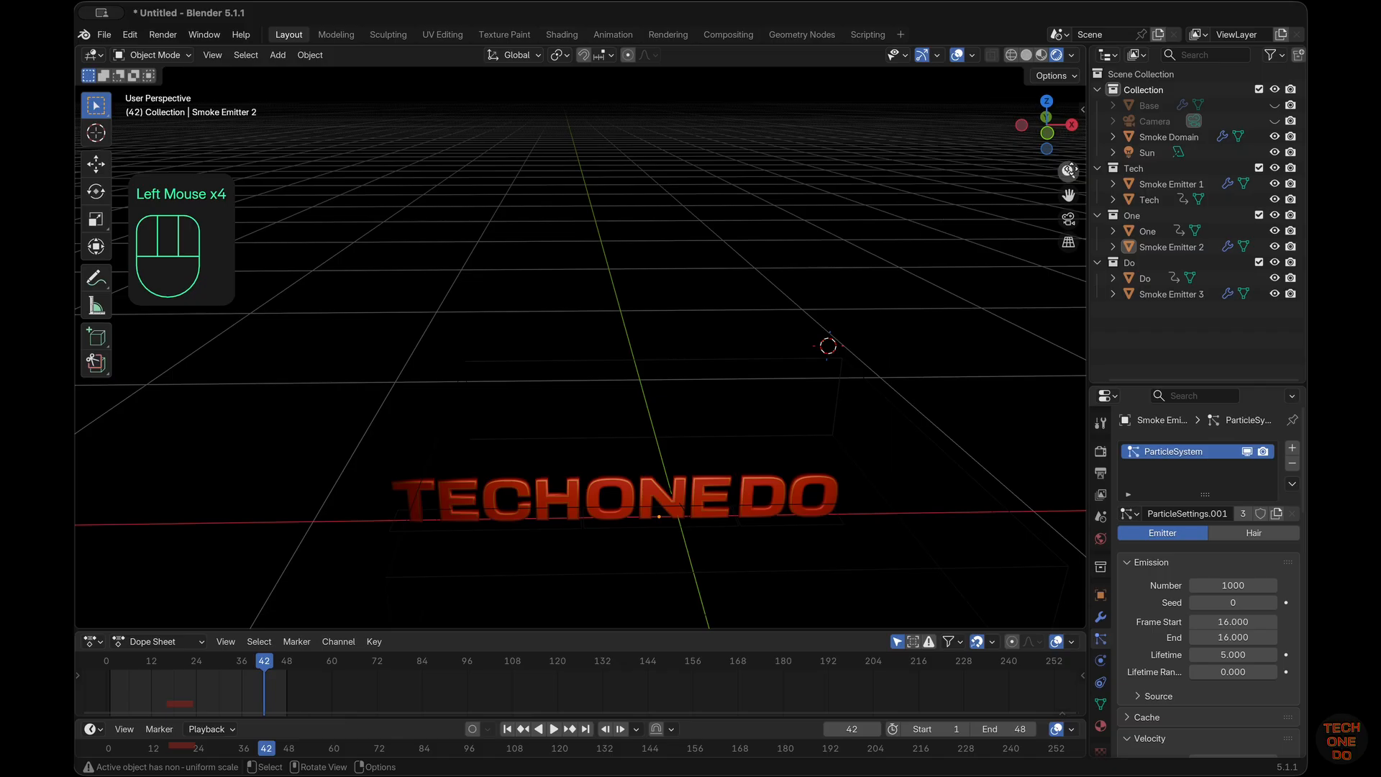
pyautogui.click(1069, 219)
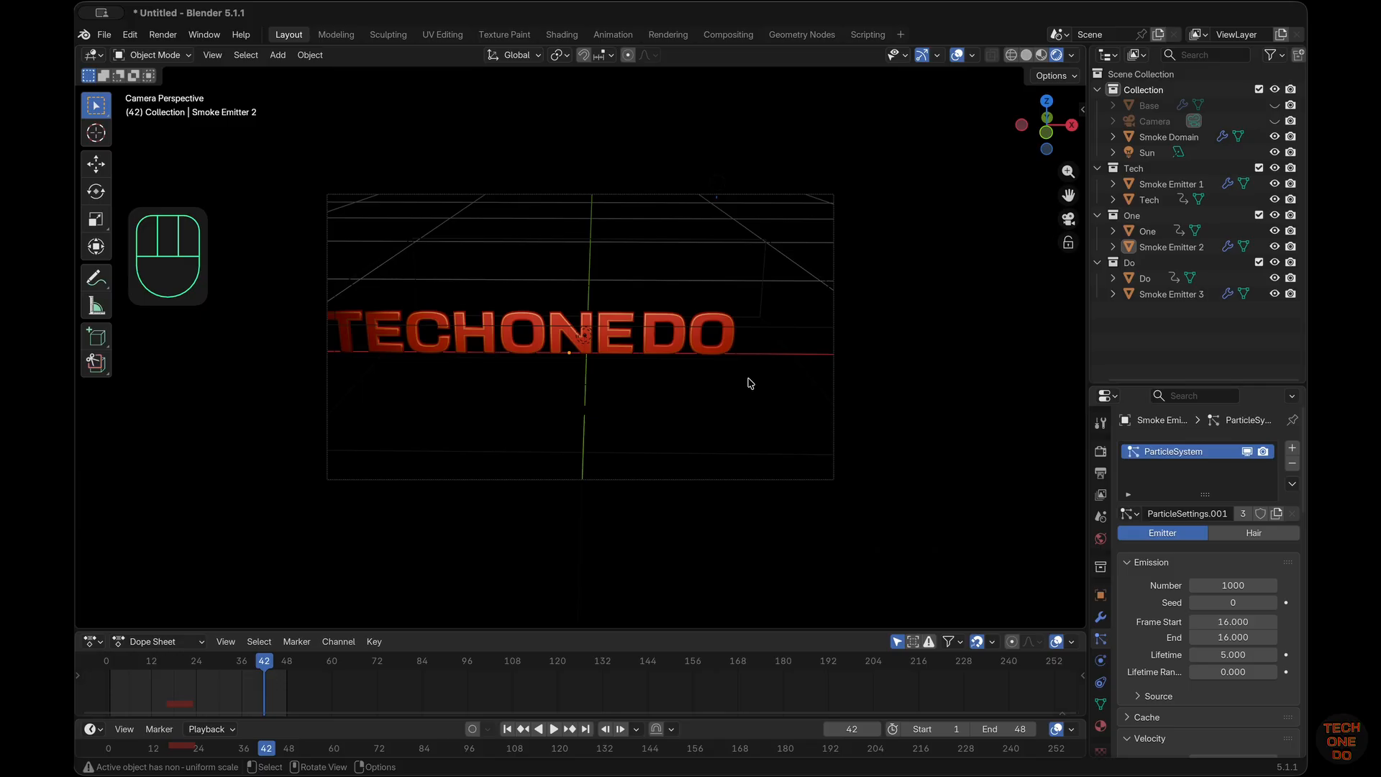
# Step: Try to shift the Do text along the X axis away from One at frame 42
pyautogui.click(605, 340)
pyautogui.click(623, 341)
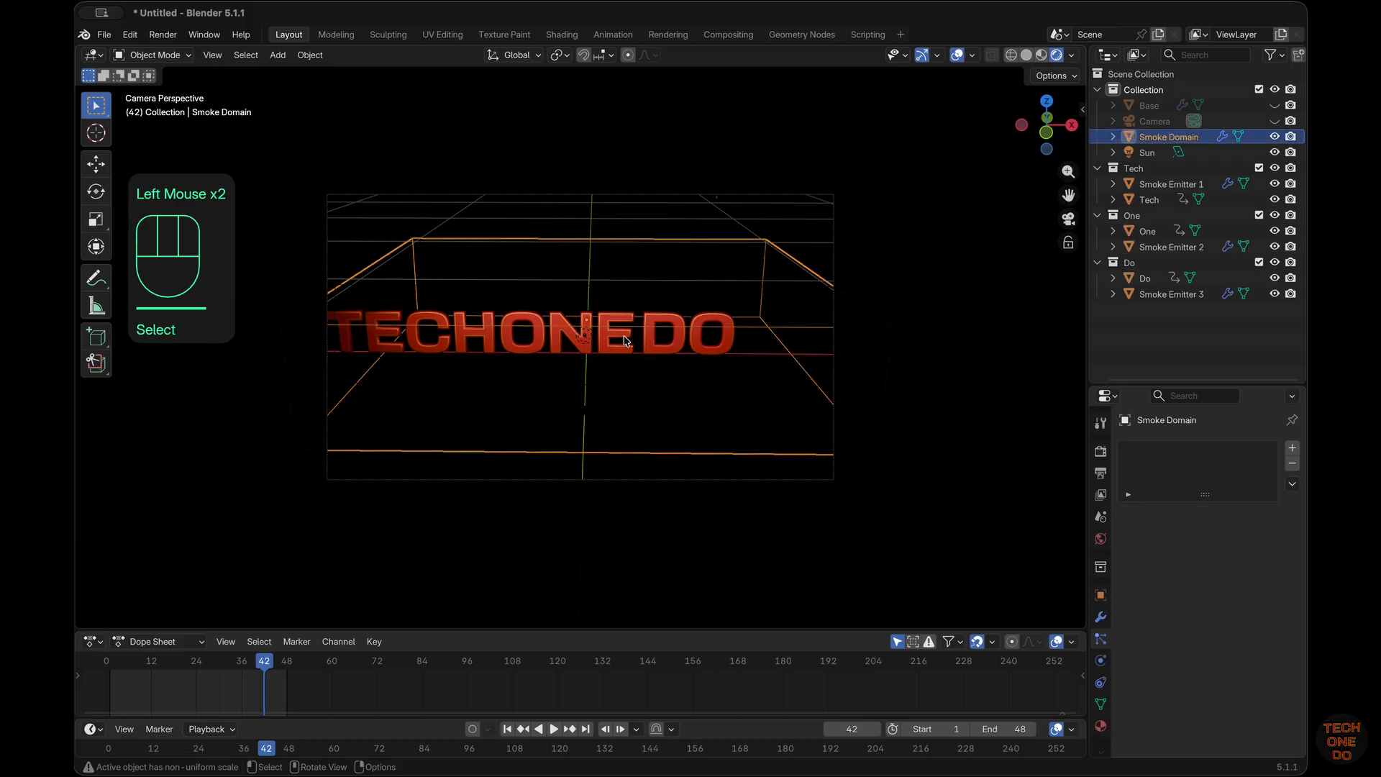
pyautogui.click(957, 409)
pyautogui.click(733, 347)
pyautogui.click(729, 347)
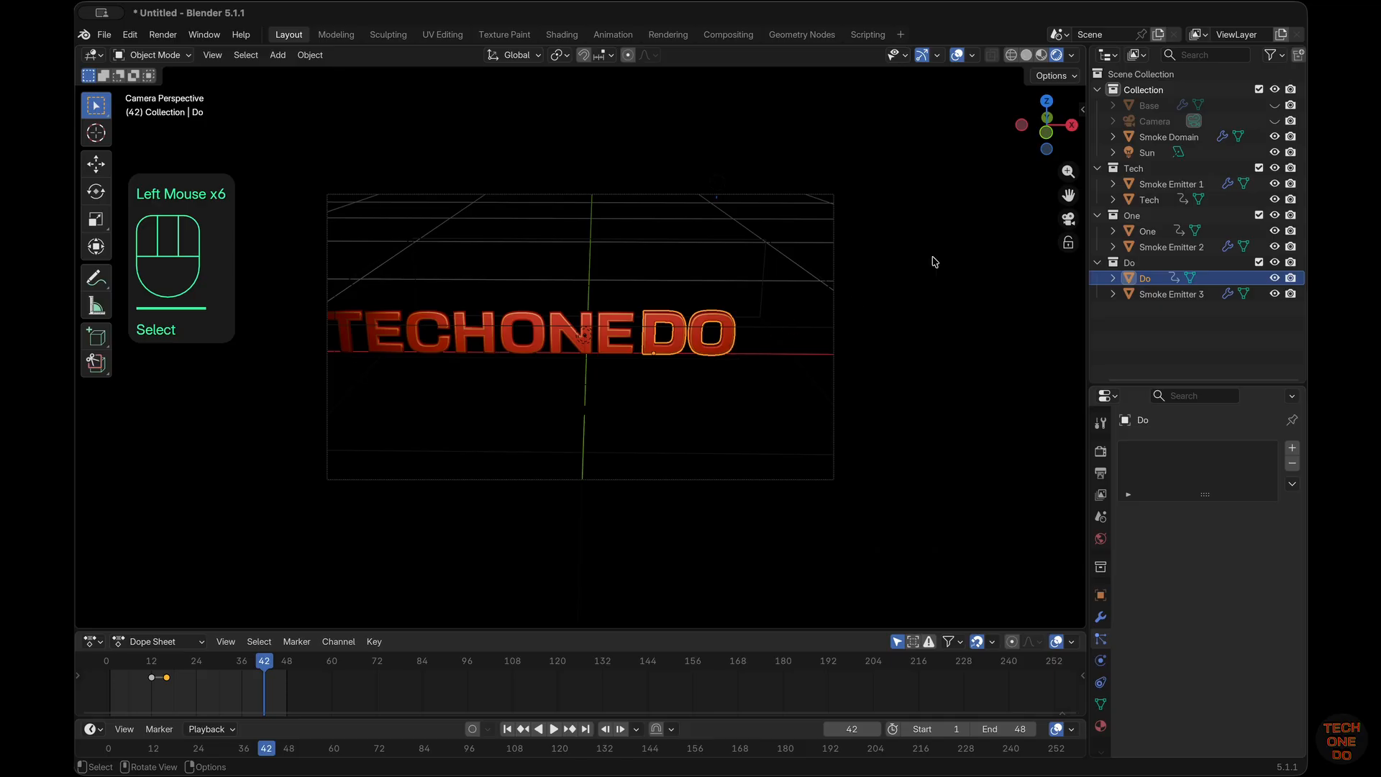
pyautogui.press('n')
pyautogui.moveTo(941, 136); pyautogui.dragTo(961, 137)
pyautogui.click(623, 338)
pyautogui.click(623, 338)
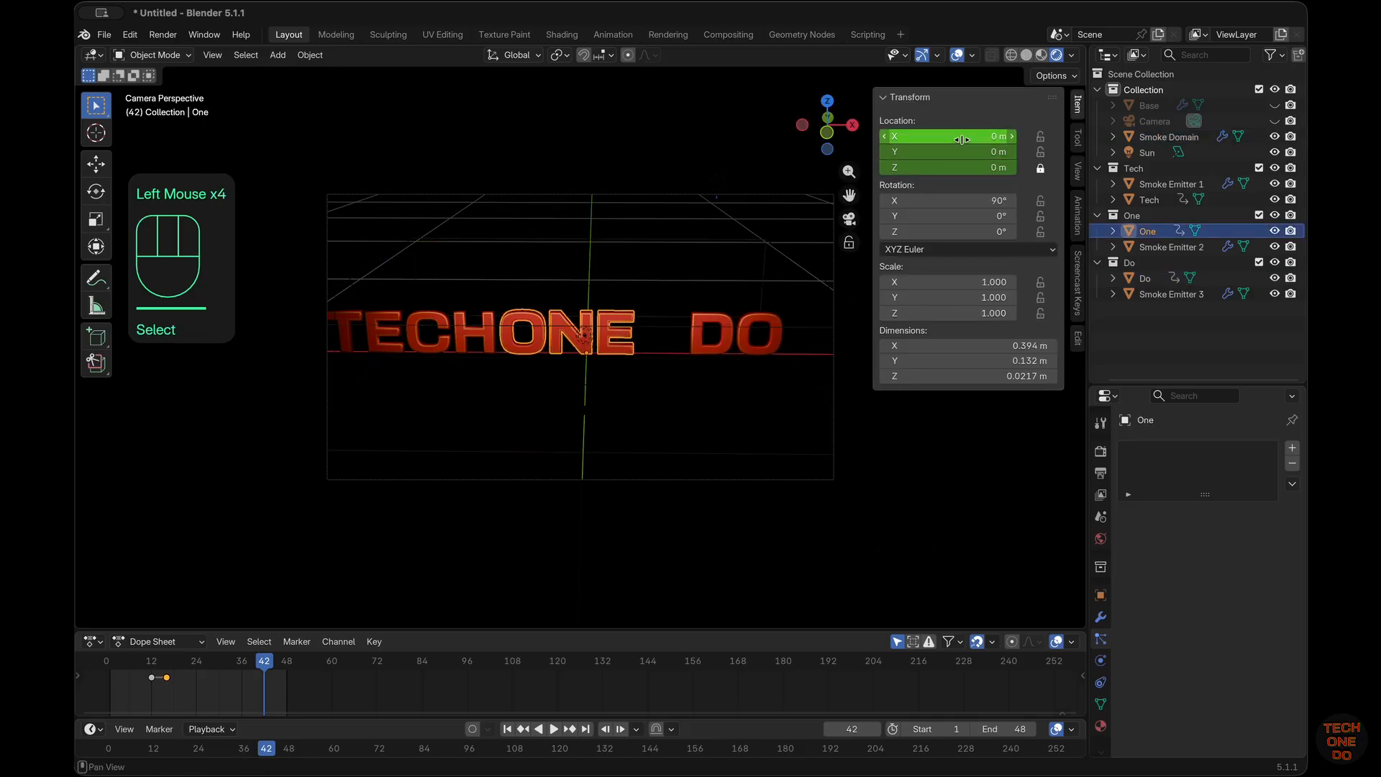
pyautogui.click(574, 487)
pyautogui.click(730, 345)
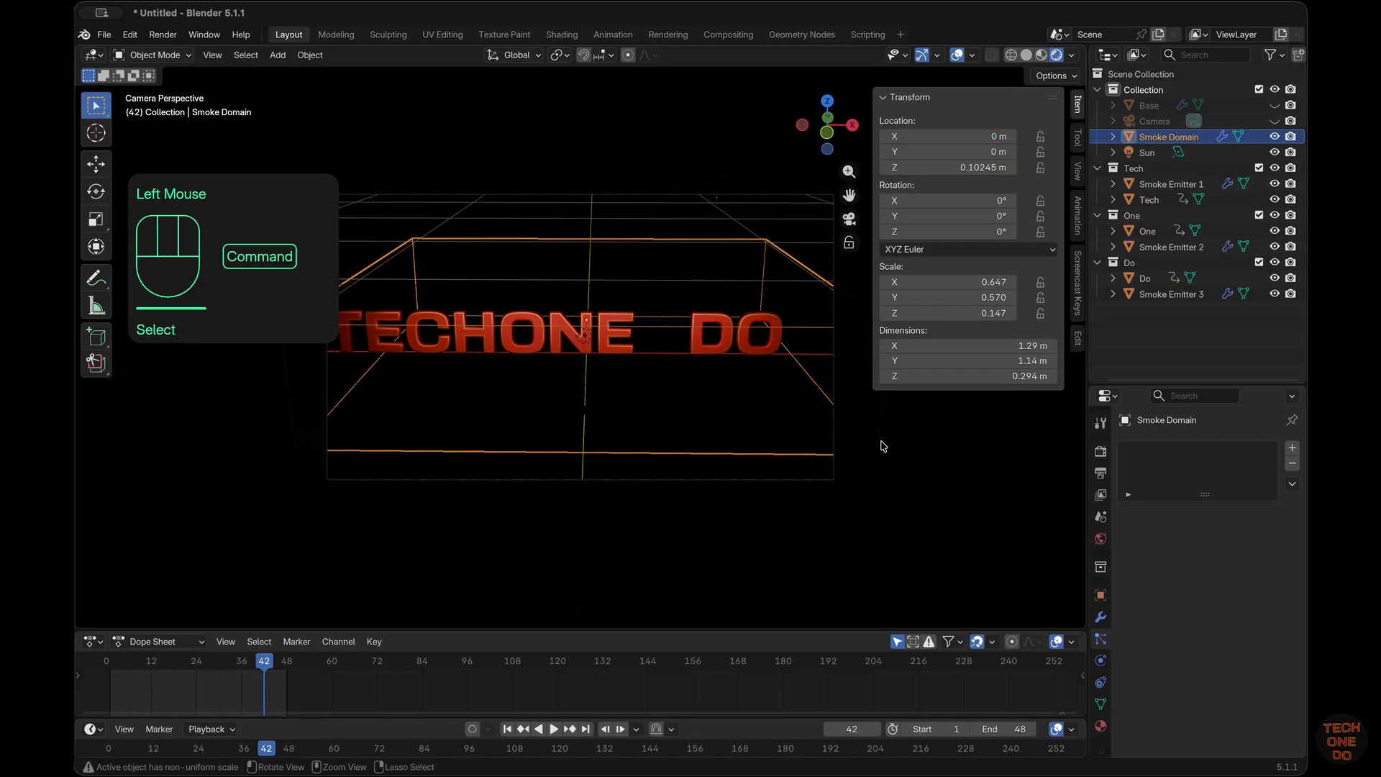
# Step: Undo the trial shift of the Do text and go back to its selection at frame 16
pyautogui.press('super+z')
pyautogui.press('super+z')
pyautogui.press('super+z')
pyautogui.press('super+z')
pyautogui.press('super+z')
pyautogui.press('super+z')
pyautogui.press('super+z')
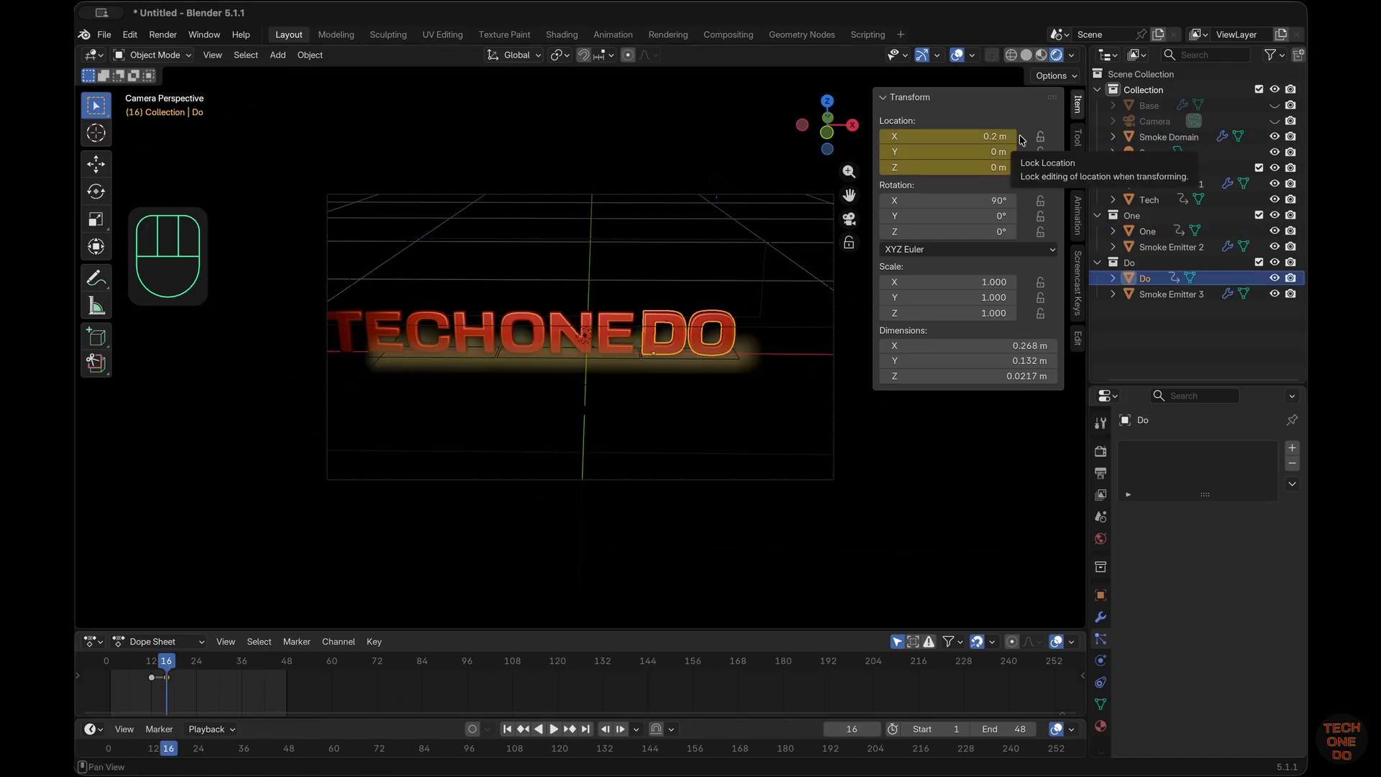
# Step: At frame 16, set the Do text's X location to 0.4 m and keyframe it
pyautogui.moveTo(936, 136); pyautogui.dragTo(971, 137)
pyautogui.click(973, 138)
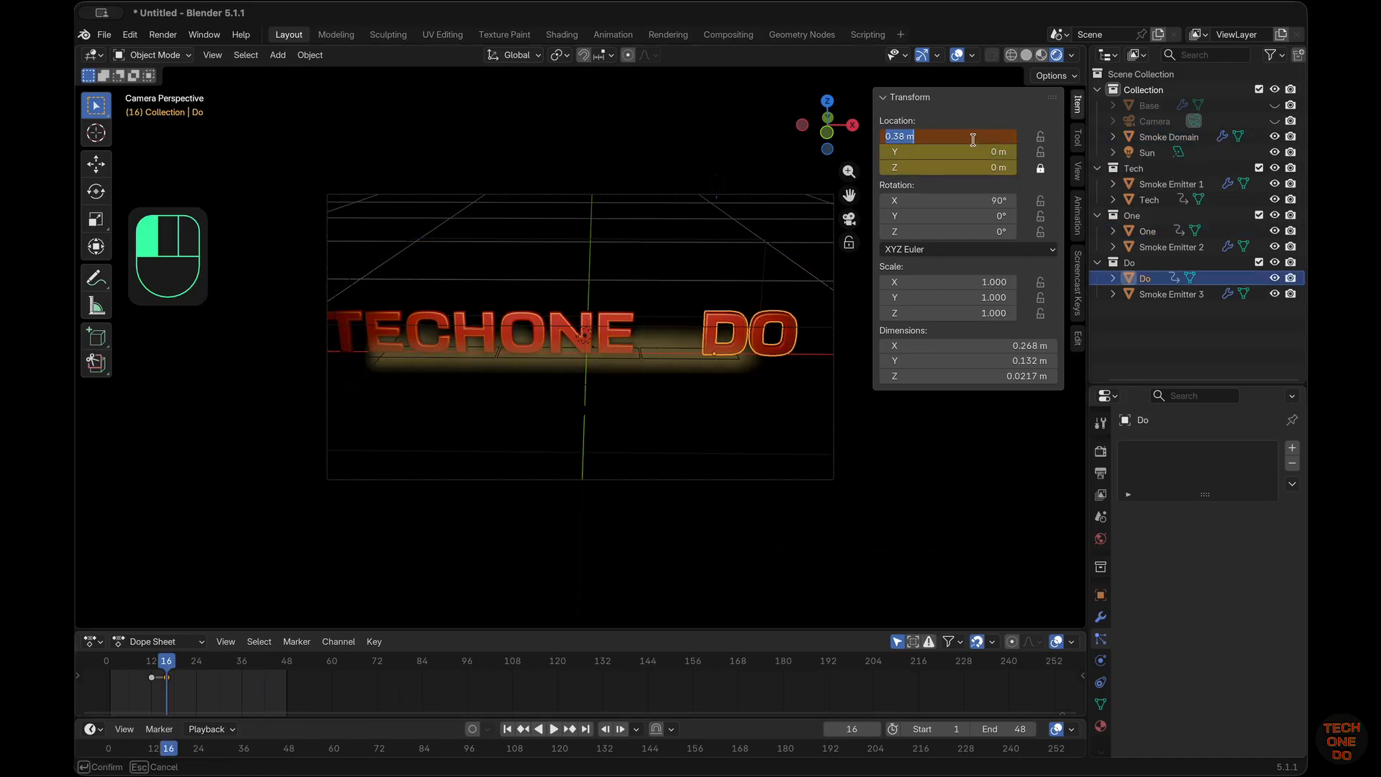
pyautogui.click(974, 140)
pyautogui.press('BackSpace')
pyautogui.press('BackSpace')
pyautogui.press('BackSpace')
pyautogui.press('BackSpace')
pyautogui.write('4')
pyautogui.press('Return')
pyautogui.click(974, 140)
pyautogui.press('BackSpace')
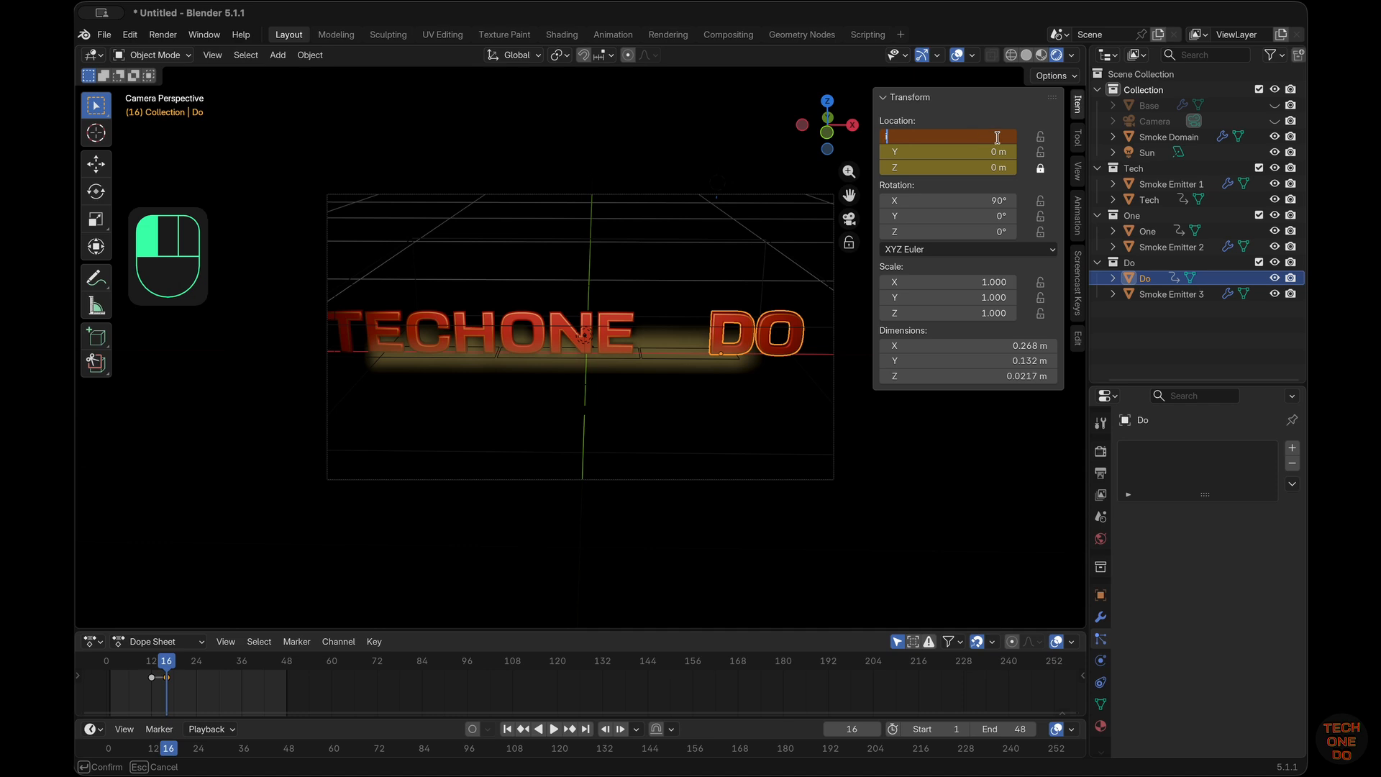
pyautogui.write('0.4')
pyautogui.press('Return')
pyautogui.press('i')
# Step: Copy the Do text's 0.4 m X location to frame 12 and keyframe it there
pyautogui.click(994, 140)
pyautogui.press('super+c')
pyautogui.press('Left')
pyautogui.press('Left')
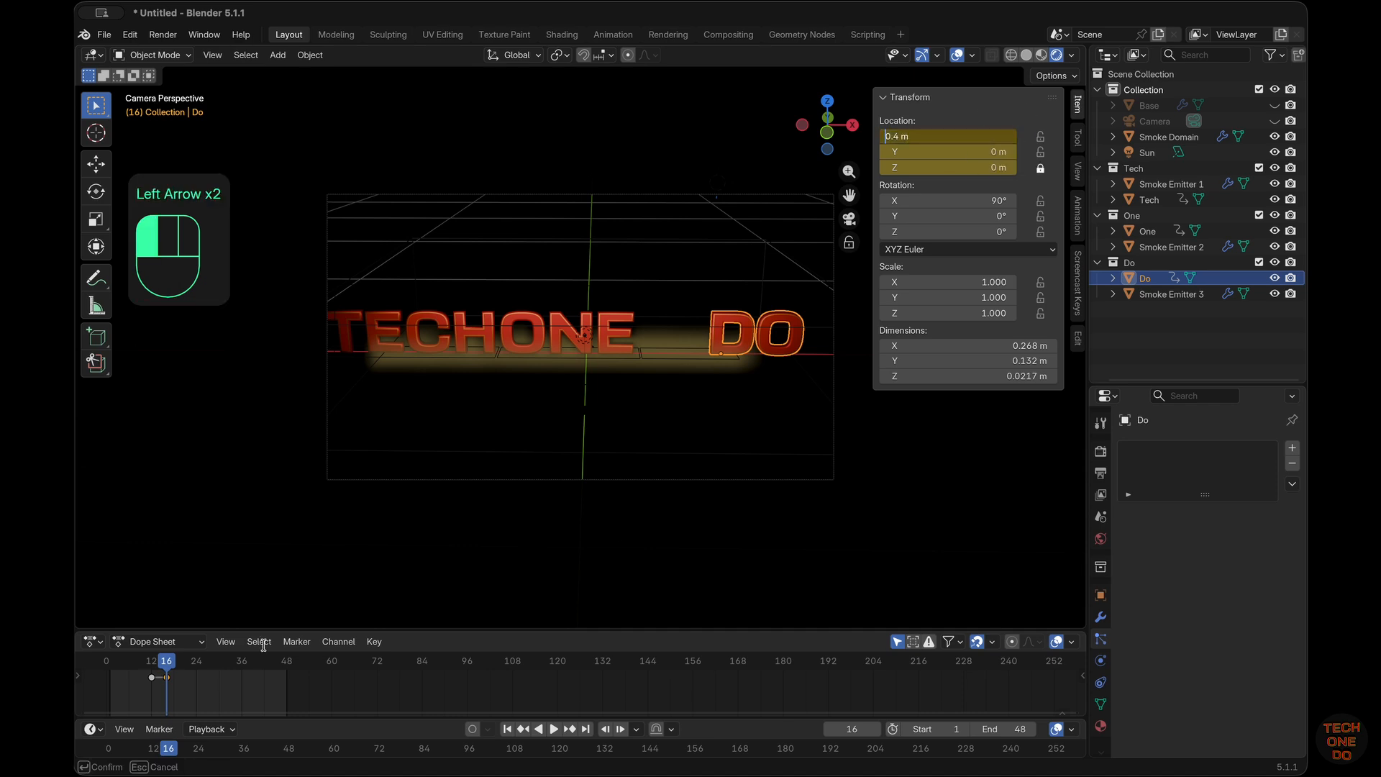
pyautogui.click(299, 689)
pyautogui.press('Left')
pyautogui.press('Left')
pyautogui.press('Left')
pyautogui.press('Left')
pyautogui.click(990, 141)
pyautogui.press('super+v')
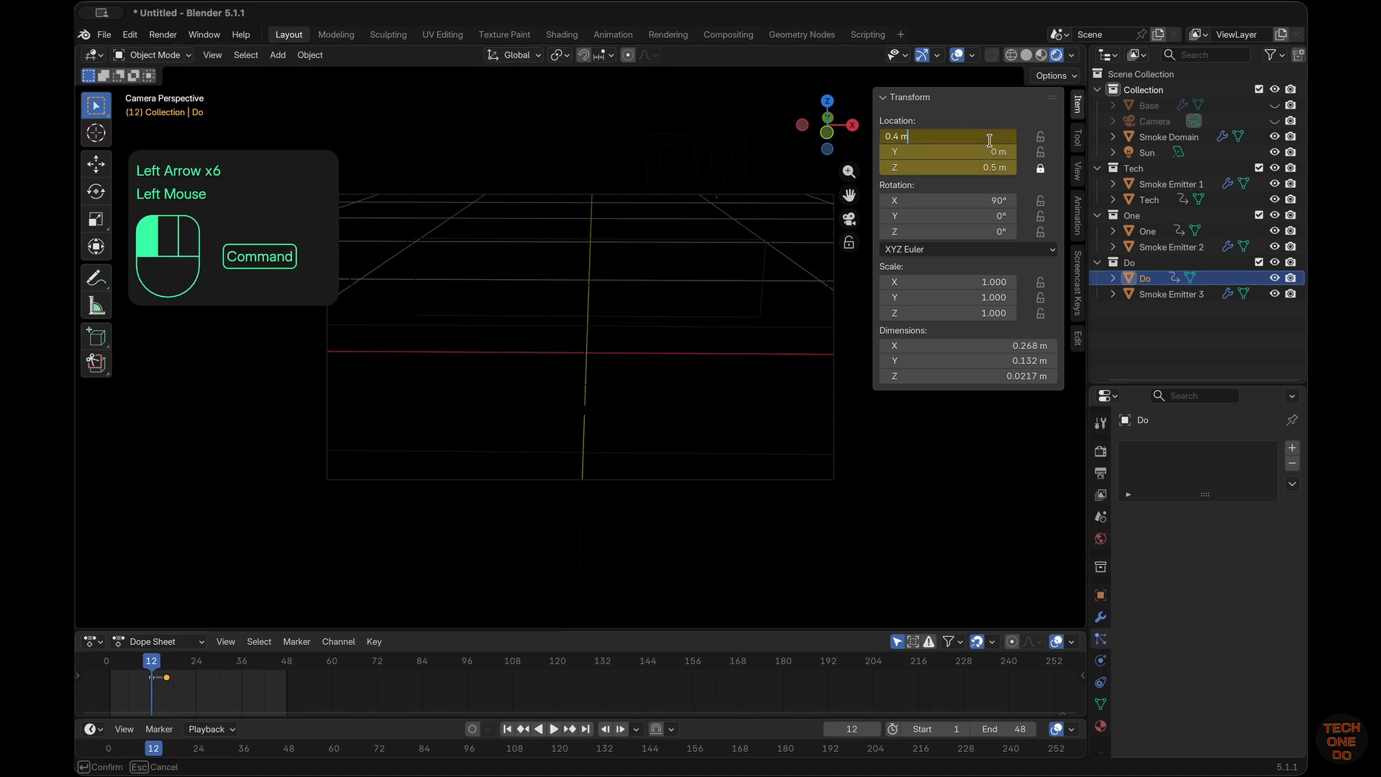
pyautogui.press('Return')
pyautogui.press('i')
# Step: At frame 16, try shifting the One and Tech texts along the X axis to even out the word spacing
pyautogui.click(152, 663)
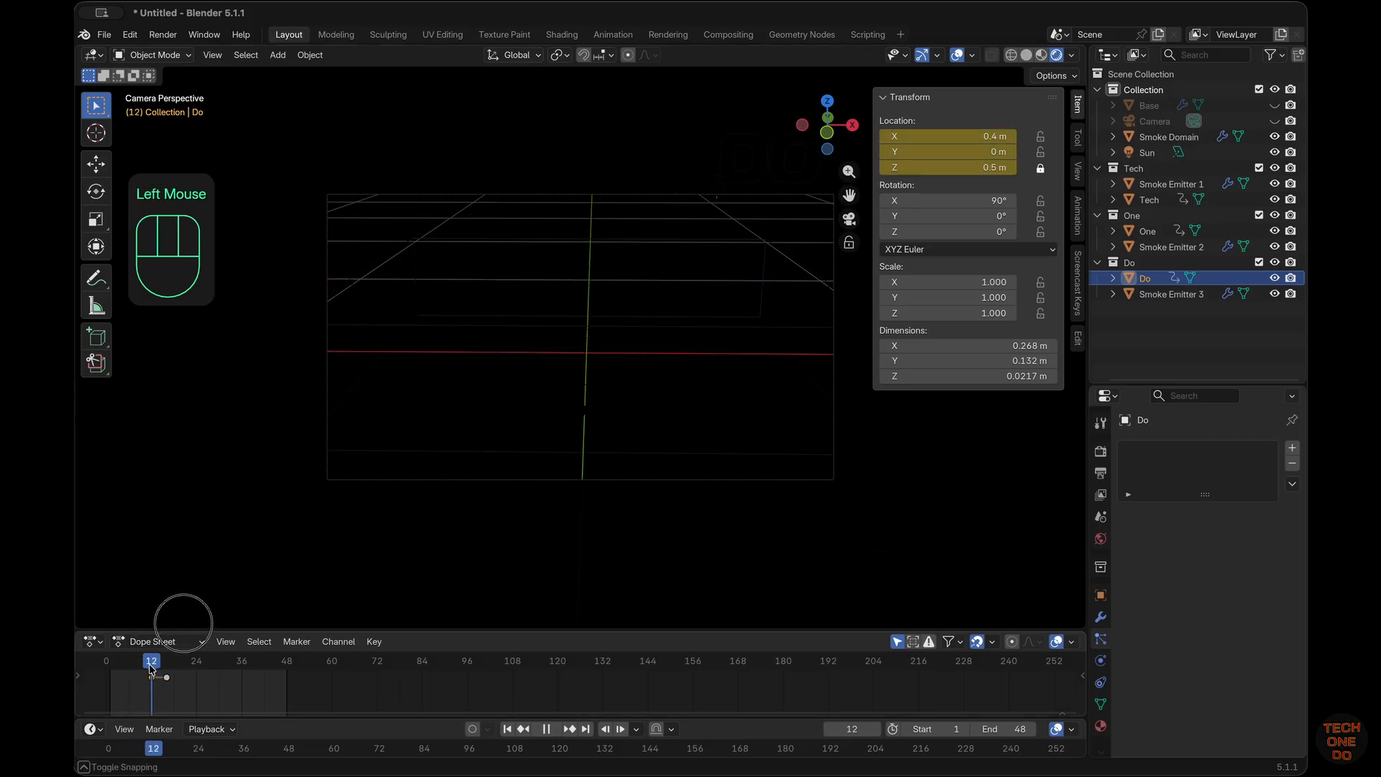
pyautogui.moveTo(152, 662); pyautogui.dragTo(167, 662)
pyautogui.click(626, 298)
pyautogui.click(624, 303)
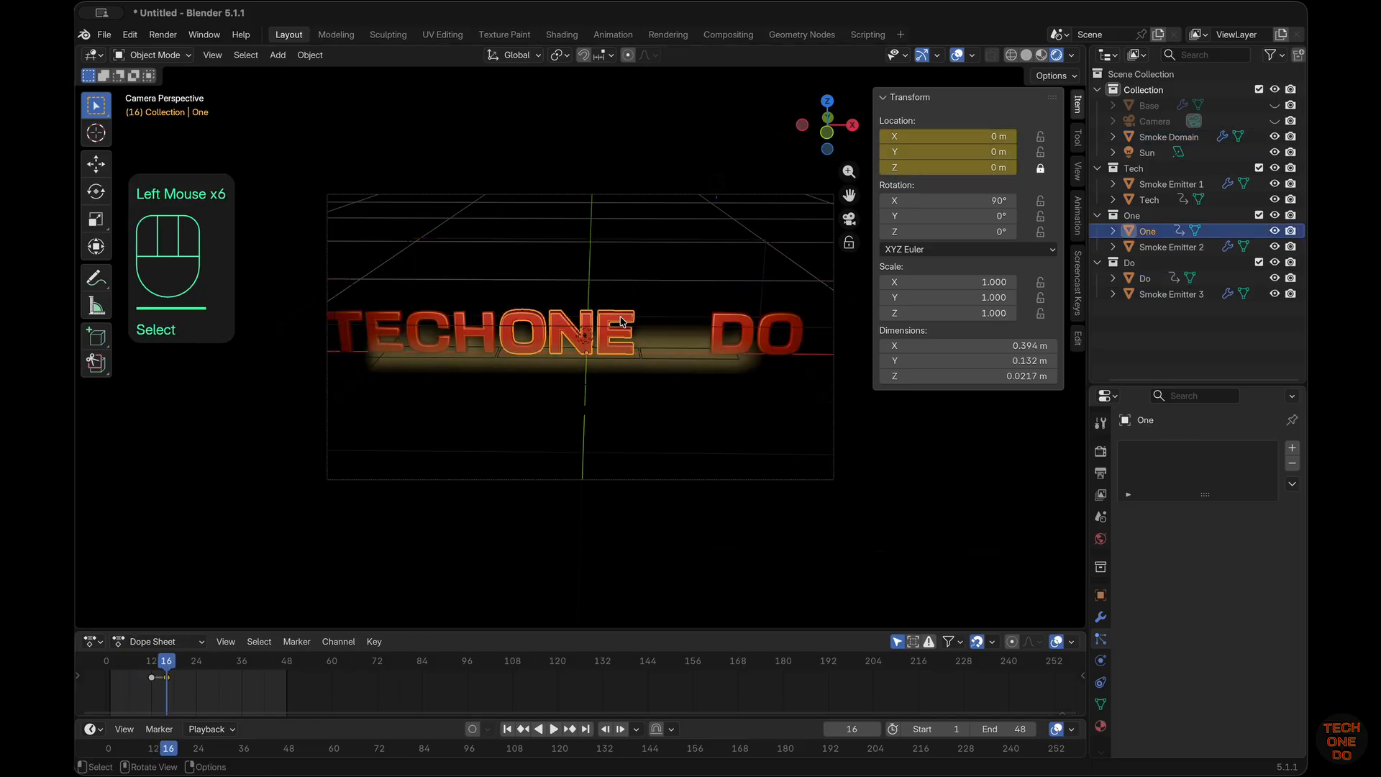
pyautogui.moveTo(954, 139); pyautogui.dragTo(965, 136)
pyautogui.click(437, 326)
pyautogui.click(617, 322)
pyautogui.click(617, 322)
pyautogui.click(534, 338)
pyautogui.click(534, 338)
pyautogui.click(534, 338)
# Step: Set the Do text's X location to 0.35 m and keyframe it at frame 12
pyautogui.click(768, 342)
pyautogui.click(766, 343)
pyautogui.click(766, 343)
pyautogui.click(999, 134)
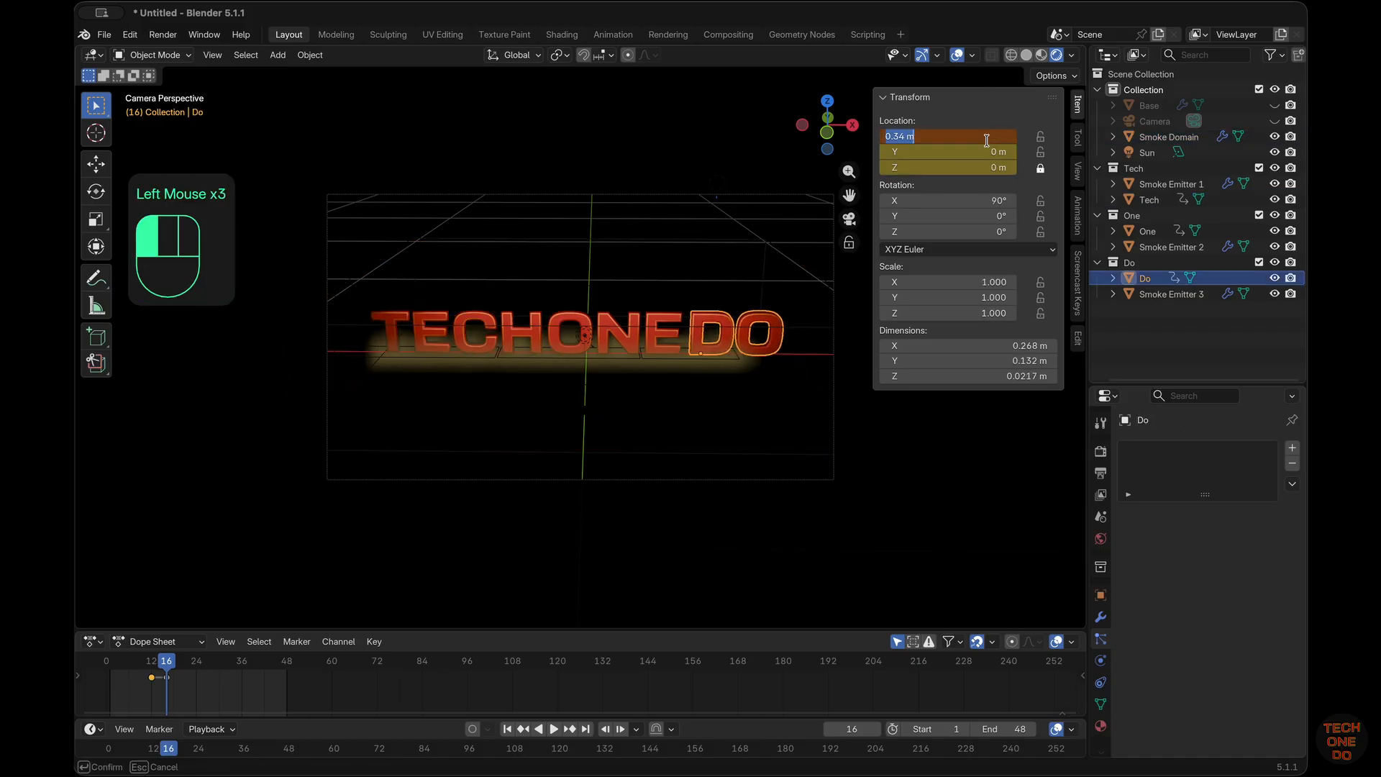
pyautogui.doubleClick(999, 130)
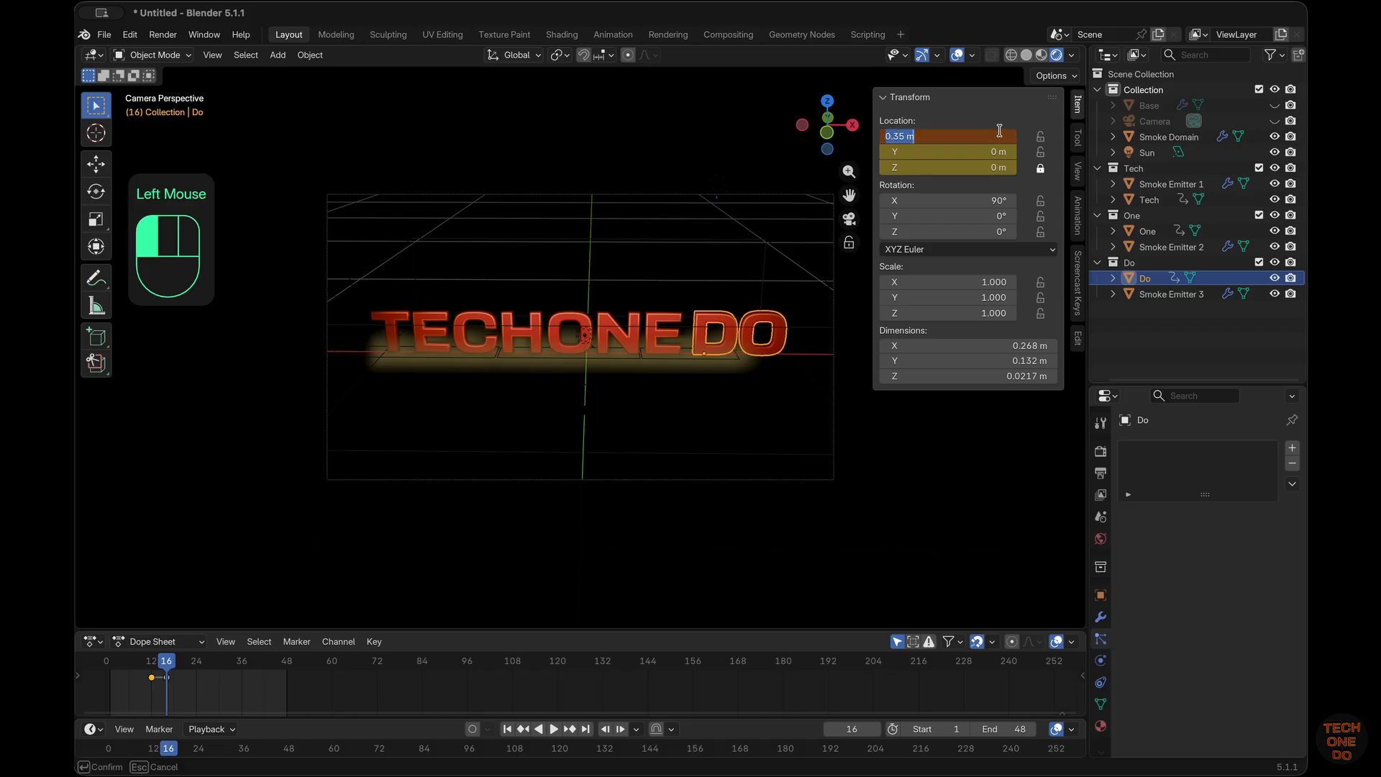
pyautogui.click(153, 668)
pyautogui.press('i')
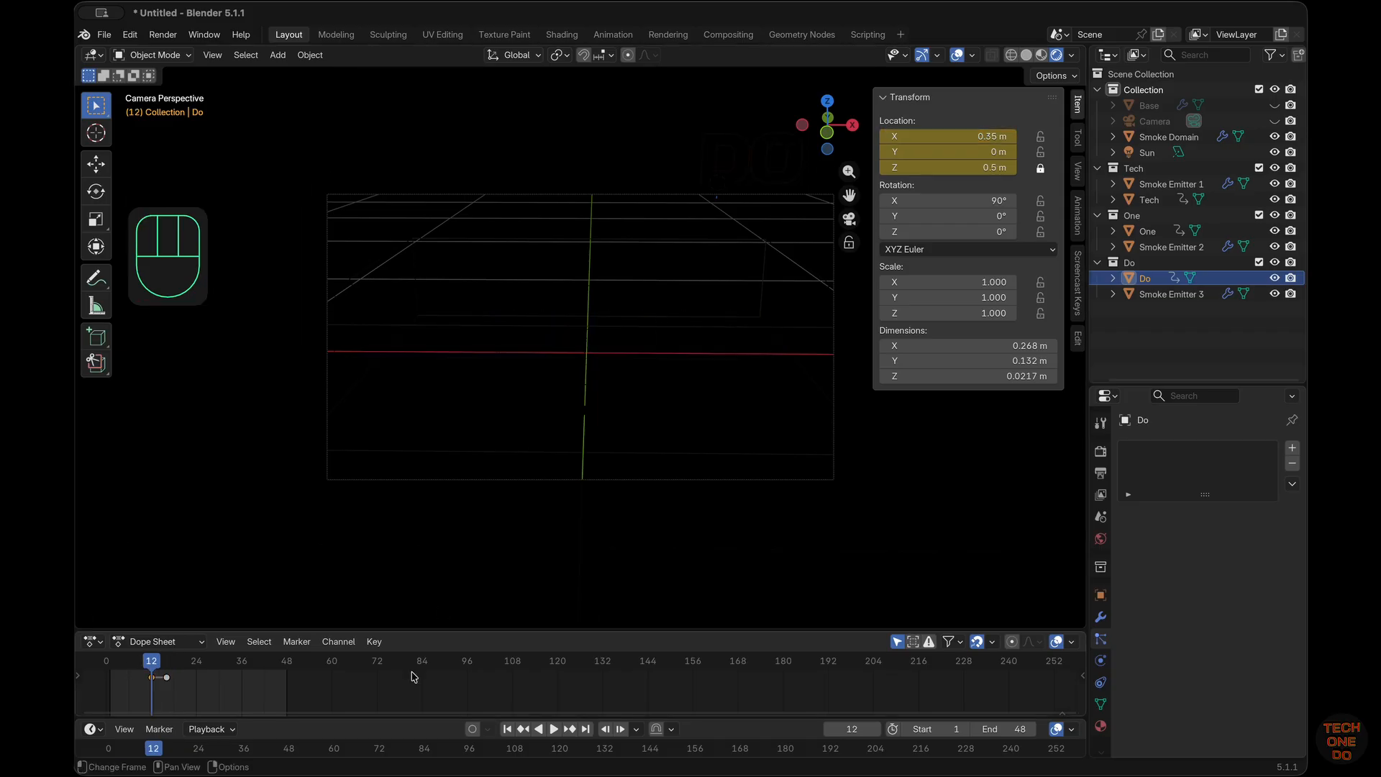
# Step: At frame 48, shift the One text along X and set the Tech text's X location to -0.46 m to space the words
pyautogui.click(586, 729)
pyautogui.click(620, 328)
pyautogui.click(620, 328)
pyautogui.moveTo(949, 135); pyautogui.dragTo(960, 136)
pyautogui.click(475, 312)
pyautogui.click(475, 313)
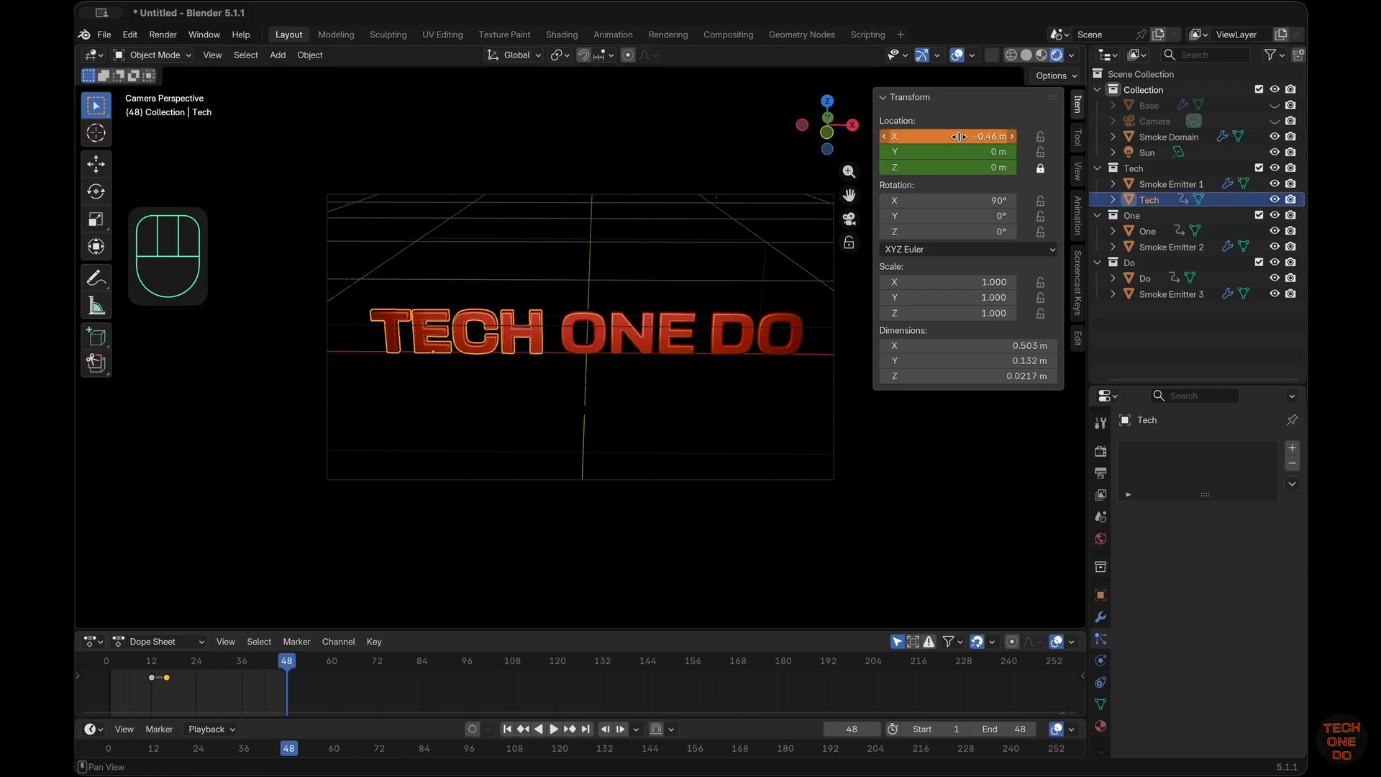
# Step: Copy the Tech text's -0.46 m X location to frame 16 and keyframe it there
pyautogui.click(959, 136)
pyautogui.press('super+c')
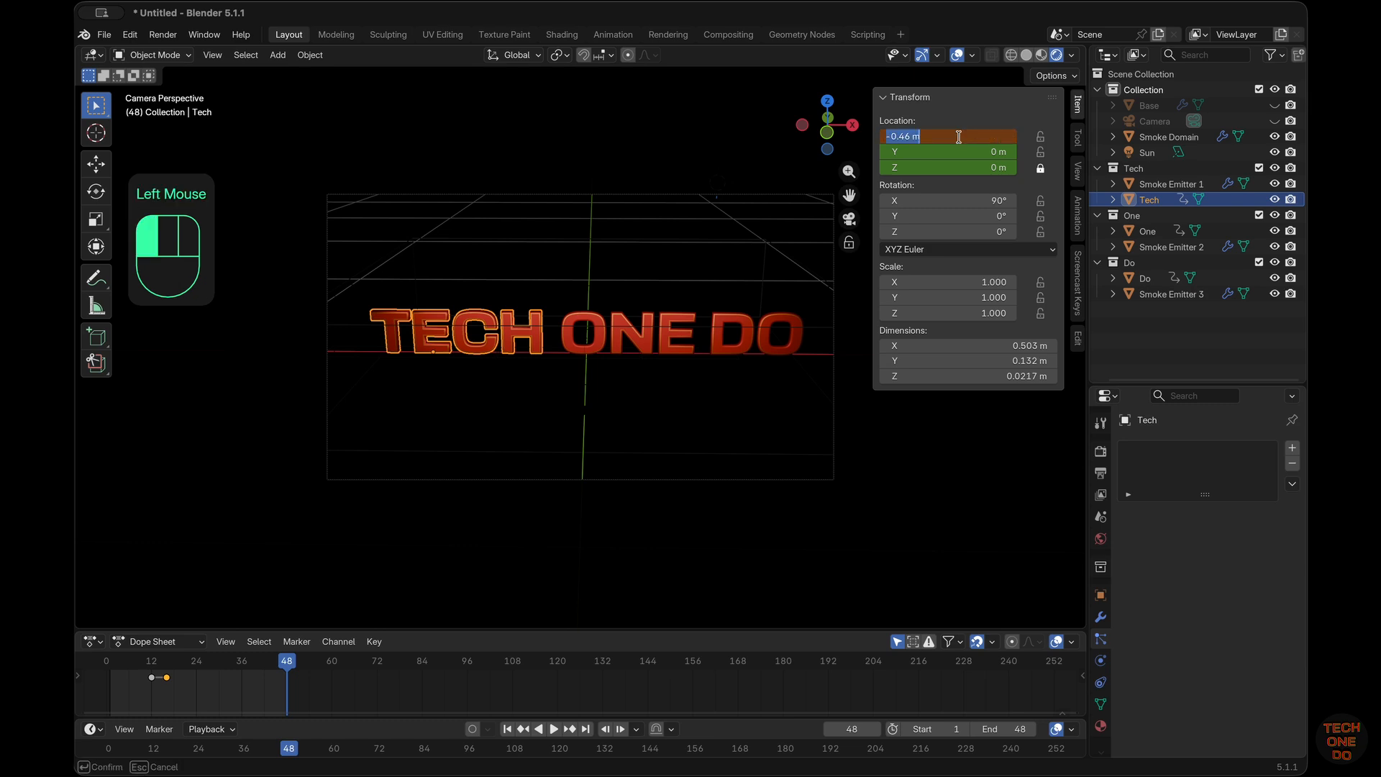
pyautogui.click(164, 665)
pyautogui.click(166, 661)
pyautogui.click(956, 135)
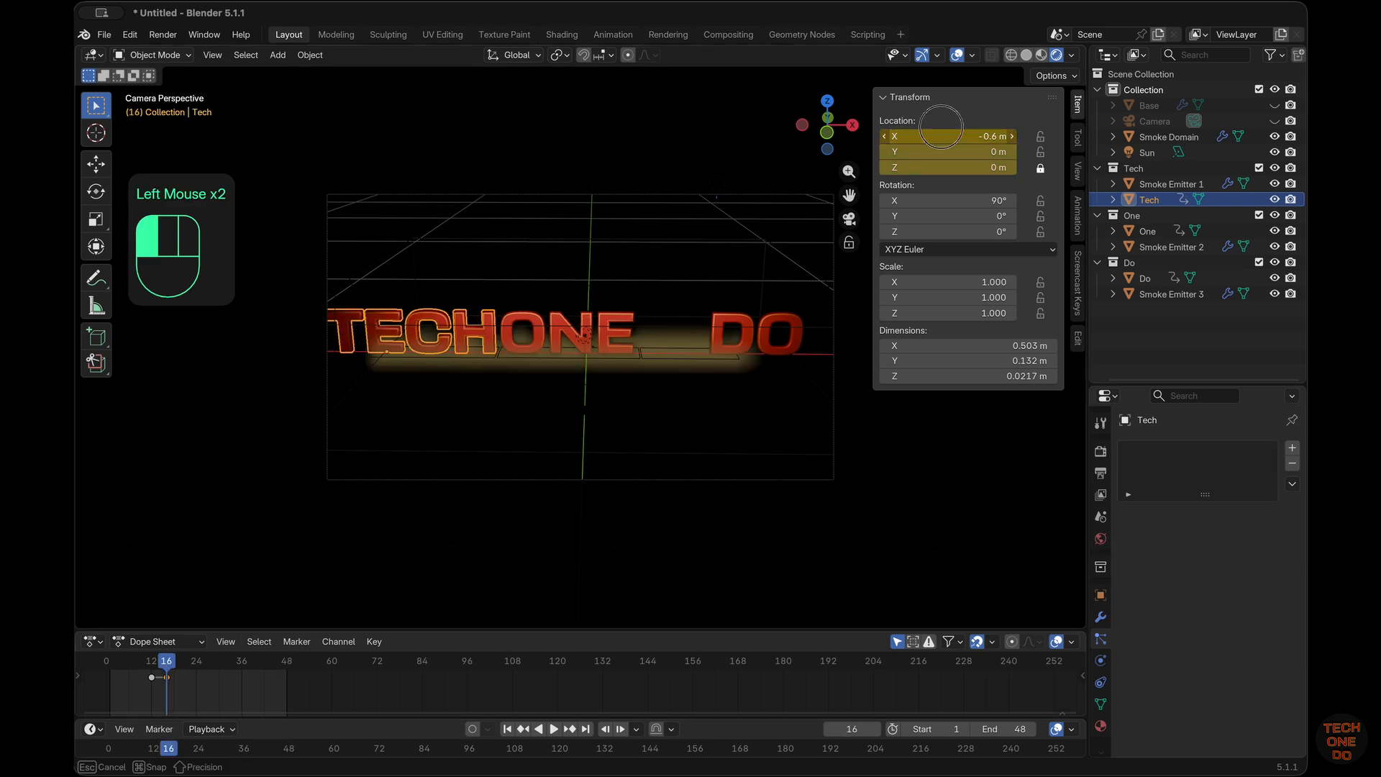
pyautogui.press('super+v')
pyautogui.press('Return')
pyautogui.press('i')
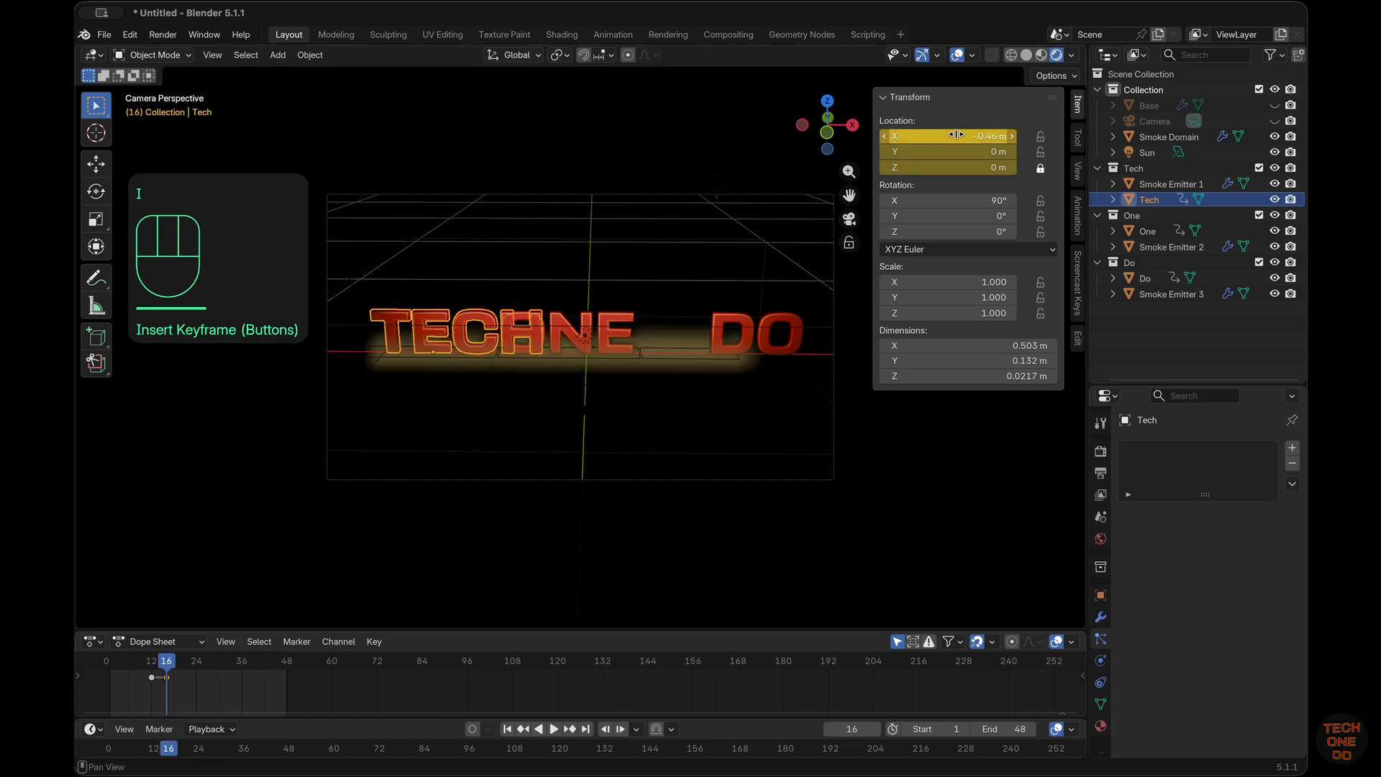
# Step: Set the Tech text's X location to -0.46 m at frame 12 and keyframe it
pyautogui.click(151, 661)
pyautogui.doubleClick(987, 136)
pyautogui.press('super+v')
pyautogui.press('Return')
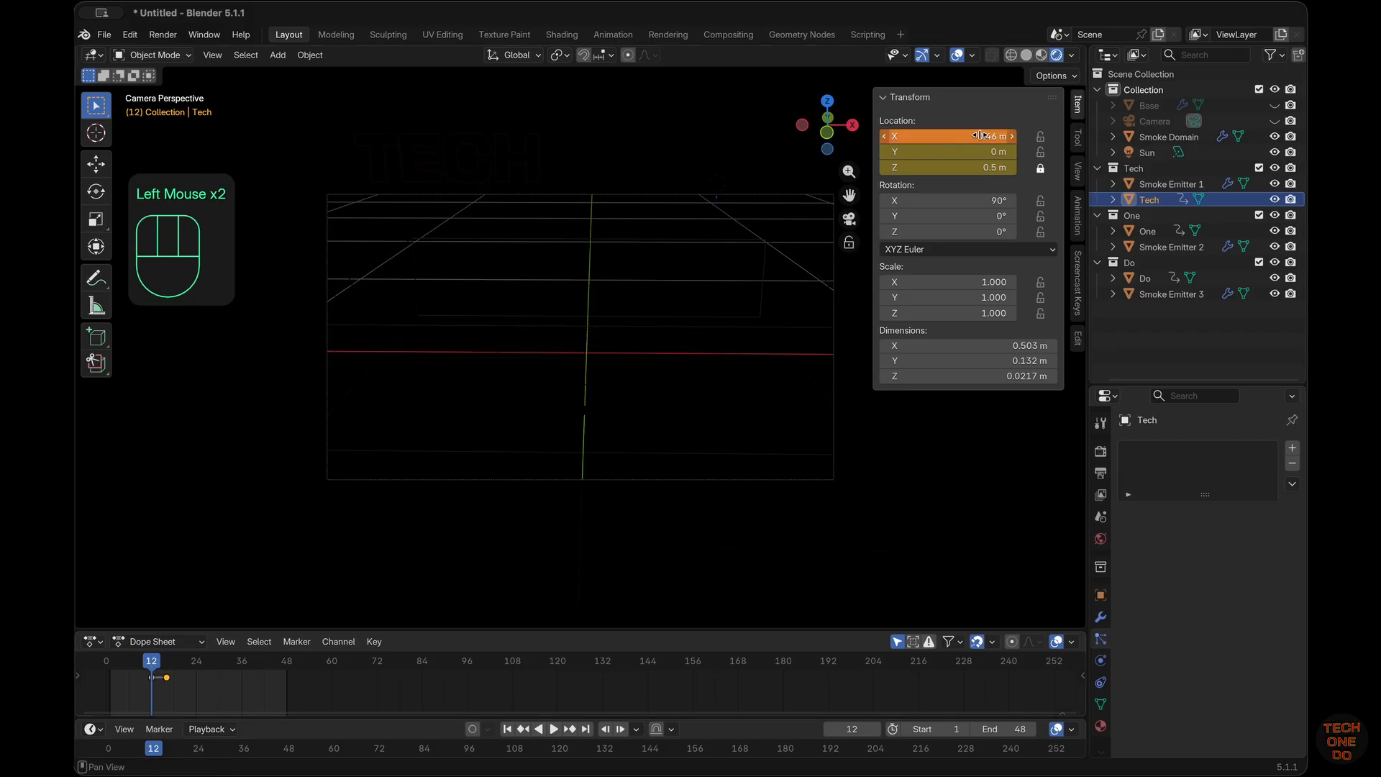
pyautogui.press('i')
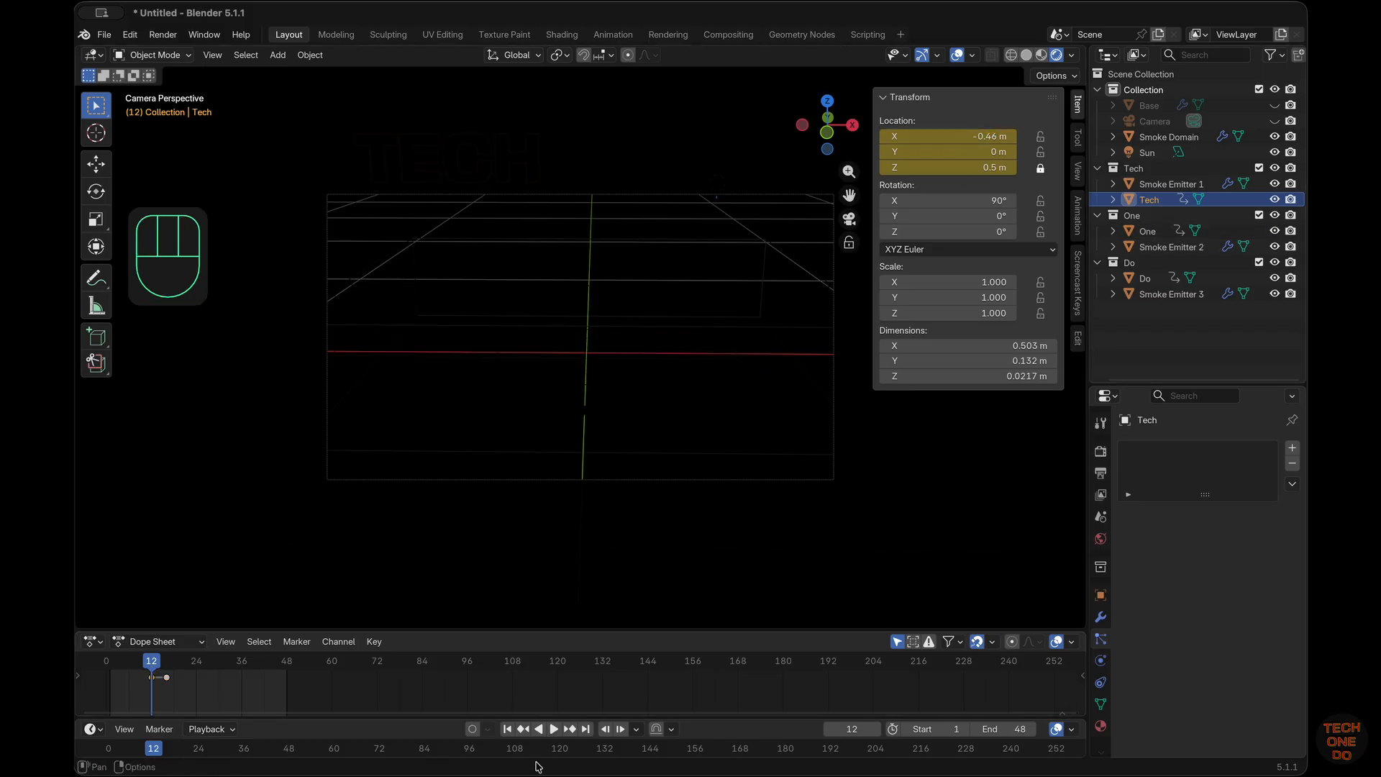
# Step: At frame 48, shift the One text along X to 0.18 m so it sits evenly between Tech and Do
pyautogui.click(586, 729)
pyautogui.click(604, 337)
pyautogui.click(604, 336)
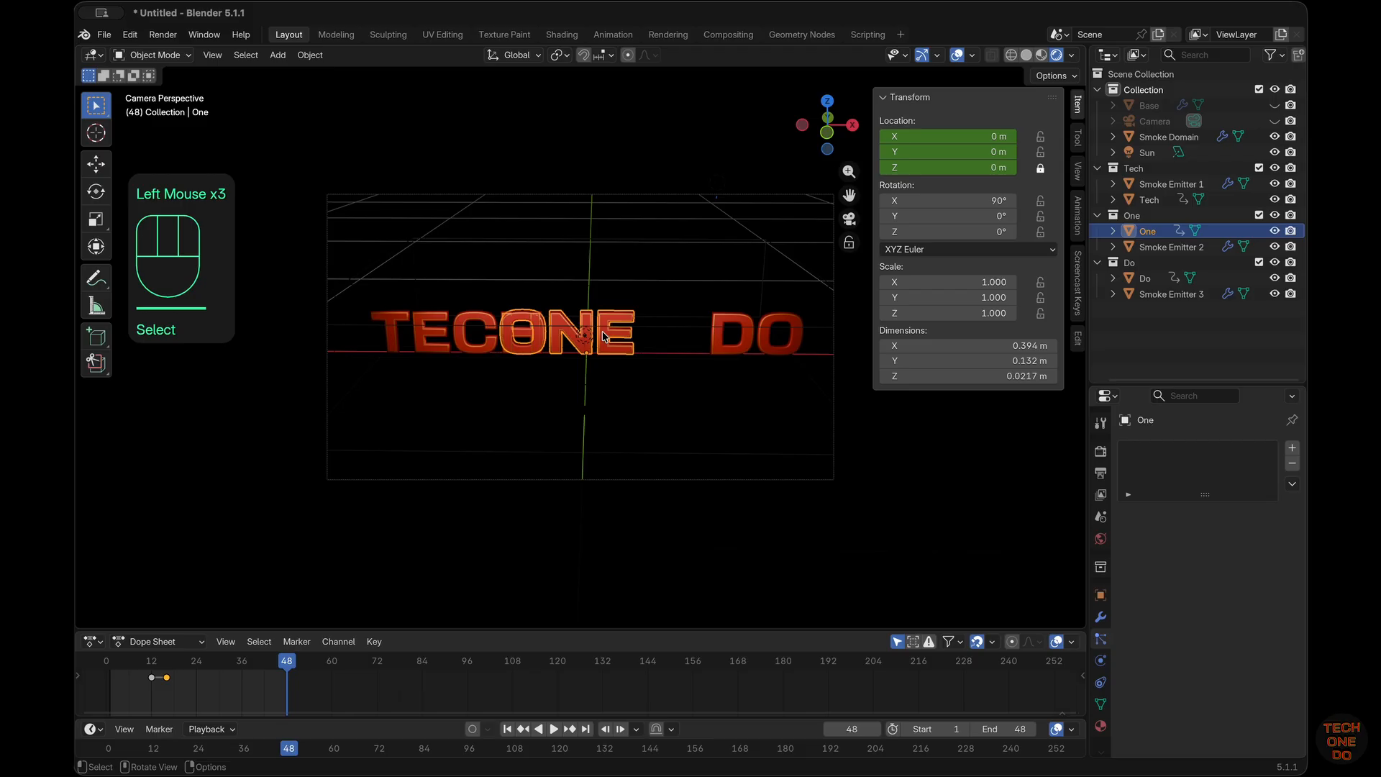
pyautogui.moveTo(950, 136); pyautogui.dragTo(957, 135)
pyautogui.click(960, 137)
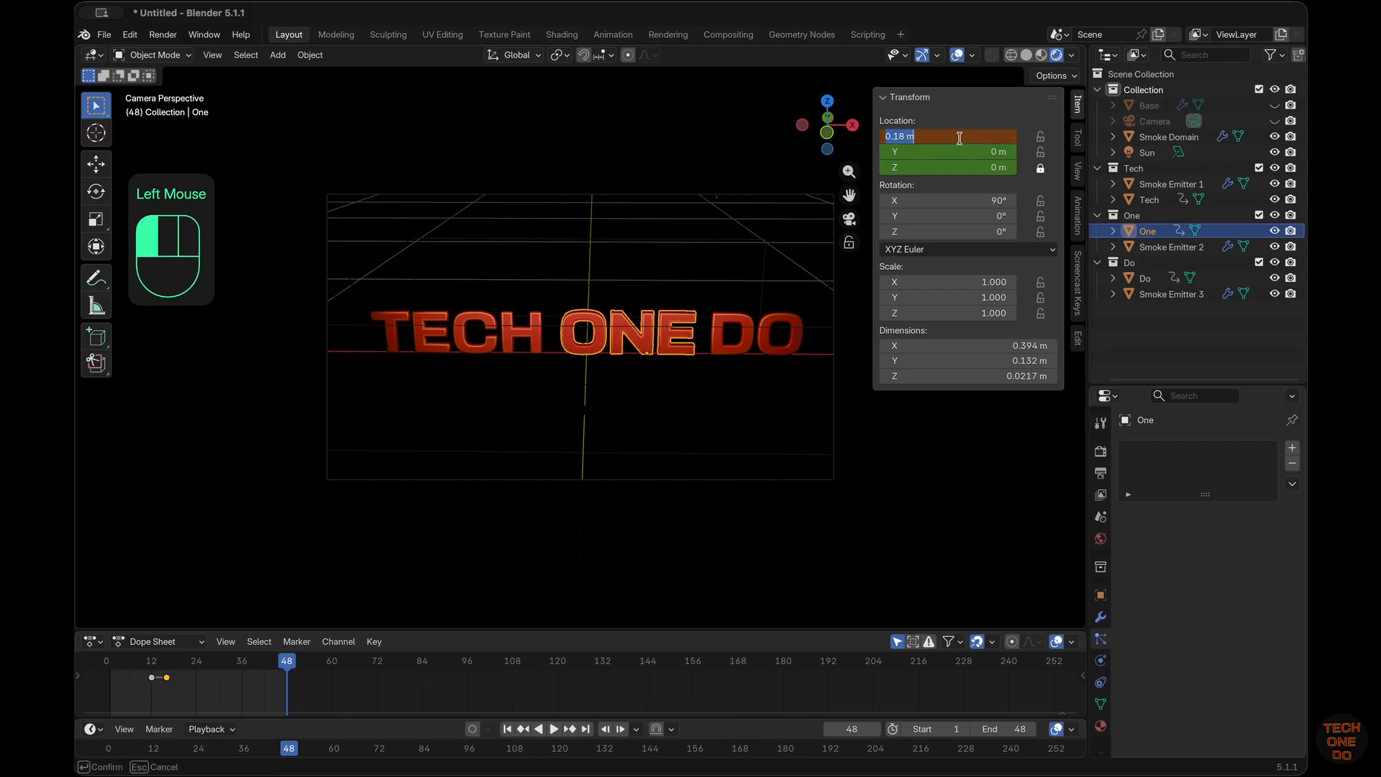
pyautogui.press('super+z')
pyautogui.click(1026, 134)
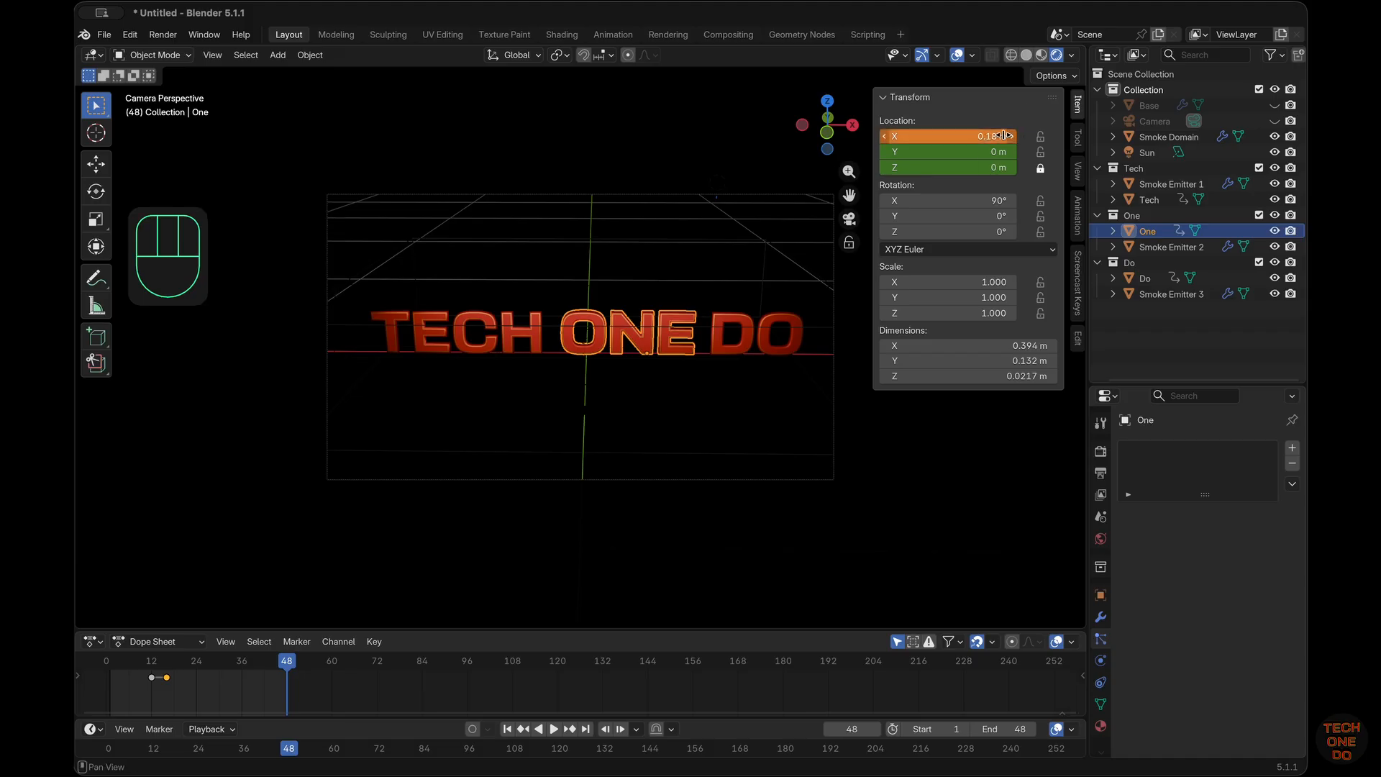
# Step: Copy the One text's 0.18 m X location and delete its newly inserted keyframe at frame 48
pyautogui.press('i')
pyautogui.click(987, 135)
pyautogui.press('super+c')
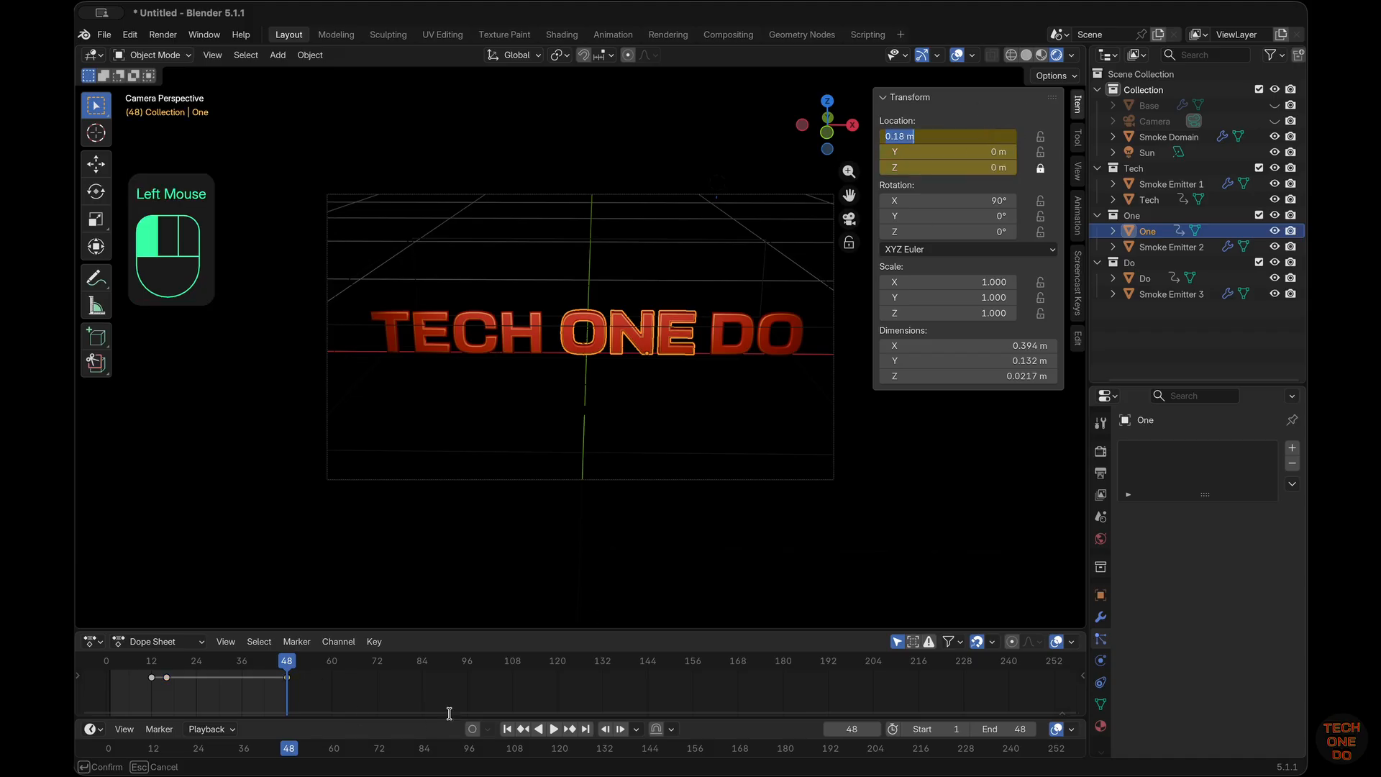
pyautogui.click(478, 700)
pyautogui.click(322, 695)
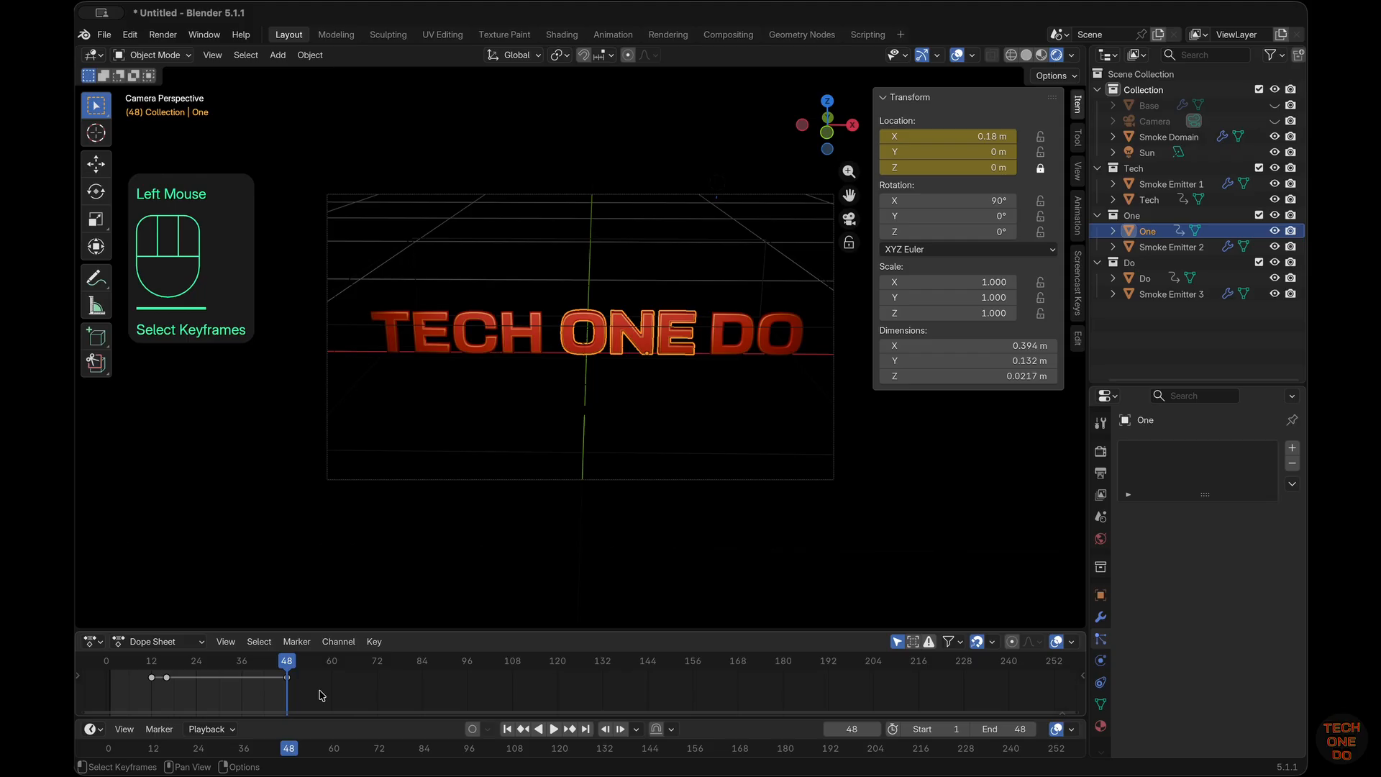
pyautogui.moveTo(319, 693); pyautogui.dragTo(282, 675)
pyautogui.press('x')
pyautogui.click(226, 671)
# Step: Set the One text's X location to 0.18 m at frame 16 and keyframe it
pyautogui.click(166, 677)
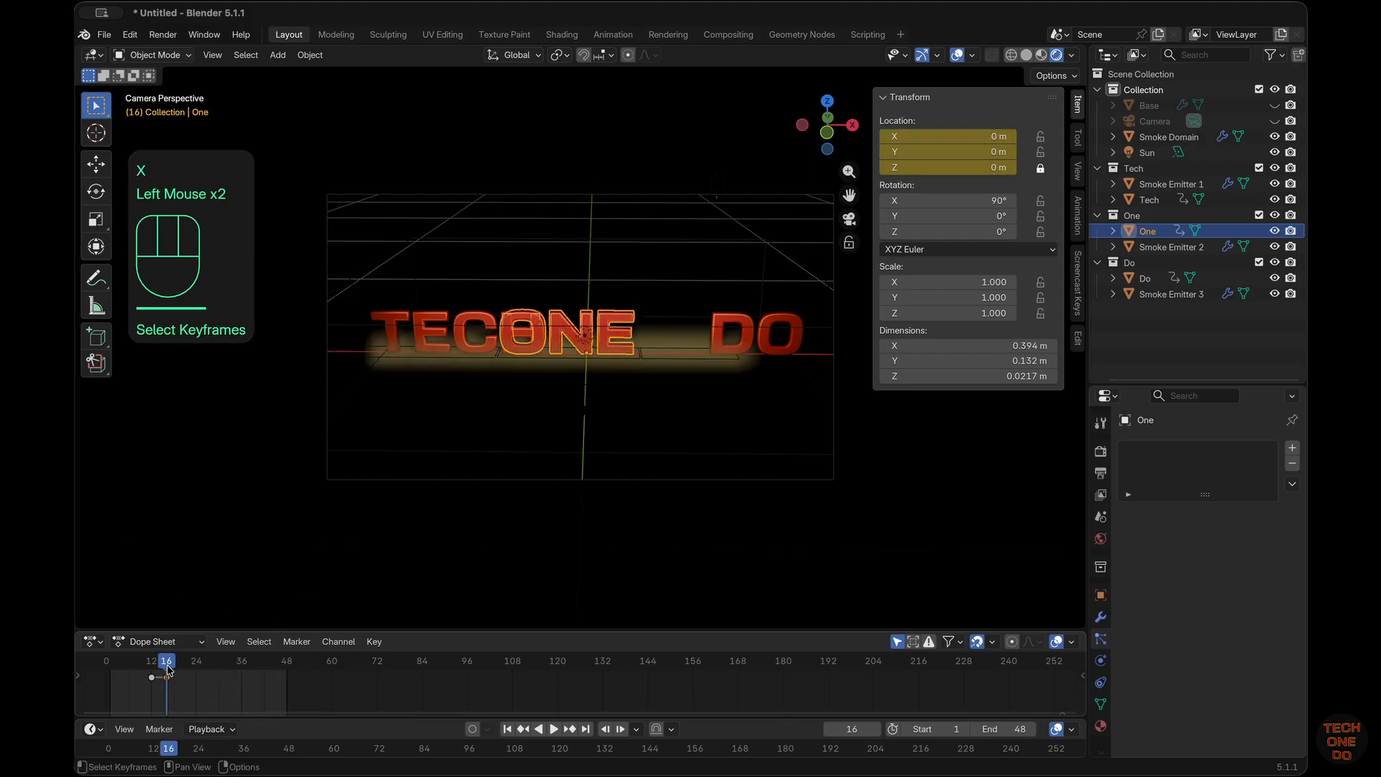
pyautogui.click(987, 135)
pyautogui.press('Return')
pyautogui.press('i')
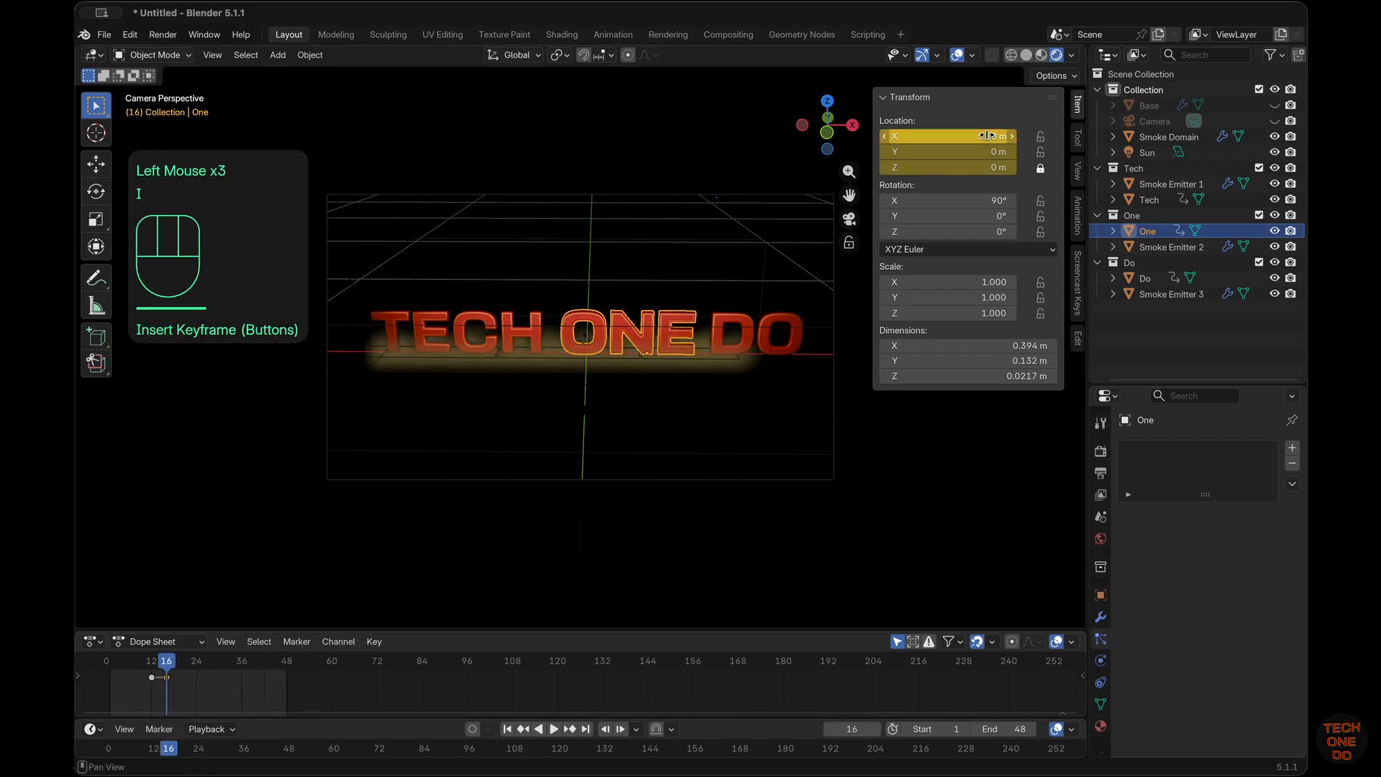
# Step: Set the One text's X location to 0.18 m at frame 12 and keyframe it
pyautogui.click(155, 662)
pyautogui.click(152, 663)
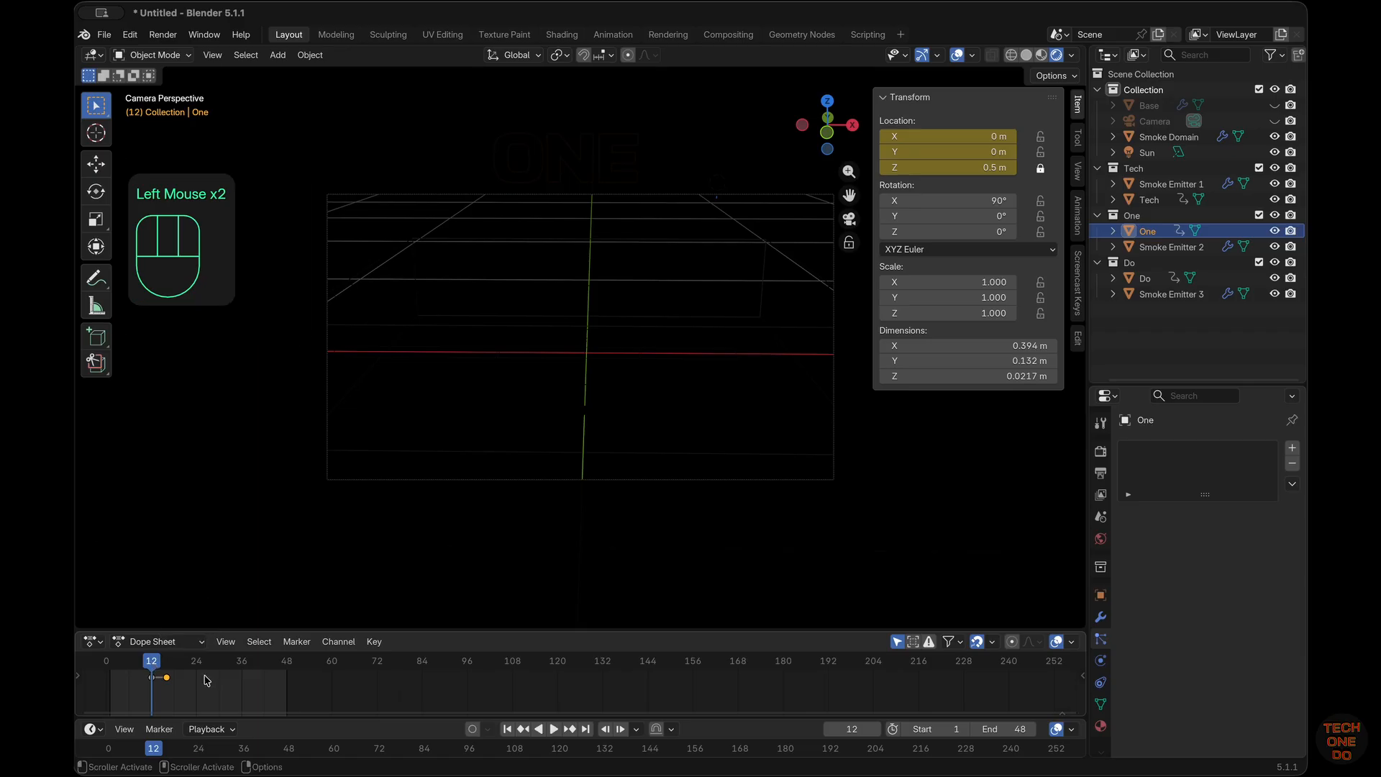
pyautogui.click(999, 138)
pyautogui.press('super+v')
pyautogui.press('Return')
pyautogui.press('i')
pyautogui.click(1006, 151)
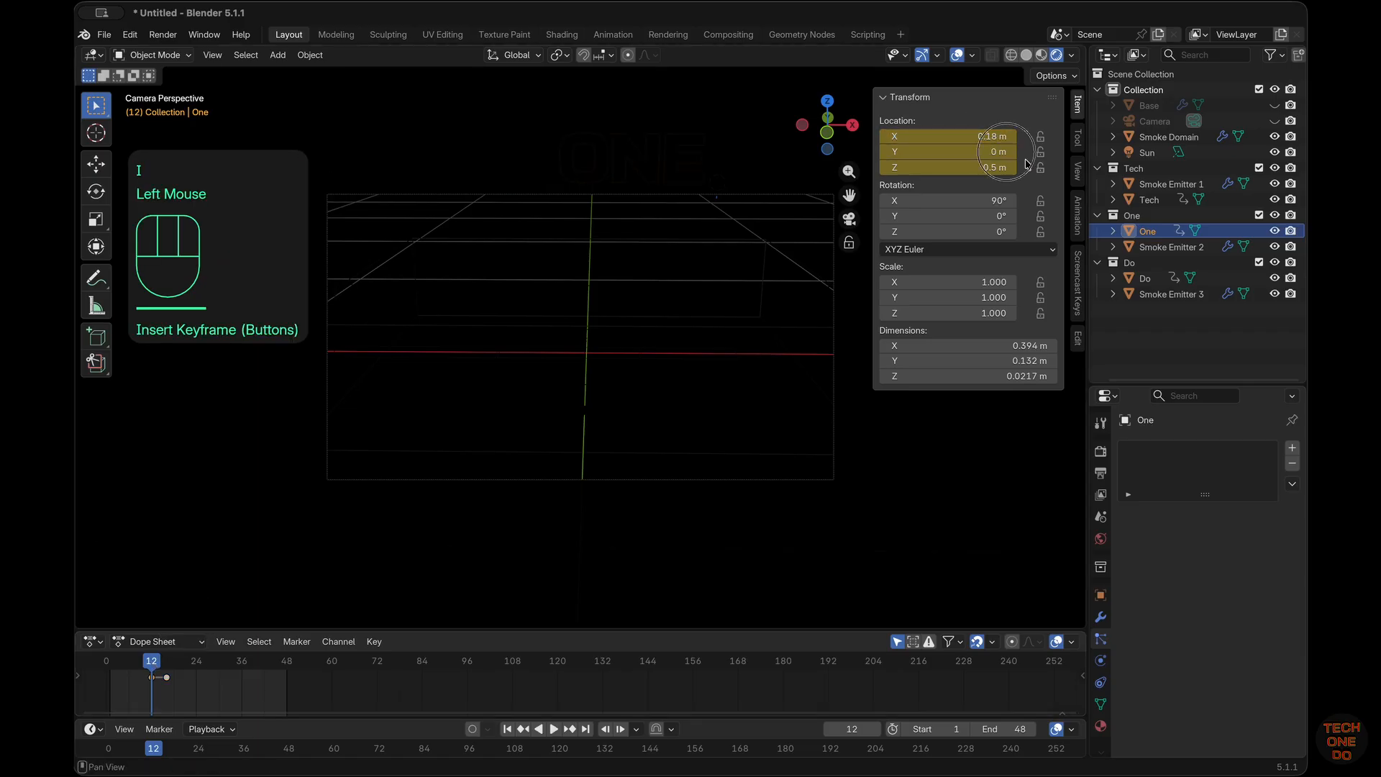
# Step: Play the animation from the first frame to check the spacing of the falling words, and stop playback
pyautogui.click(508, 729)
pyautogui.click(556, 730)
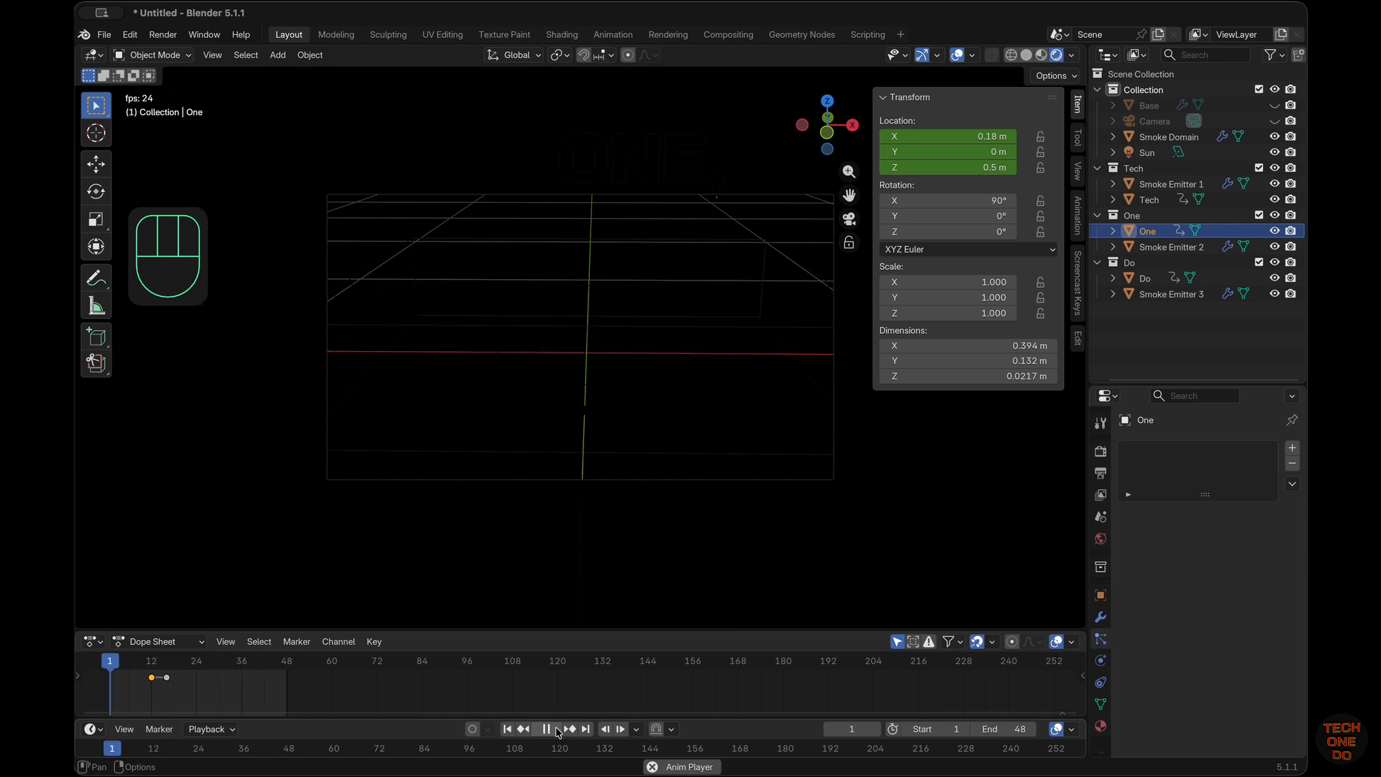
pyautogui.click(557, 730)
pyautogui.click(776, 733)
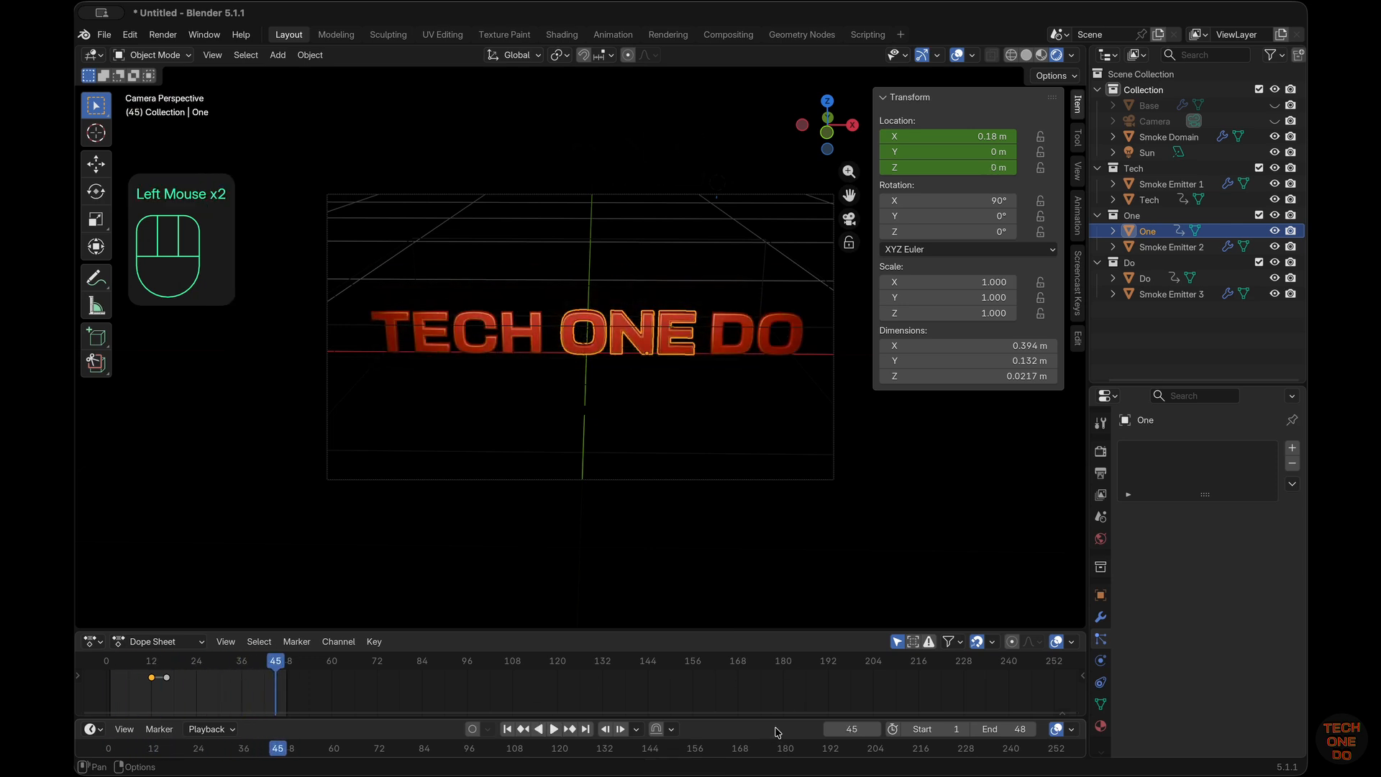
# Step: Move Smoke Emitter 2 along the X axis so it lies beneath the One text
pyautogui.click(759, 344)
pyautogui.click(766, 348)
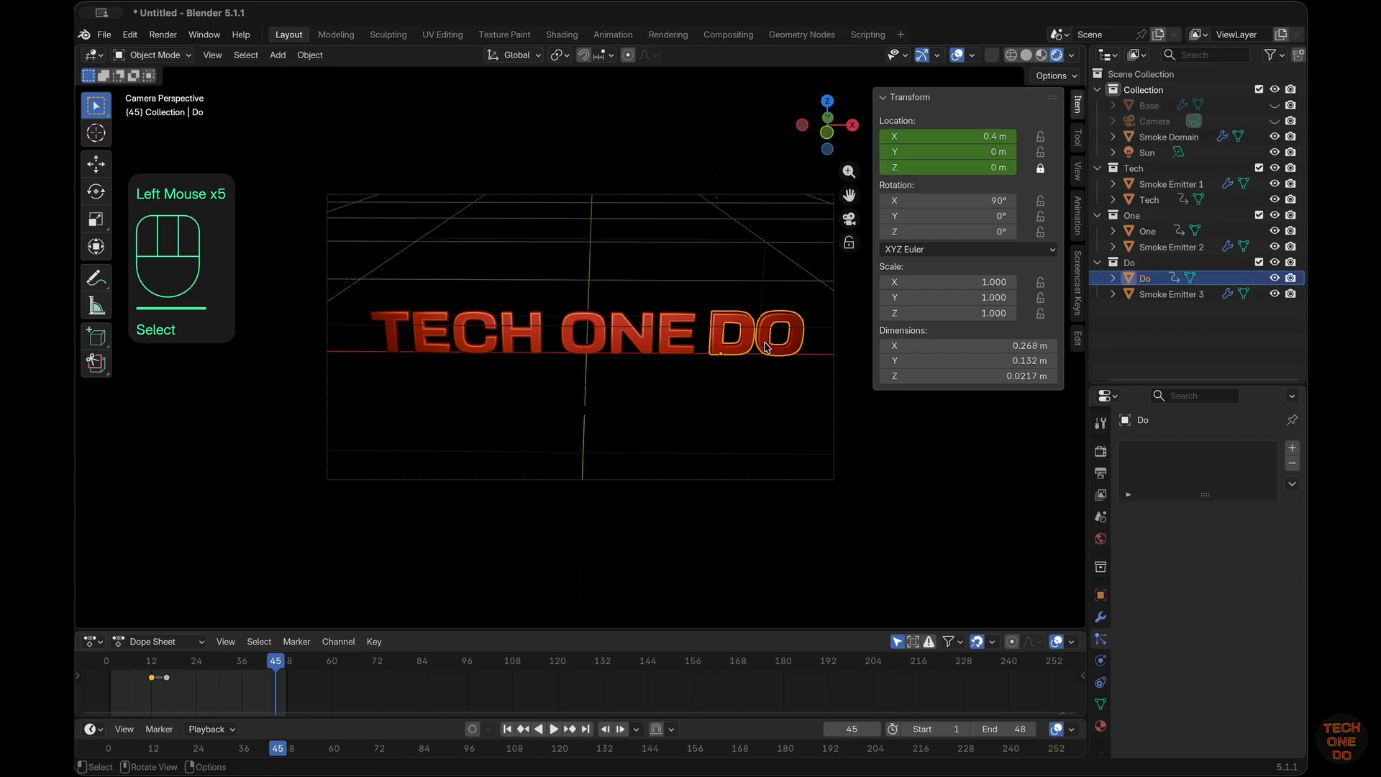
pyautogui.click(1172, 293)
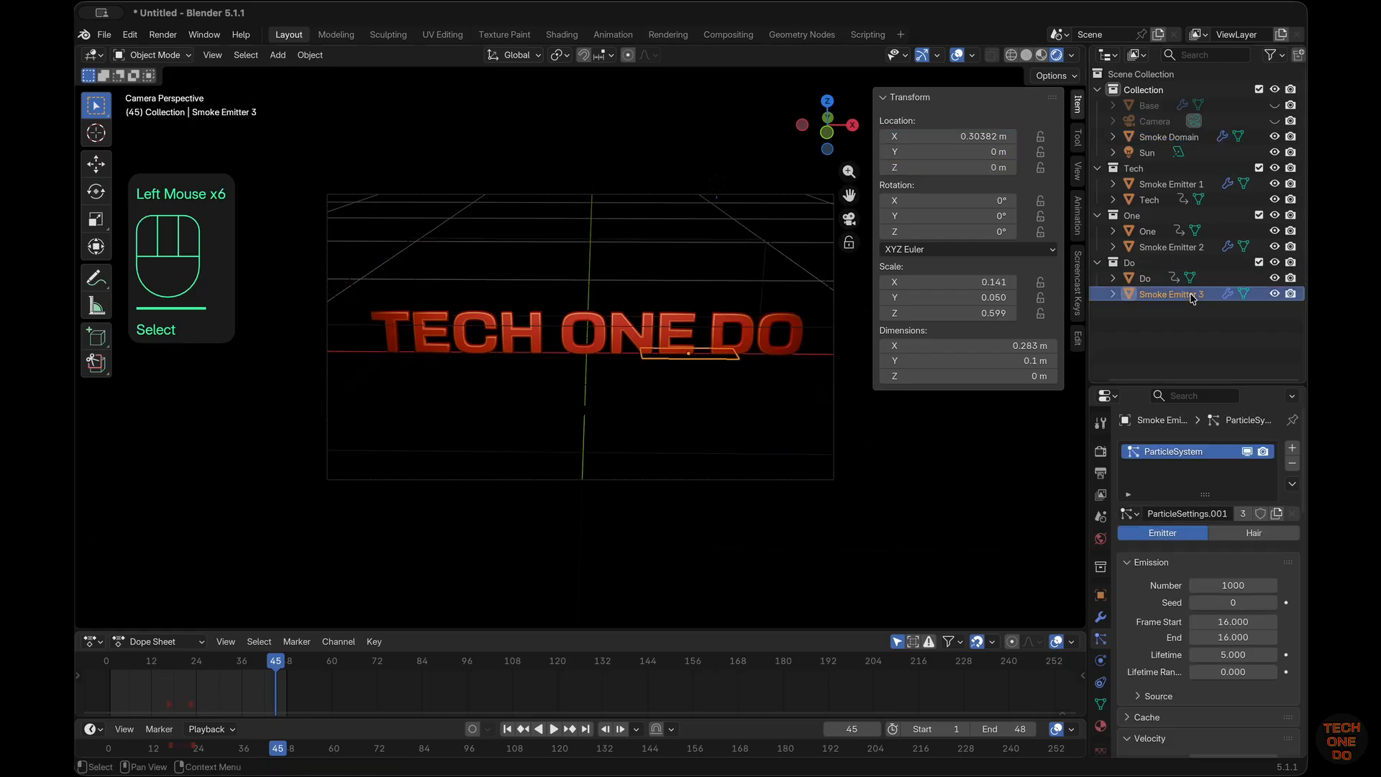
pyautogui.scroll(-10, 655, 428)
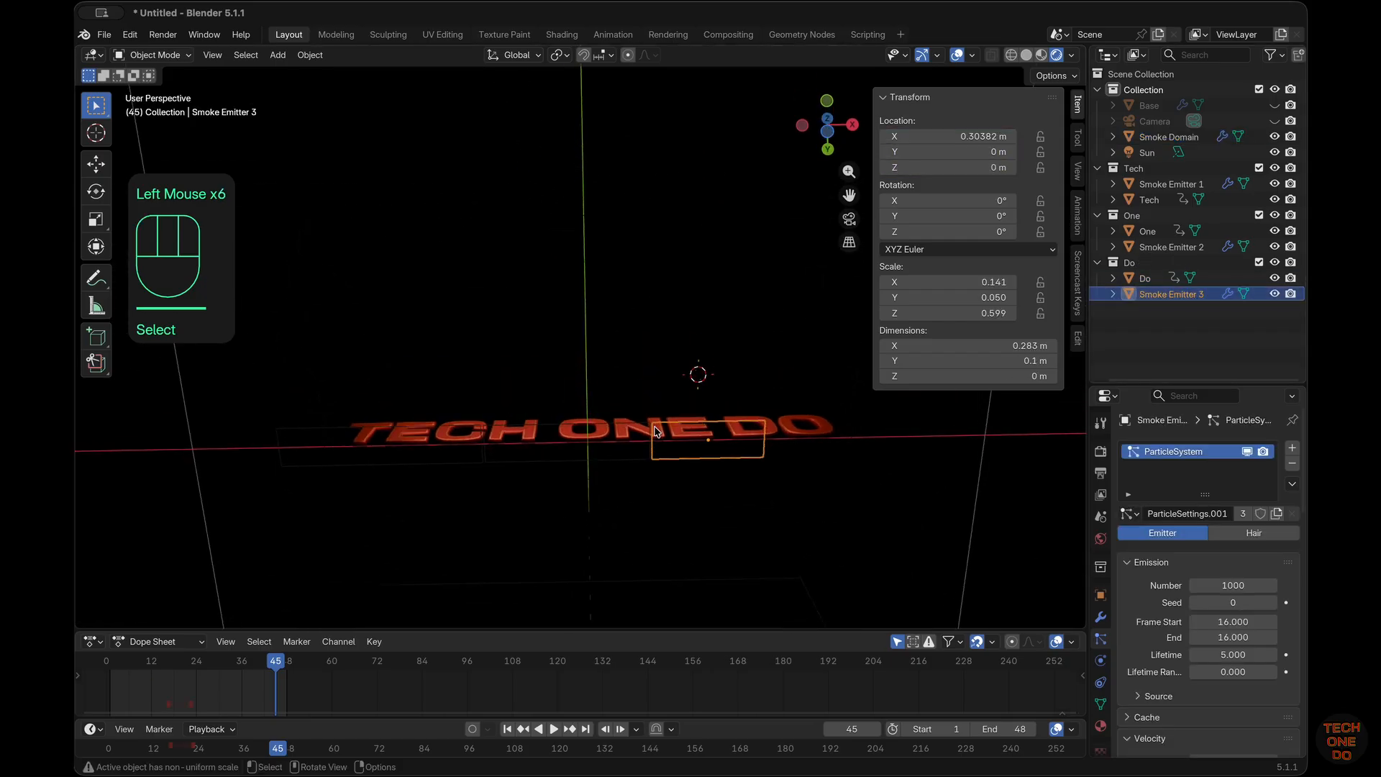
pyautogui.scroll(2, 656, 429)
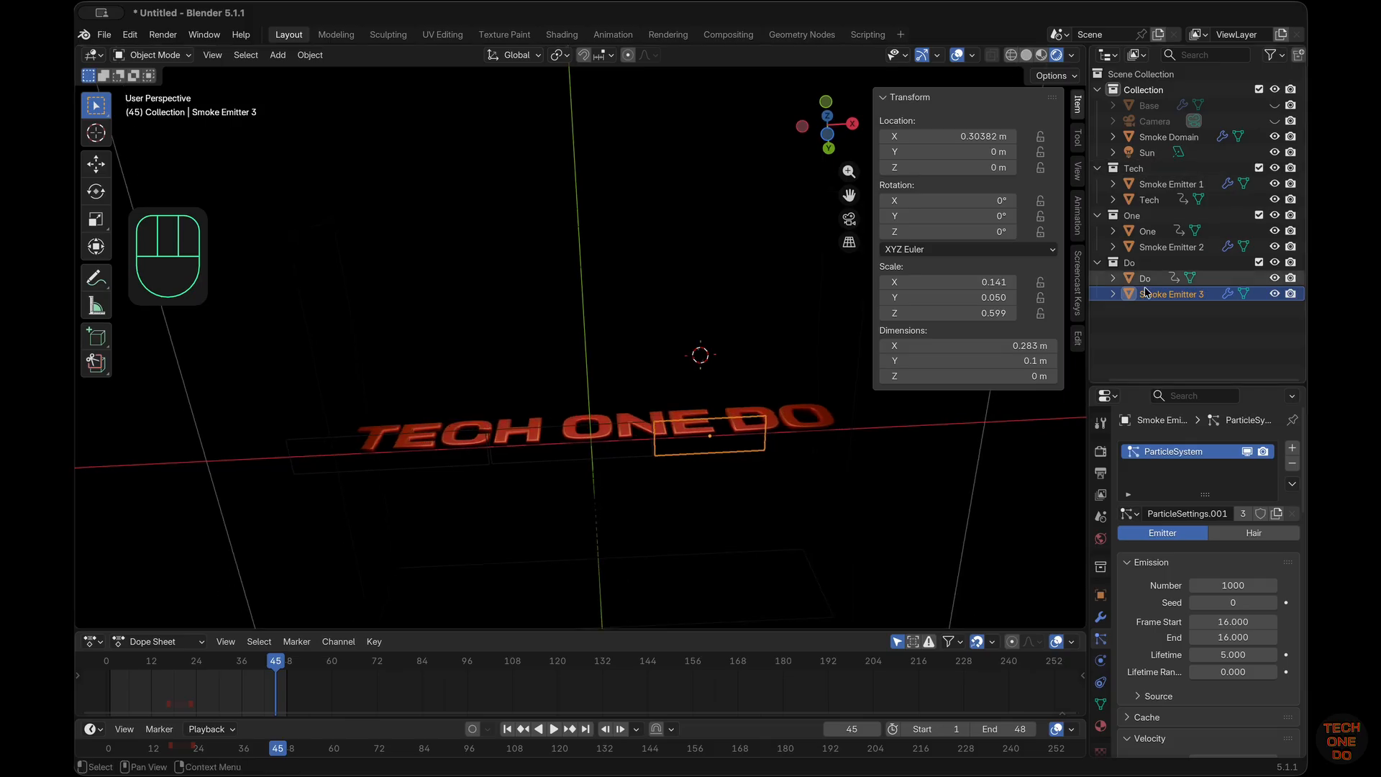
pyautogui.click(1170, 246)
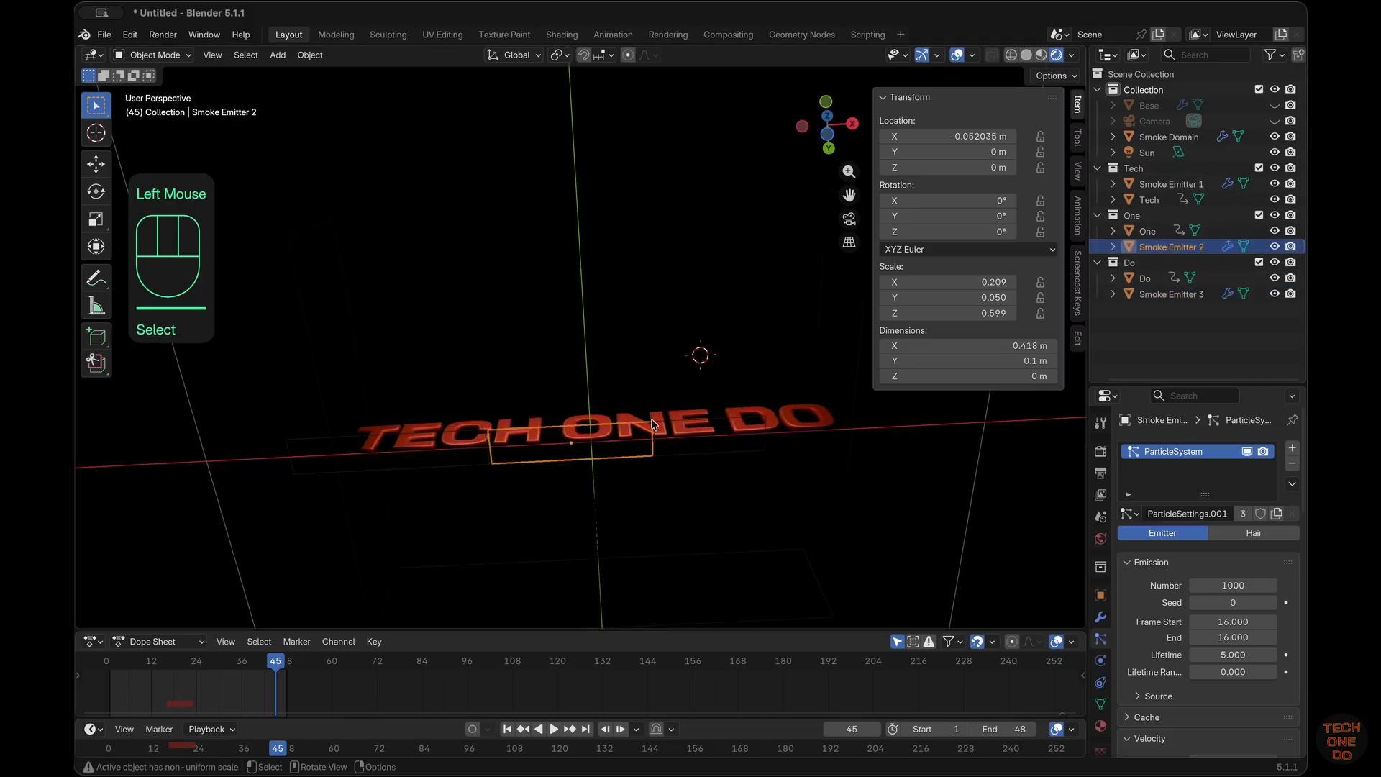
pyautogui.press('g')
pyautogui.press('x')
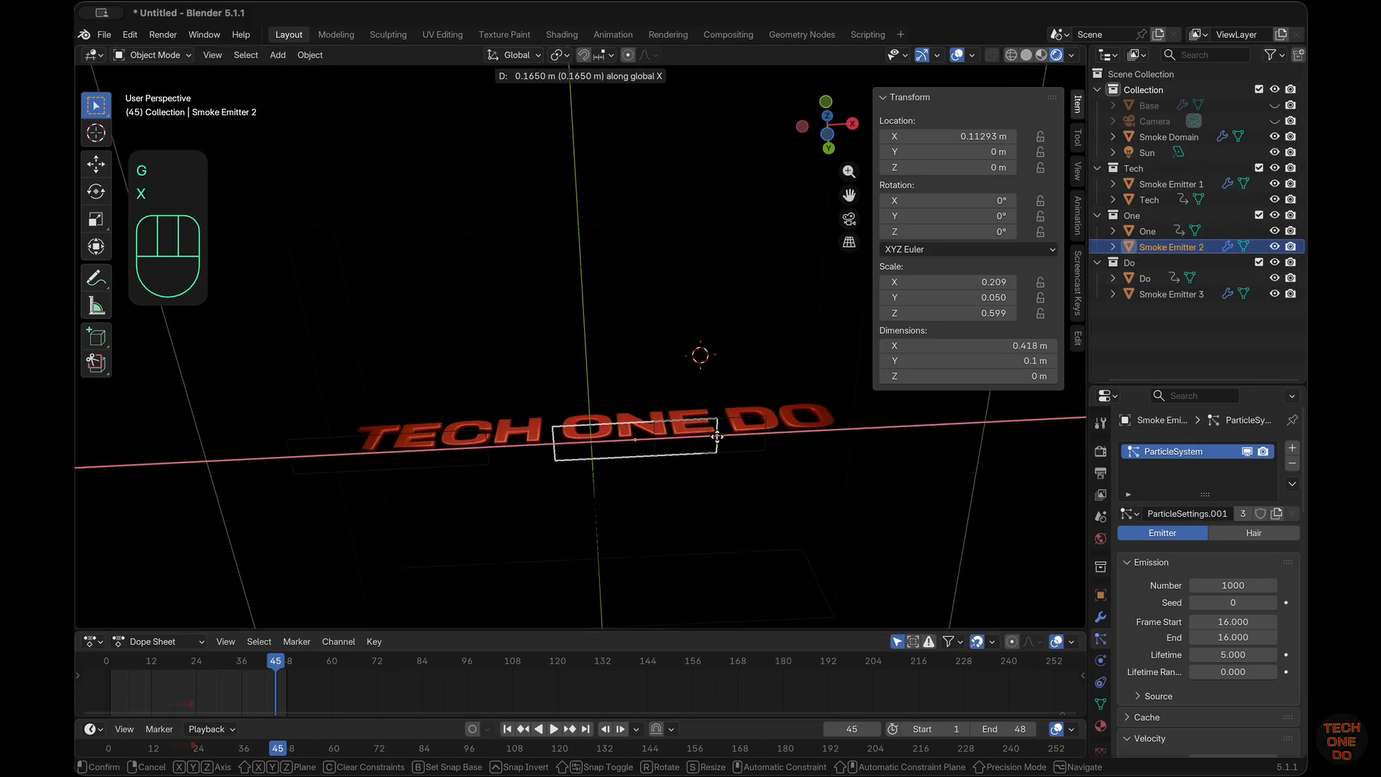
pyautogui.click(774, 432)
# Step: Move Smoke Emitter 3 along the X axis to about 0.50 m, beneath the Do text
pyautogui.click(1167, 295)
pyautogui.press('g')
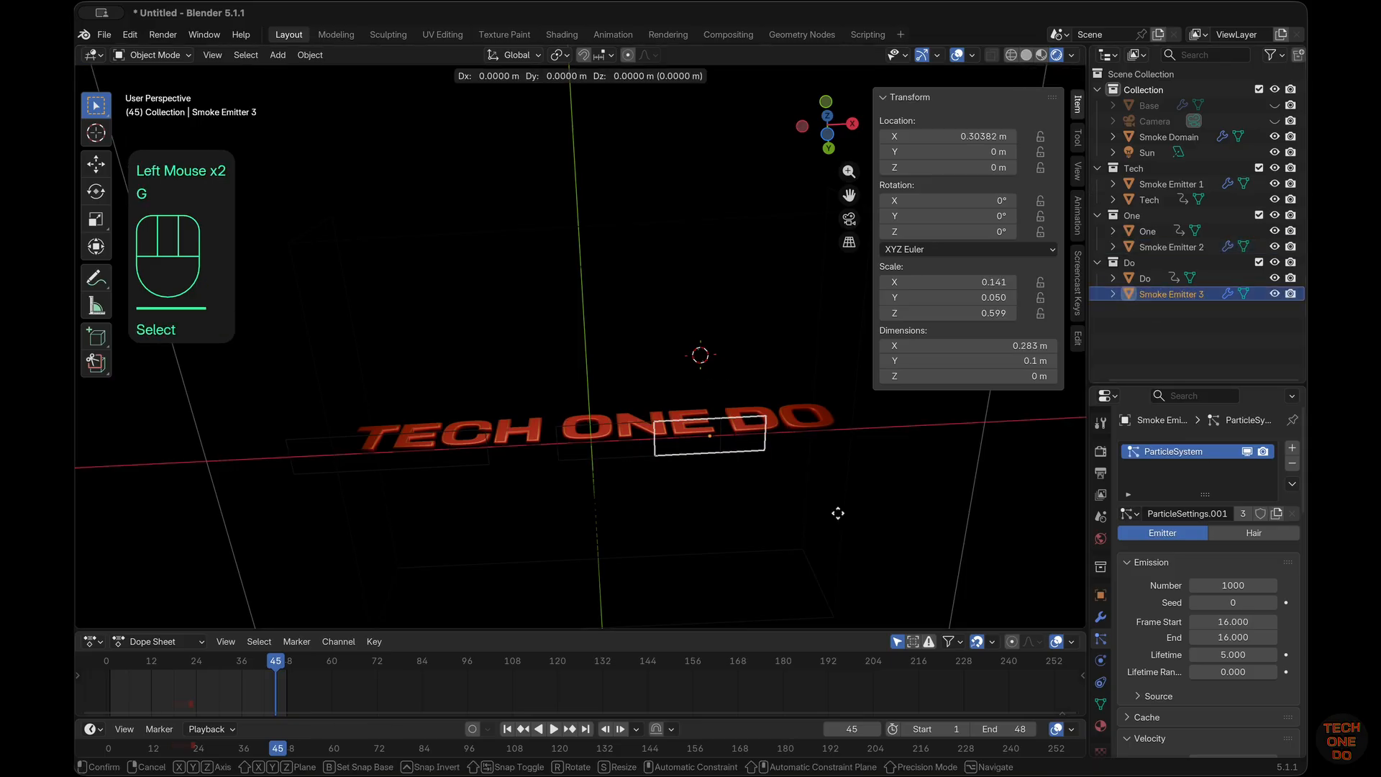
pyautogui.press('x')
pyautogui.click(914, 505)
pyautogui.press('KP_1')
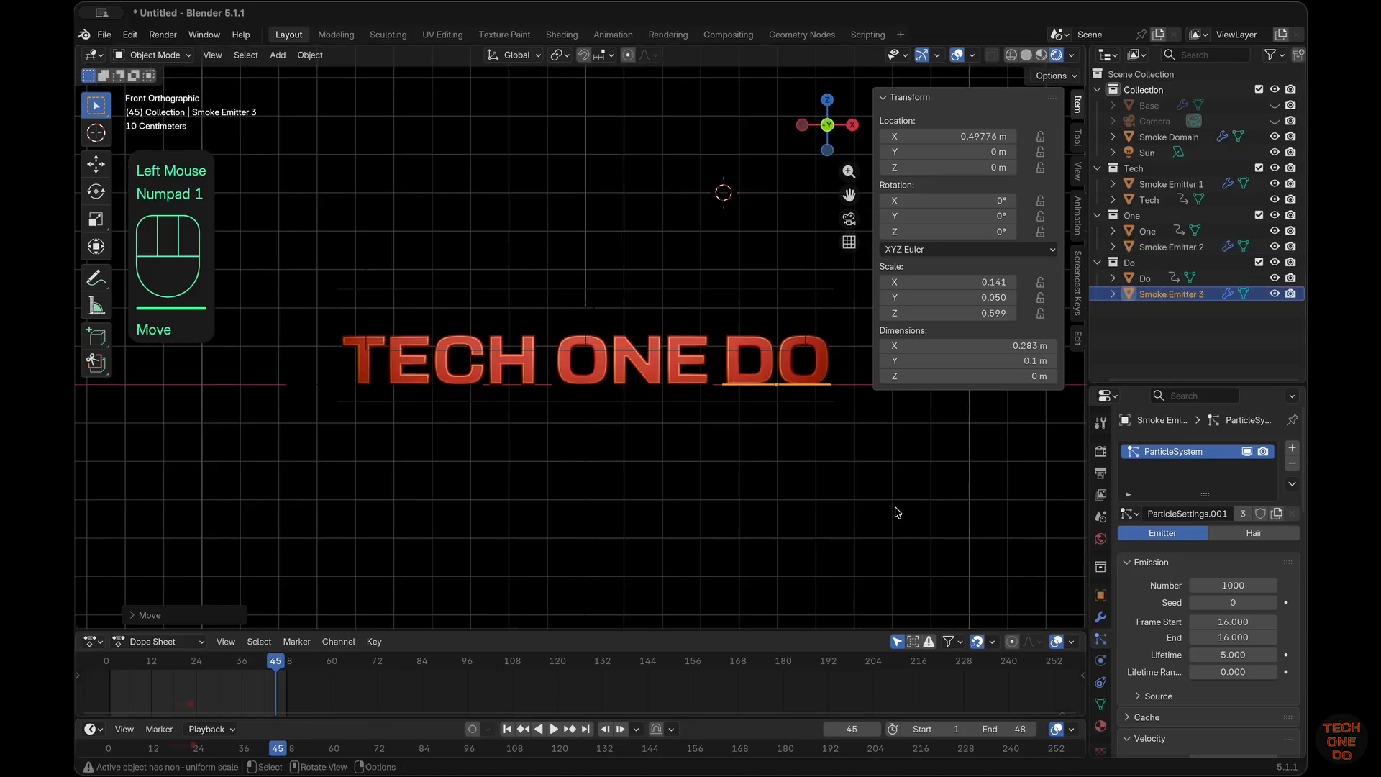
# Step: Move Smoke Emitter 1 along the X axis to about -0.37 m, beneath the Tech text
pyautogui.click(464, 385)
pyautogui.click(465, 385)
pyautogui.click(509, 385)
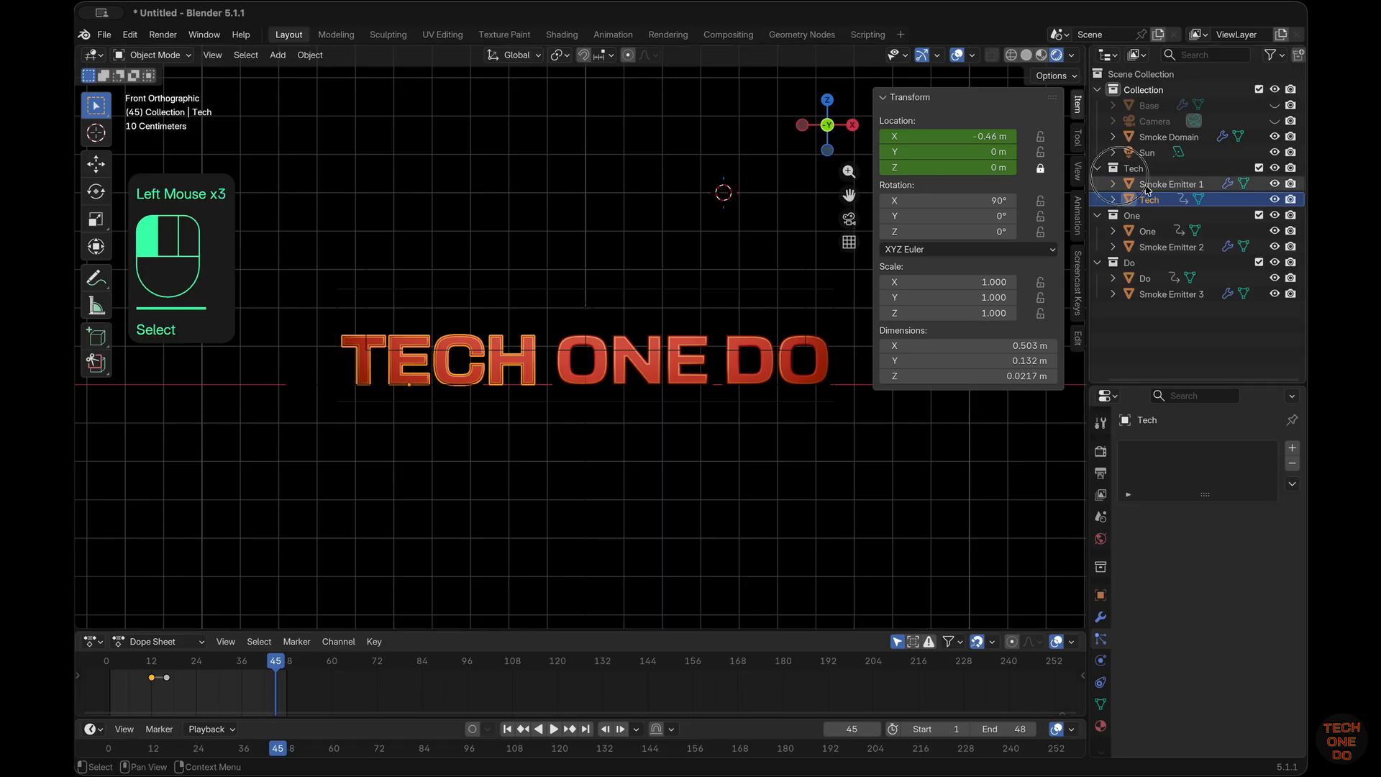
pyautogui.moveTo(510, 385); pyautogui.dragTo(730, 456, button='middle')
pyautogui.press('g')
pyautogui.press('x')
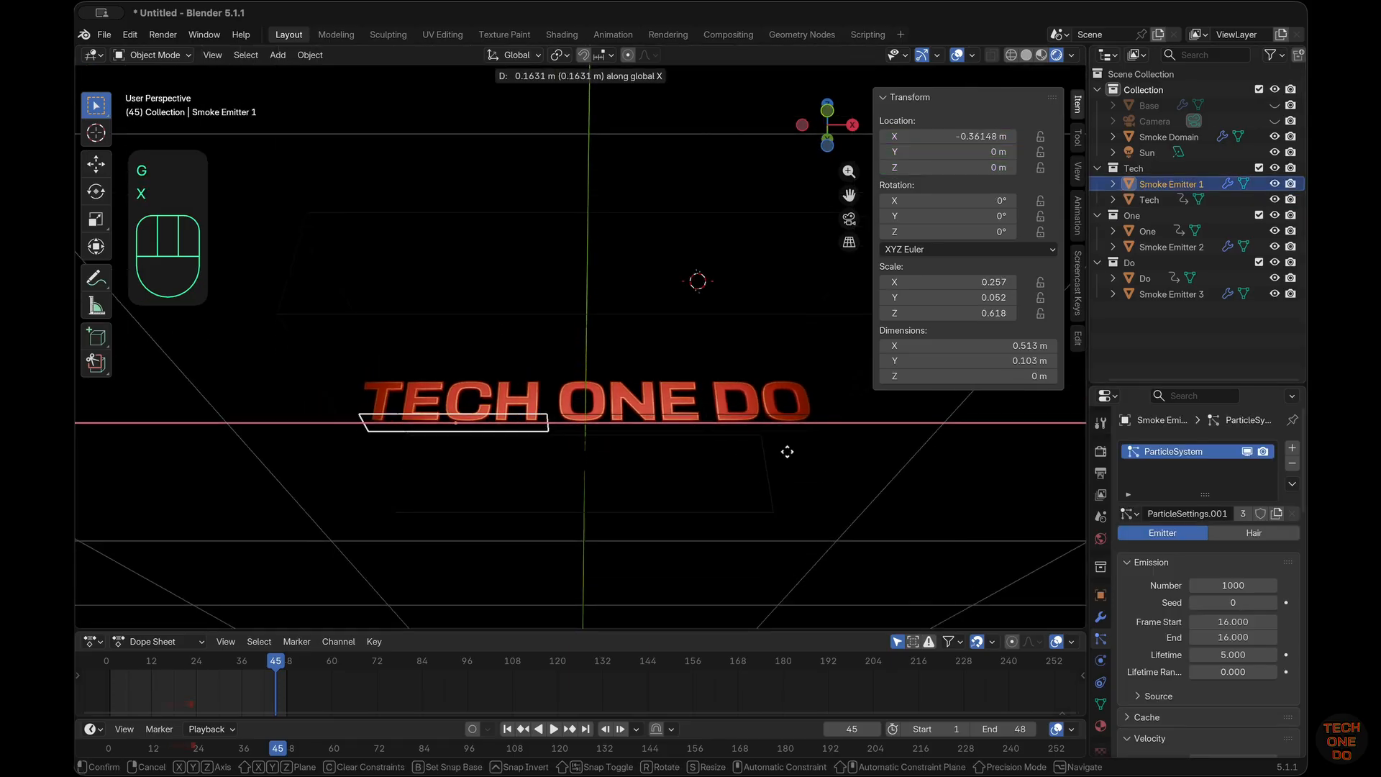
pyautogui.click(782, 454)
pyautogui.press('KP_1')
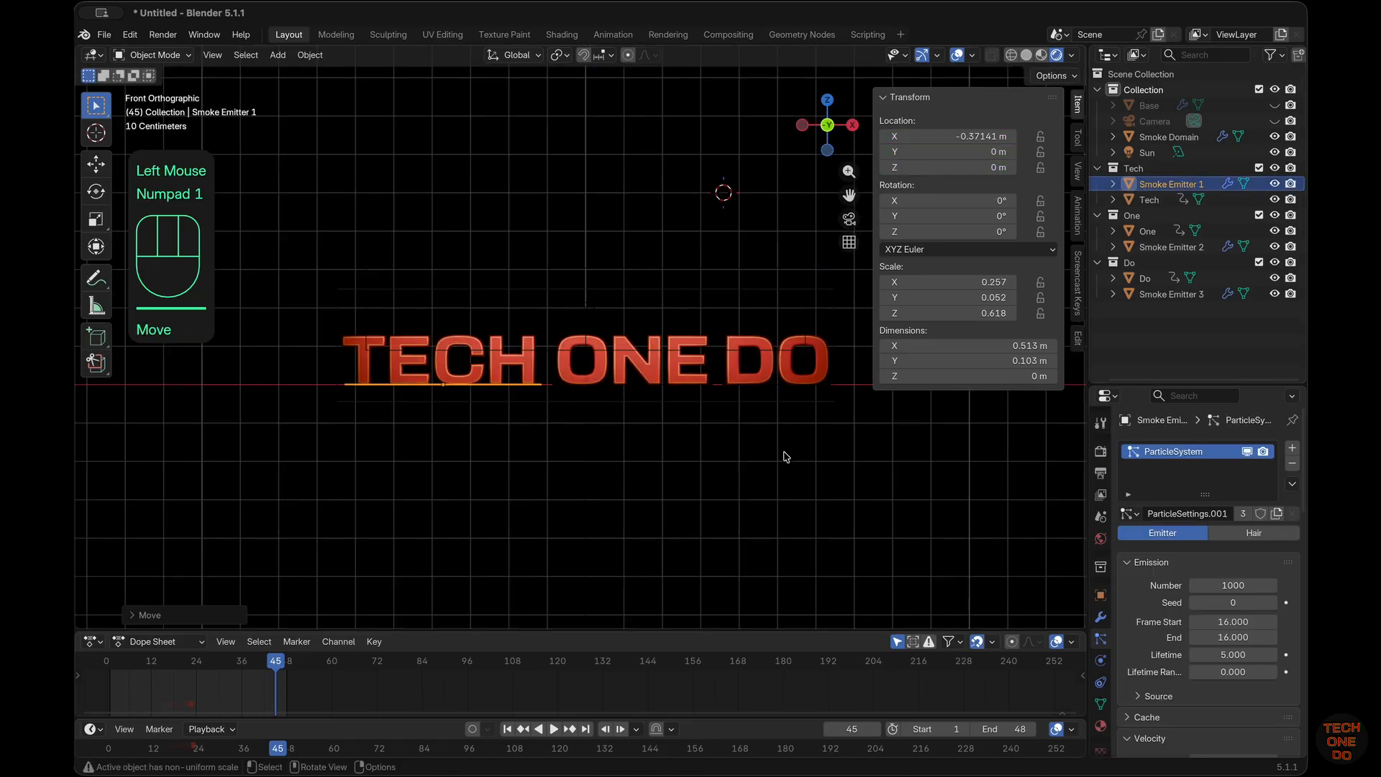
pyautogui.click(787, 457)
# Step: Play the animation from the first frame in camera view to check the repositioned smoke emitters
pyautogui.moveTo(786, 457); pyautogui.dragTo(787, 456, button='middle')
pyautogui.click(507, 729)
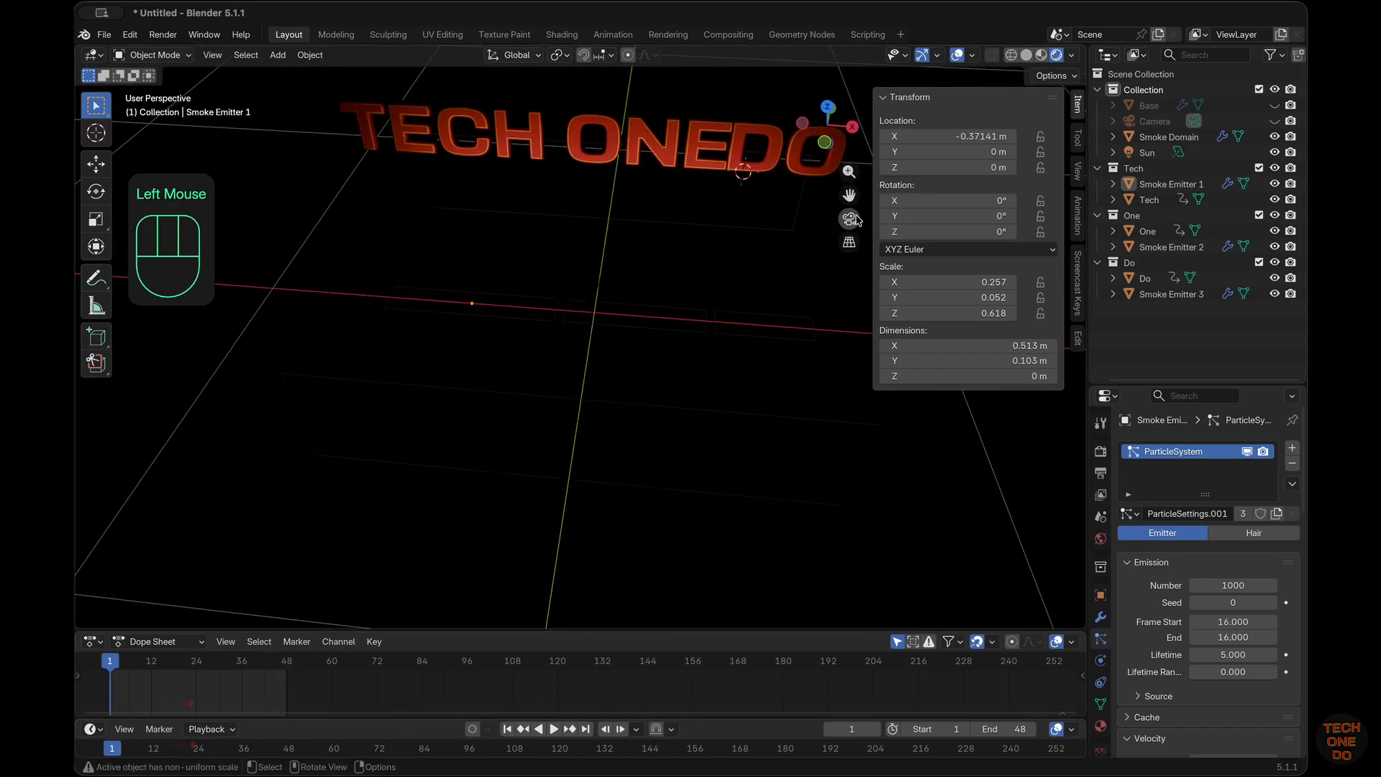
pyautogui.click(849, 219)
pyautogui.click(555, 729)
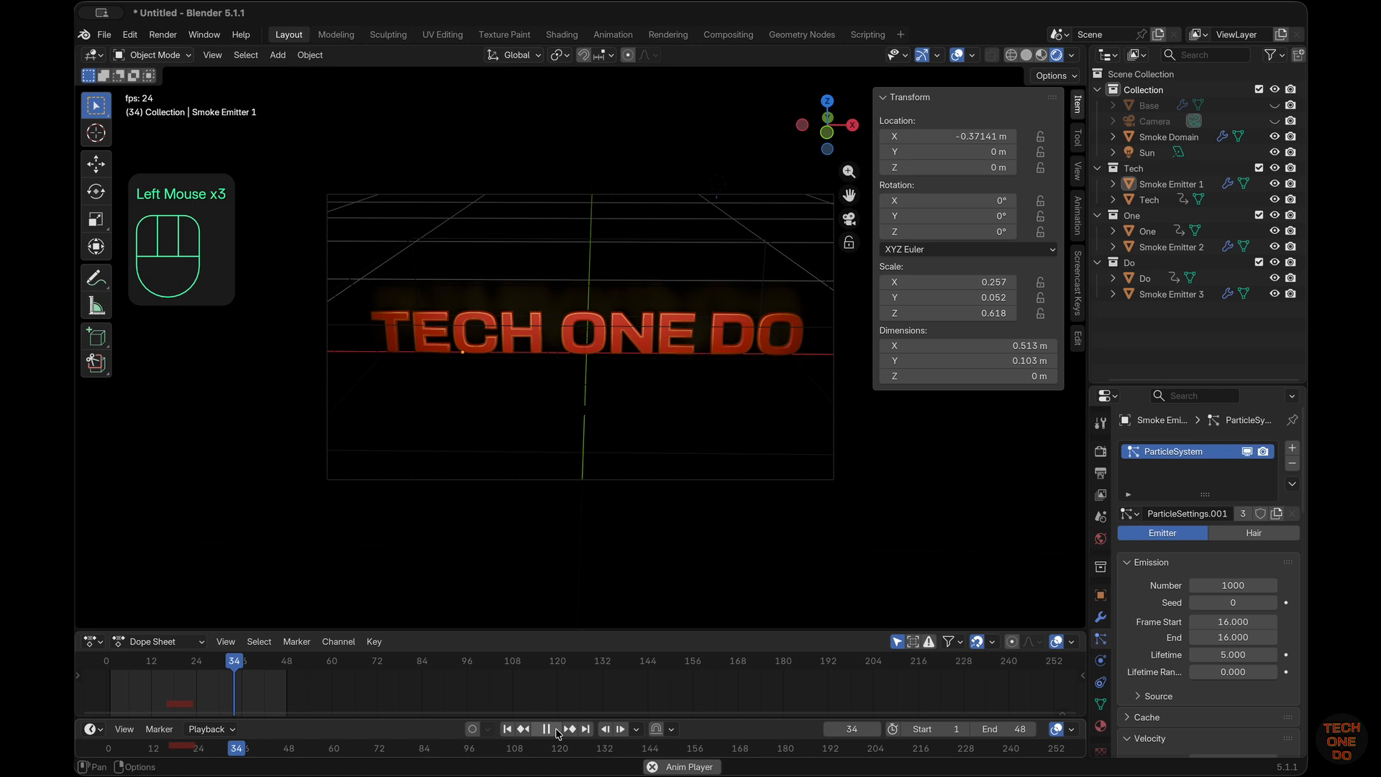
pyautogui.click(555, 729)
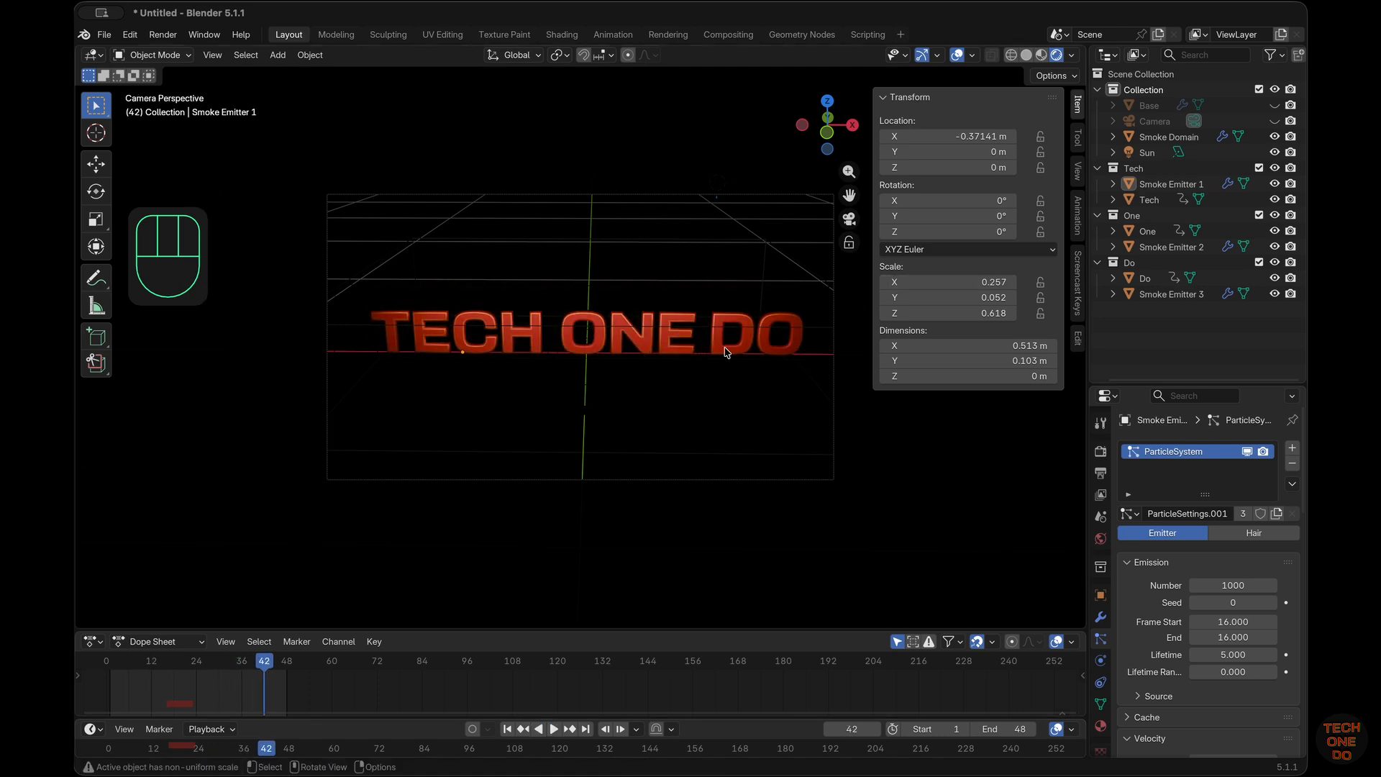
# Step: Shift both of the One text's keyframes 4 frames later so its fall starts at frame 16
pyautogui.click(1163, 203)
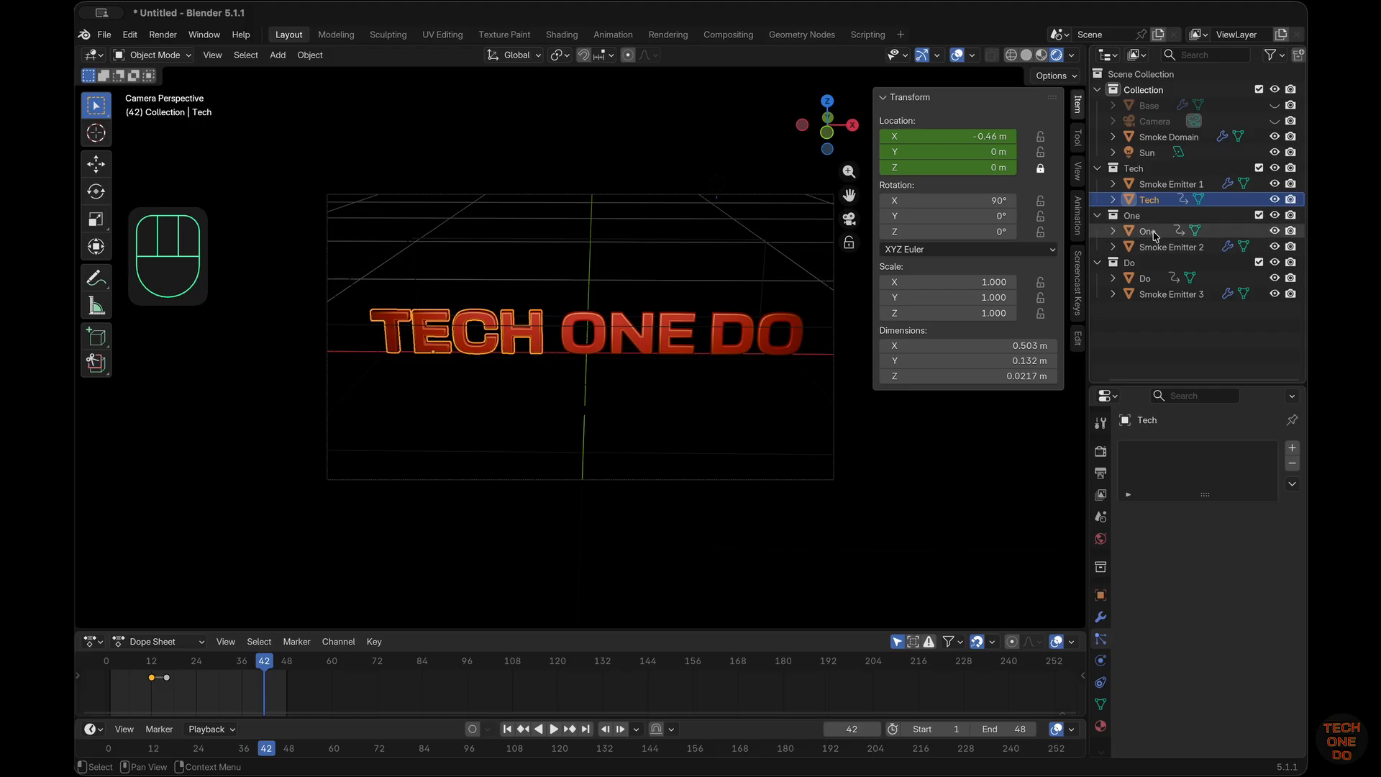
pyautogui.click(164, 667)
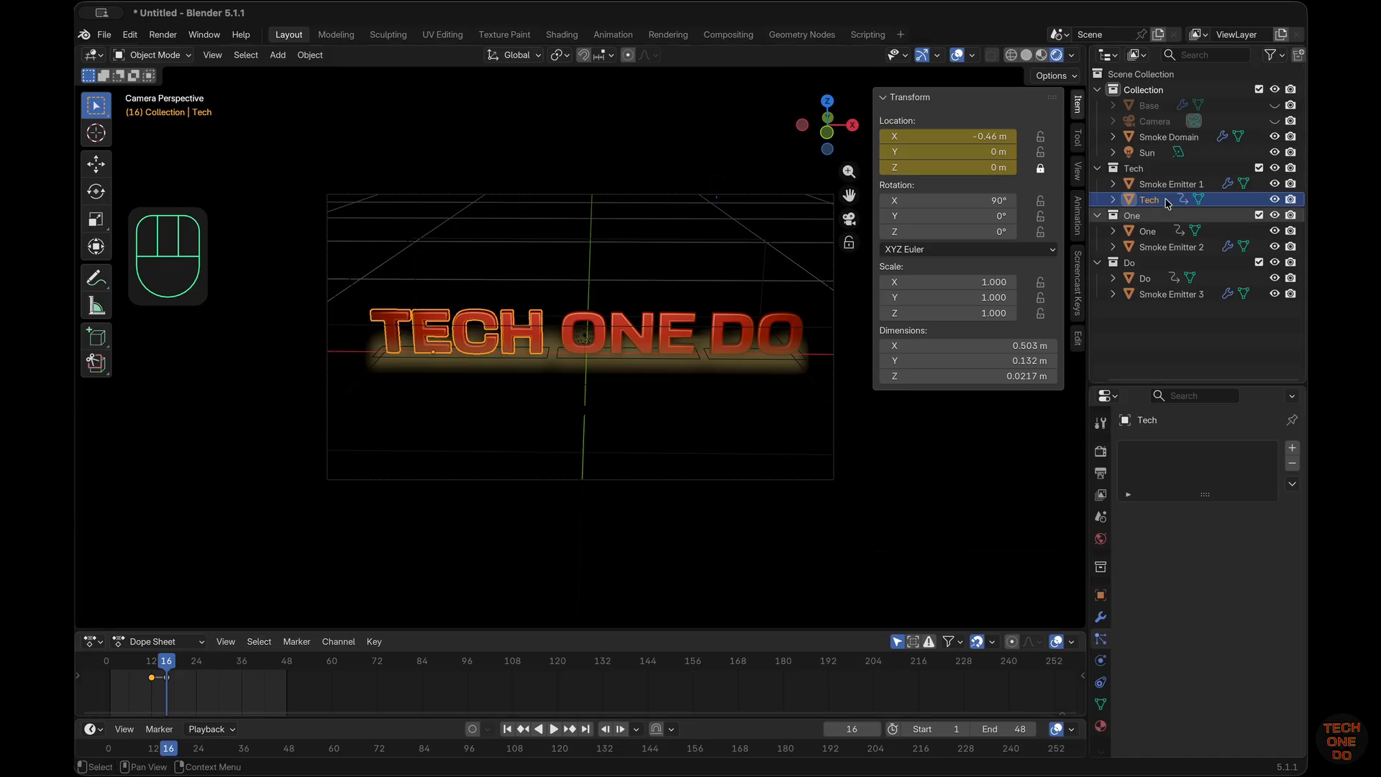
pyautogui.click(1148, 231)
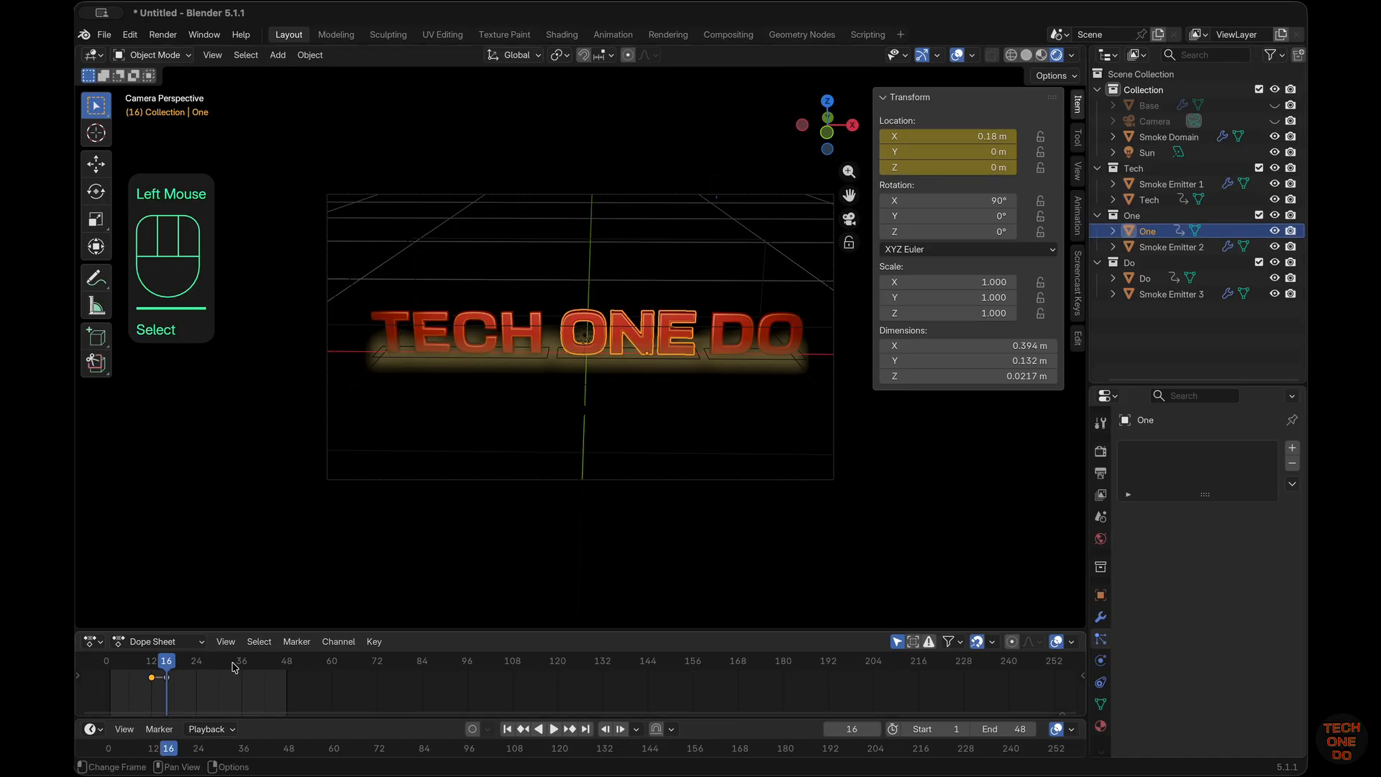
pyautogui.moveTo(183, 687); pyautogui.dragTo(151, 672)
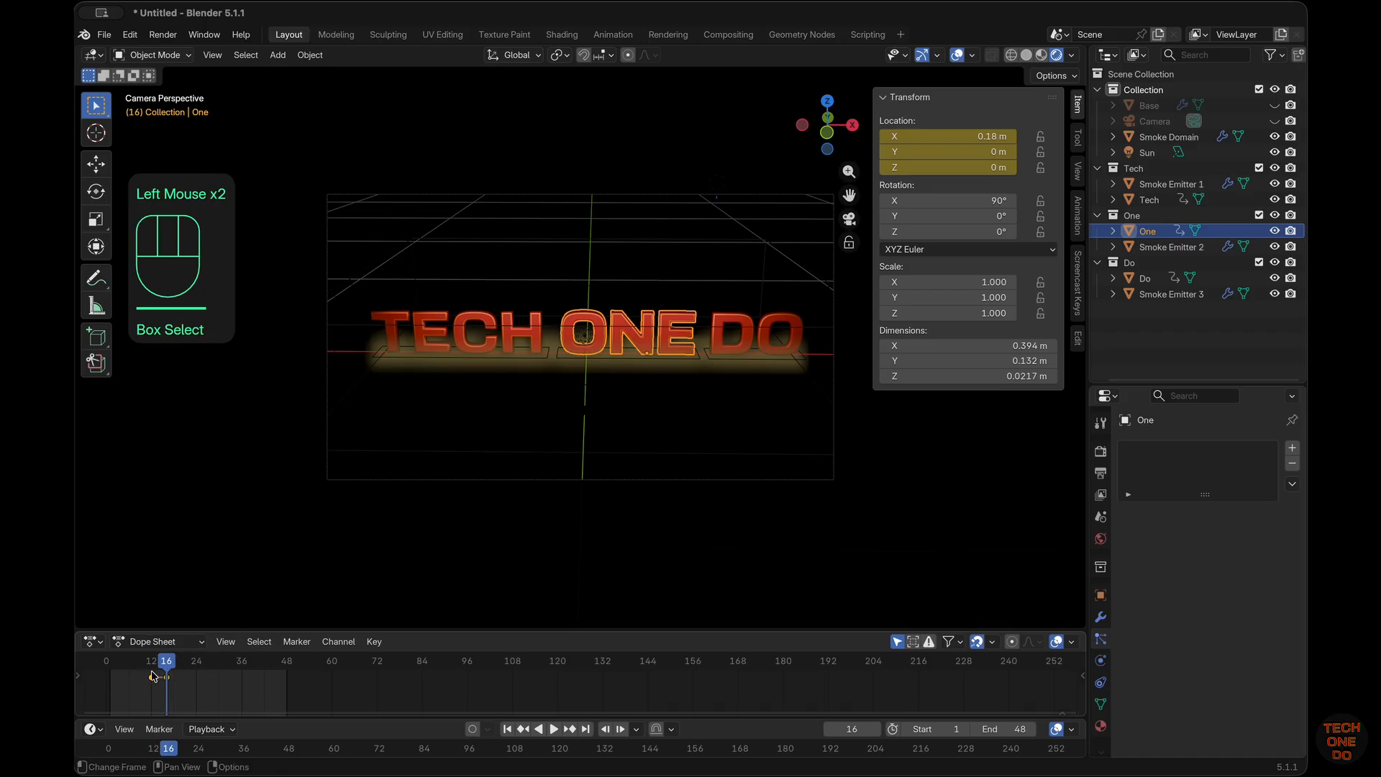
pyautogui.press('g')
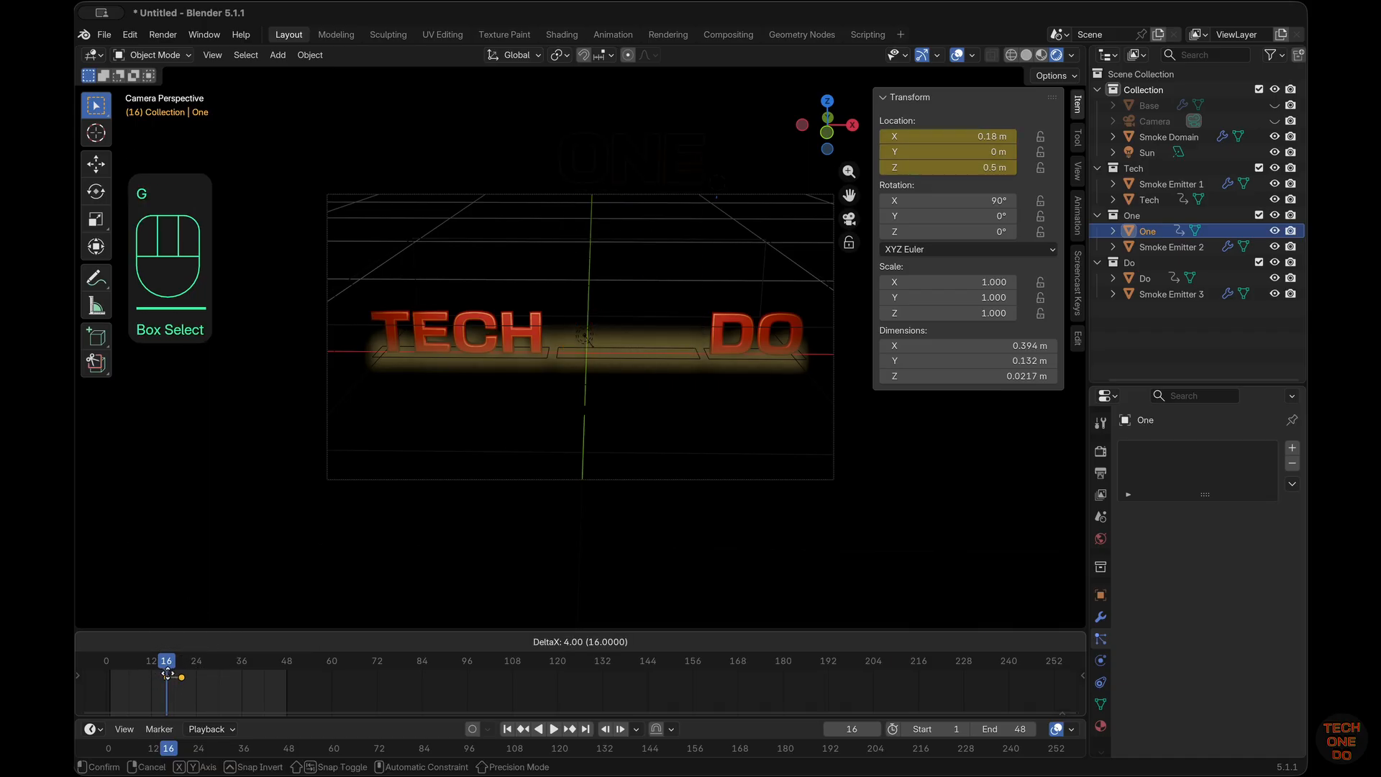
pyautogui.click(168, 675)
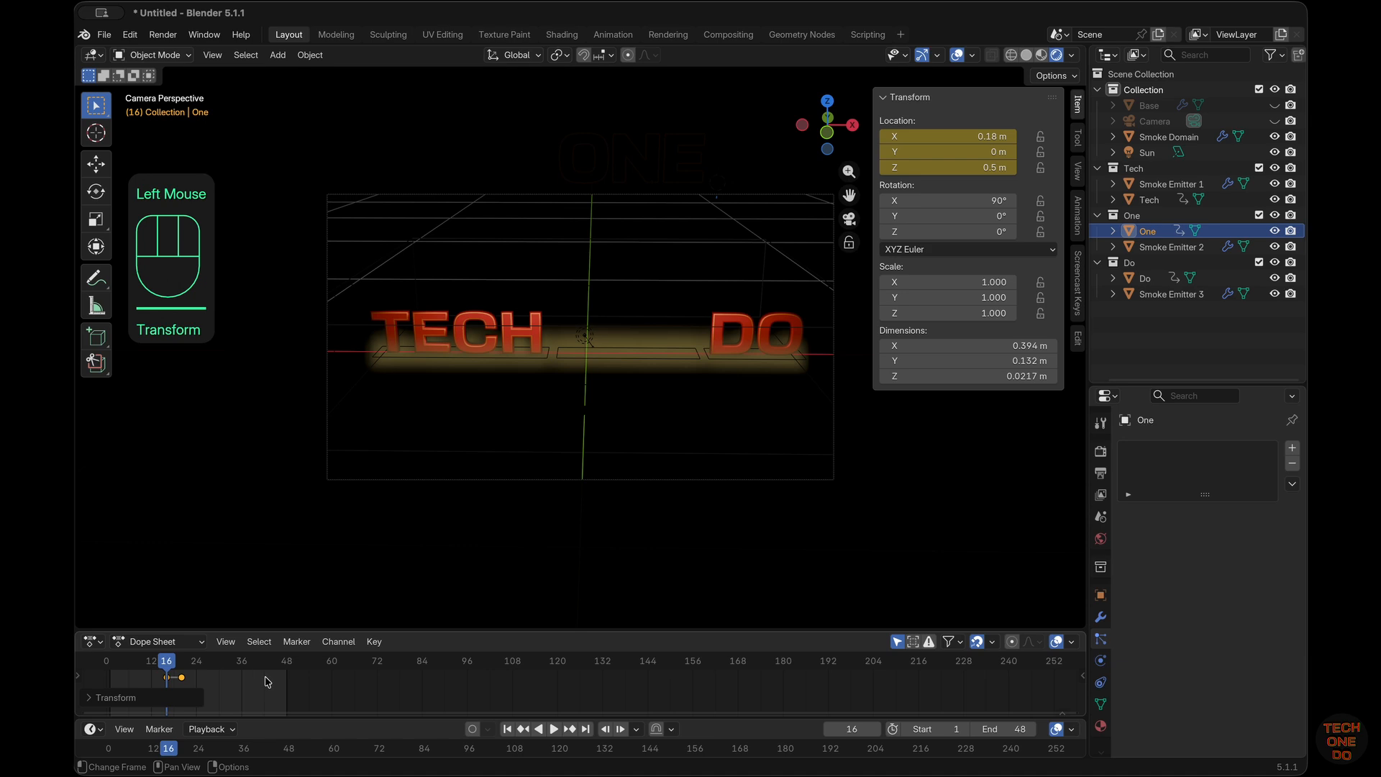
# Step: Shift both of the Do text's keyframes 8 frames later so its fall starts at frame 20
pyautogui.doubleClick(748, 338)
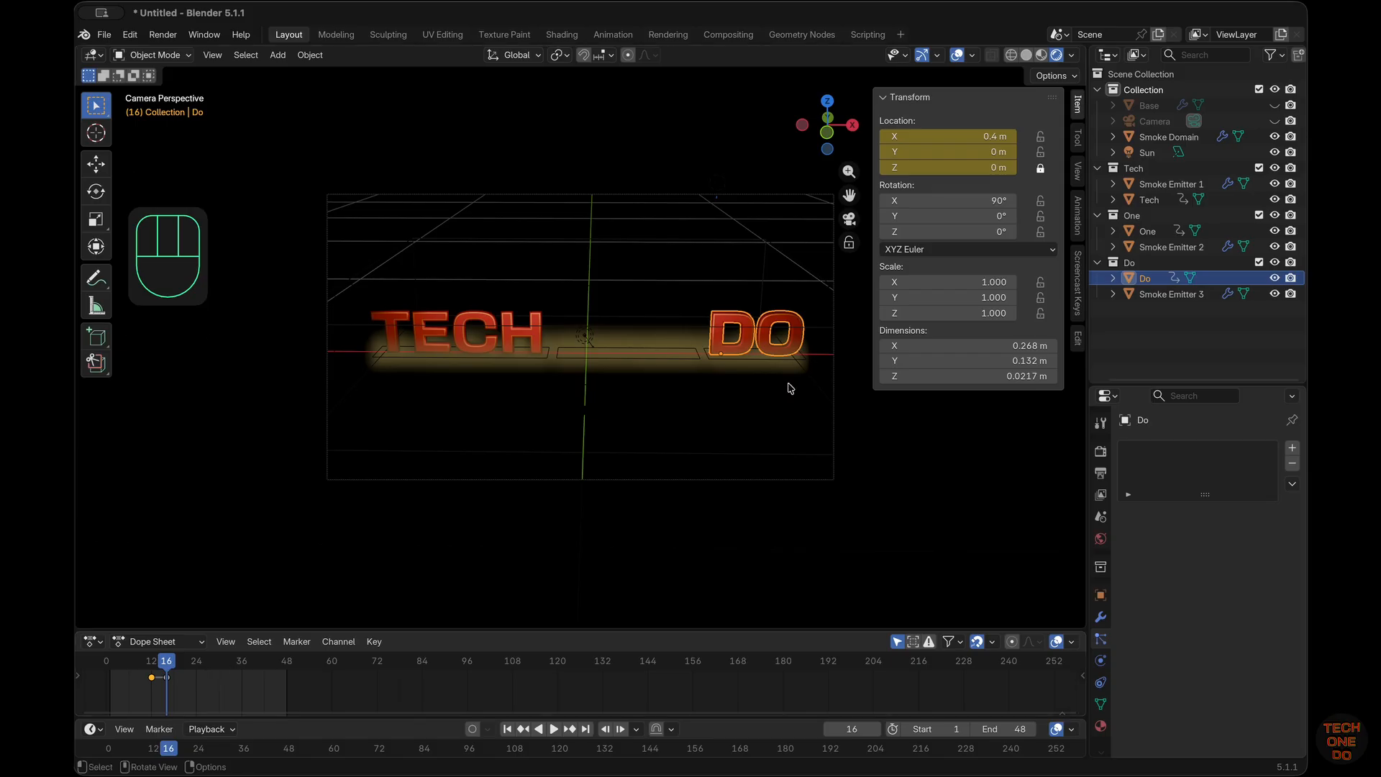
pyautogui.click(653, 352)
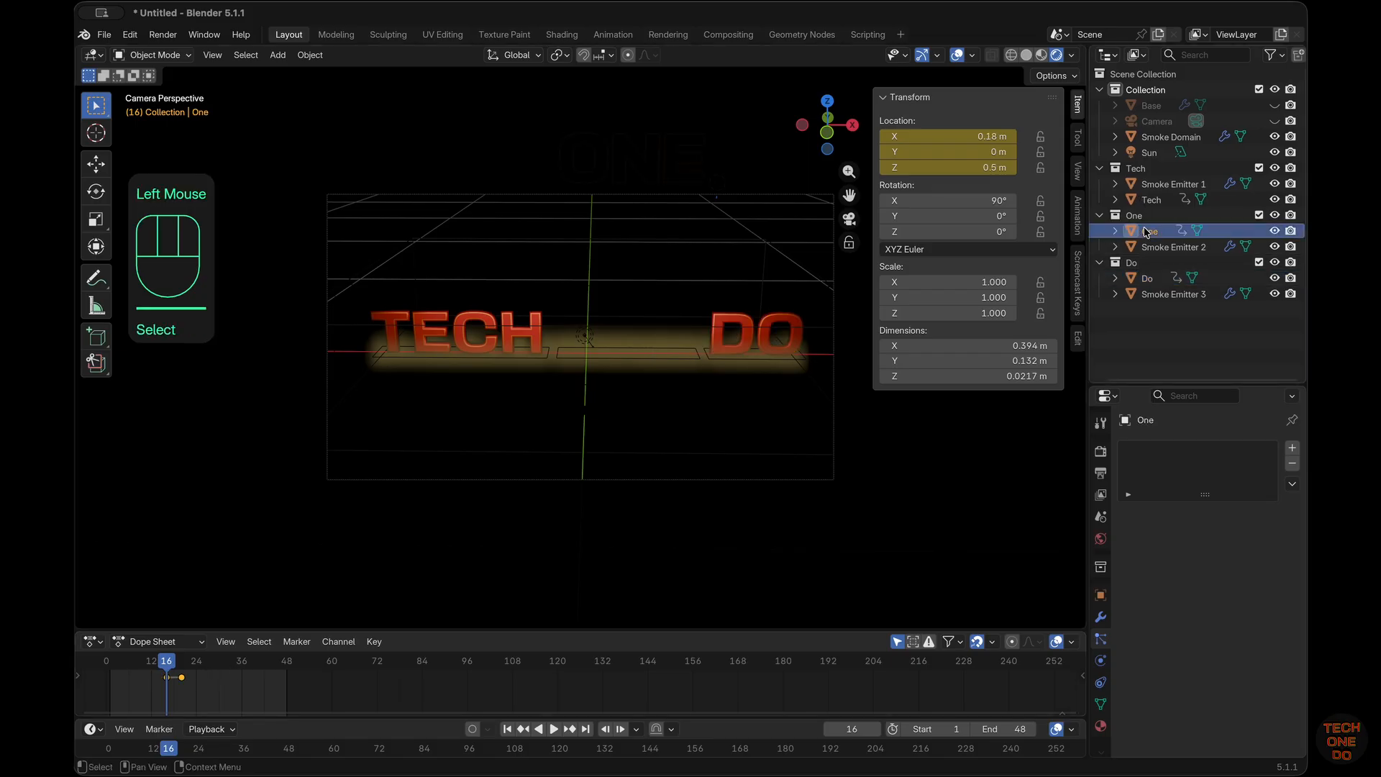
pyautogui.click(181, 670)
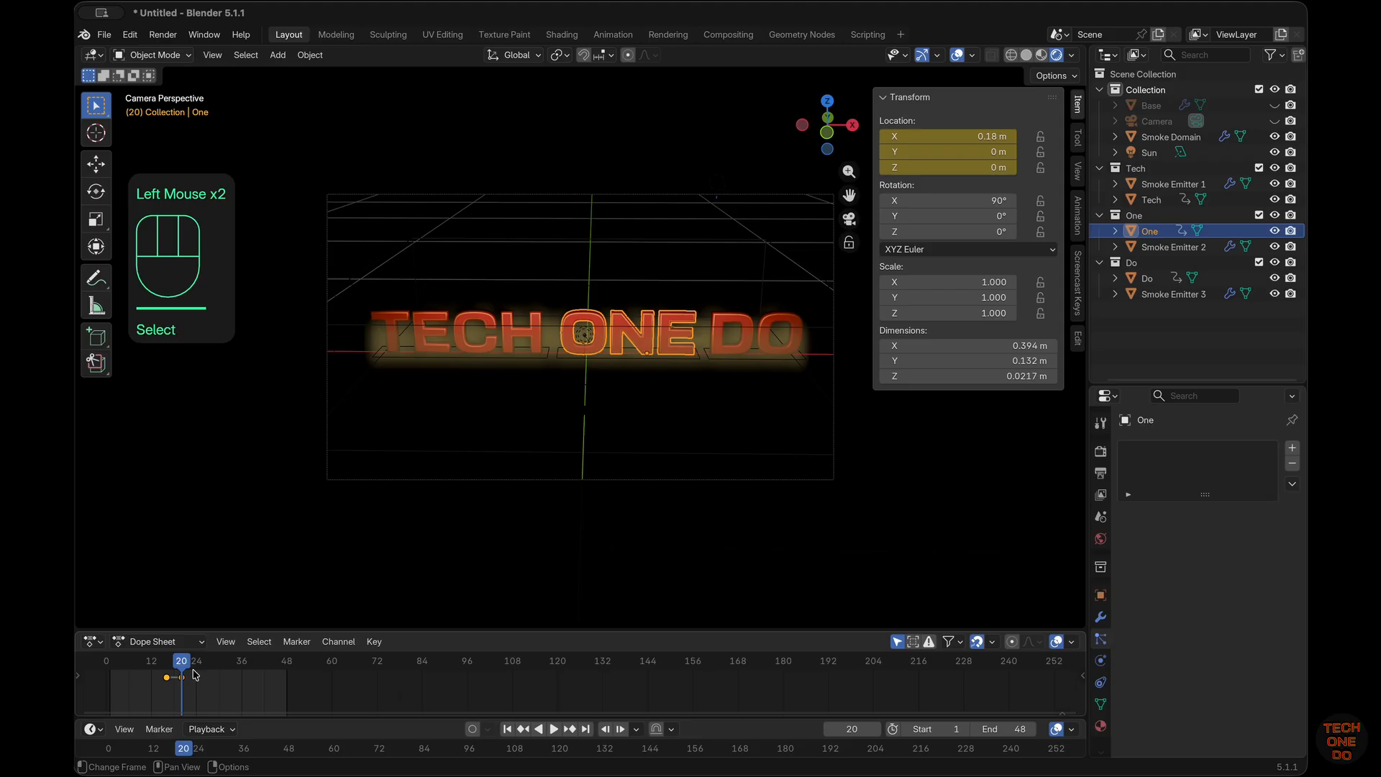
pyautogui.click(1170, 283)
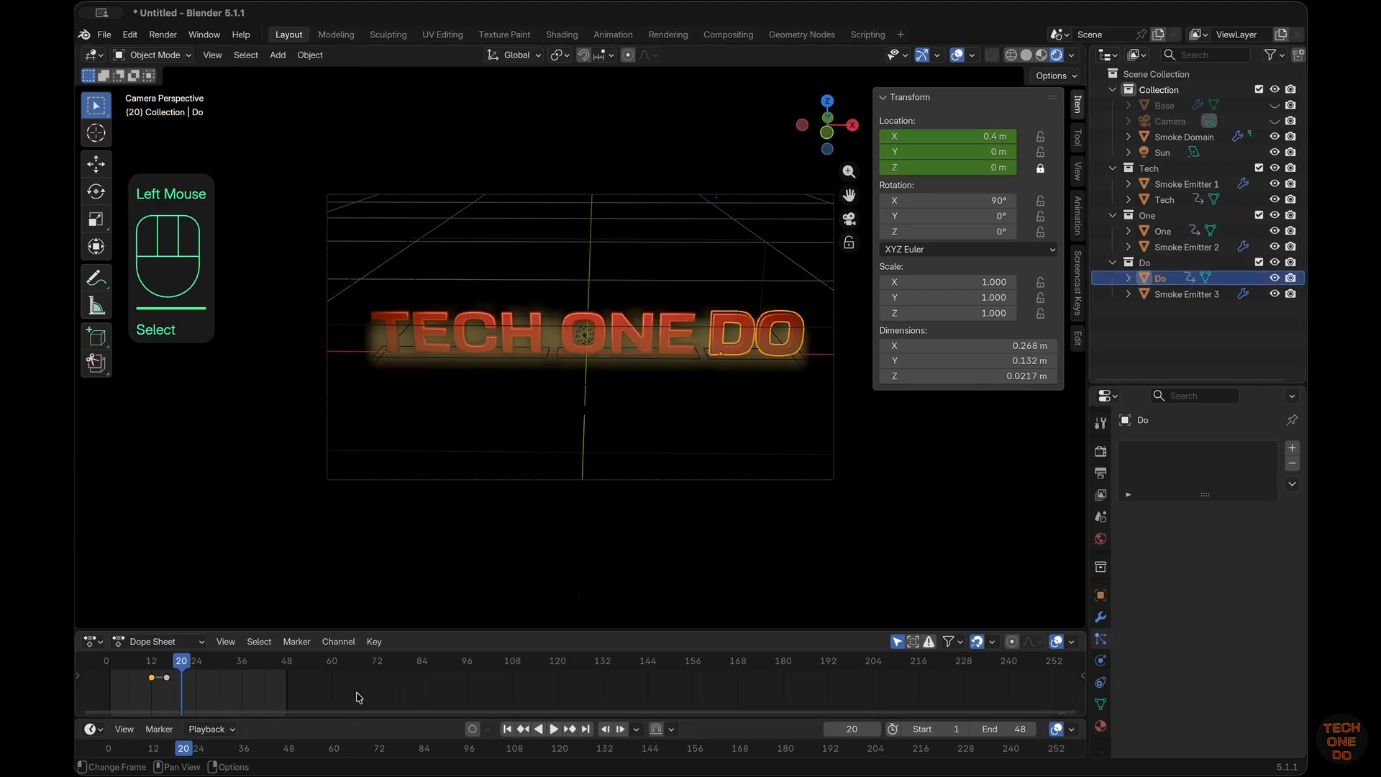
pyautogui.moveTo(172, 685); pyautogui.dragTo(146, 674)
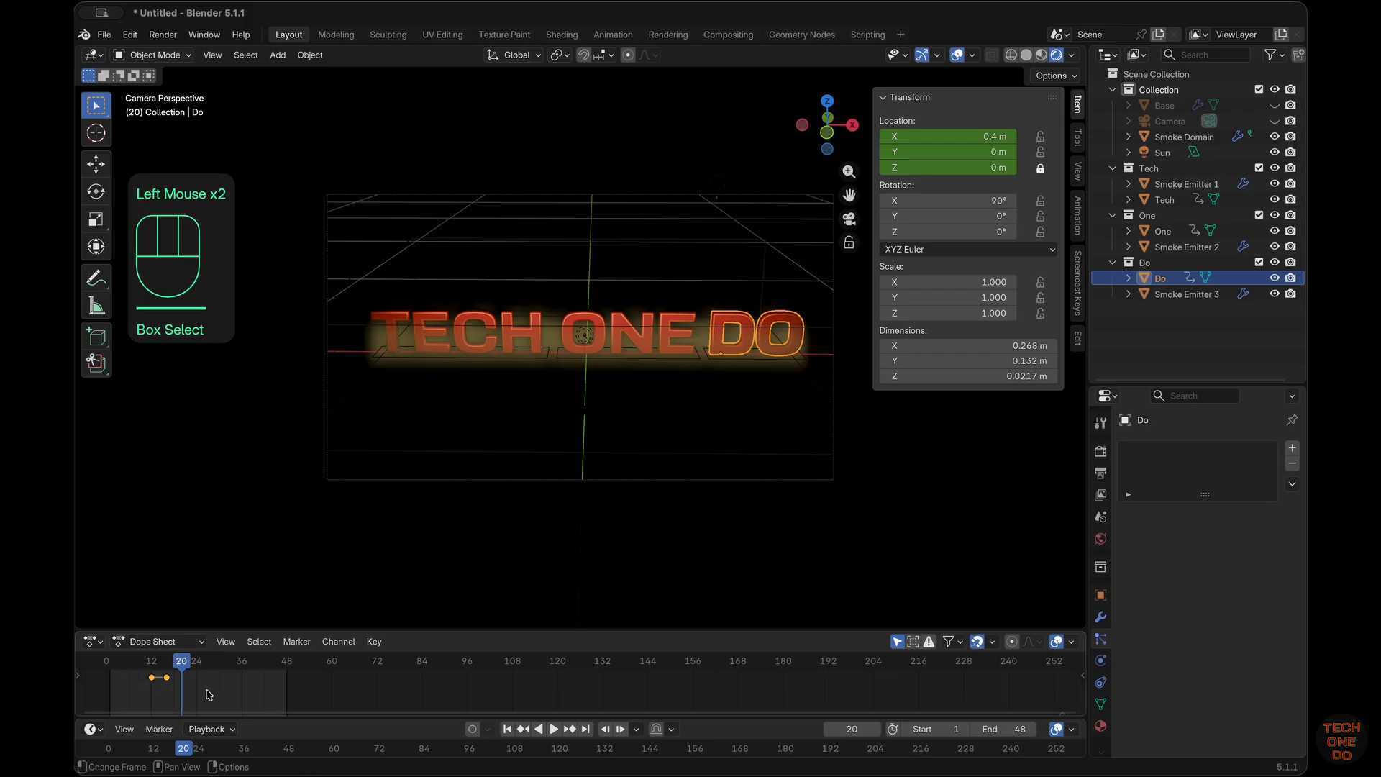
pyautogui.press('g')
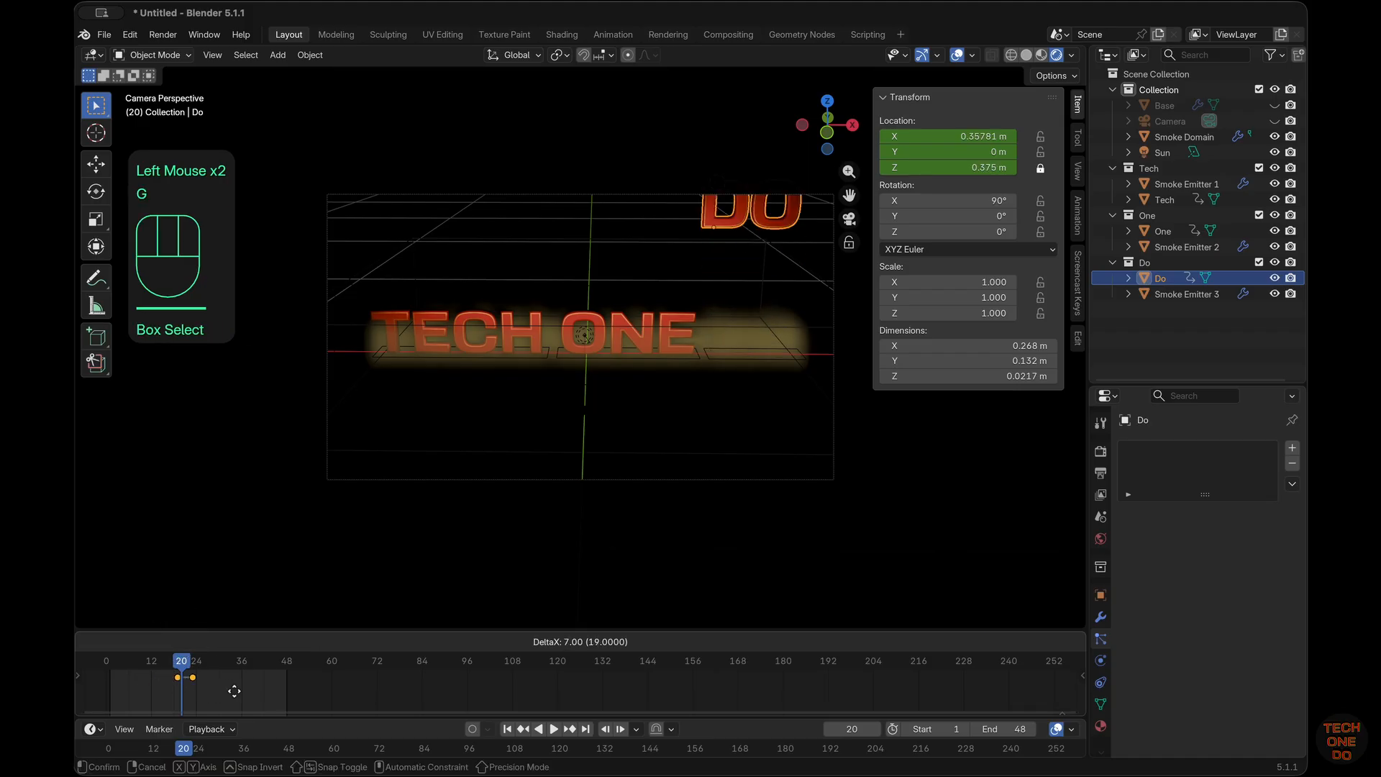
pyautogui.click(237, 691)
pyautogui.click(234, 692)
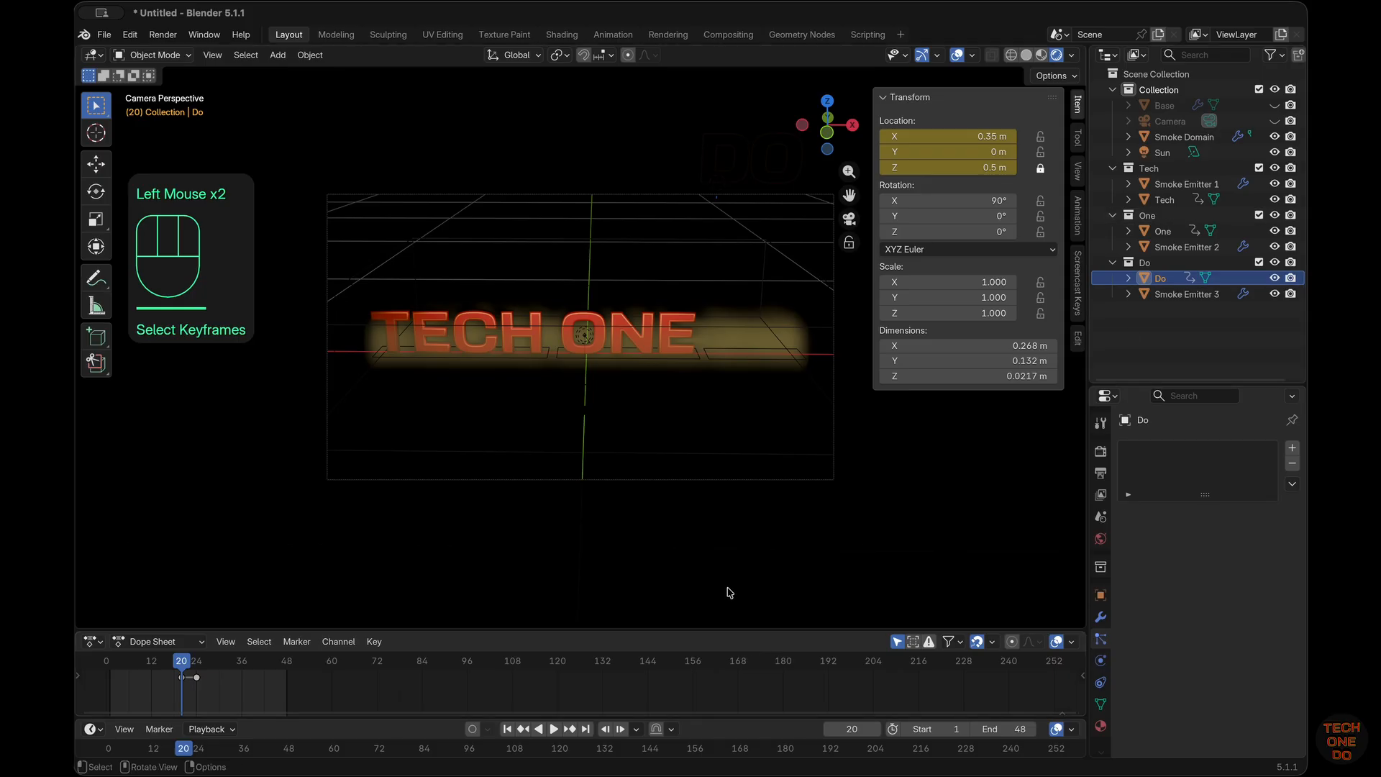
# Step: Scrub through the Do text's fall to frame 24 and play the animation from the first frame to check the timing
pyautogui.click(191, 662)
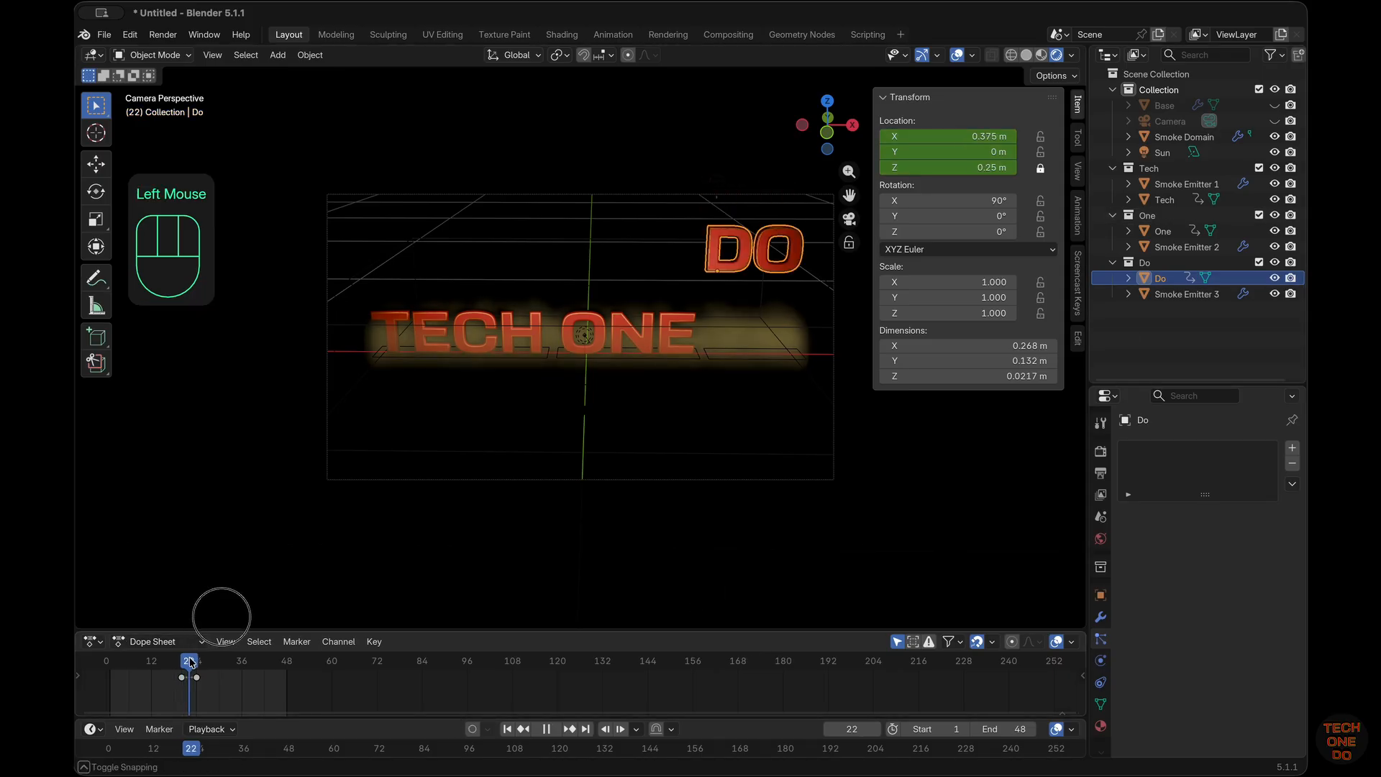
pyautogui.moveTo(191, 662); pyautogui.dragTo(199, 663)
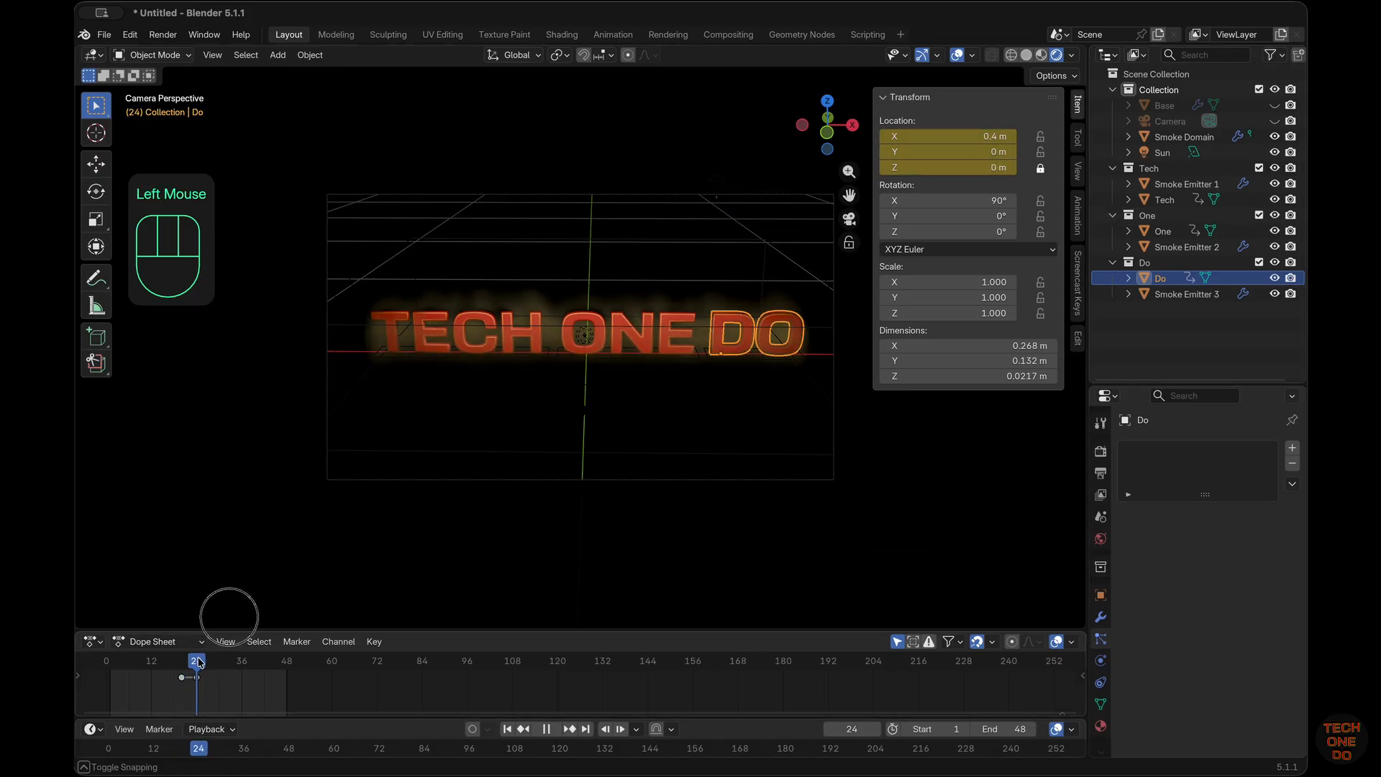
pyautogui.click(507, 729)
pyautogui.click(554, 729)
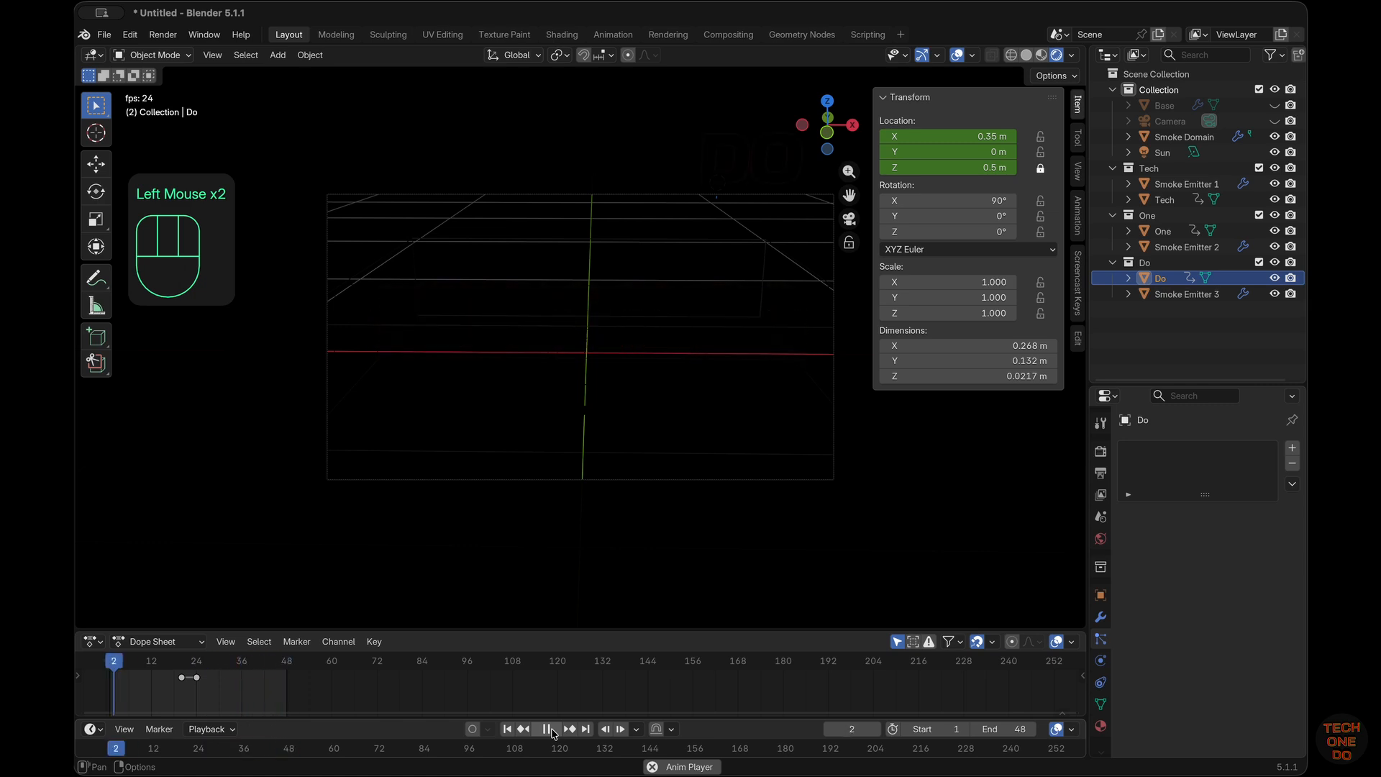
pyautogui.click(548, 729)
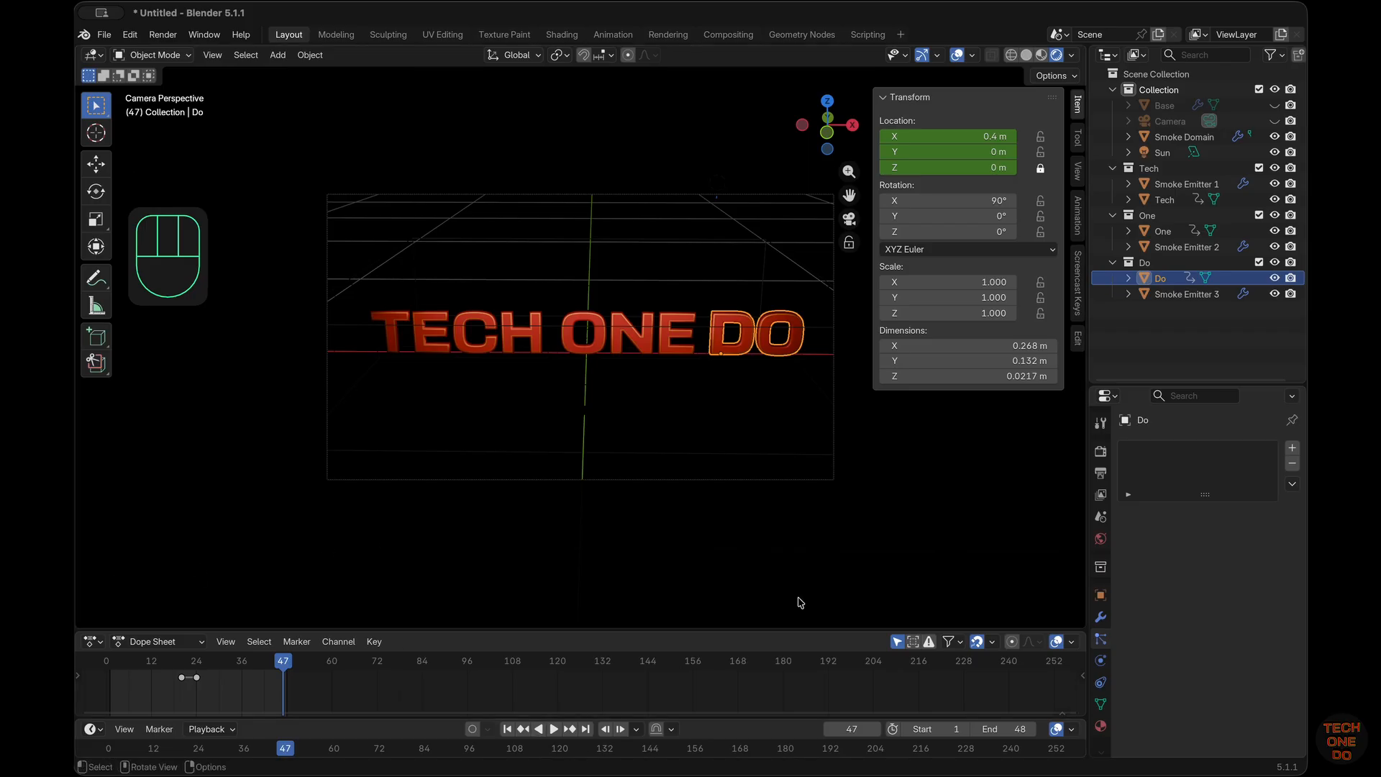
# Step: Shift both of the One text's keyframes 8 frames later so its fall starts at frame 24
pyautogui.click(1169, 233)
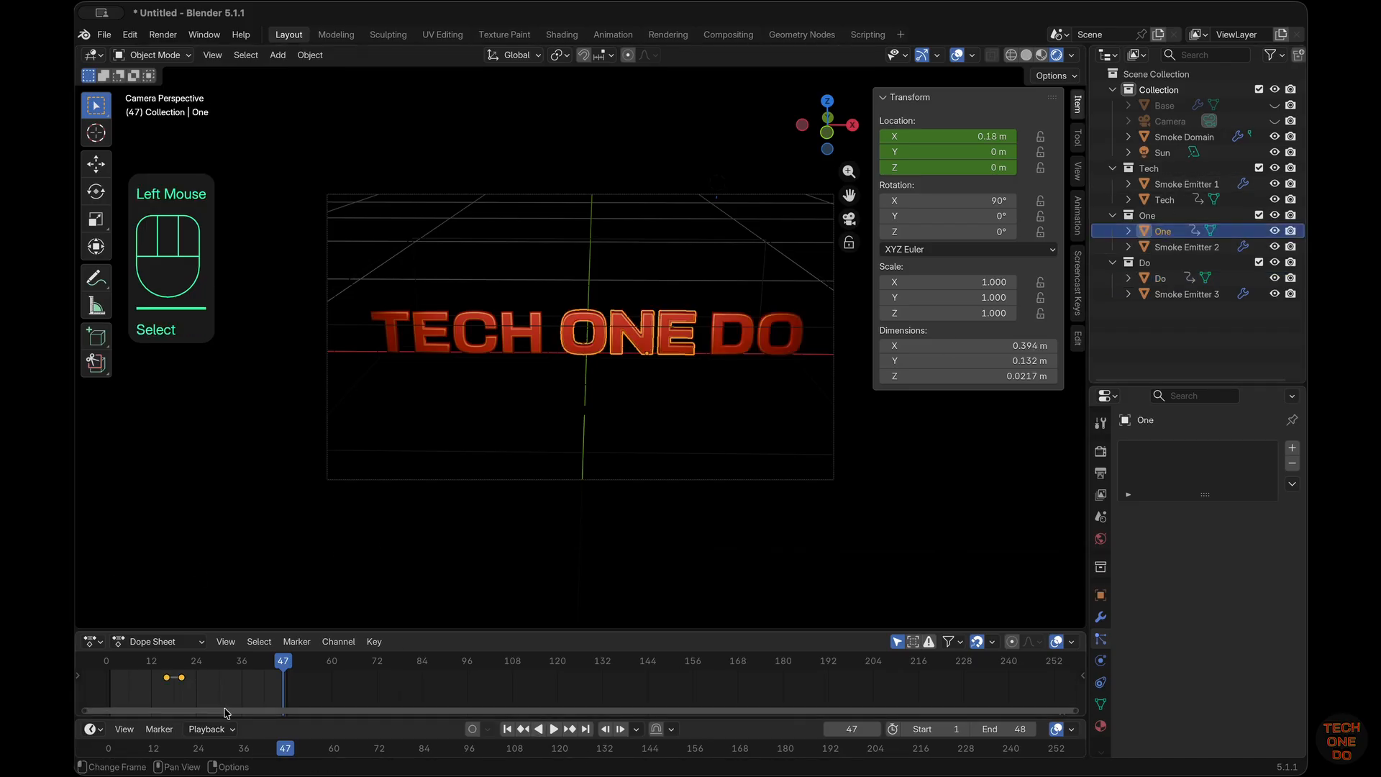
pyautogui.moveTo(229, 700); pyautogui.dragTo(153, 669)
pyautogui.press('g')
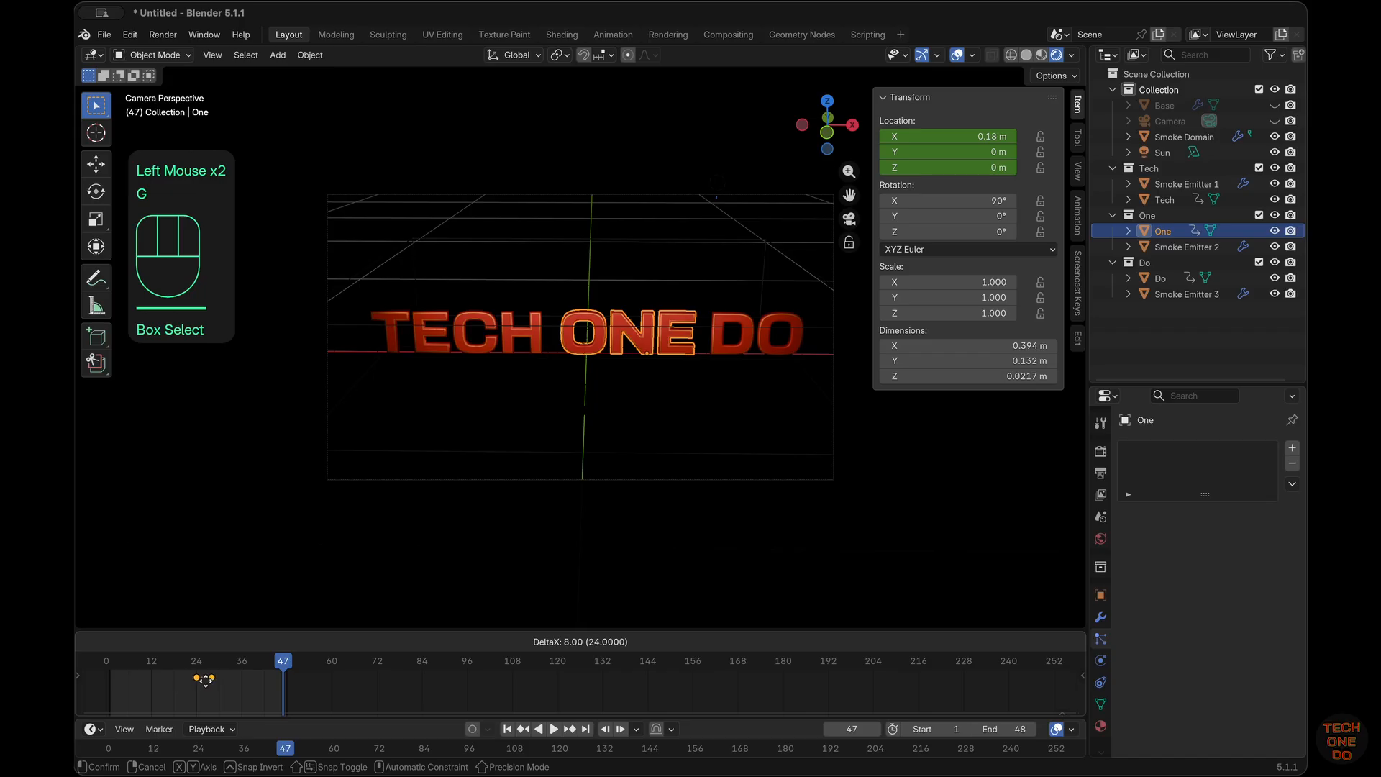
pyautogui.click(205, 680)
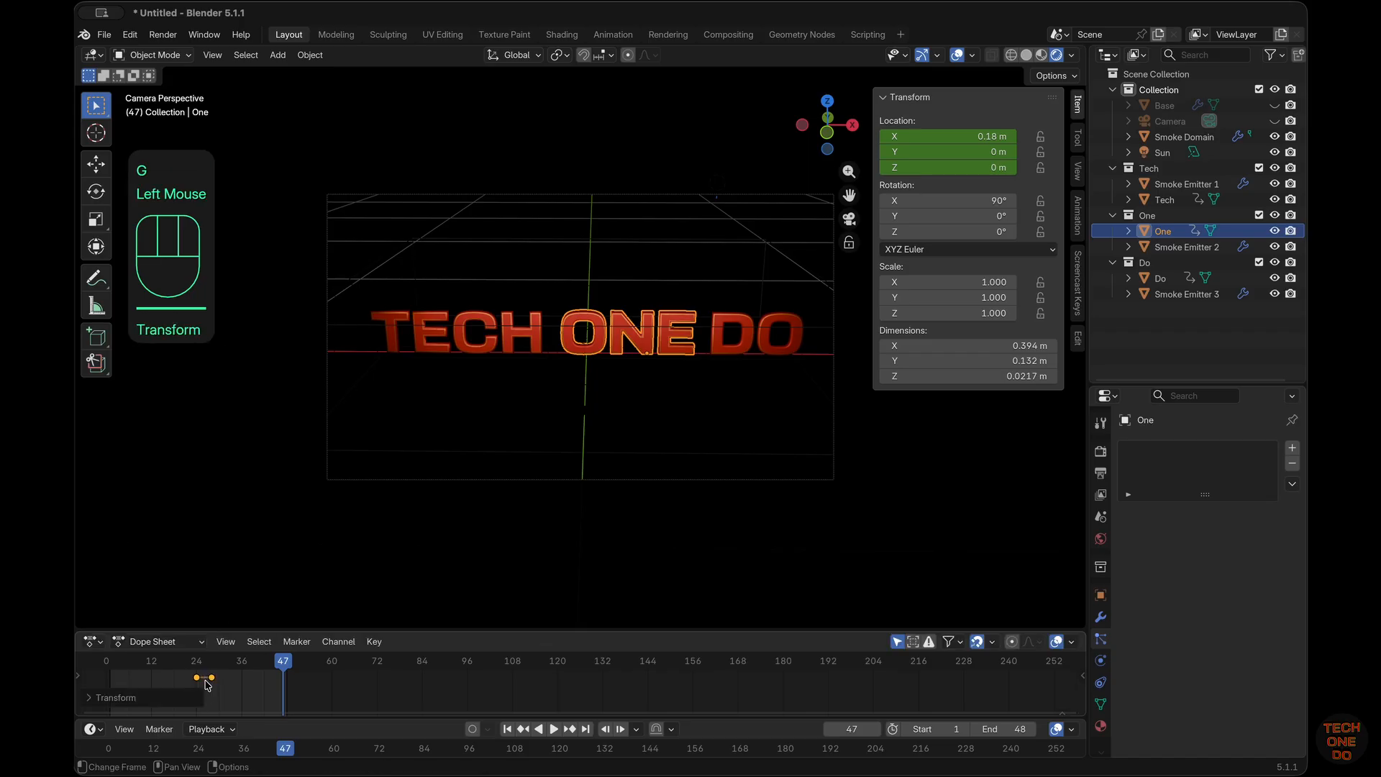
# Step: Shift both of the Do text's keyframes 16 frames later so its fall starts at frame 36
pyautogui.click(1161, 285)
pyautogui.moveTo(238, 700); pyautogui.dragTo(180, 669)
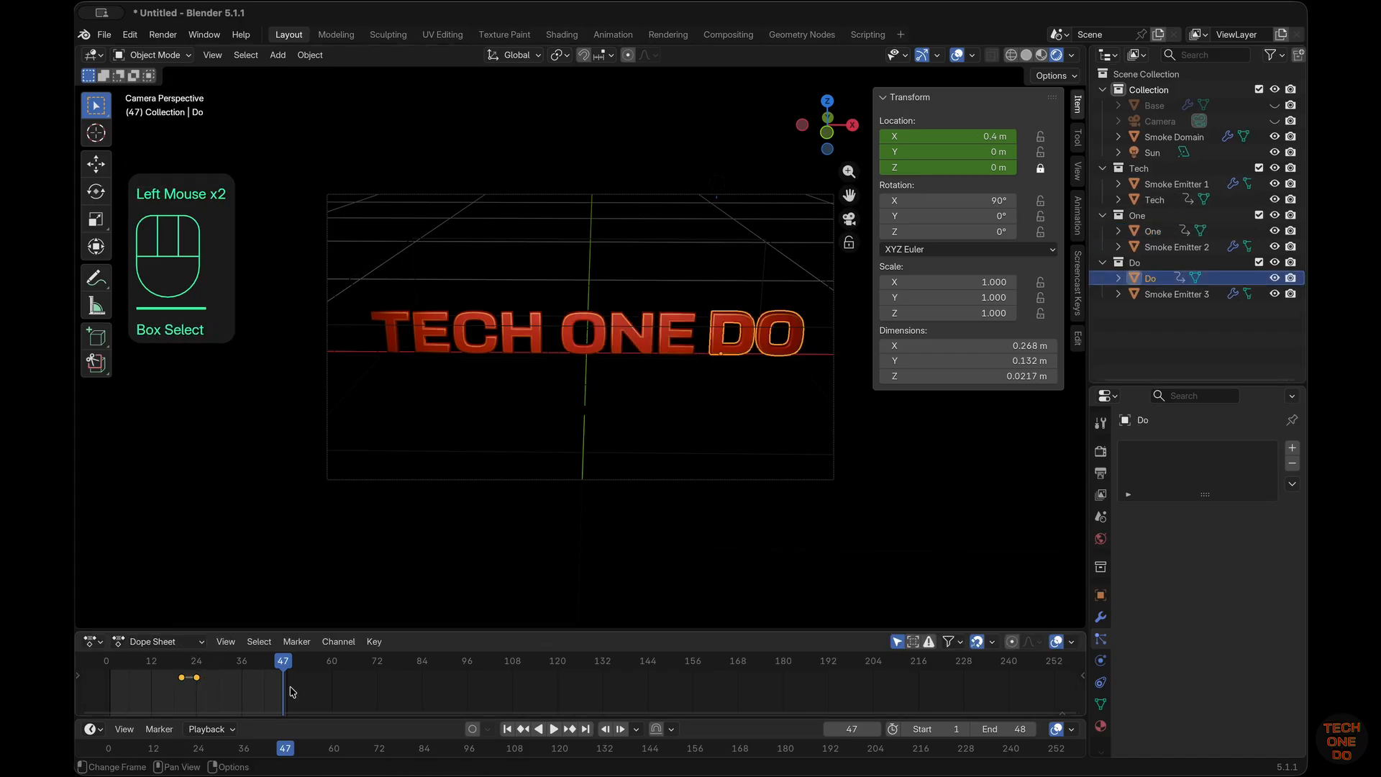
pyautogui.press('g')
pyautogui.click(346, 688)
# Step: Play the animation from the first frame to compare the three words' landings with the smoke bursts
pyautogui.click(507, 729)
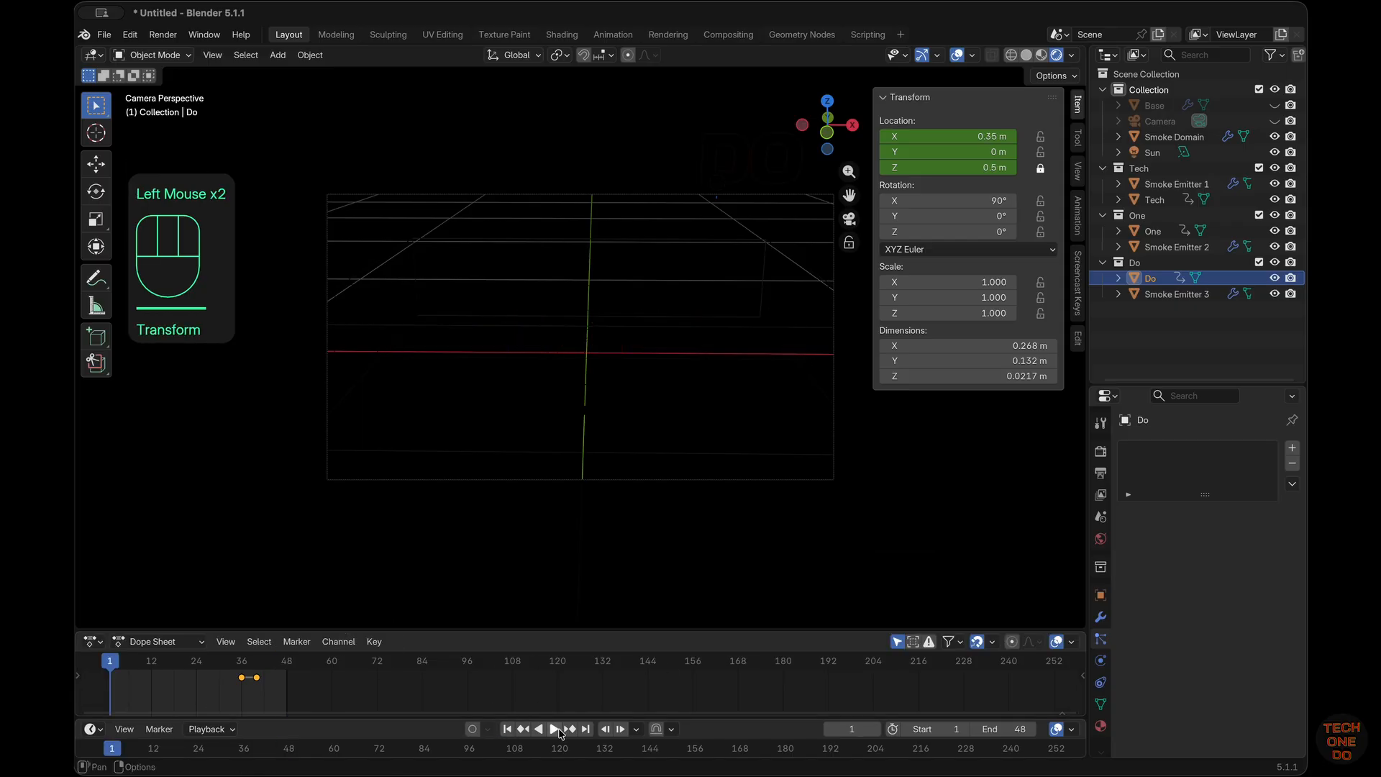
pyautogui.click(554, 728)
pyautogui.click(555, 730)
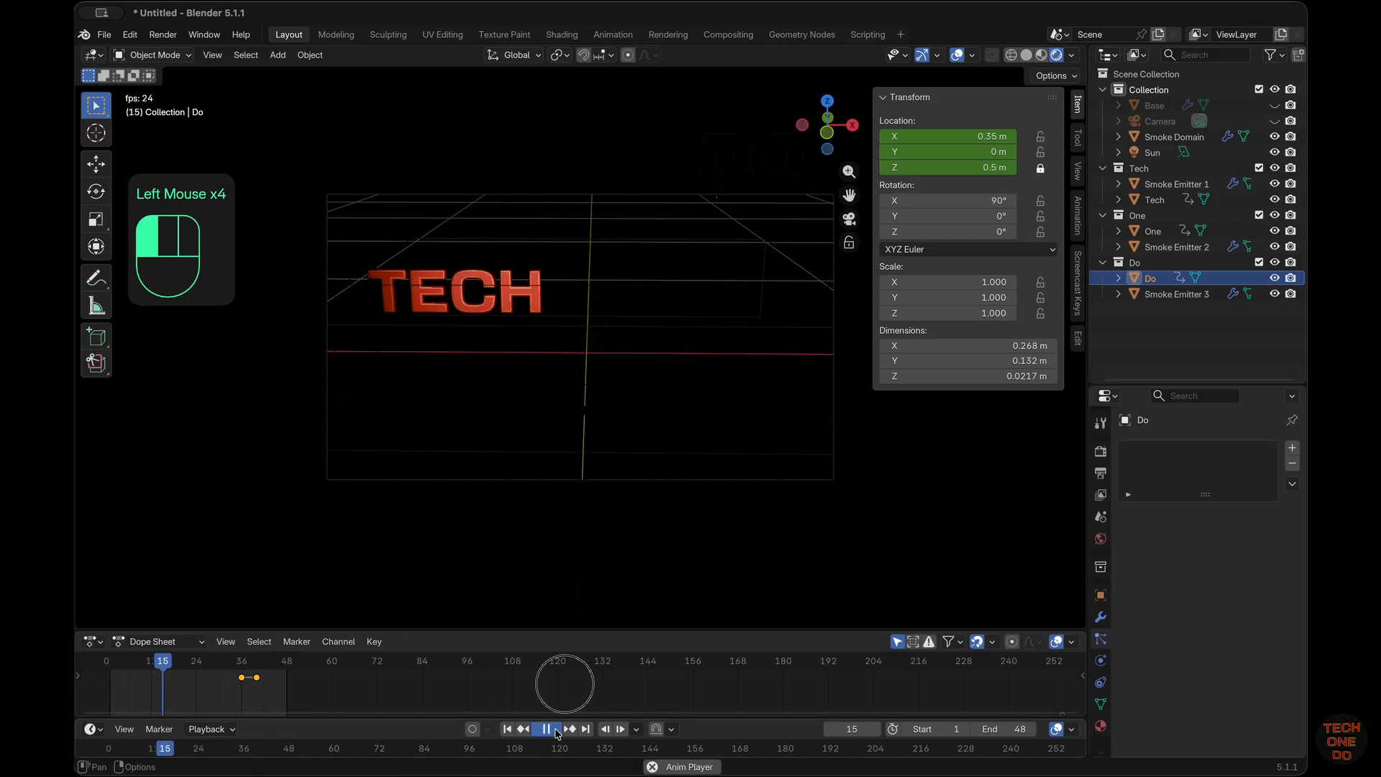
pyautogui.click(508, 730)
pyautogui.click(552, 730)
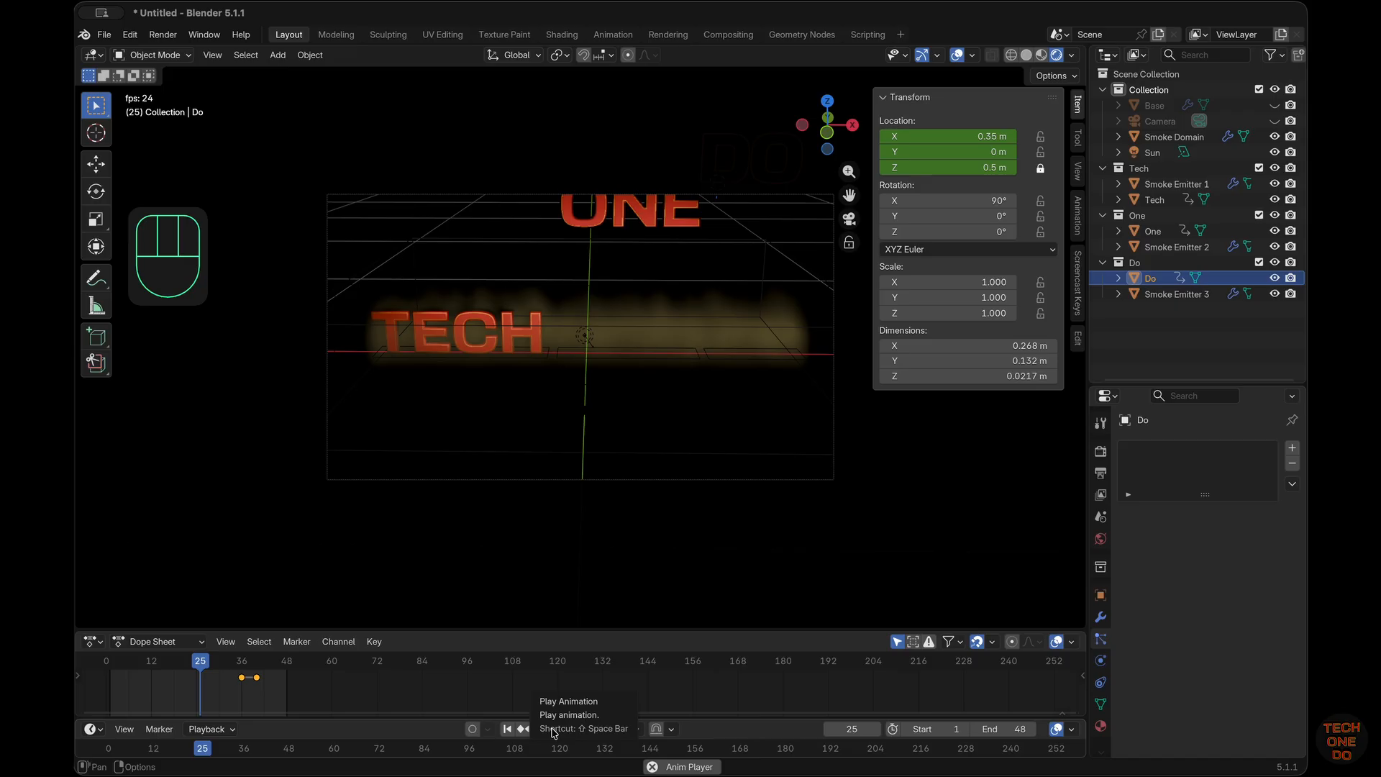
pyautogui.click(554, 728)
# Step: At frame 16, compare the Tech text's landing keyframe with the particle emission frames of Smoke Emitters 1 and 2
pyautogui.moveTo(130, 676); pyautogui.dragTo(168, 674)
pyautogui.click(763, 732)
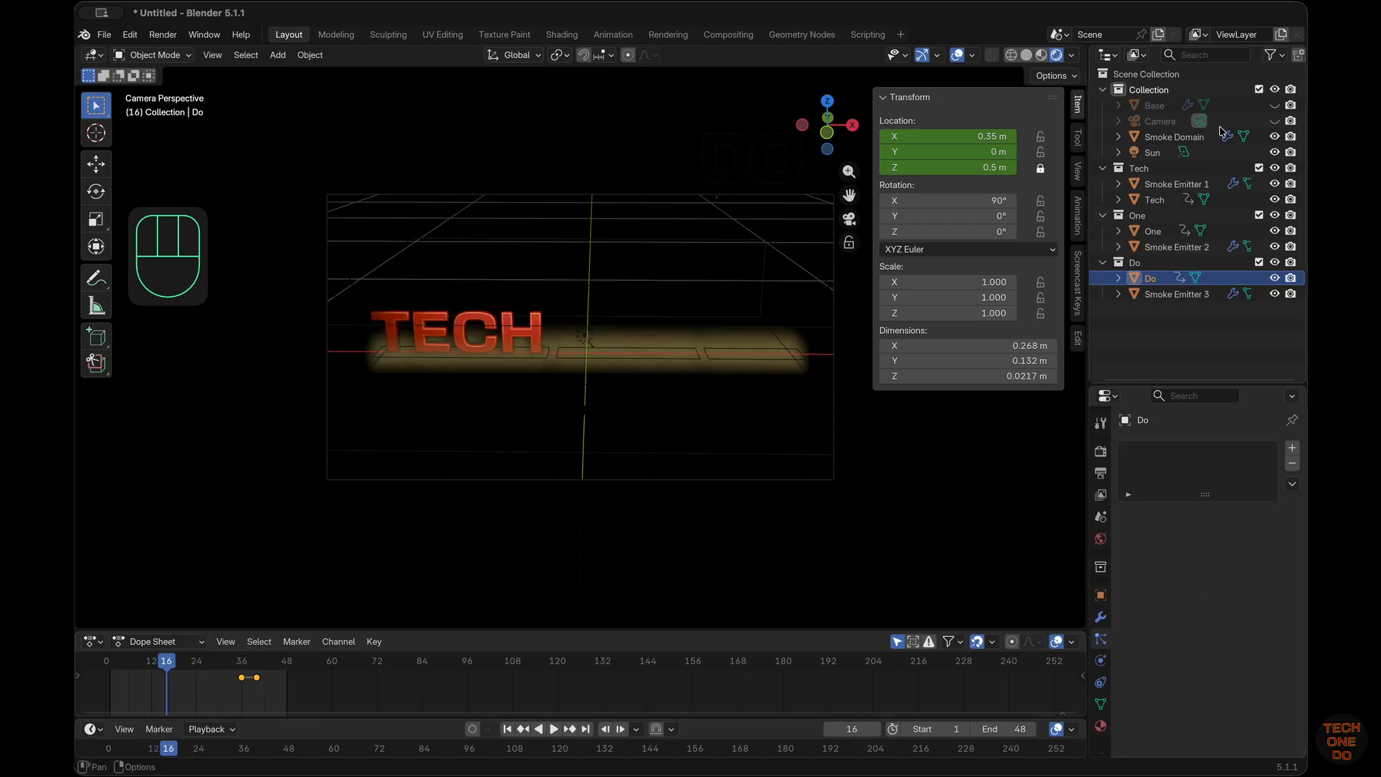
pyautogui.click(1176, 185)
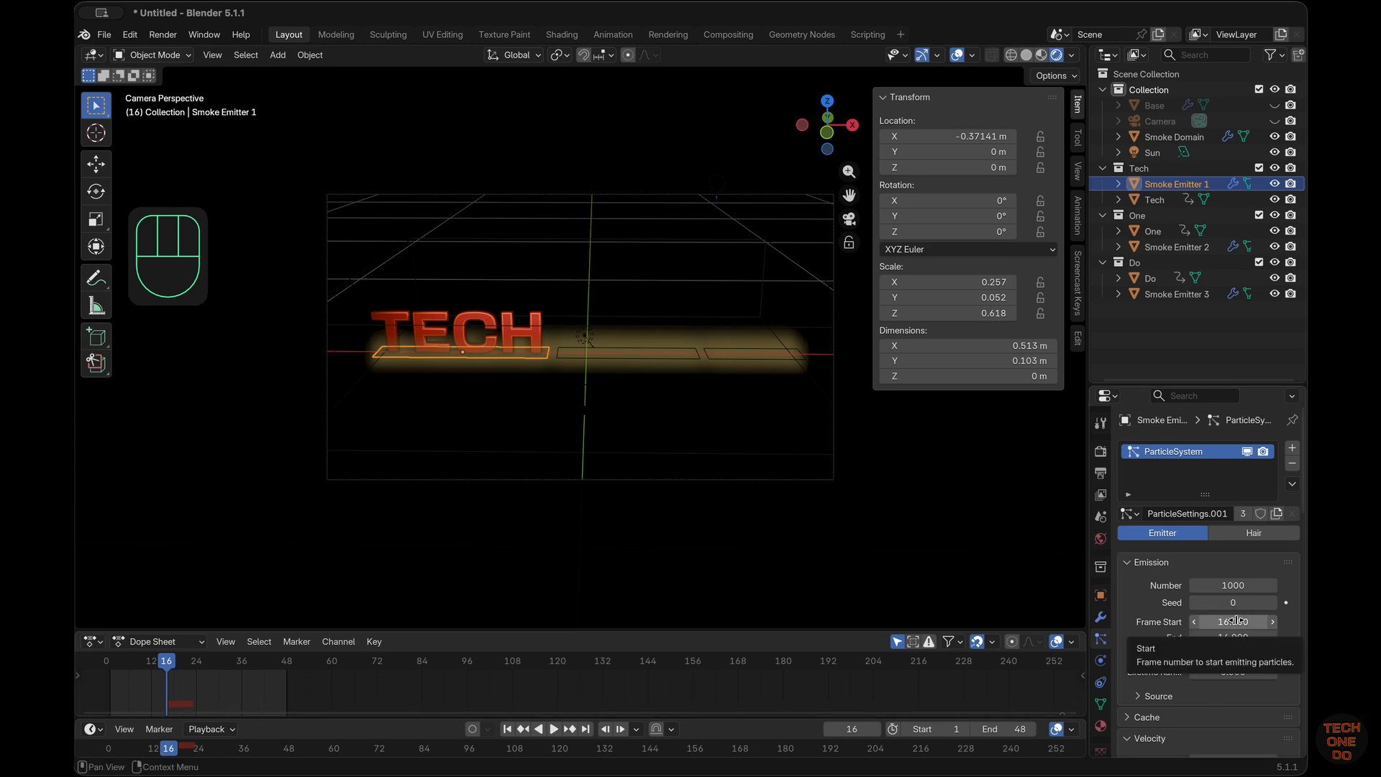
pyautogui.click(1163, 200)
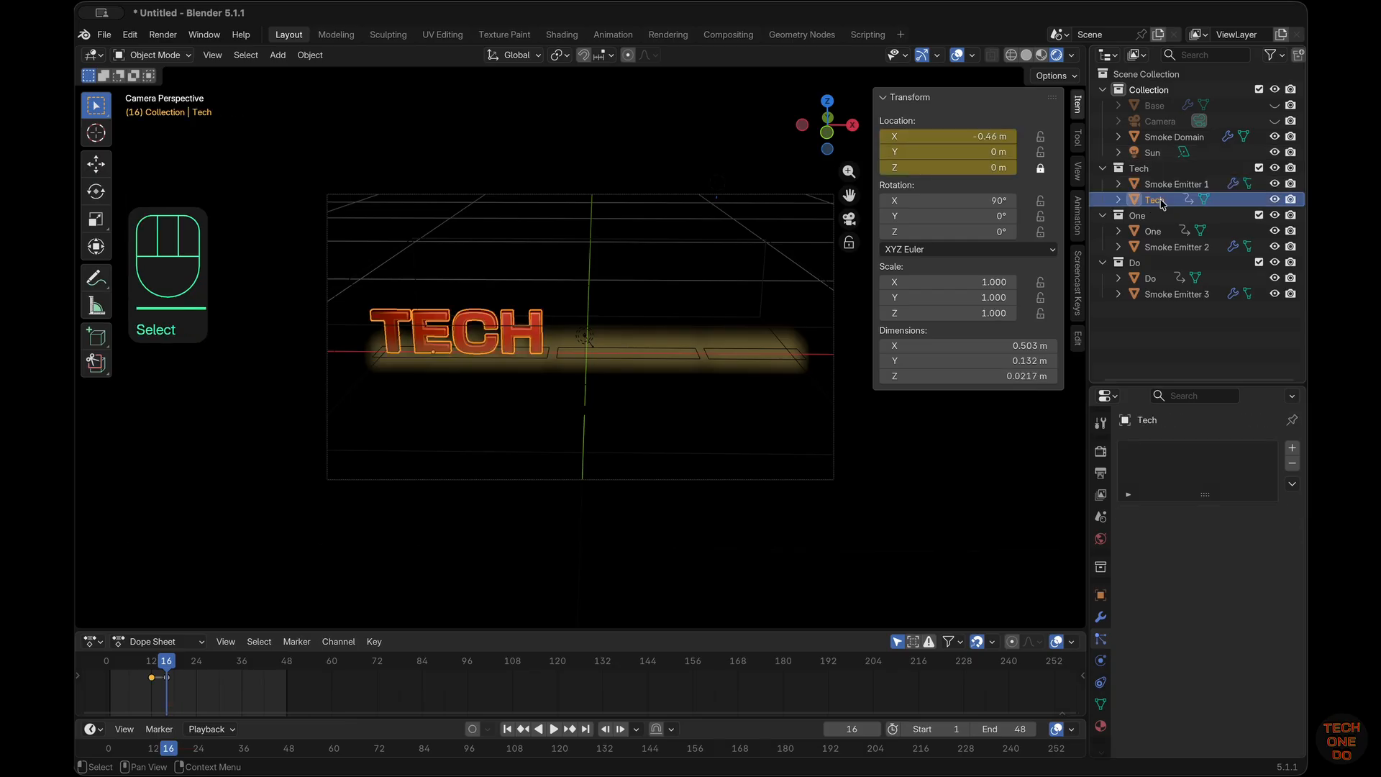
pyautogui.hscroll(-1, 1165, 217)
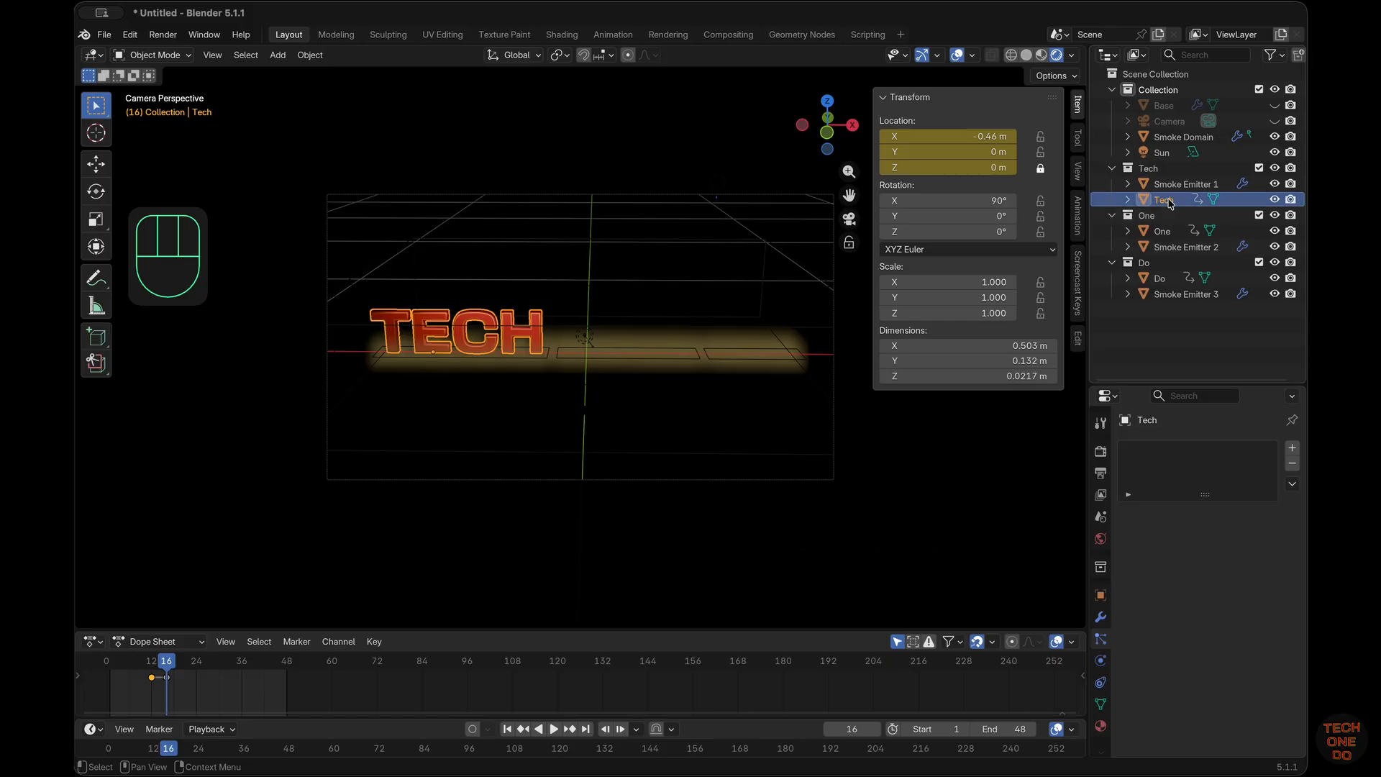
pyautogui.click(1185, 247)
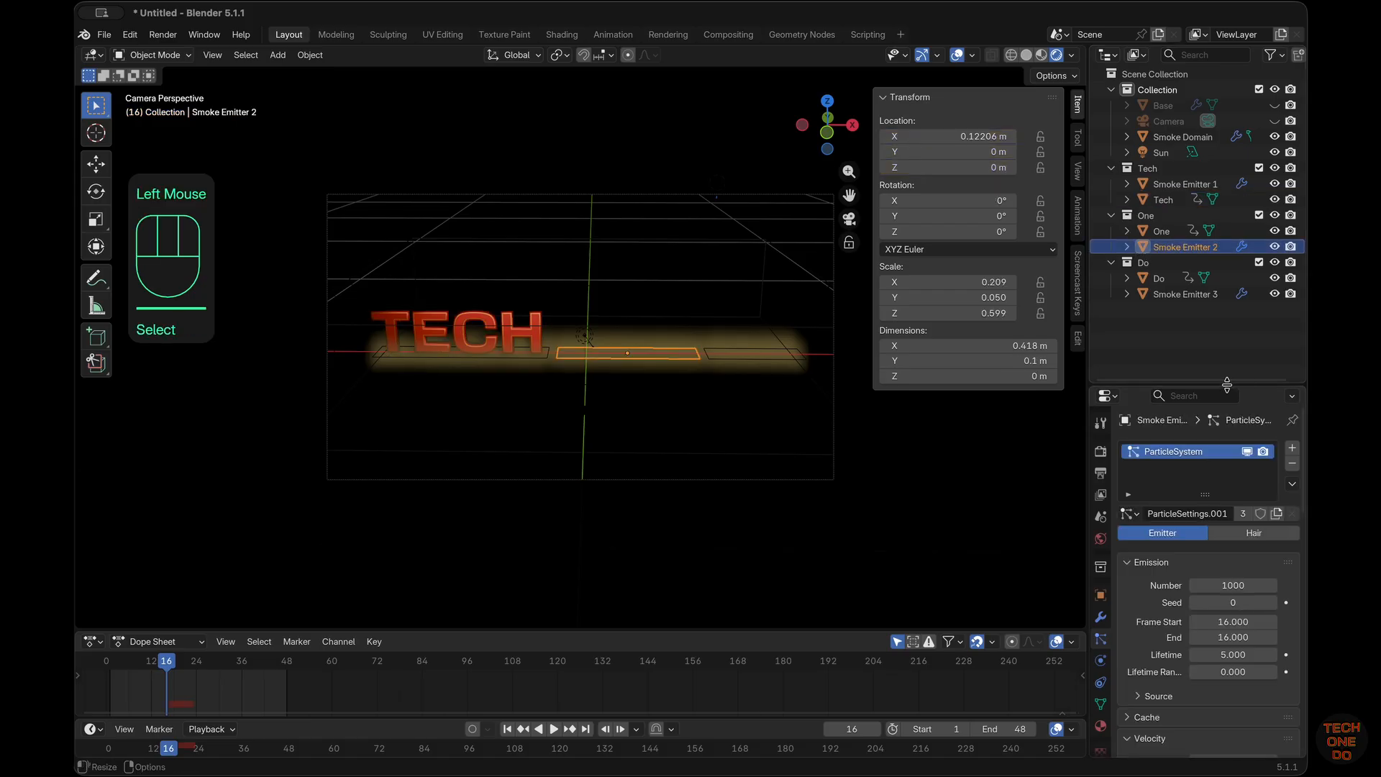
pyautogui.moveTo(329, 607); pyautogui.dragTo(507, 566, button='middle')
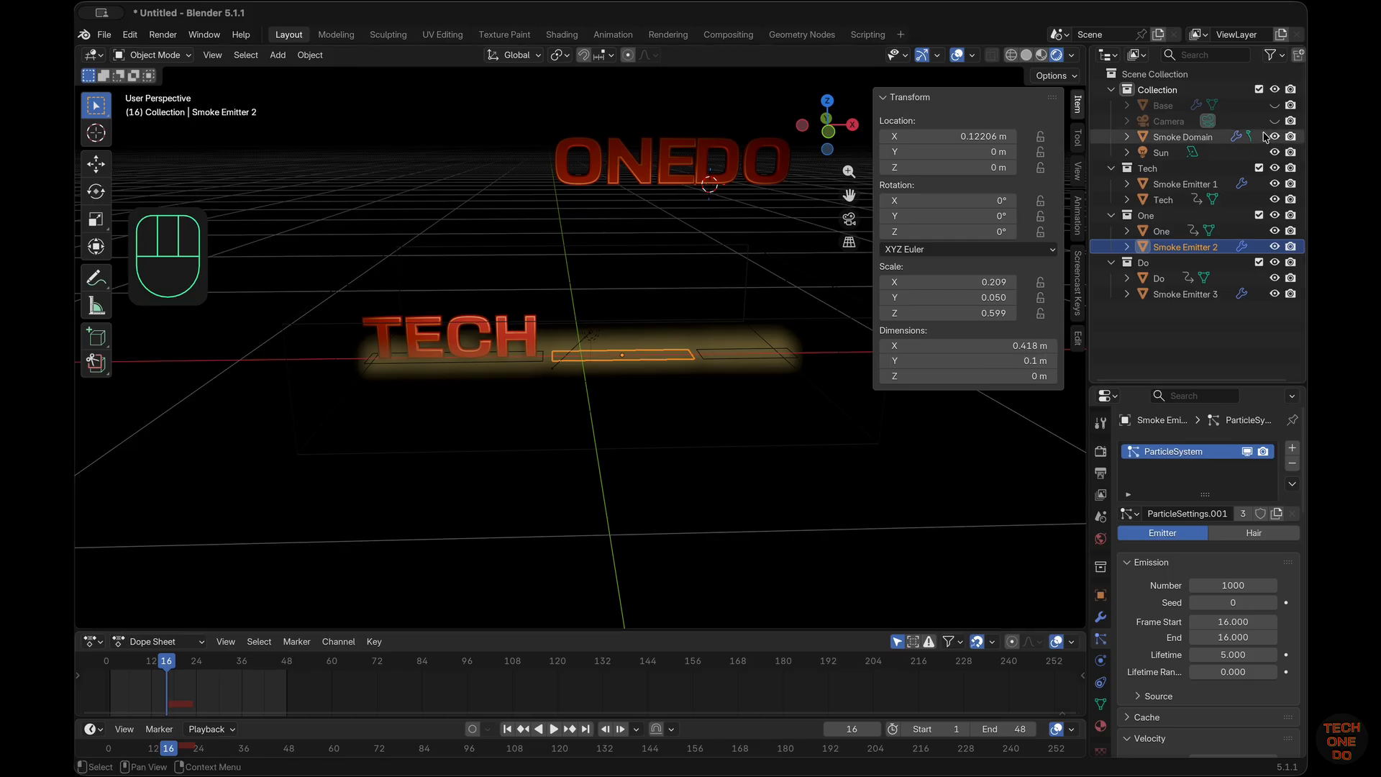
# Step: Go to the One text's landing keyframe at frame 28 and make Smoke Emitter 2's particle settings single-user
pyautogui.click(1162, 231)
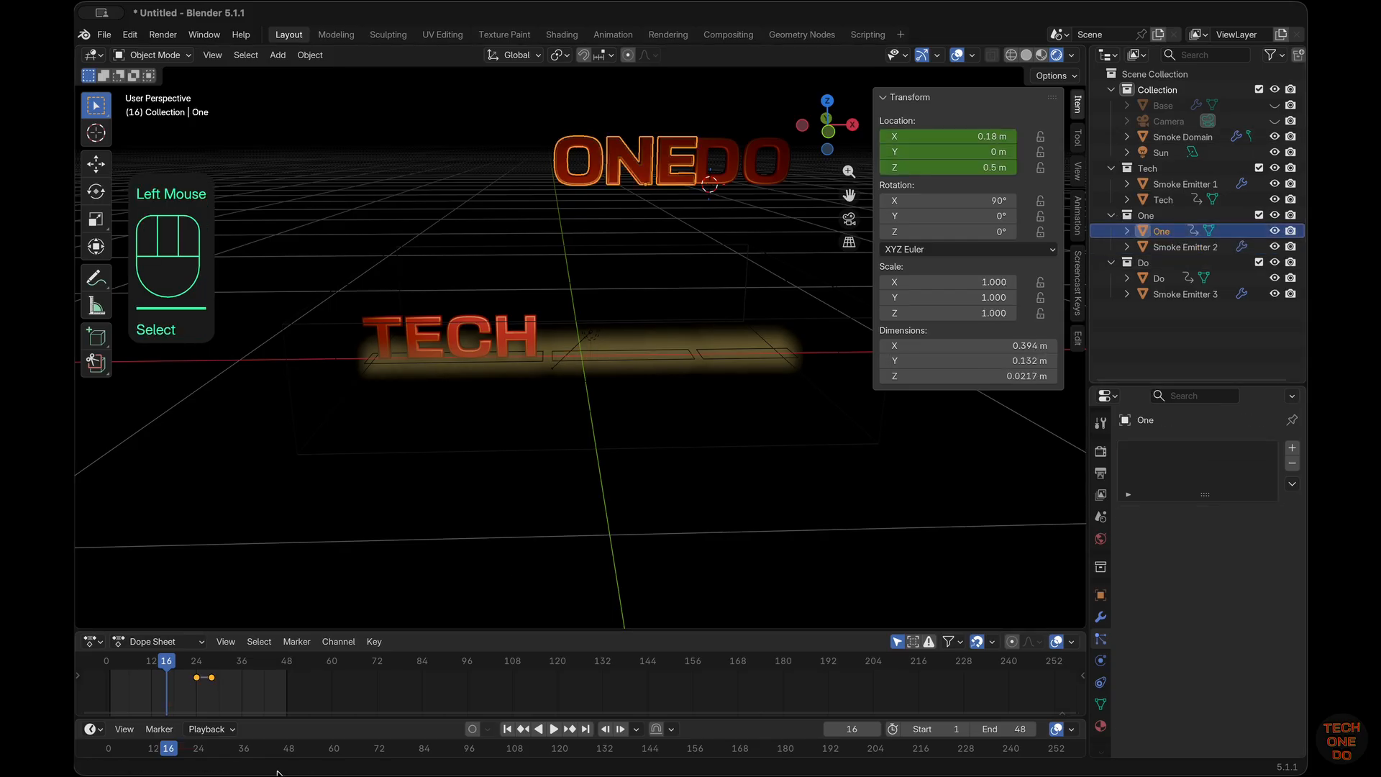
pyautogui.click(168, 662)
pyautogui.moveTo(168, 662); pyautogui.dragTo(211, 663)
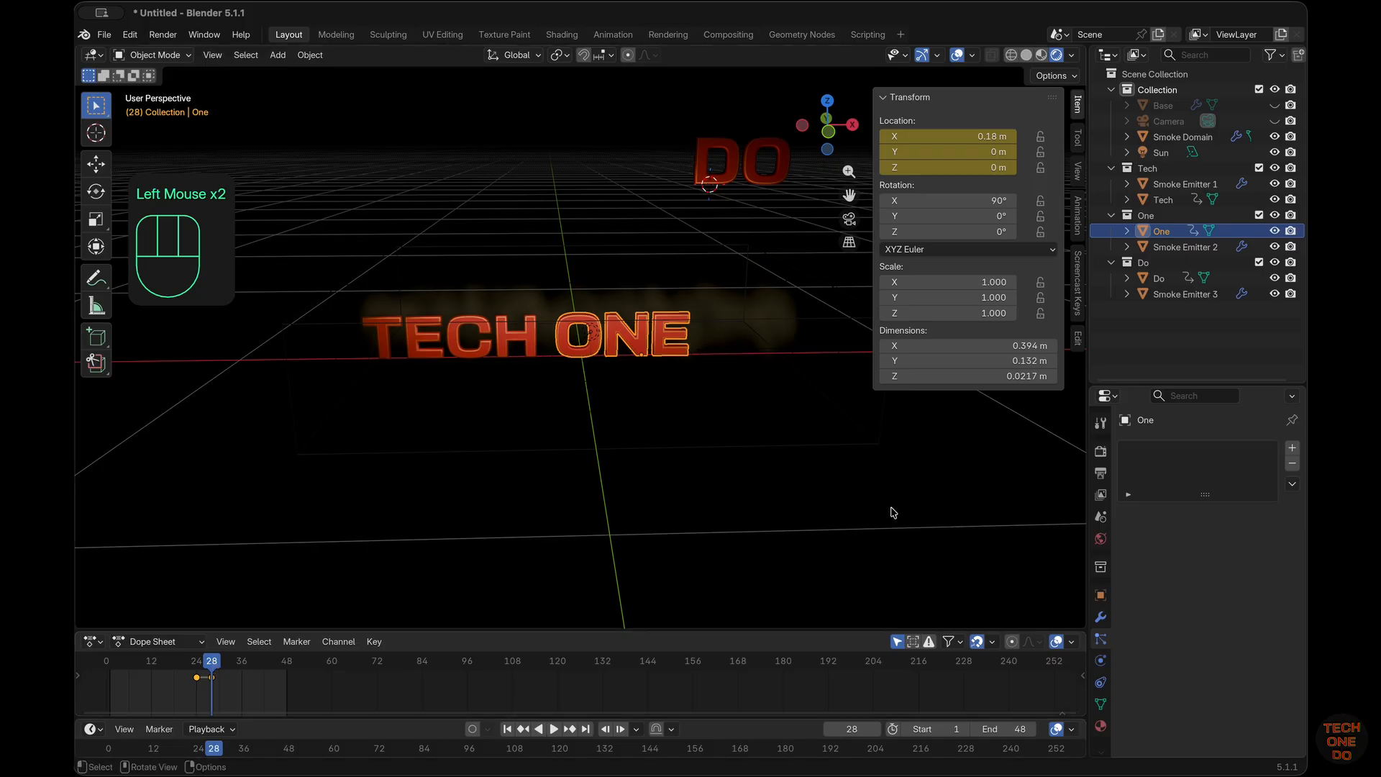
pyautogui.click(1194, 249)
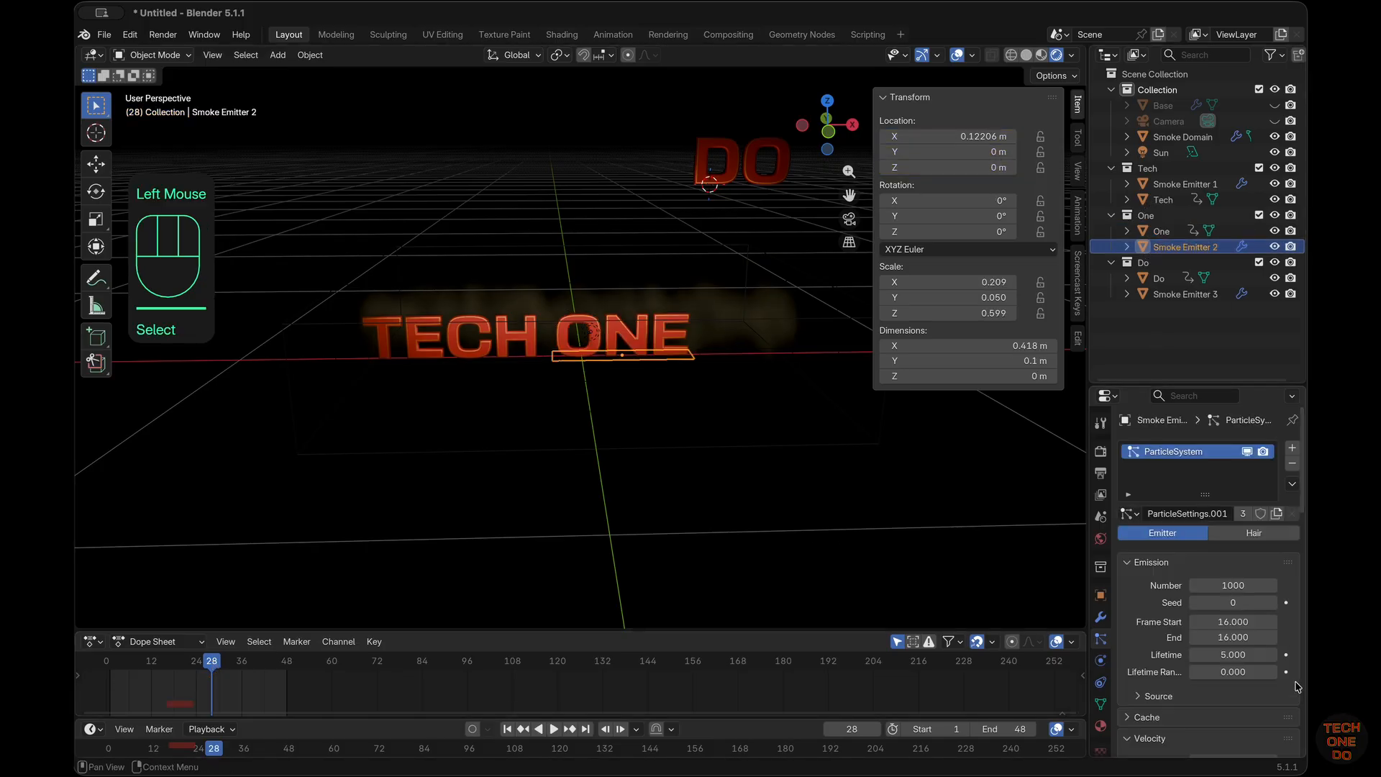
pyautogui.click(1244, 512)
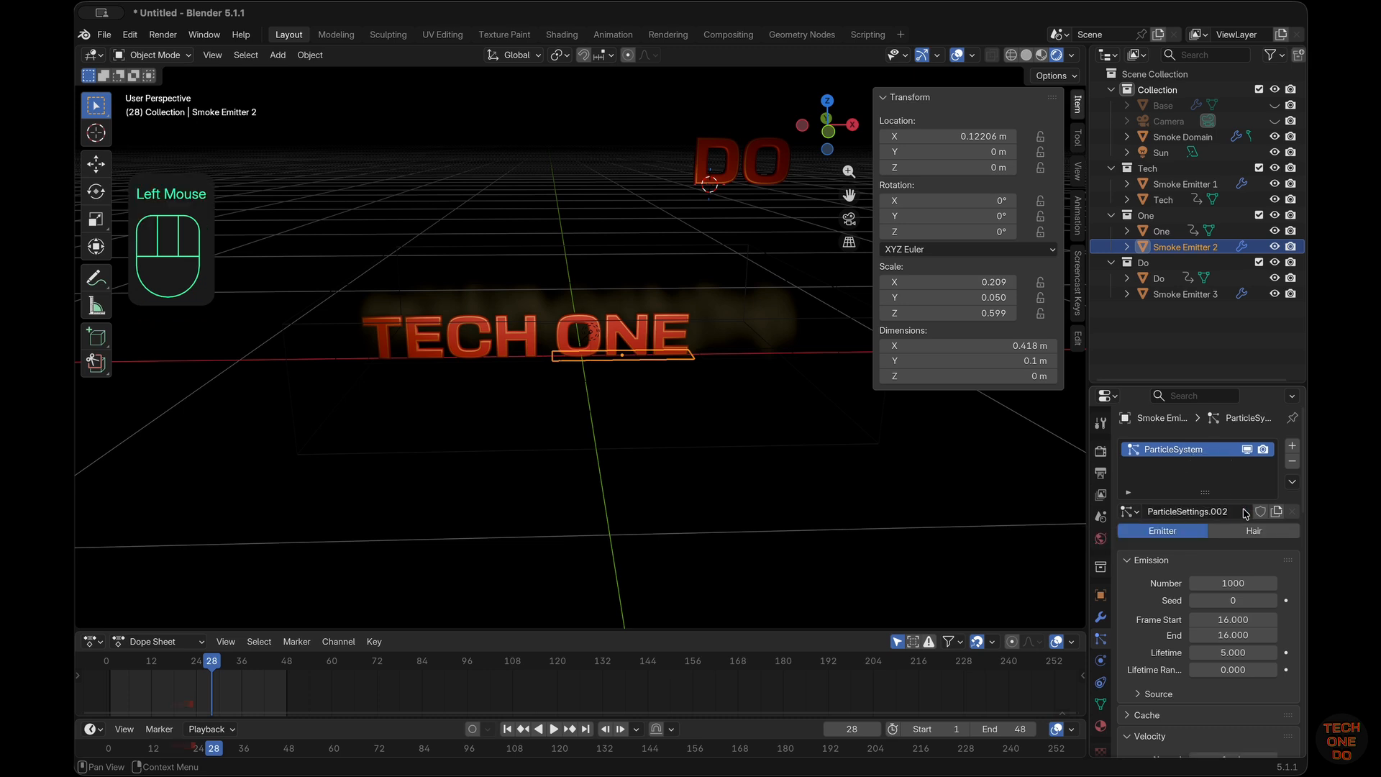
# Step: Set both the emission start and end frames of Smoke Emitter 2's particle system to 28
pyautogui.click(1241, 622)
pyautogui.moveTo(1239, 621)
pyautogui.mouseDown()
pyautogui.moveTo(1237, 638)
pyautogui.moveTo(1233, 621)
pyautogui.mouseUp()
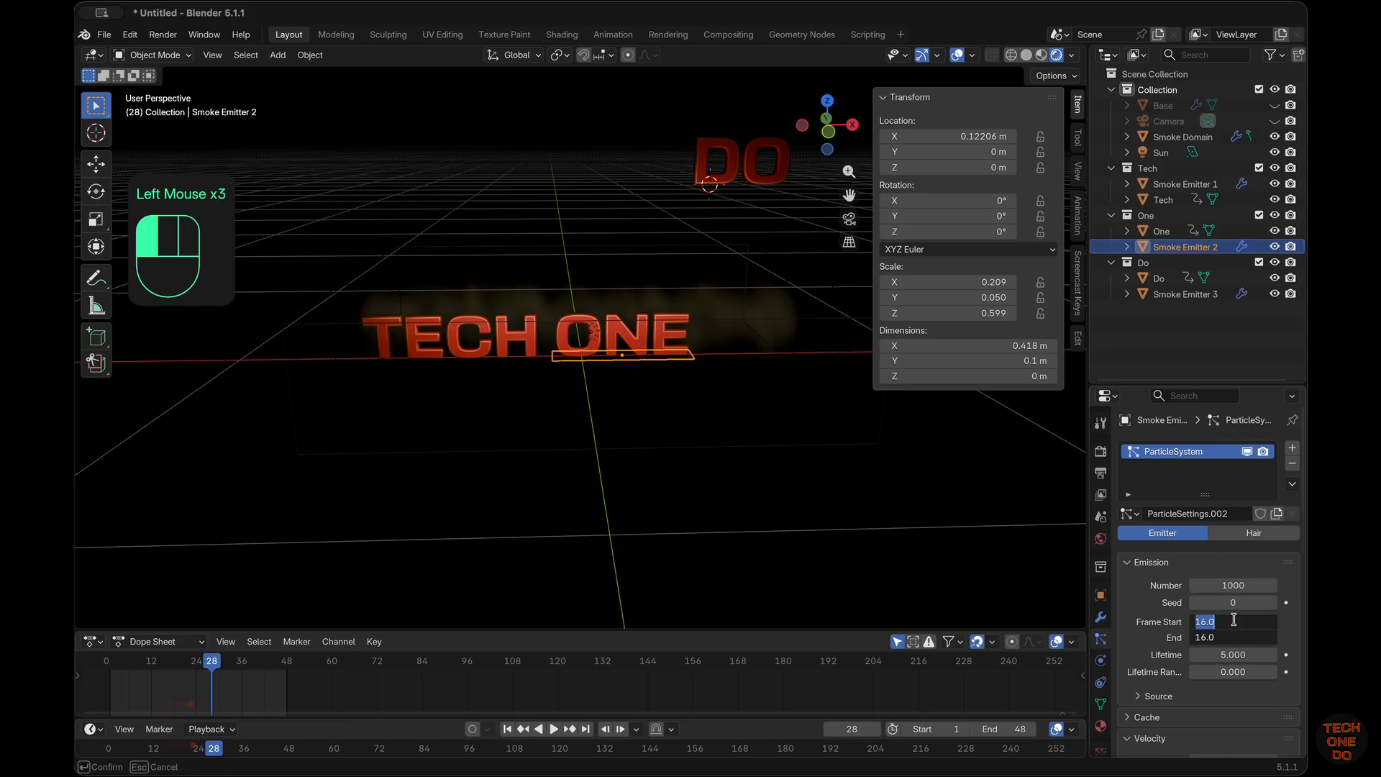
pyautogui.write('28')
pyautogui.press('Return')
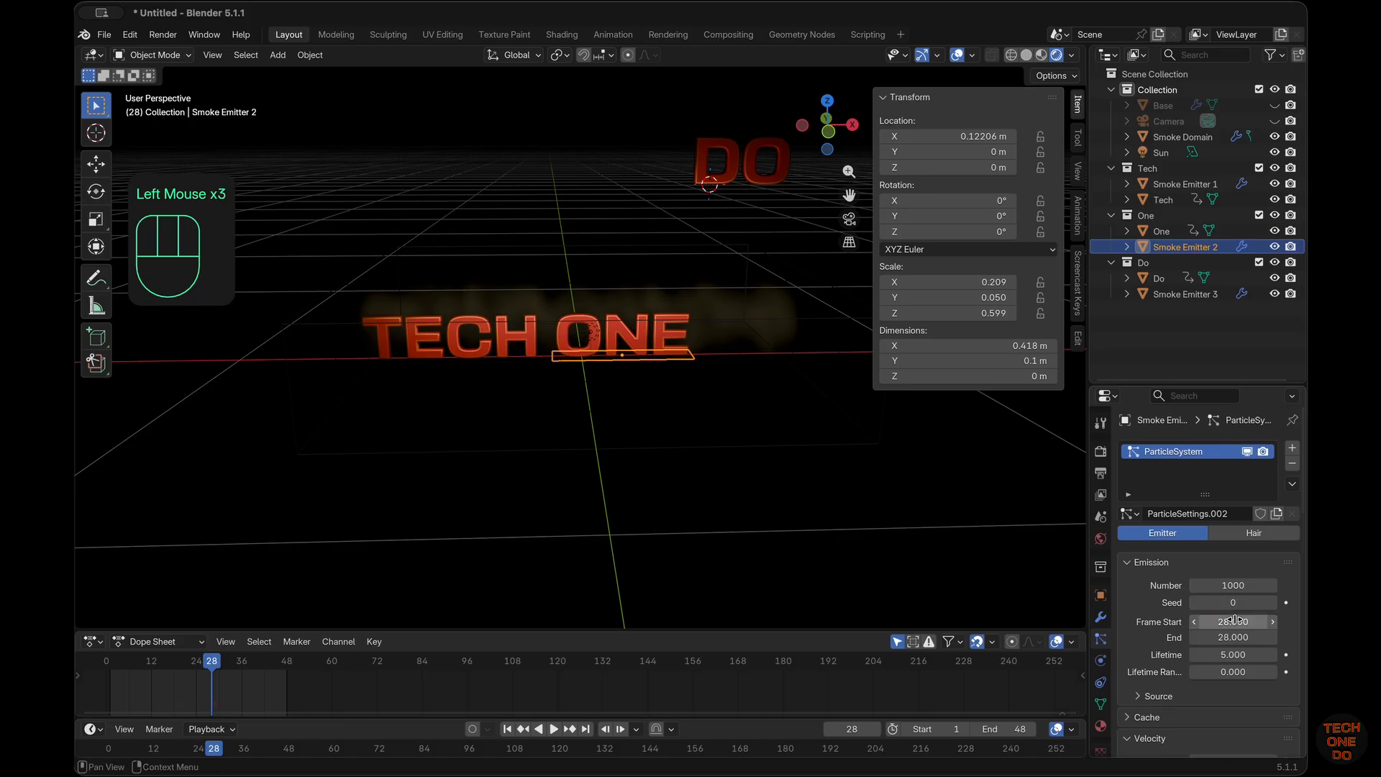
pyautogui.click(1228, 565)
pyautogui.click(1228, 565)
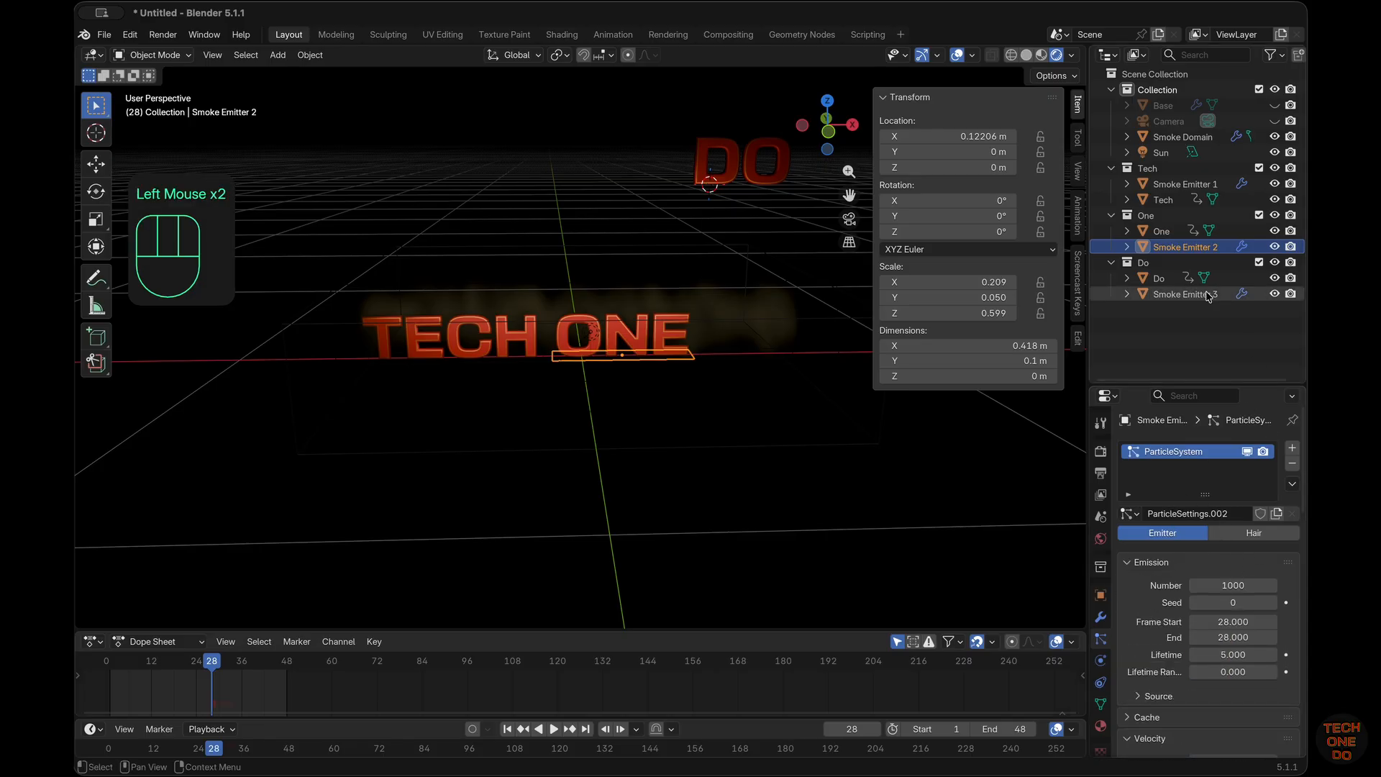
# Step: Go to the Do text's landing keyframe at frame 40 and make Smoke Emitter 3's particle settings single-user
pyautogui.click(1166, 283)
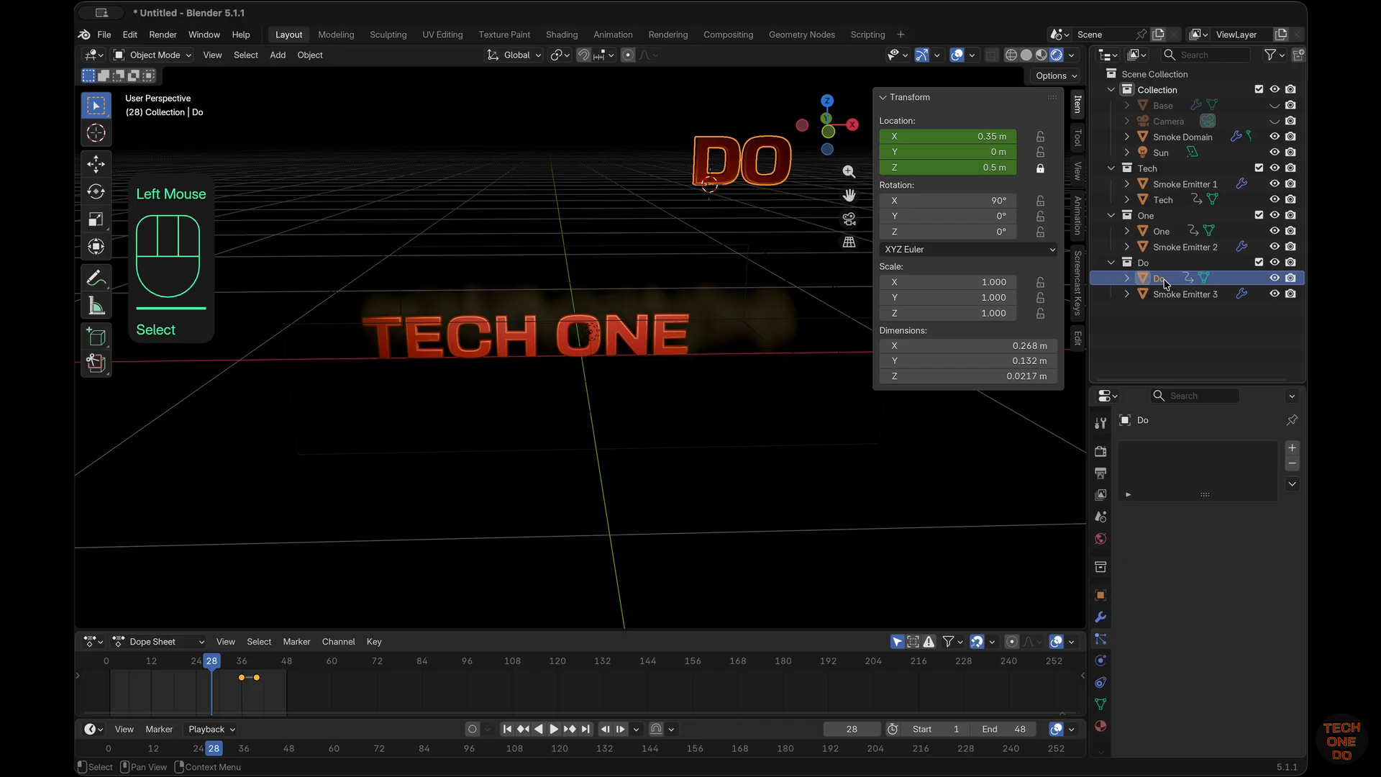
pyautogui.moveTo(251, 662); pyautogui.dragTo(257, 660)
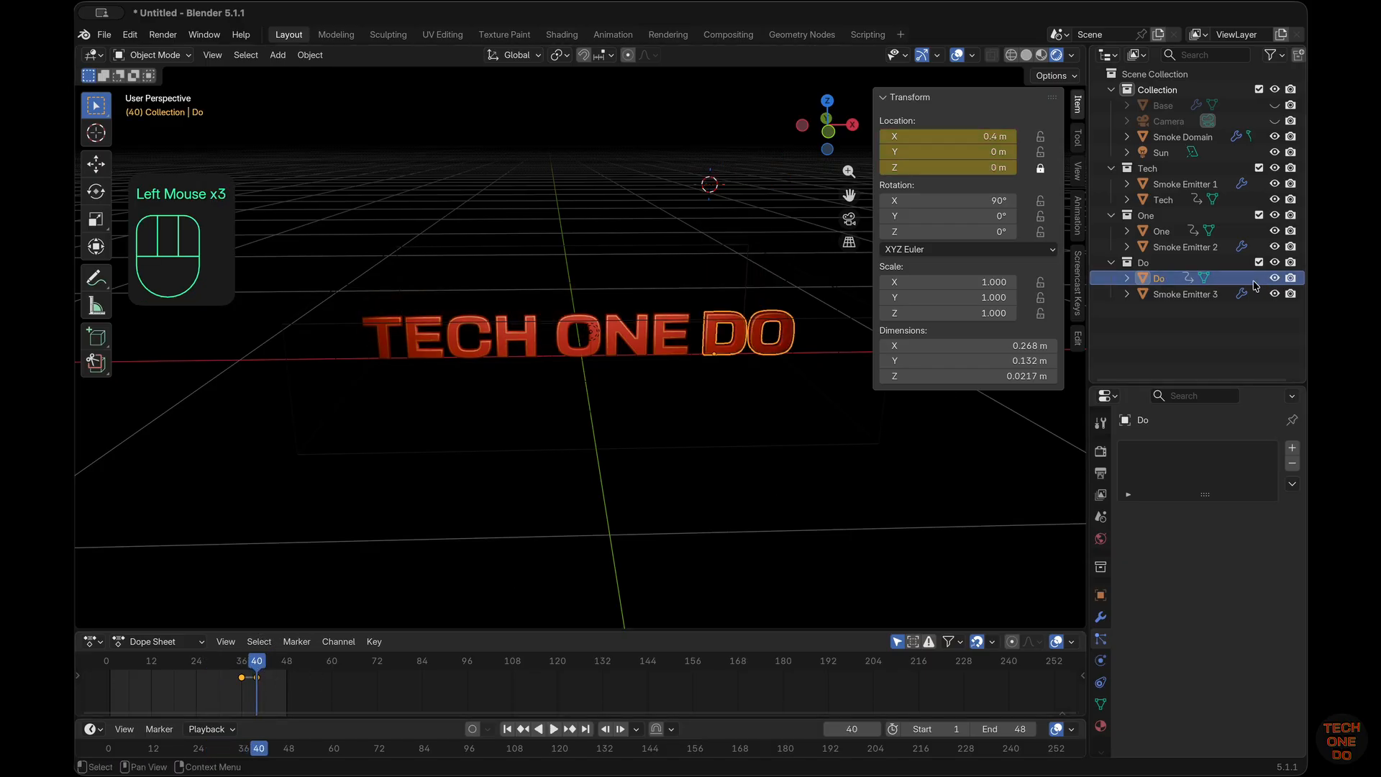
pyautogui.click(1184, 294)
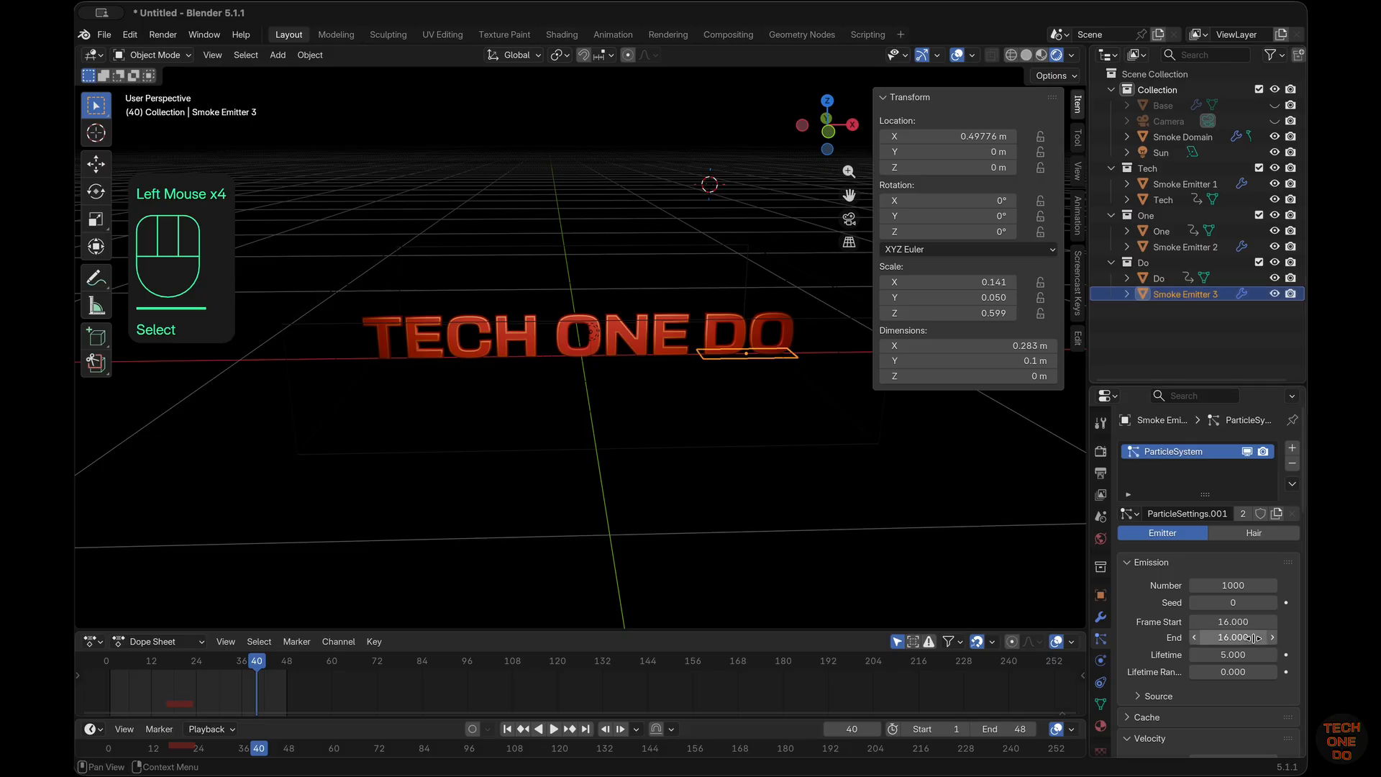
pyautogui.click(1244, 514)
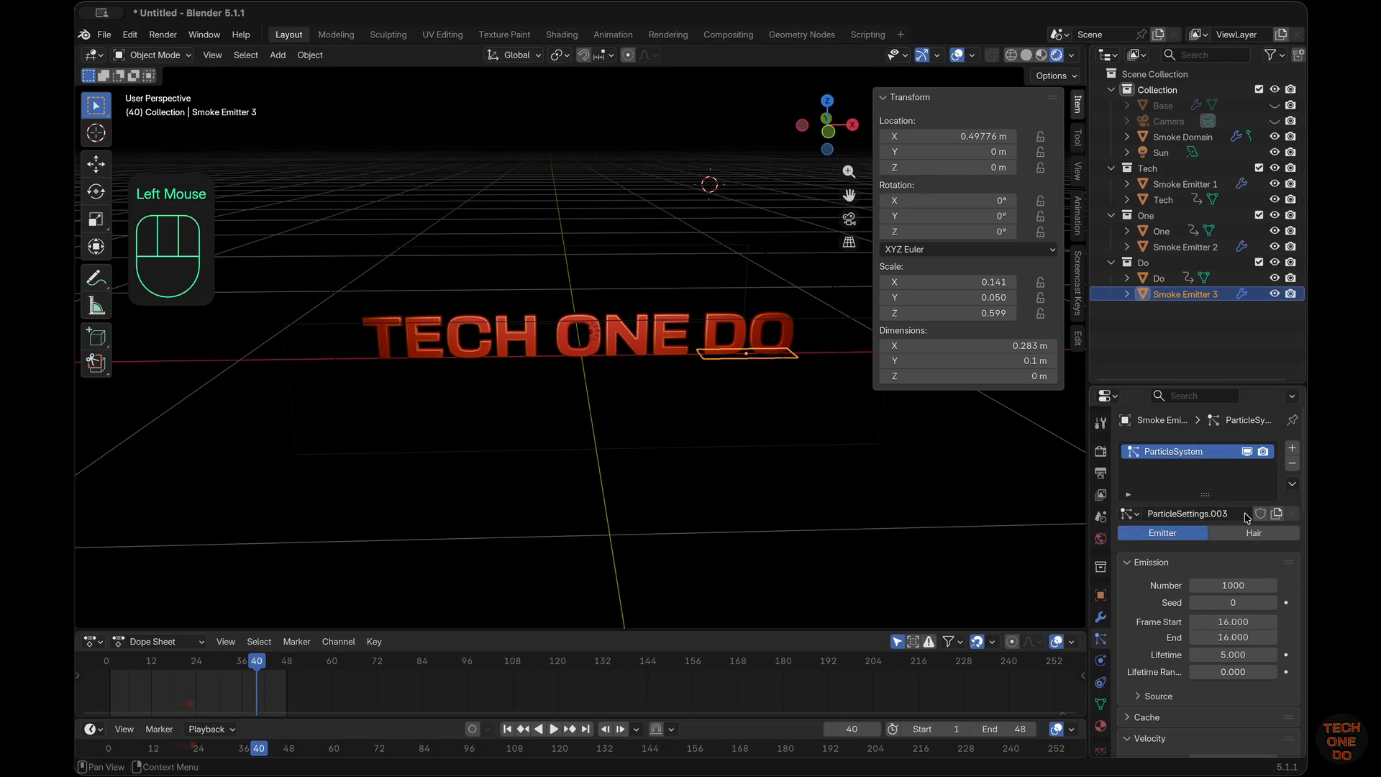
# Step: Set the emission start and end frames of Smoke Emitter 3's particle system to 40 and play back the animation
pyautogui.doubleClick(1239, 621)
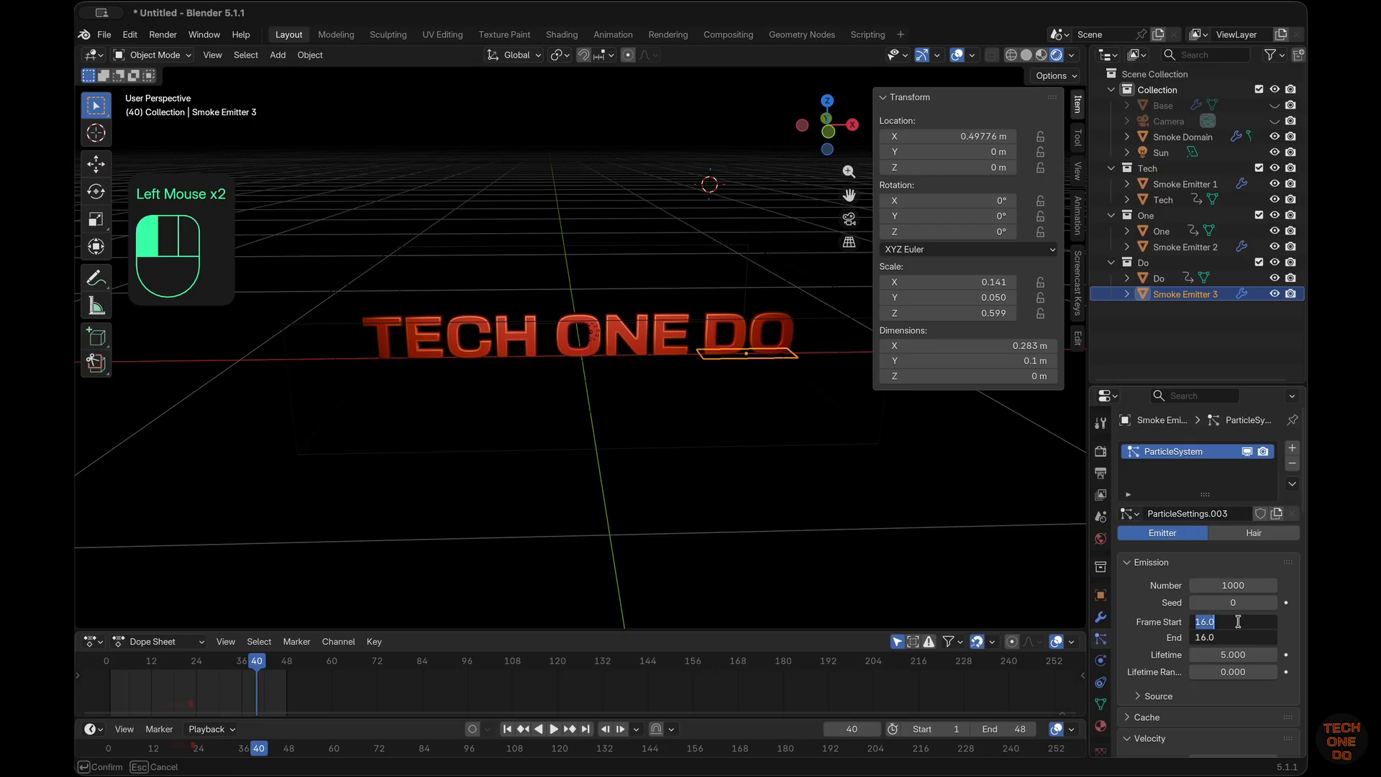
pyautogui.write('40')
pyautogui.press('Return')
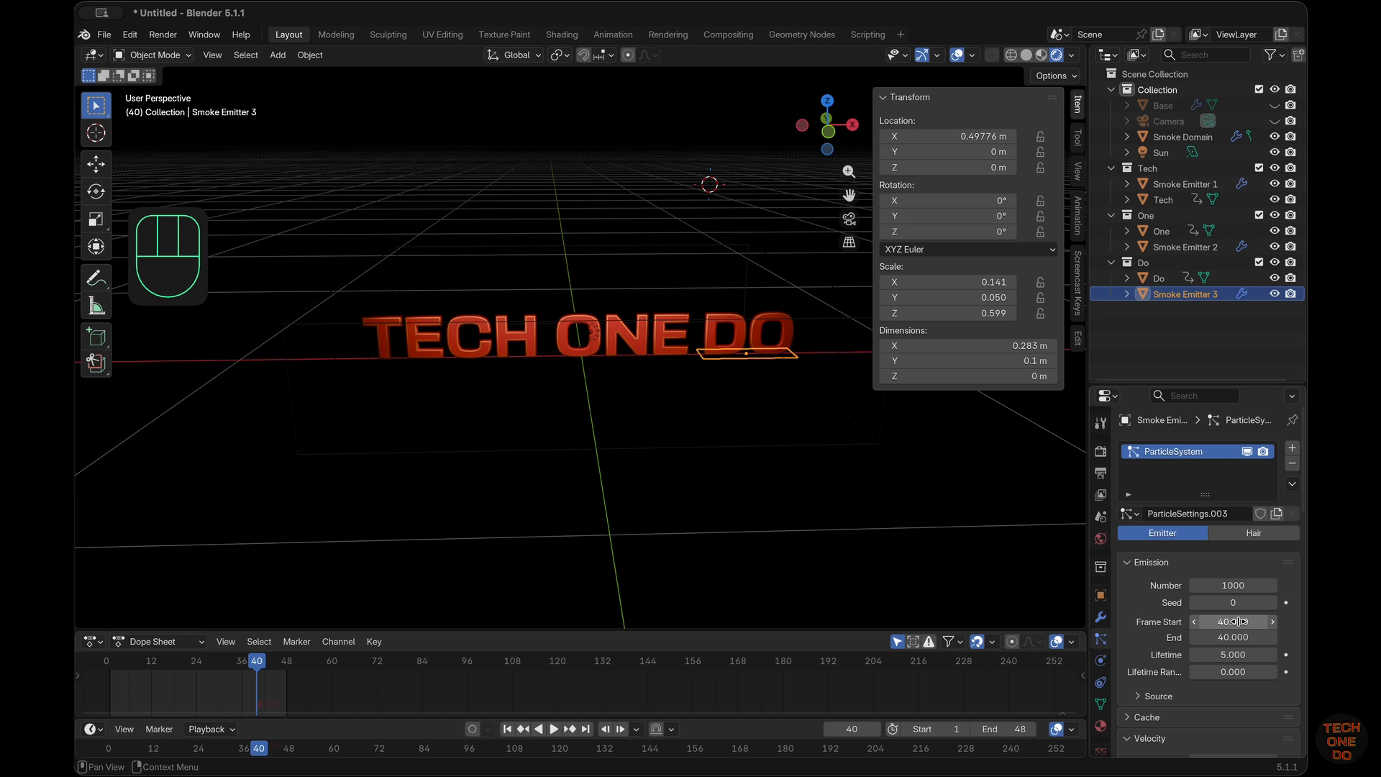
pyautogui.click(1267, 566)
pyautogui.click(1266, 565)
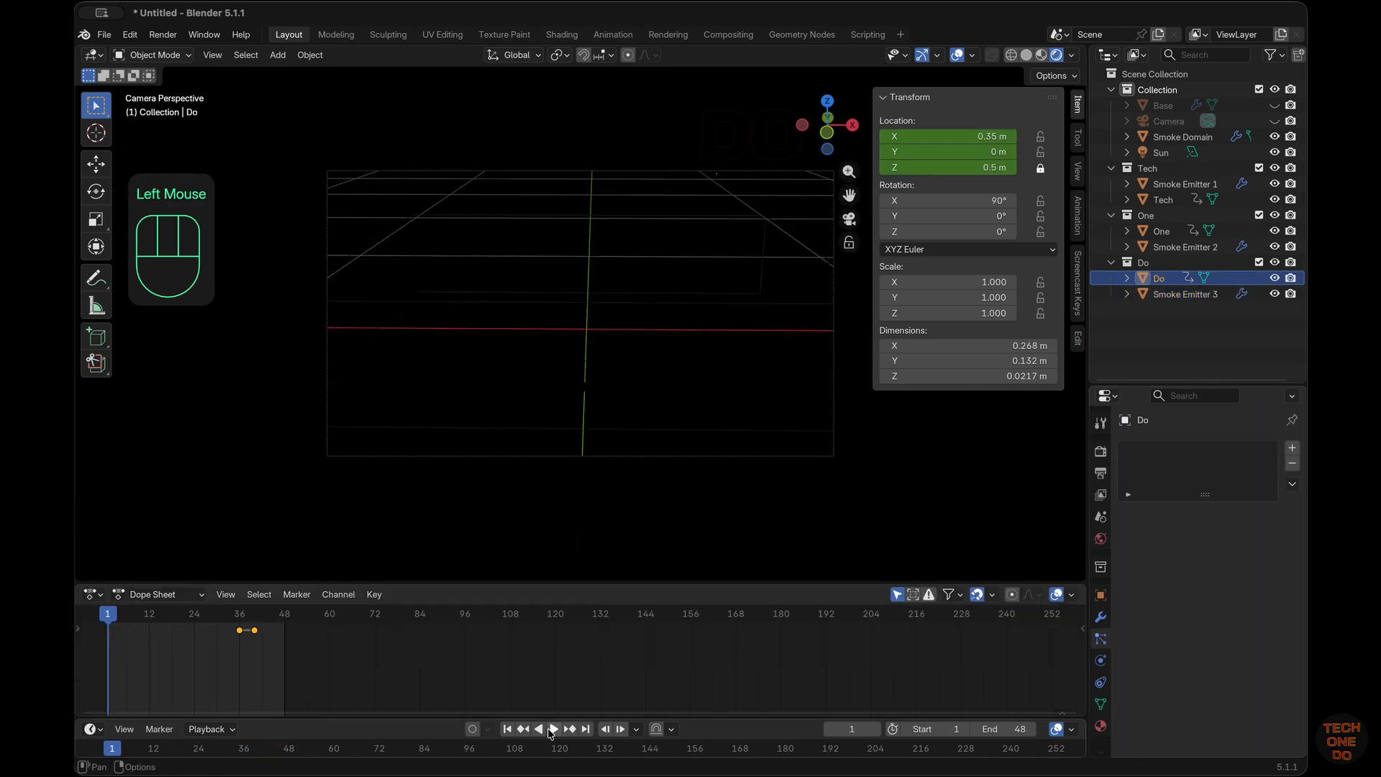
pyautogui.click(554, 730)
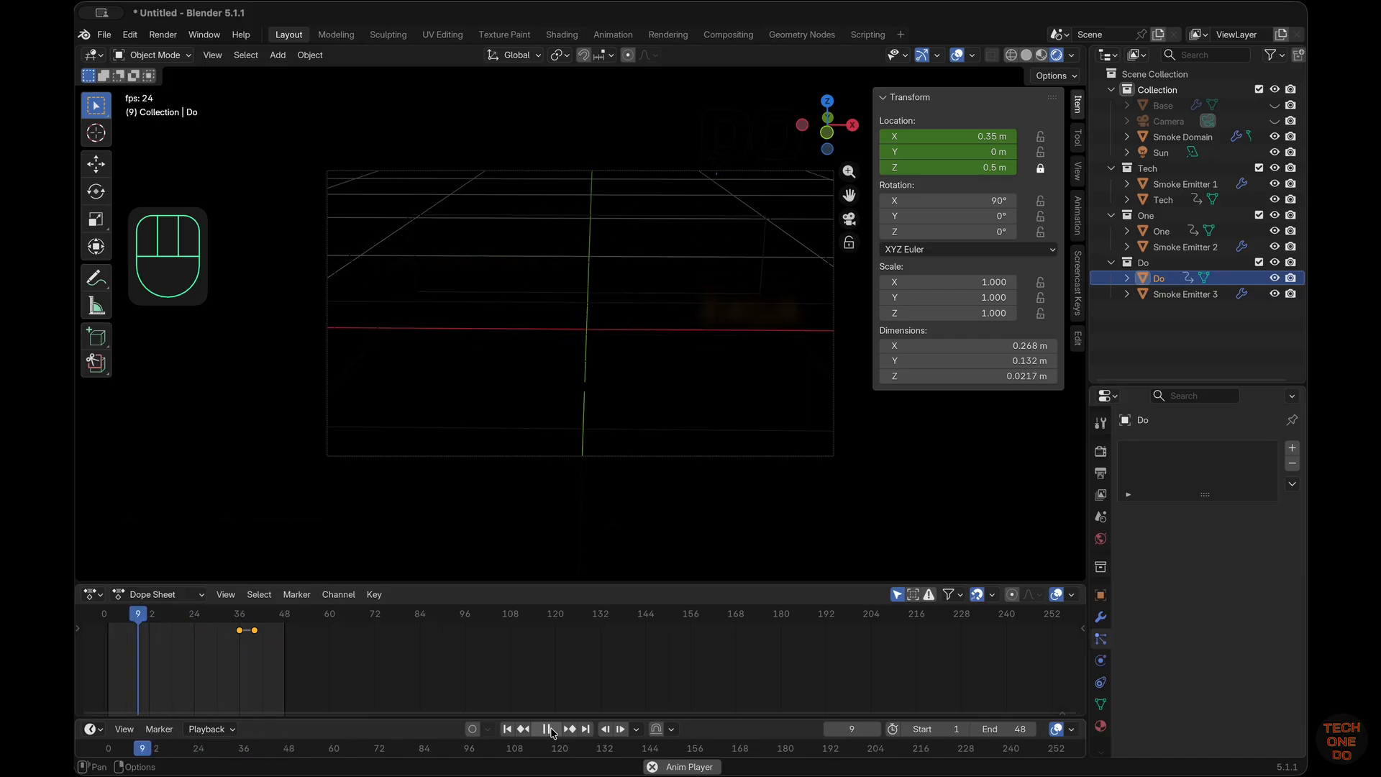
pyautogui.click(552, 732)
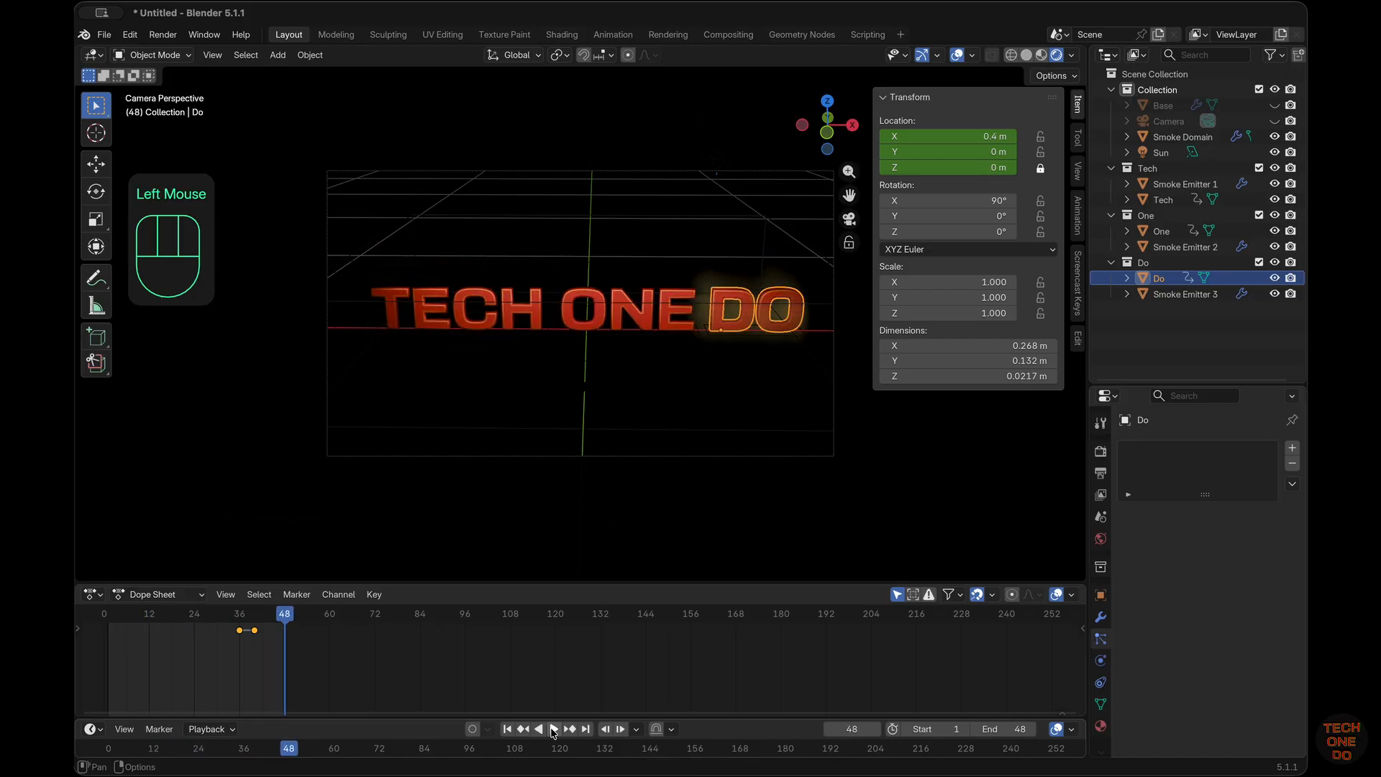
# Step: Set the viewport display of Smoke Emitter 2's particles to None and play back the animation
pyautogui.click(1164, 231)
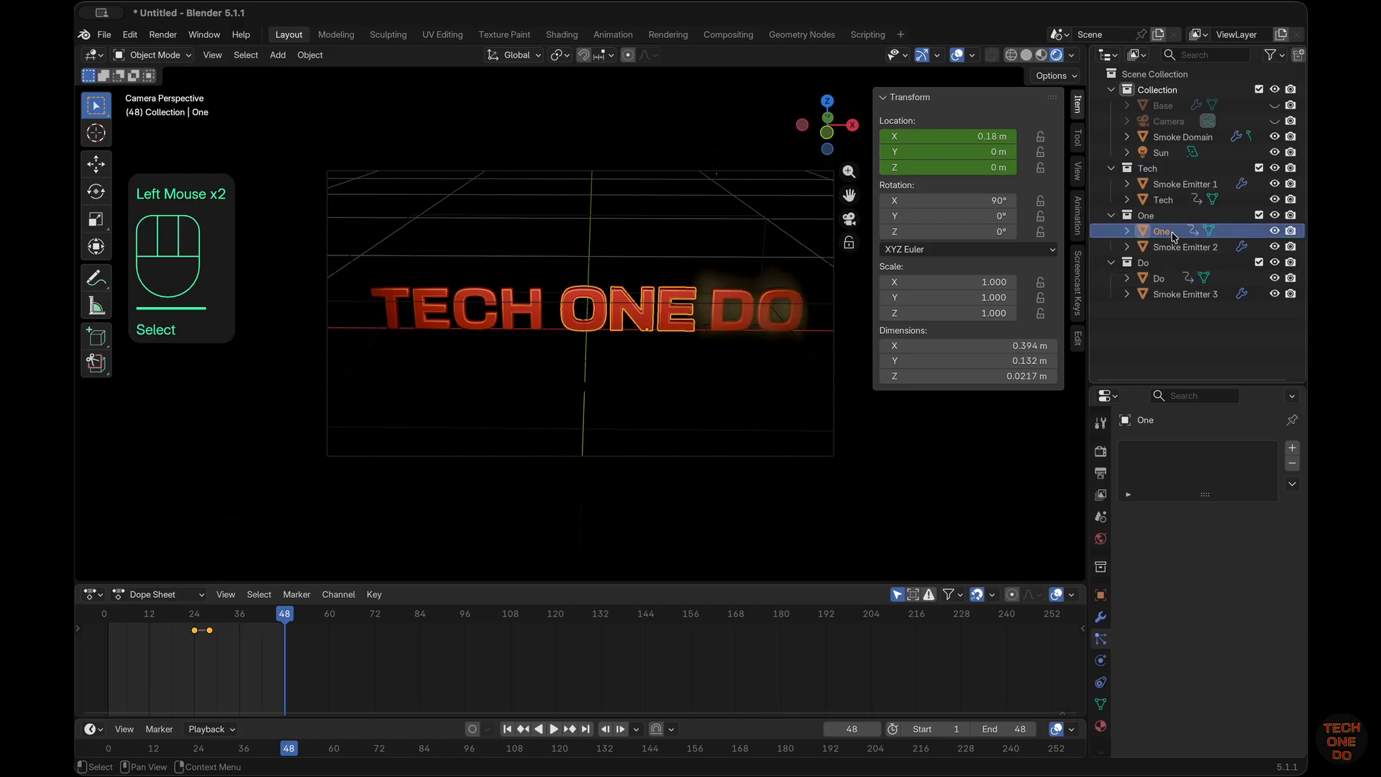
pyautogui.click(1177, 247)
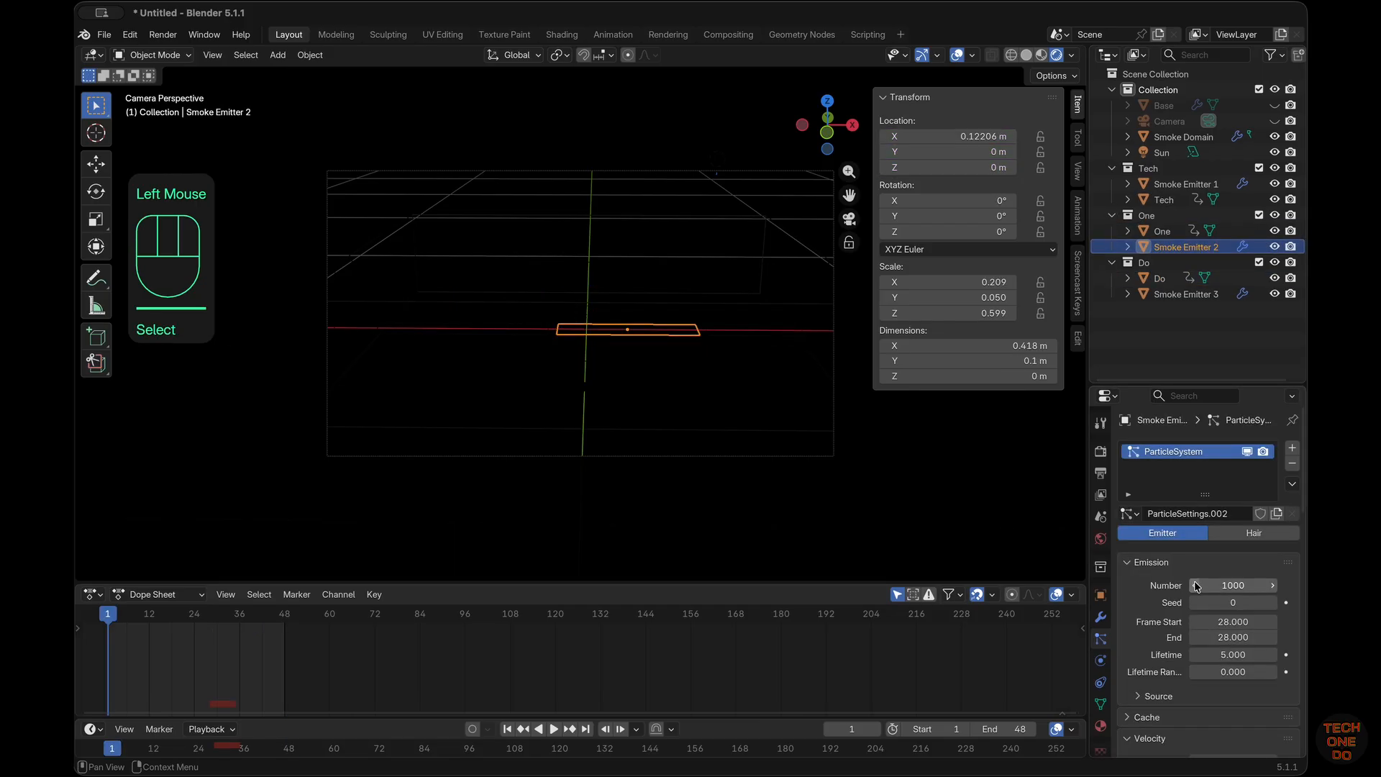
pyautogui.scroll(-8, 1151, 594)
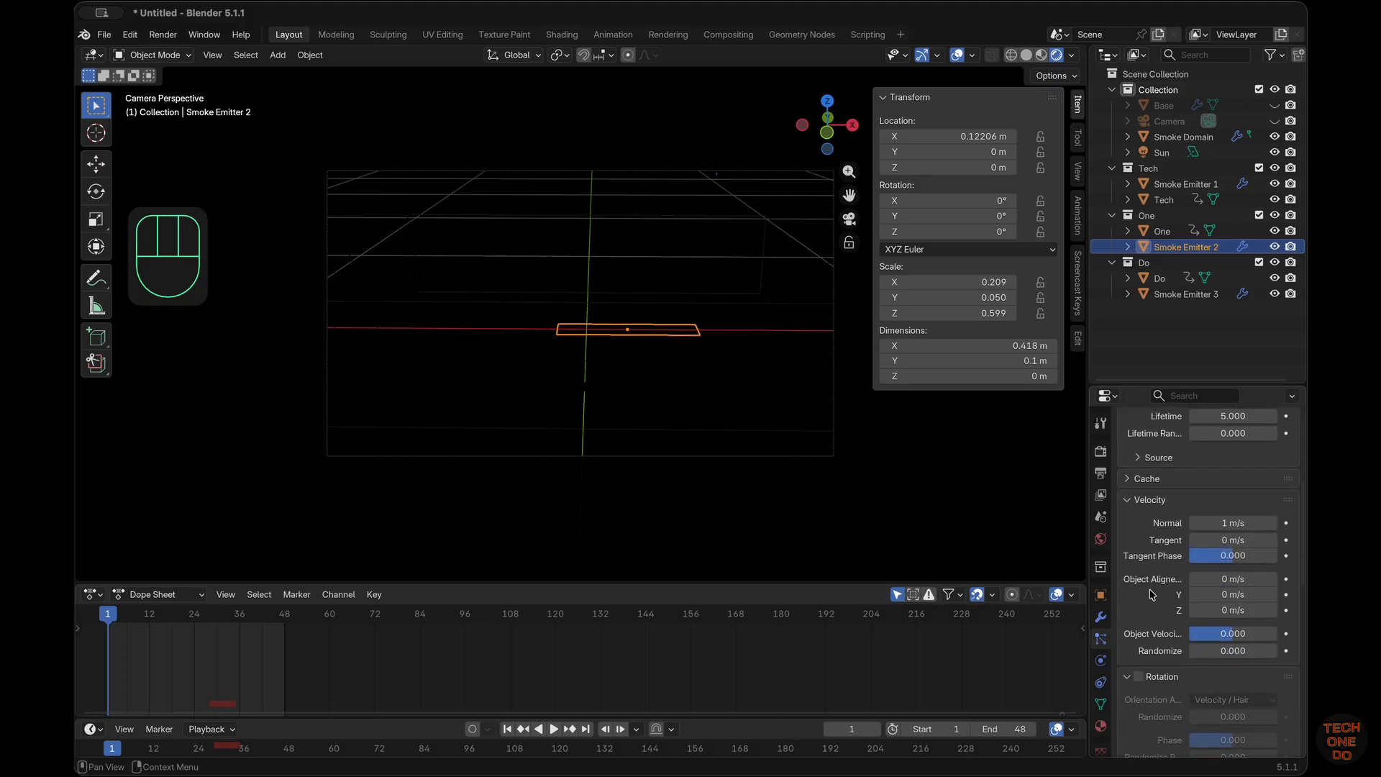
pyautogui.scroll(-10, 1151, 595)
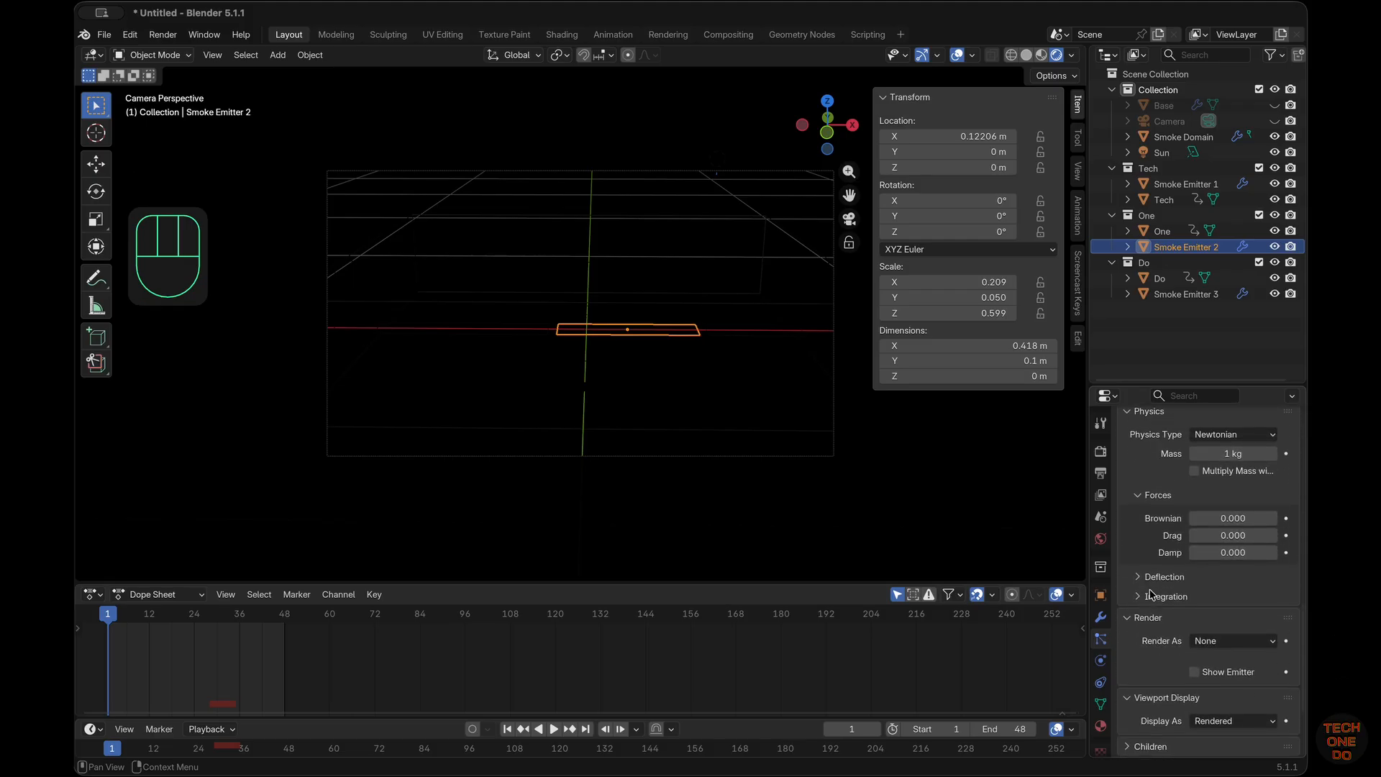
pyautogui.scroll(-5, 1151, 595)
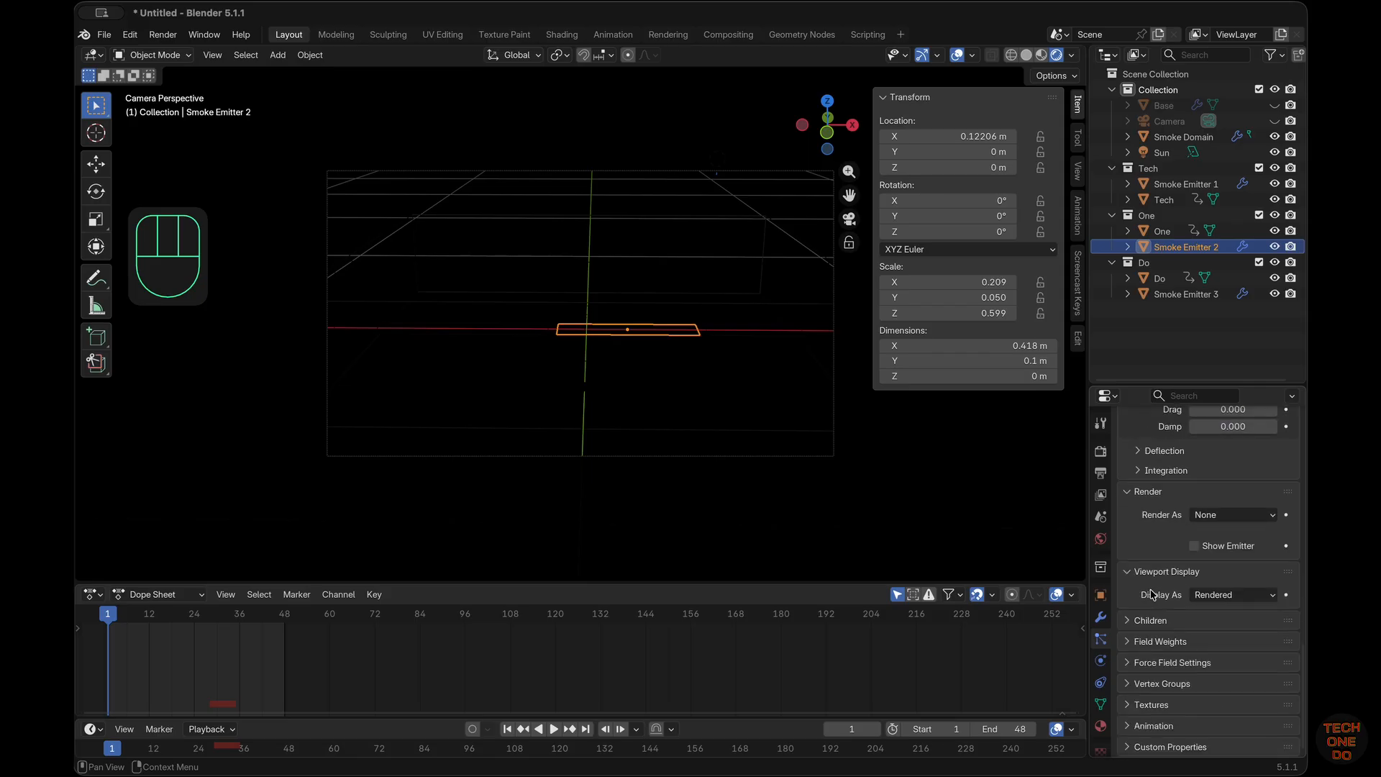
pyautogui.click(1250, 597)
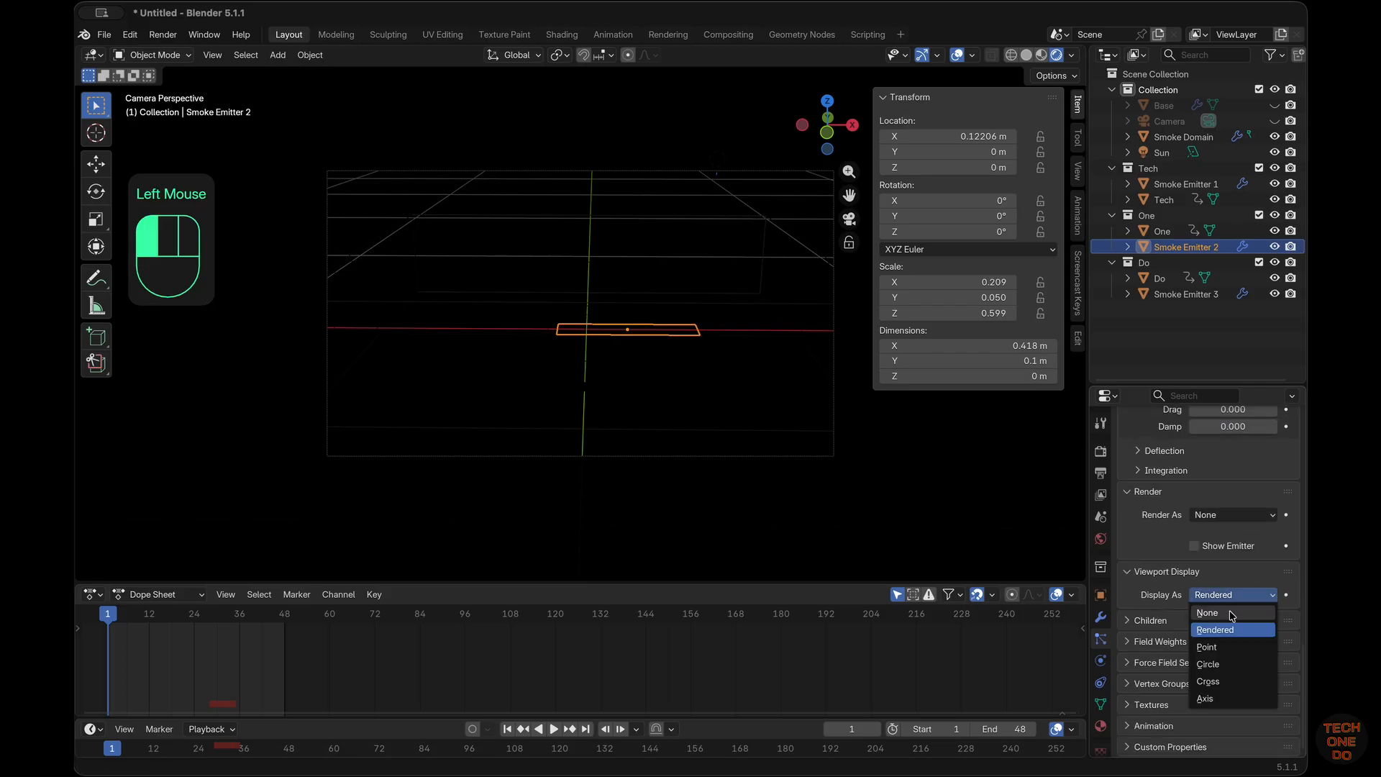
pyautogui.click(1233, 614)
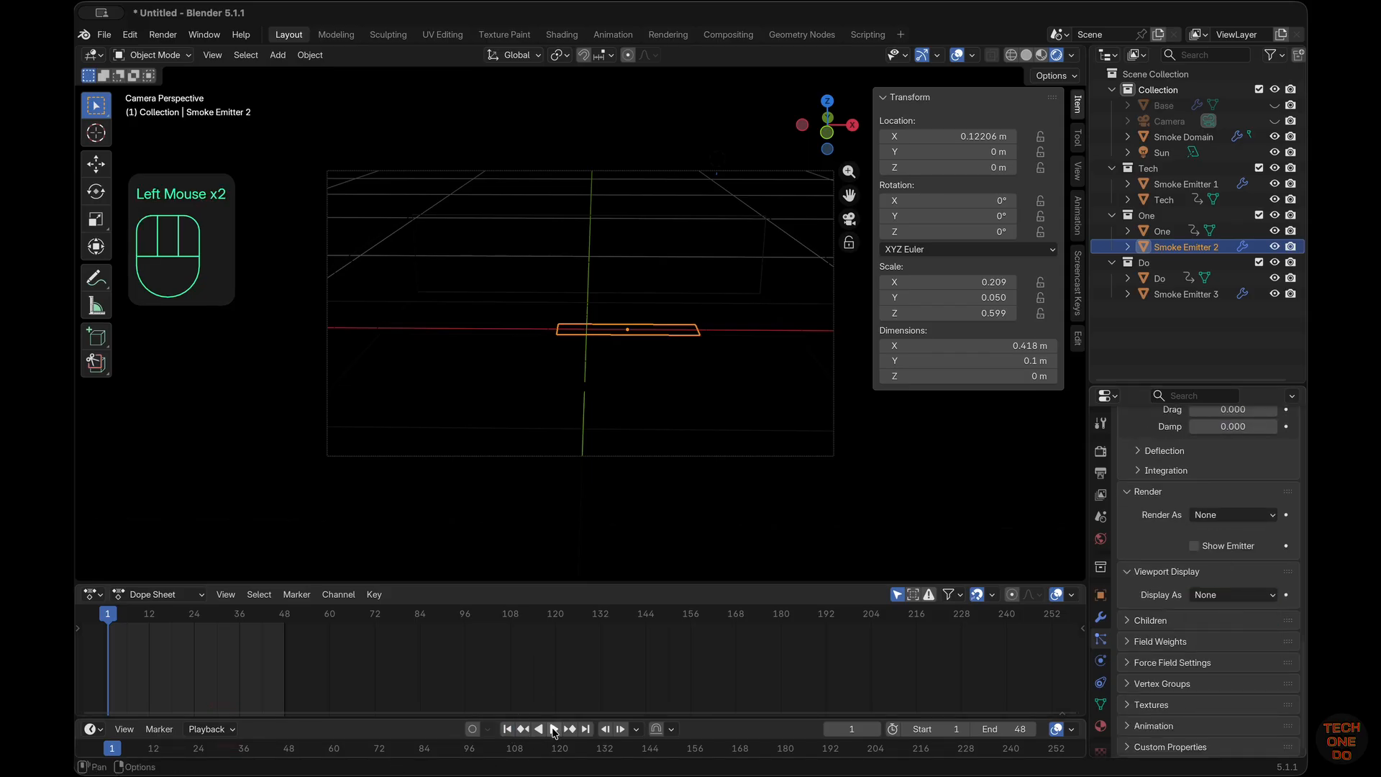
pyautogui.click(554, 729)
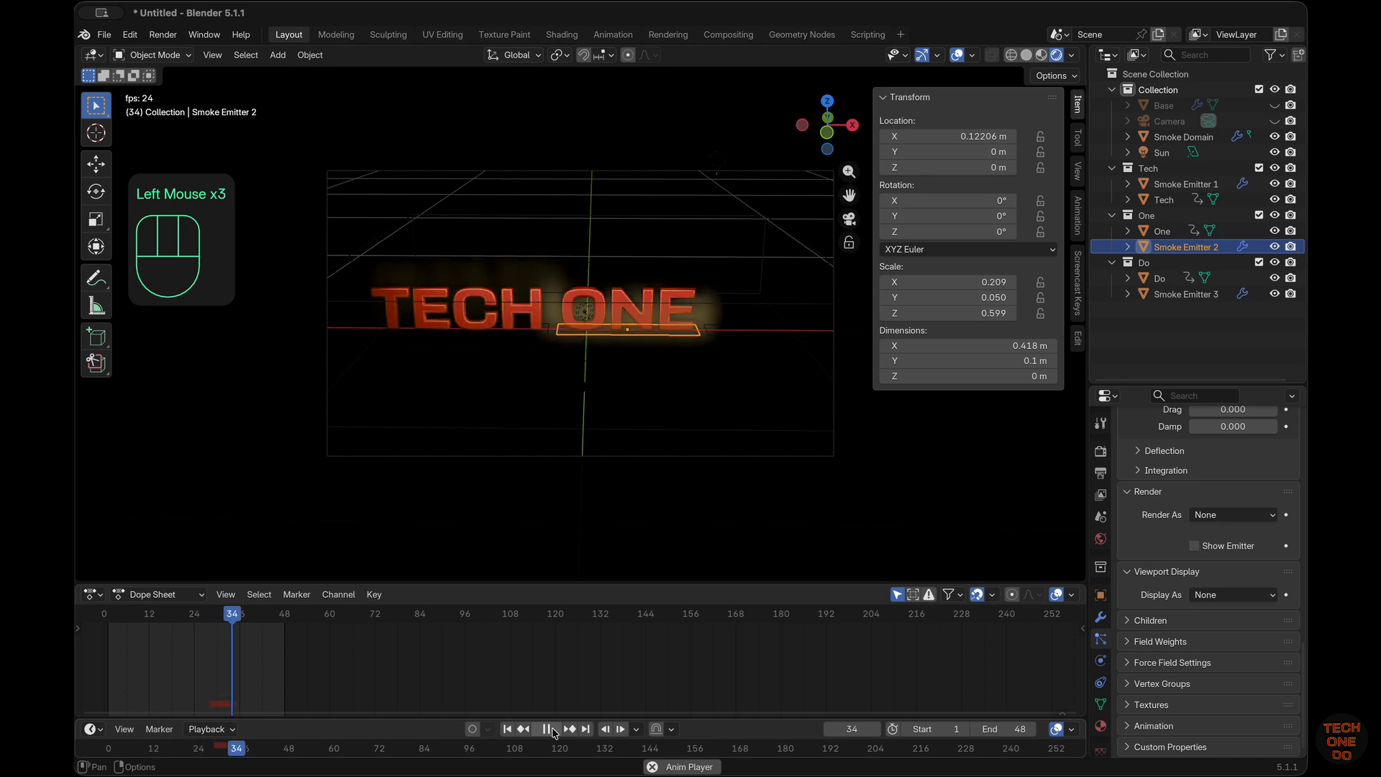
pyautogui.click(550, 729)
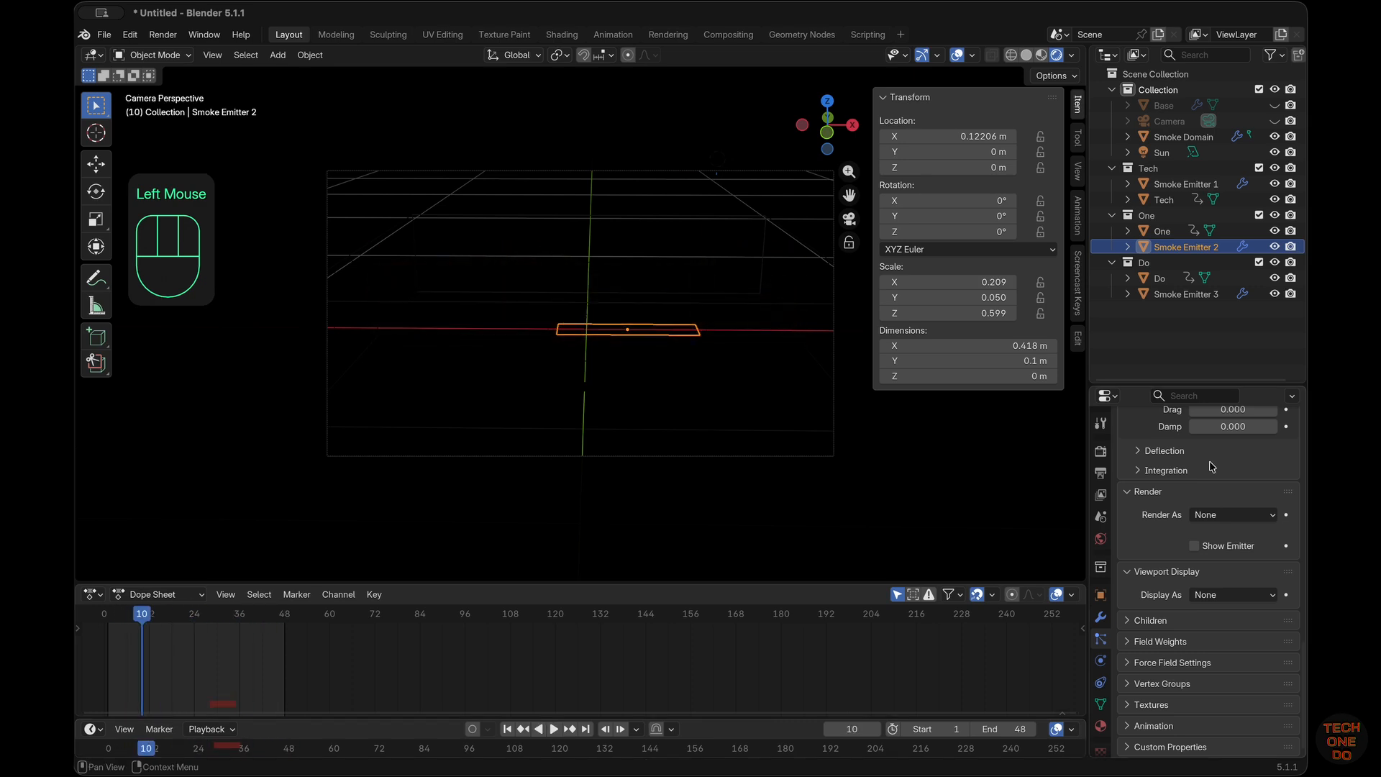
# Step: Set the particle viewport display to None for Smoke Emitters 3 and 1, and replay the animation from the first frame
pyautogui.click(1206, 295)
pyautogui.click(1230, 595)
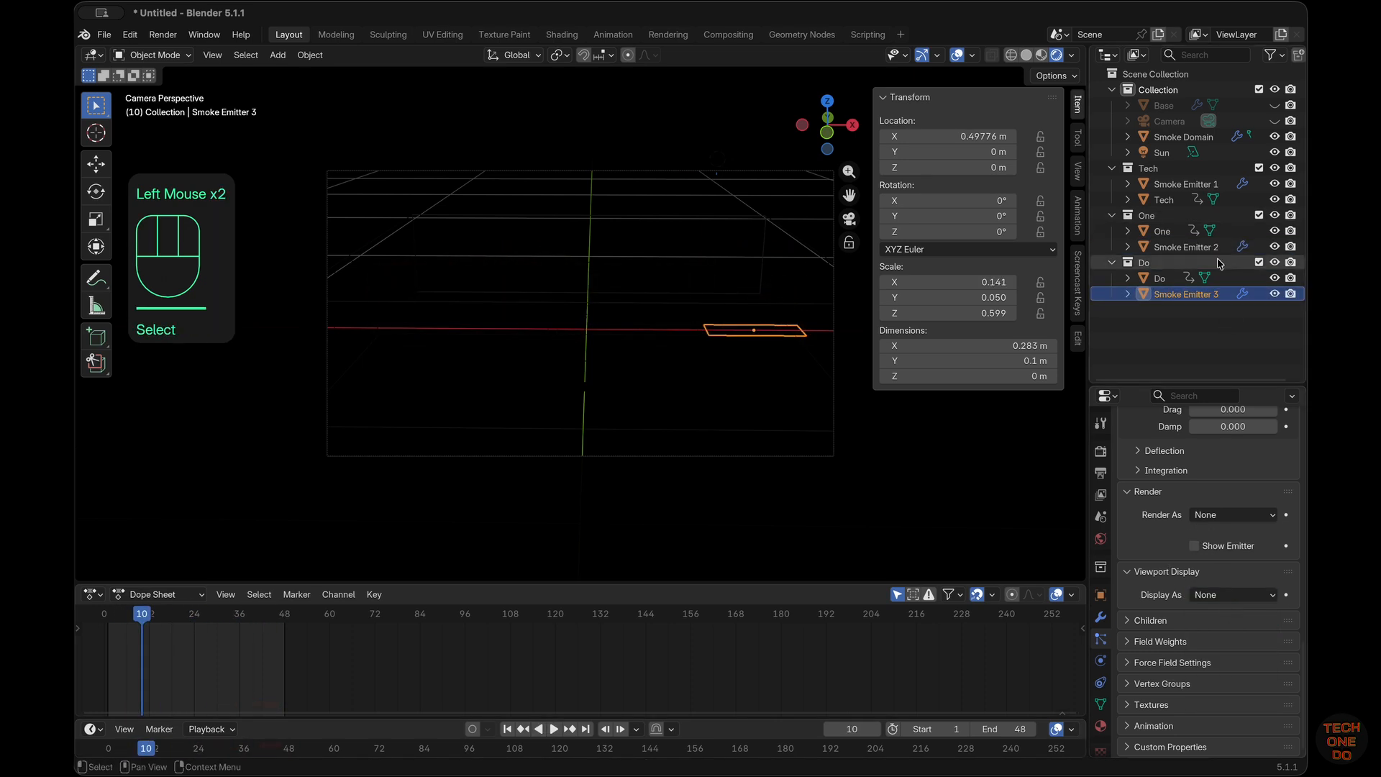
pyautogui.click(1184, 184)
pyautogui.click(1241, 596)
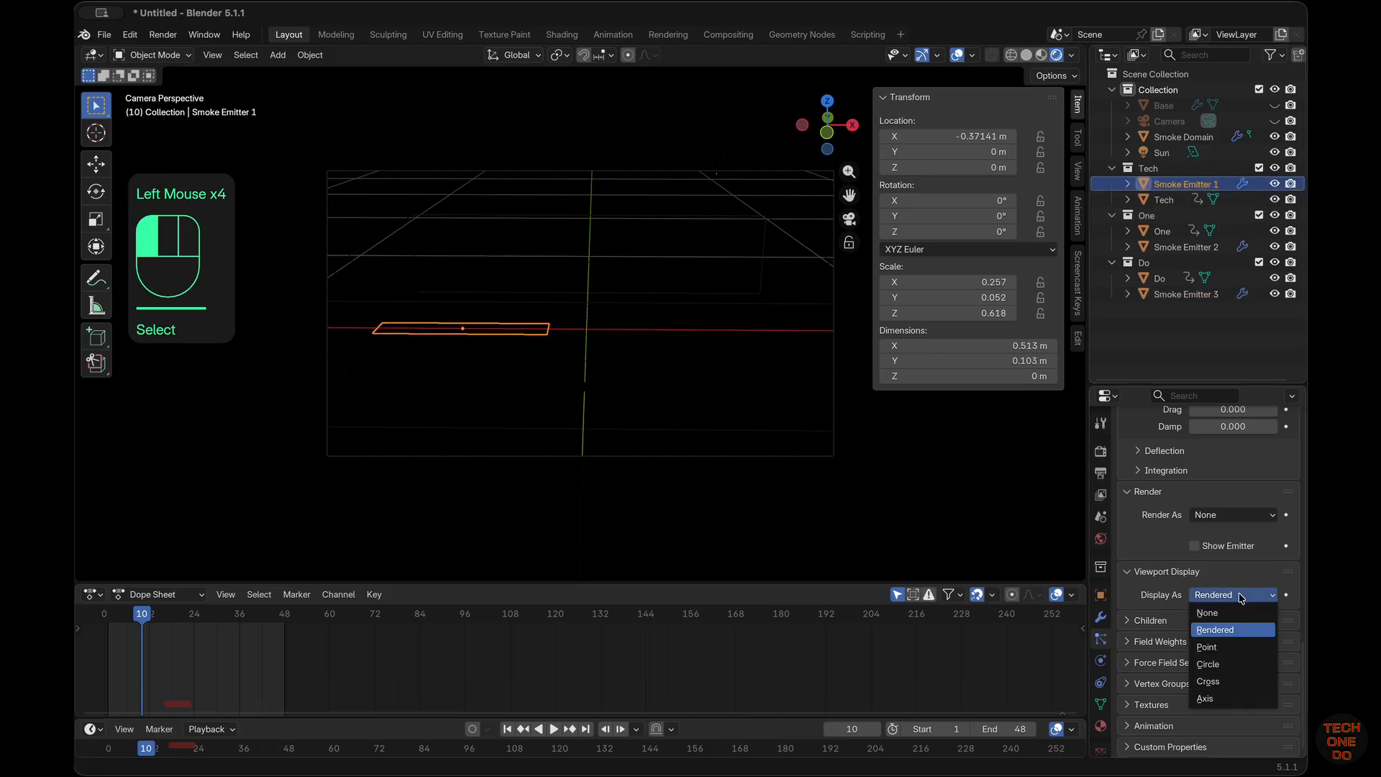
pyautogui.click(1233, 615)
pyautogui.hscroll(-1, 926, 672)
pyautogui.click(507, 730)
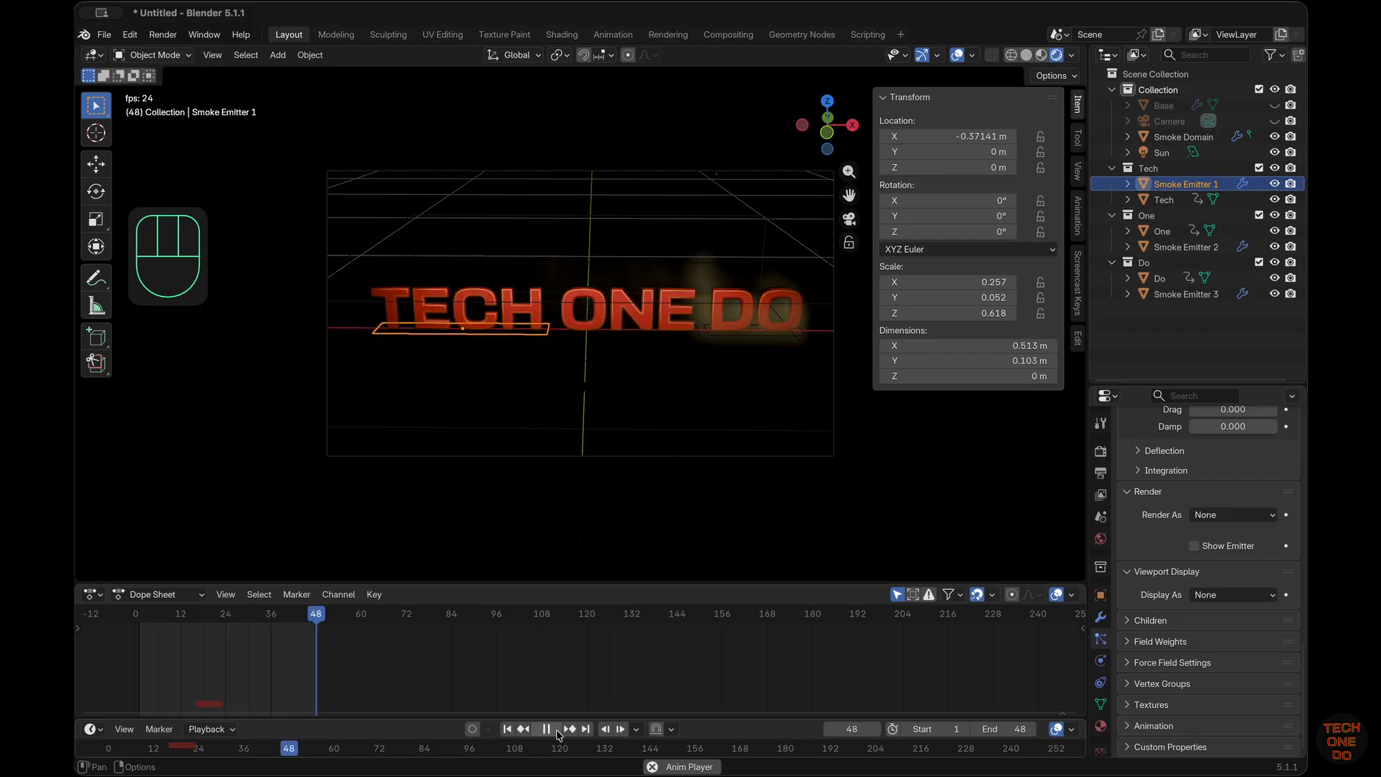
pyautogui.click(547, 729)
# Step: Unhide the Base and Camera objects in the viewport and play the animation from frame 1
pyautogui.click(1275, 106)
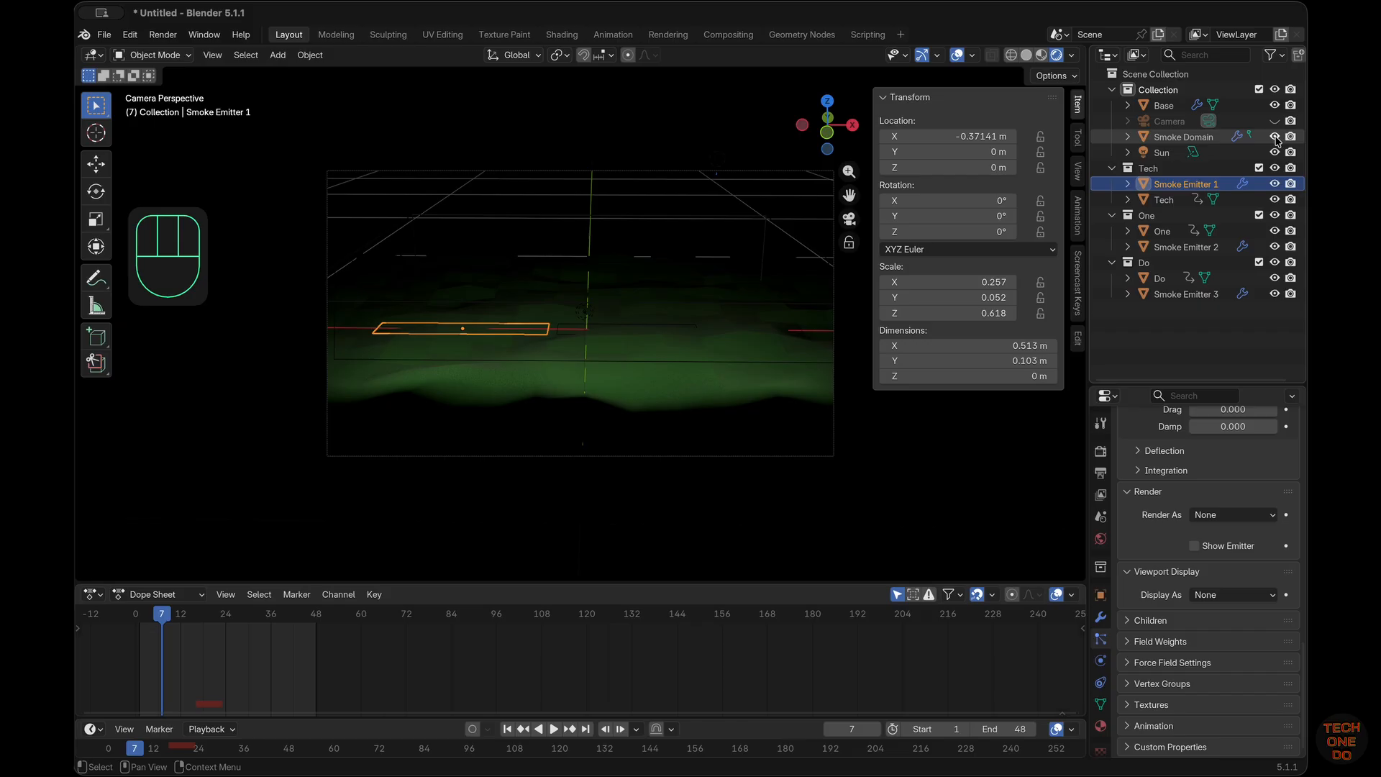
pyautogui.click(1275, 121)
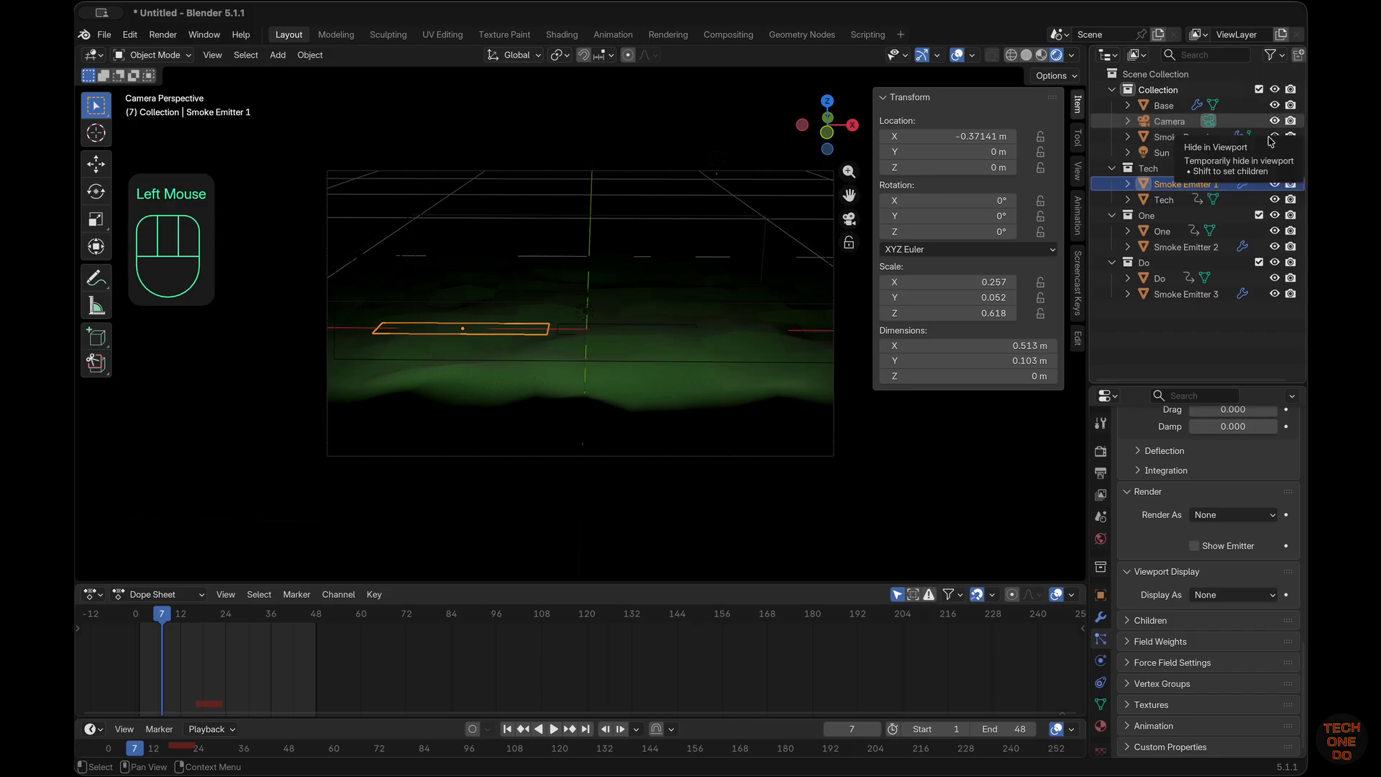
pyautogui.click(508, 730)
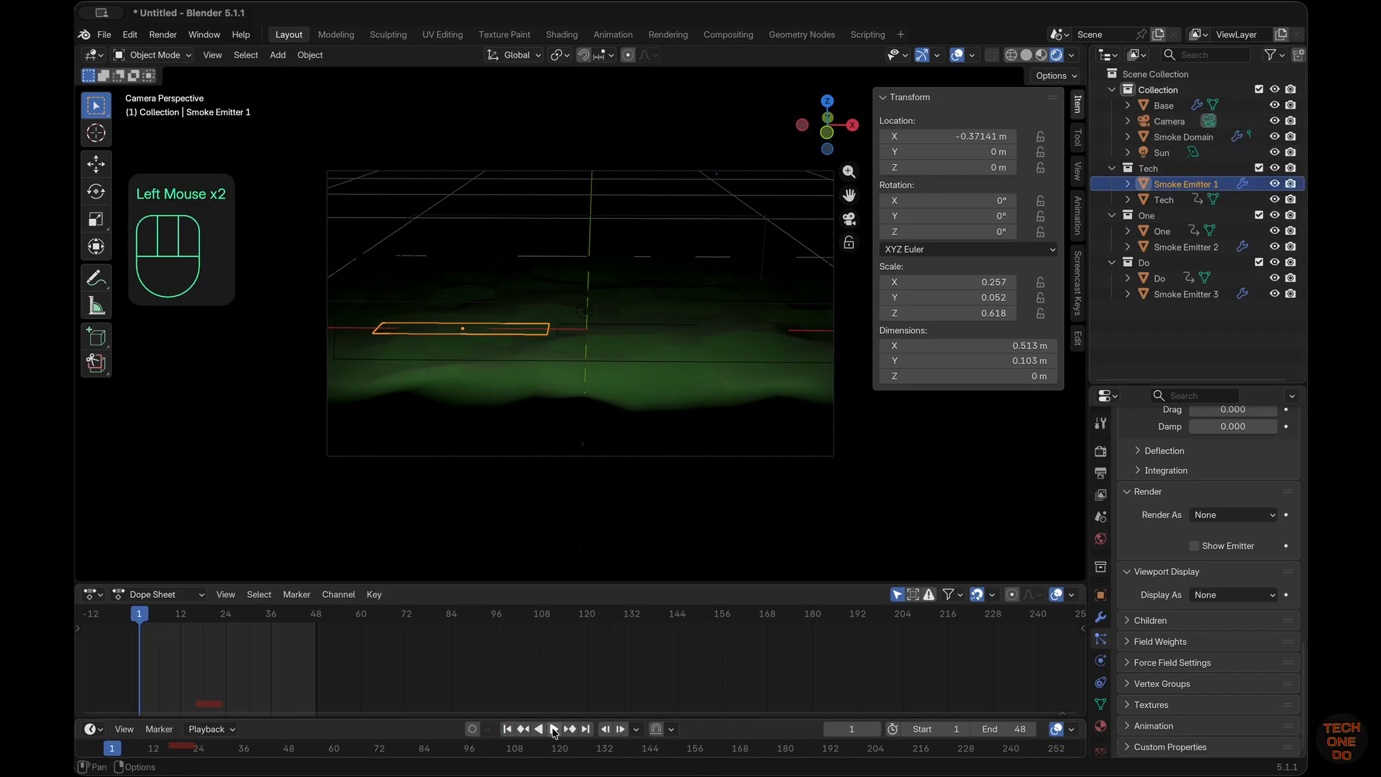
pyautogui.click(554, 730)
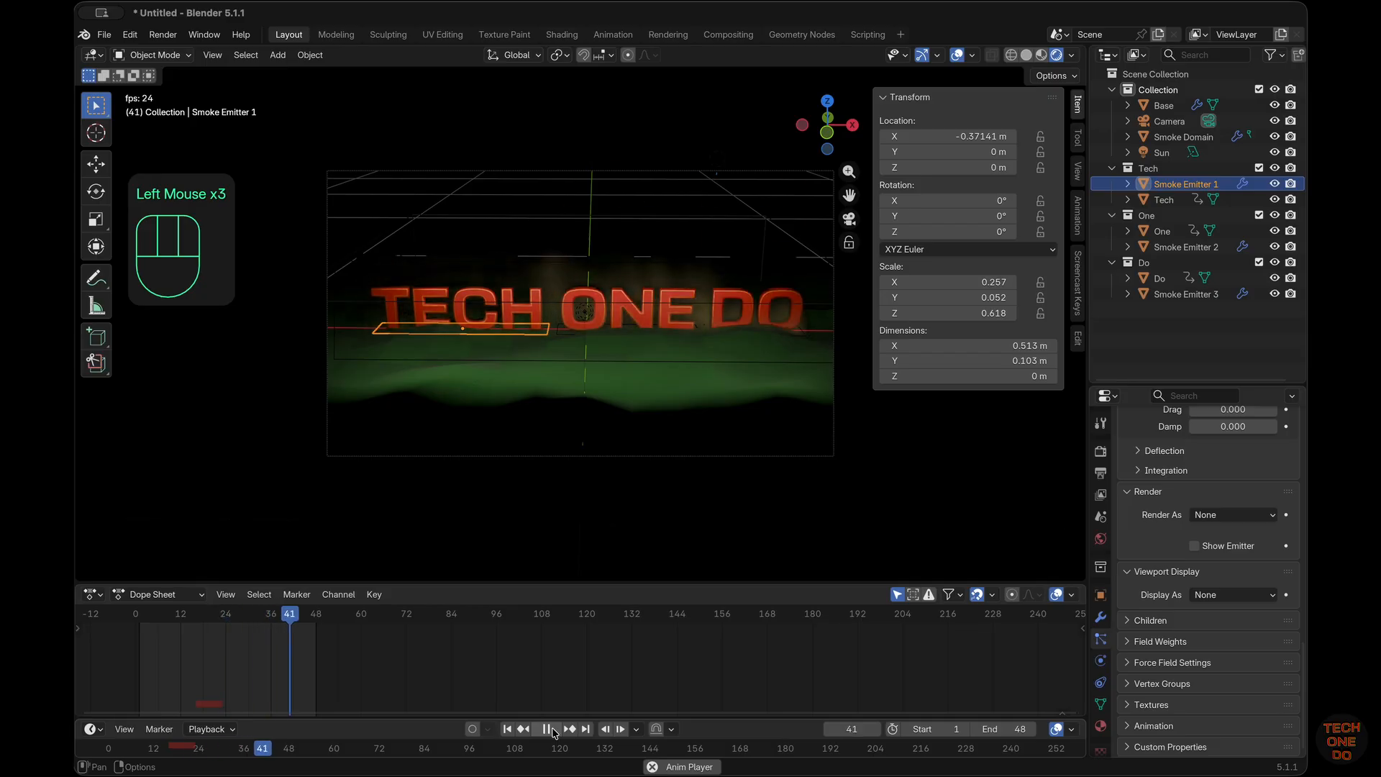
# Step: Preview the last frame, 48, through the camera with the viewport overlays hidden, and turn the overlays back on
pyautogui.click(965, 451)
pyautogui.click(983, 475)
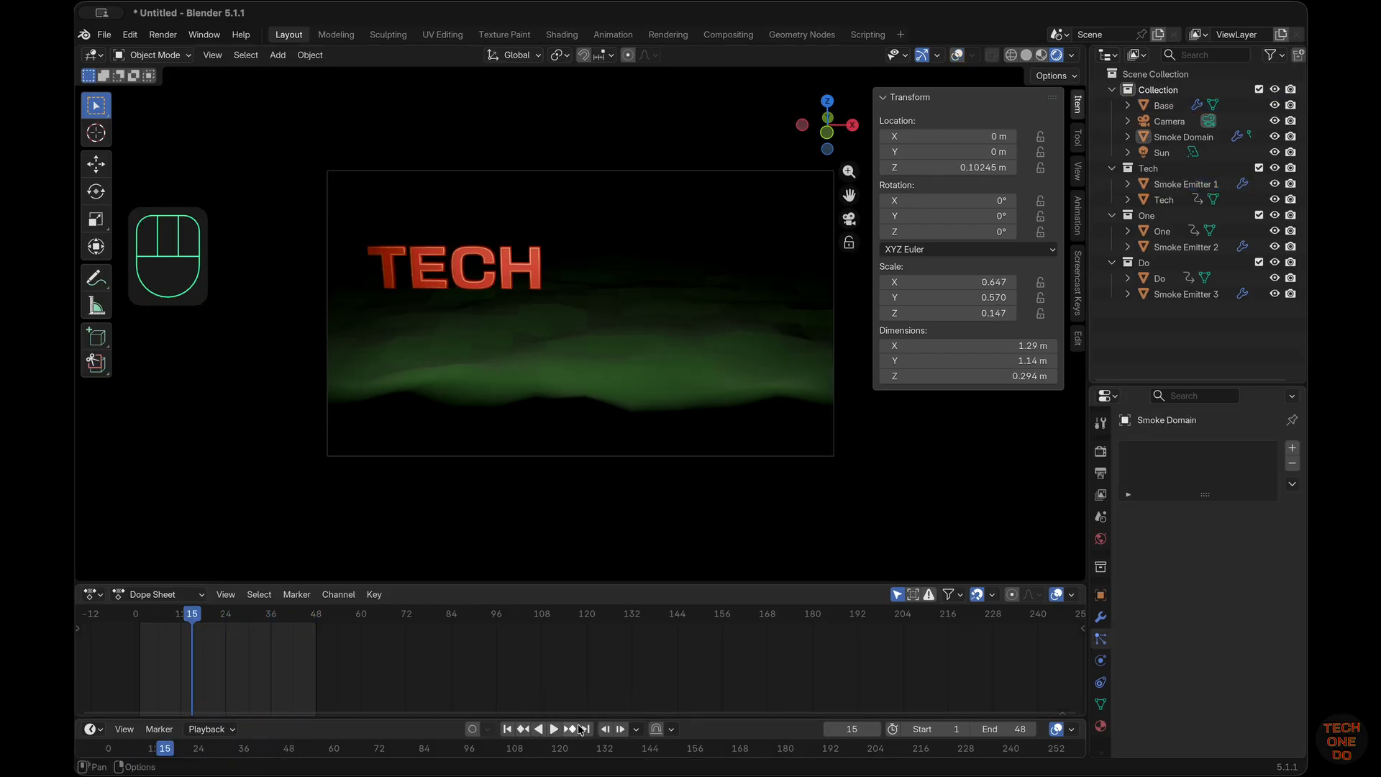
pyautogui.click(587, 731)
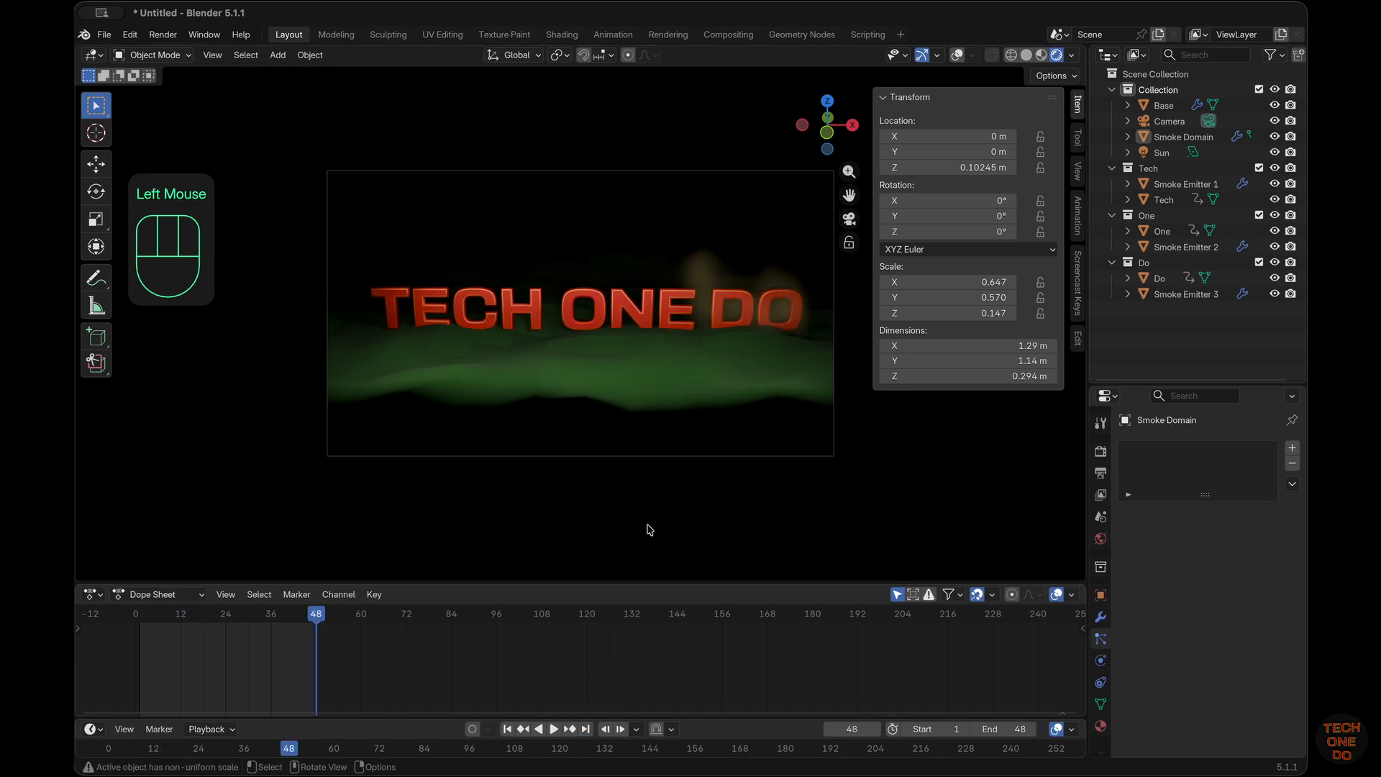
pyautogui.hotkey('shift', 'alt', 'z')
# Step: Rotate the Tech text and Smoke Emitter 1 together by about 16.6° around the Z axis
pyautogui.click(539, 240)
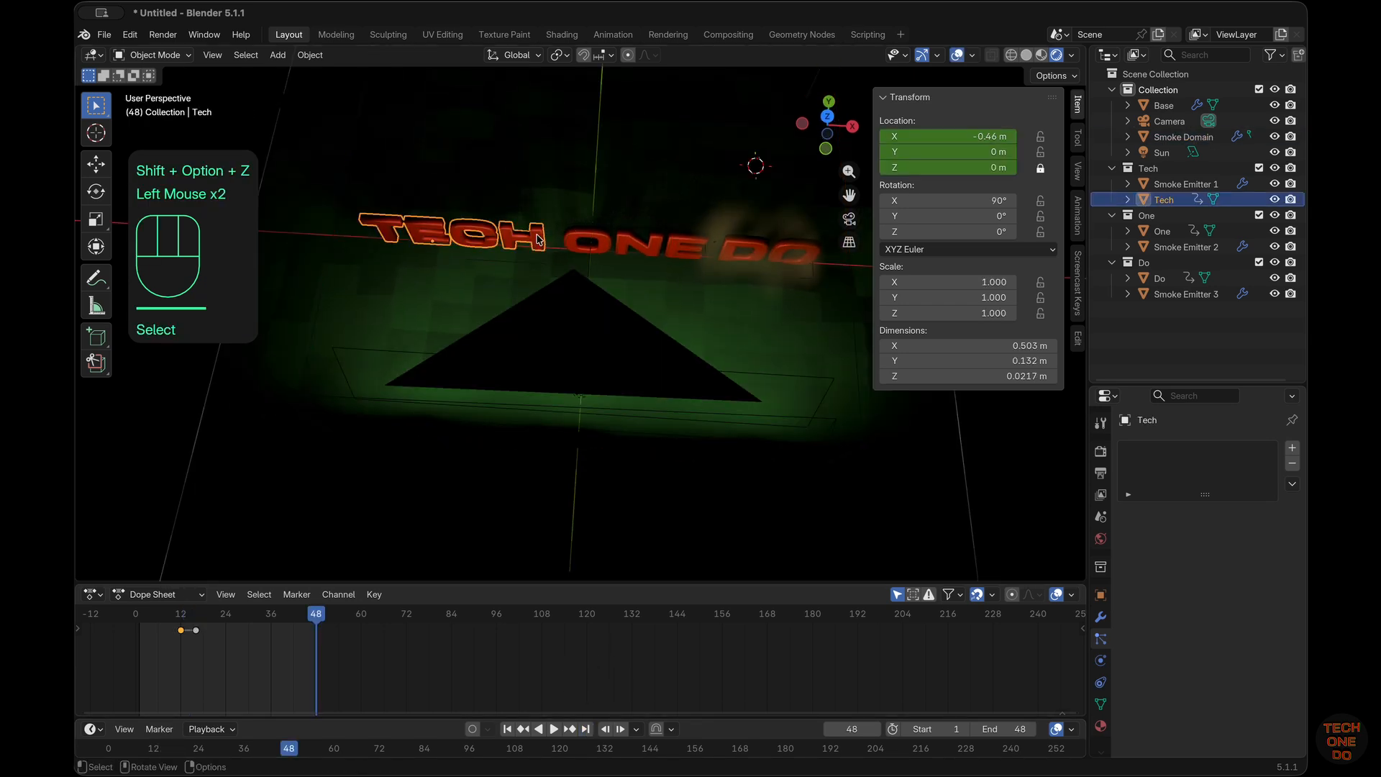
pyautogui.press('shift')
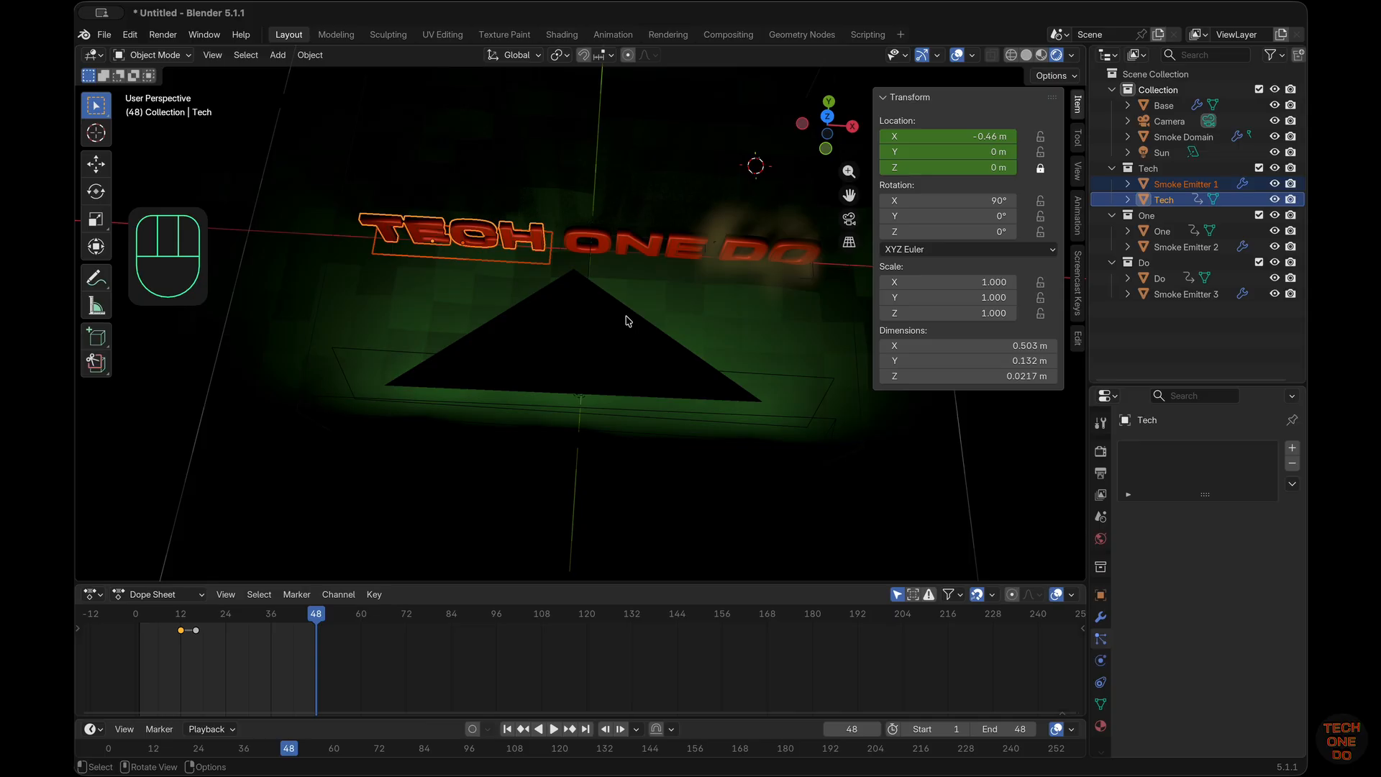
pyautogui.press('space')
pyautogui.moveTo(472, 295)
pyautogui.mouseDown()
pyautogui.moveTo(500, 272)
pyautogui.moveTo(492, 285)
pyautogui.mouseUp()
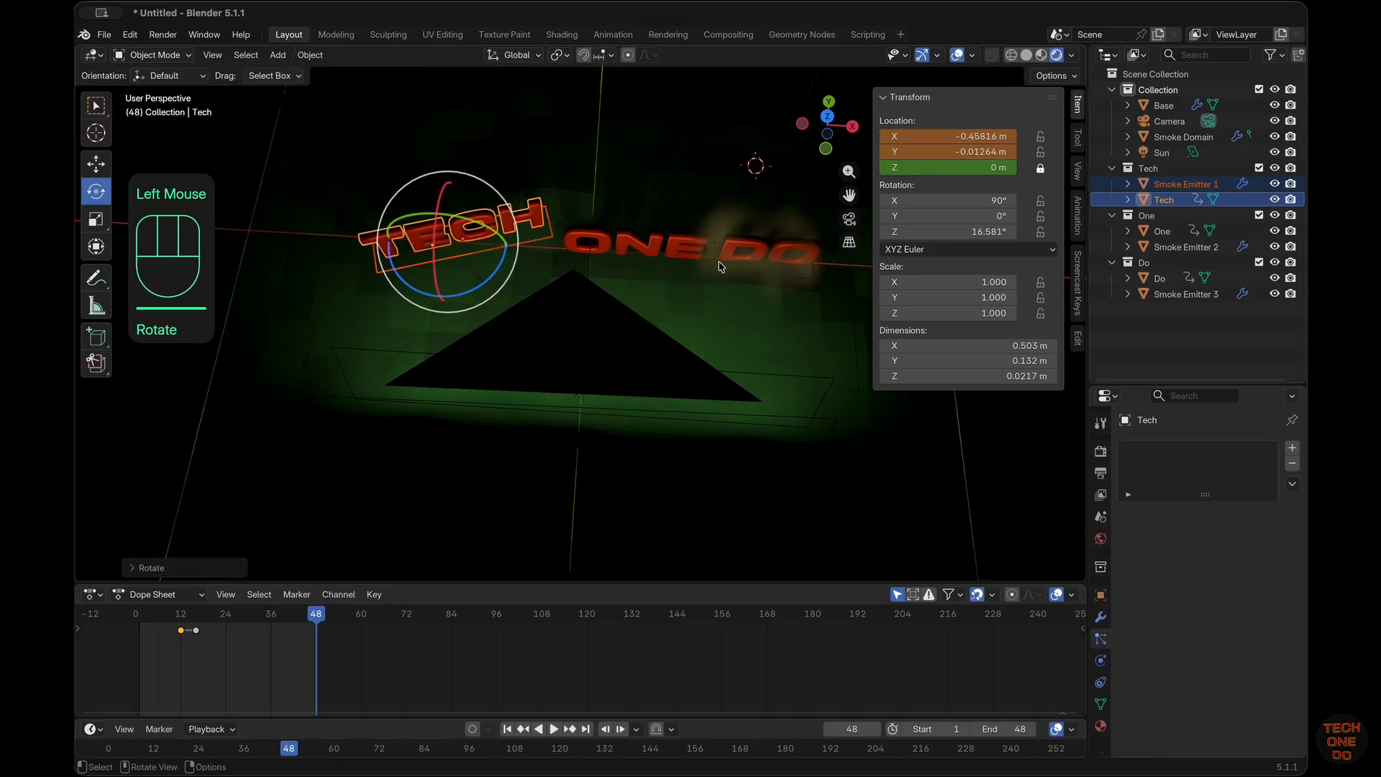
# Step: Rotate the One text and Smoke Emitter 2 together slightly clockwise around the Z axis
pyautogui.click(655, 253)
pyautogui.click(655, 253)
pyautogui.click(655, 253)
pyautogui.click(656, 253)
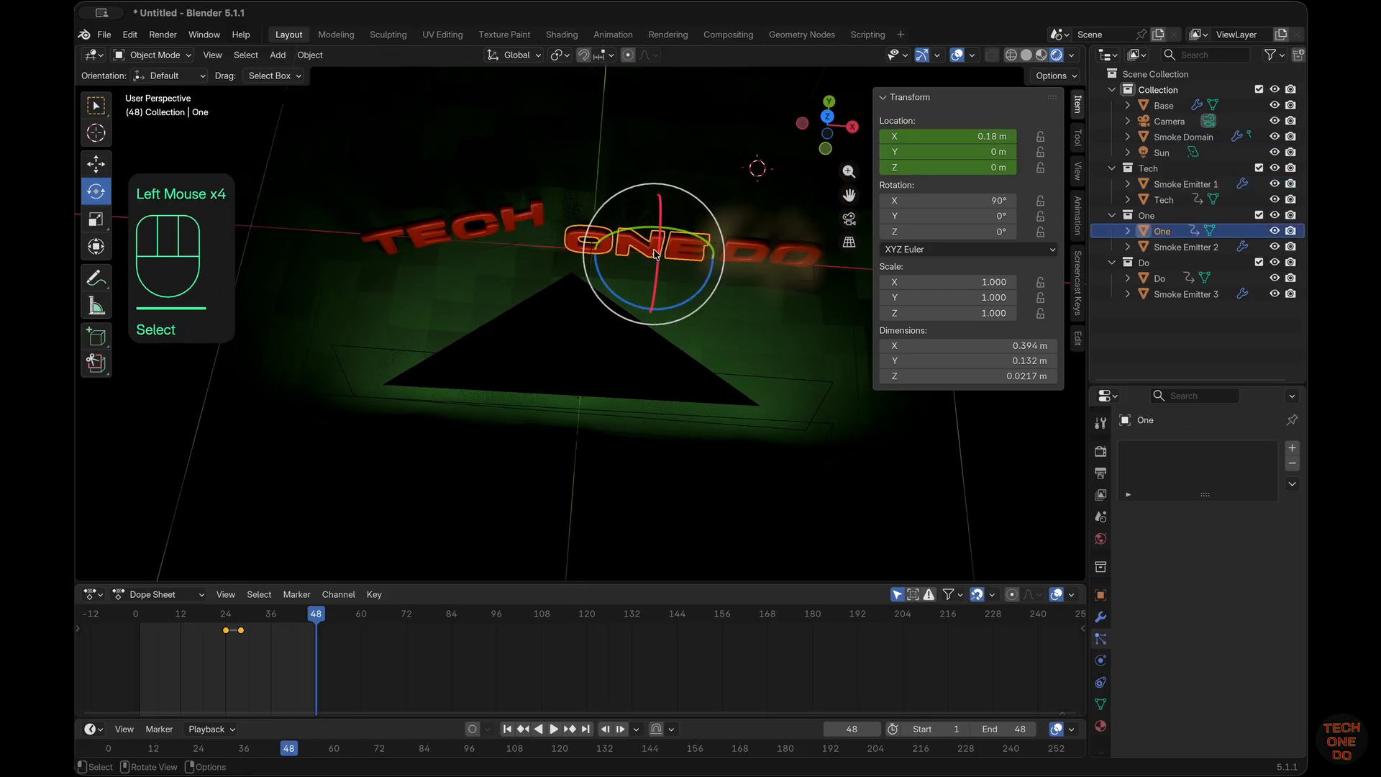
pyautogui.keyDown('shift'); pyautogui.click(695, 276); pyautogui.keyUp('shift')
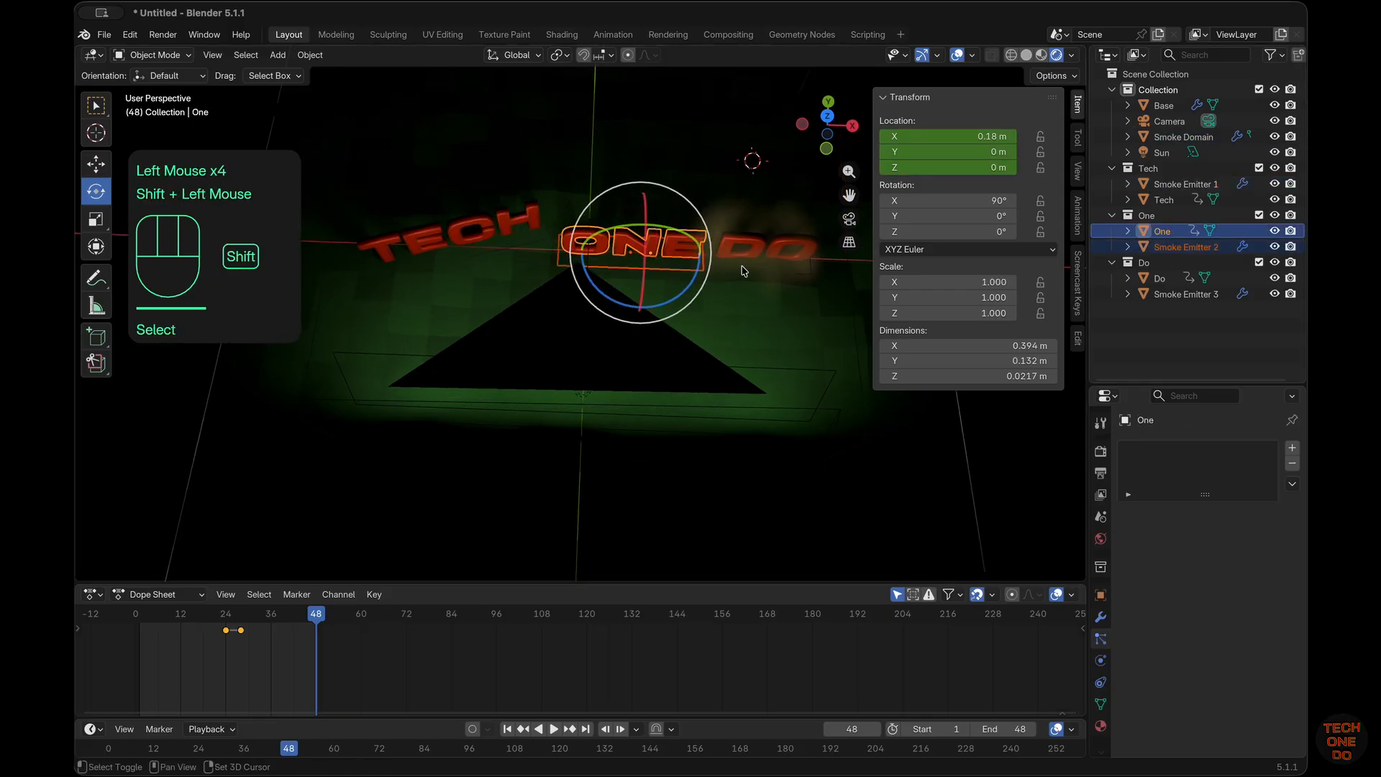
pyautogui.click(694, 275)
# Step: Rotate the Do text and Smoke Emitter 3 together by about -9.3° around the Z axis, and check the words through the camera
pyautogui.click(784, 249)
pyautogui.click(784, 250)
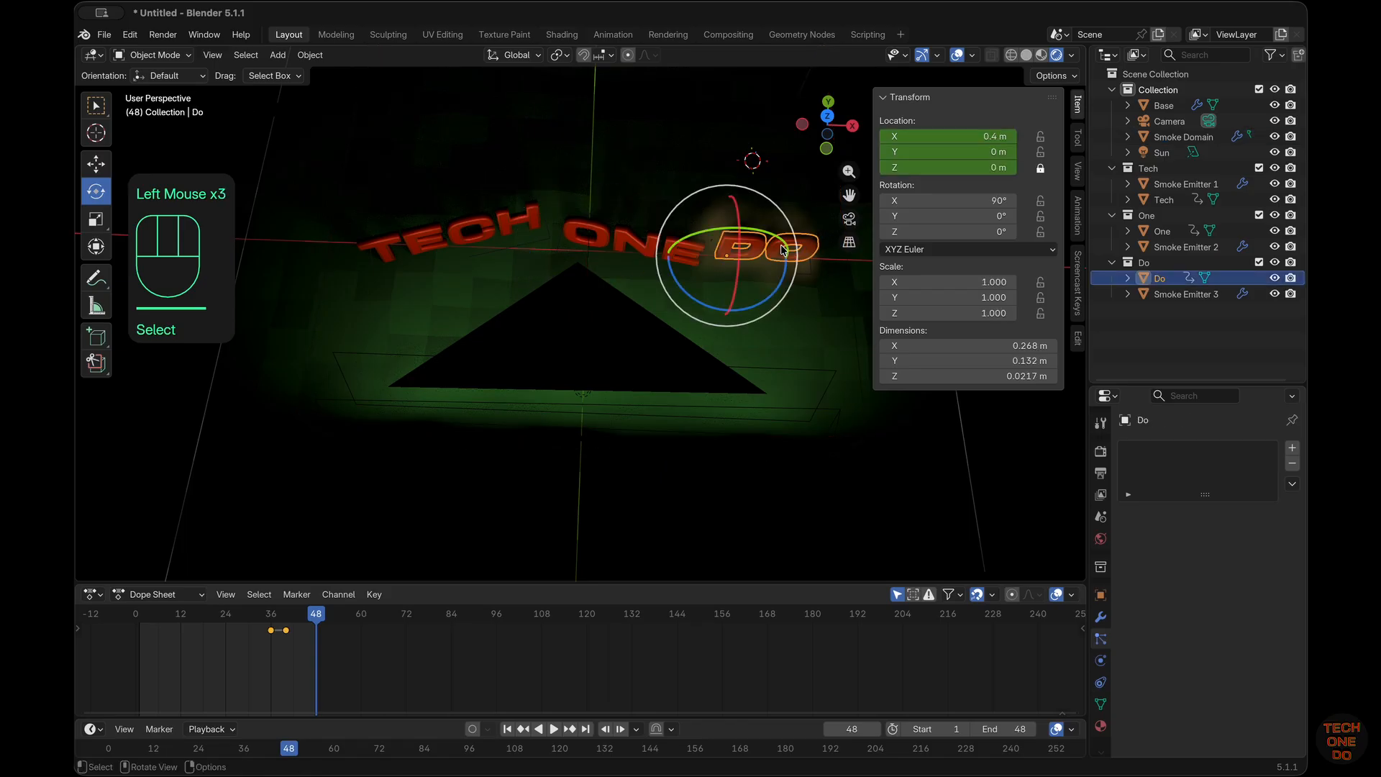
pyautogui.keyDown('shift'); pyautogui.click(807, 275); pyautogui.keyUp('shift')
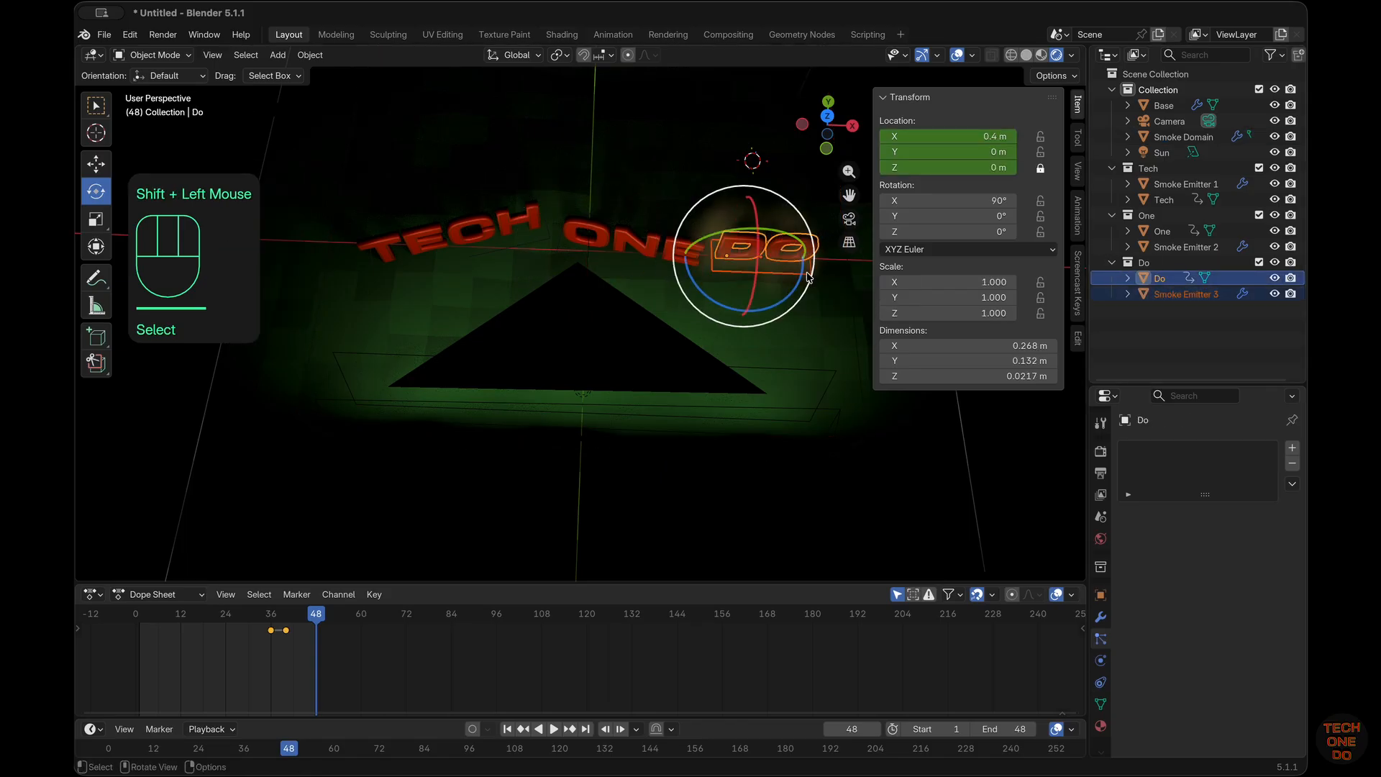
pyautogui.moveTo(808, 276); pyautogui.dragTo(786, 291)
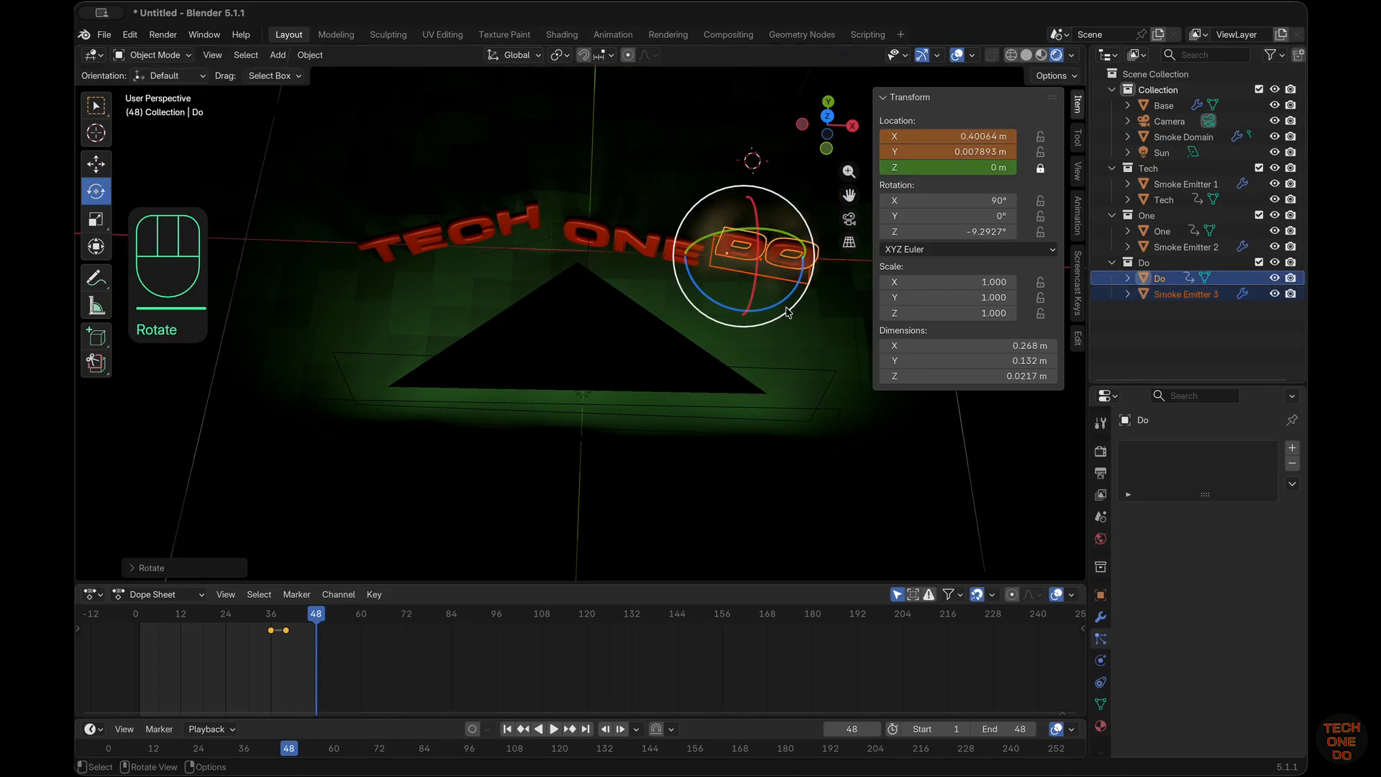
pyautogui.moveTo(786, 291); pyautogui.dragTo(788, 311, button='middle')
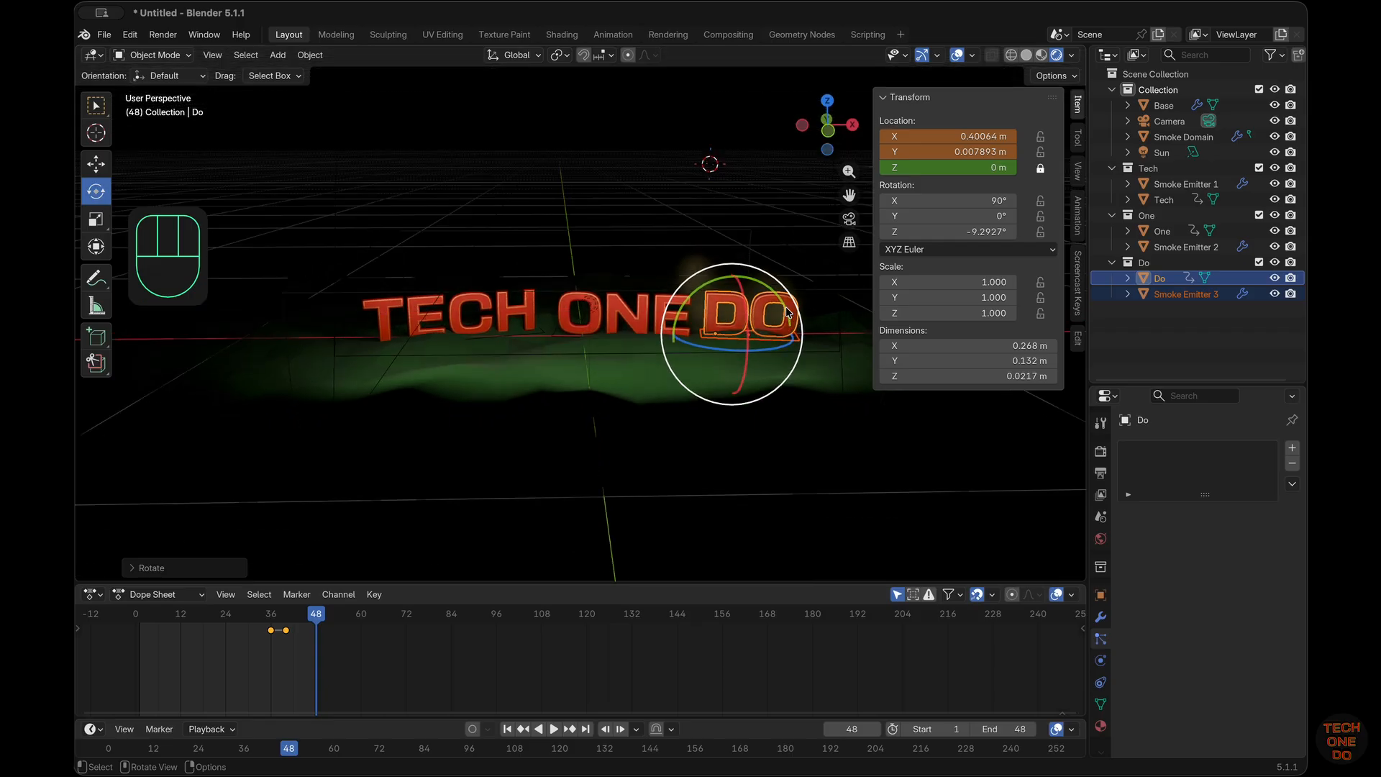
pyautogui.click(849, 220)
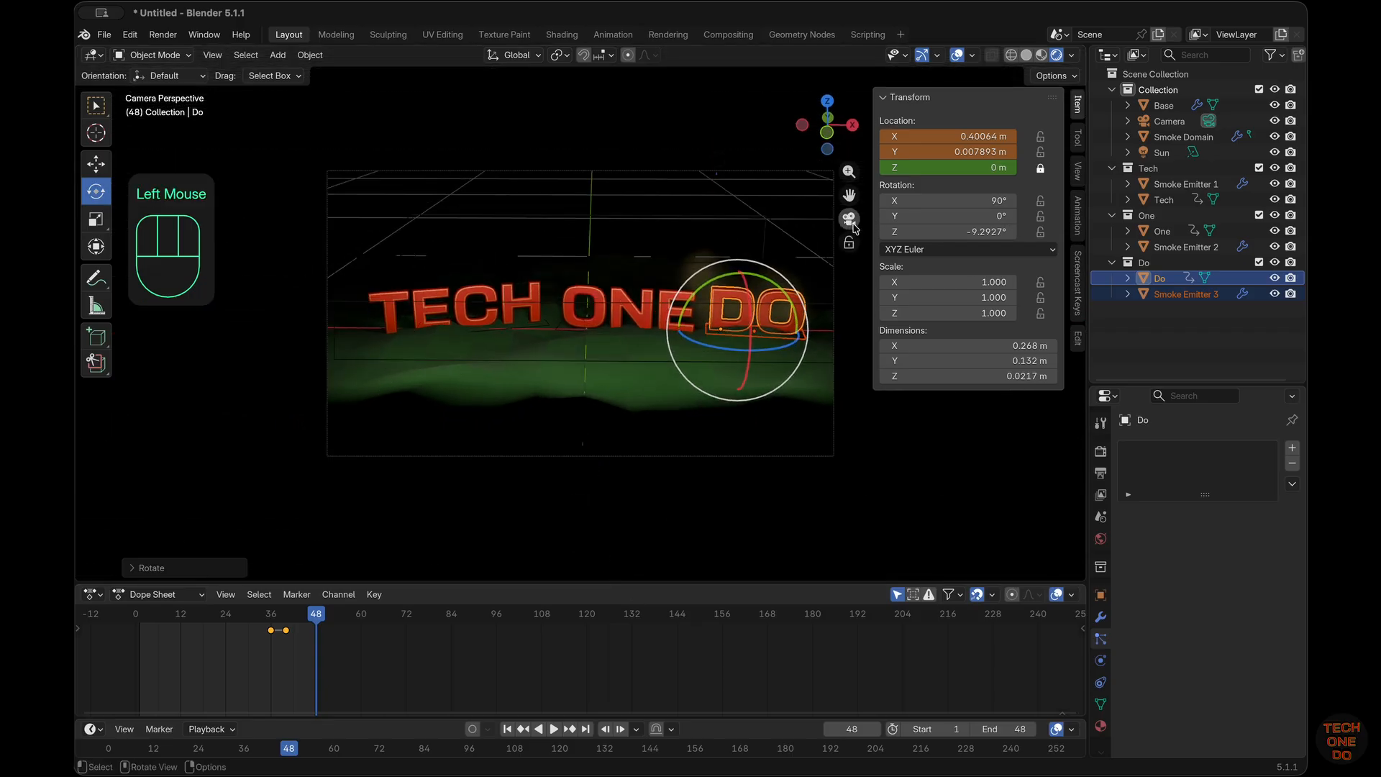
pyautogui.moveTo(860, 463); pyautogui.dragTo(889, 469, button='middle')
pyautogui.click(850, 219)
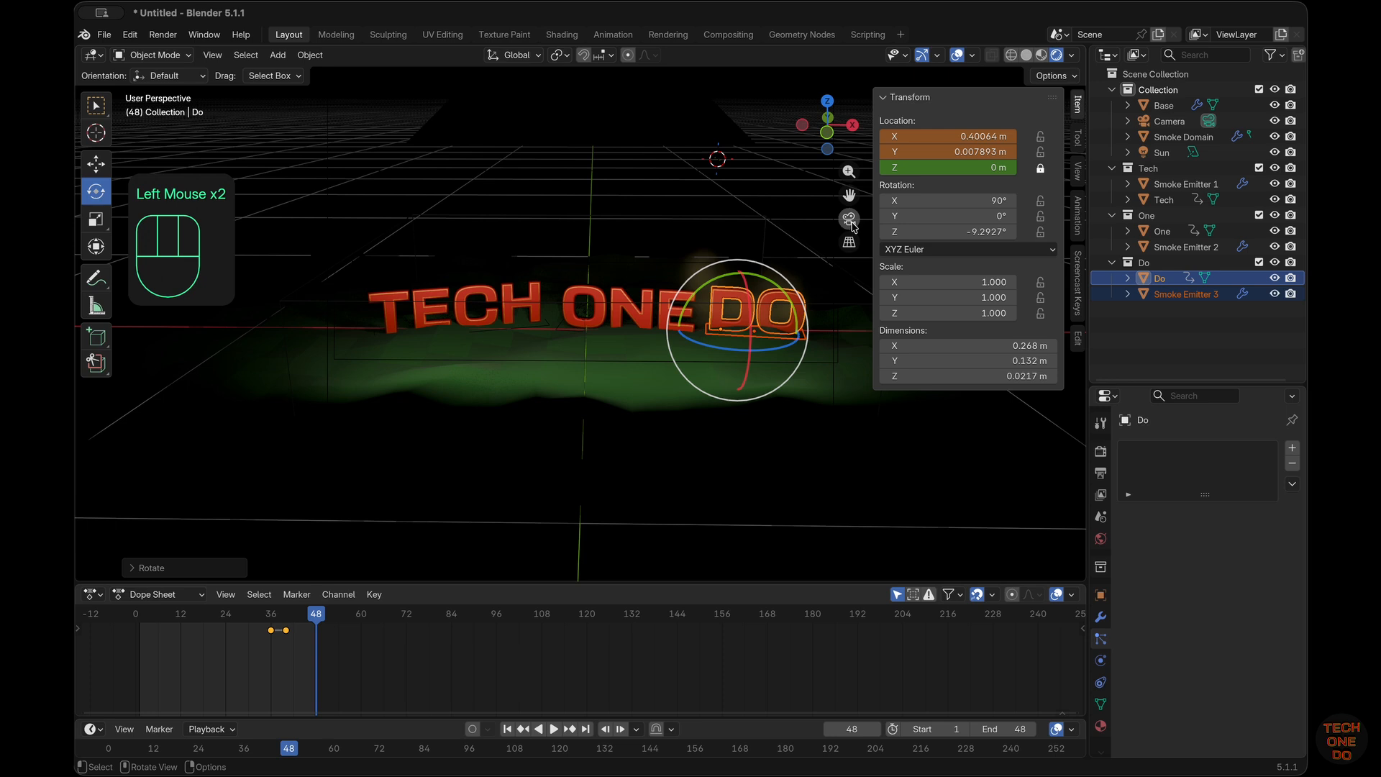
pyautogui.click(867, 338)
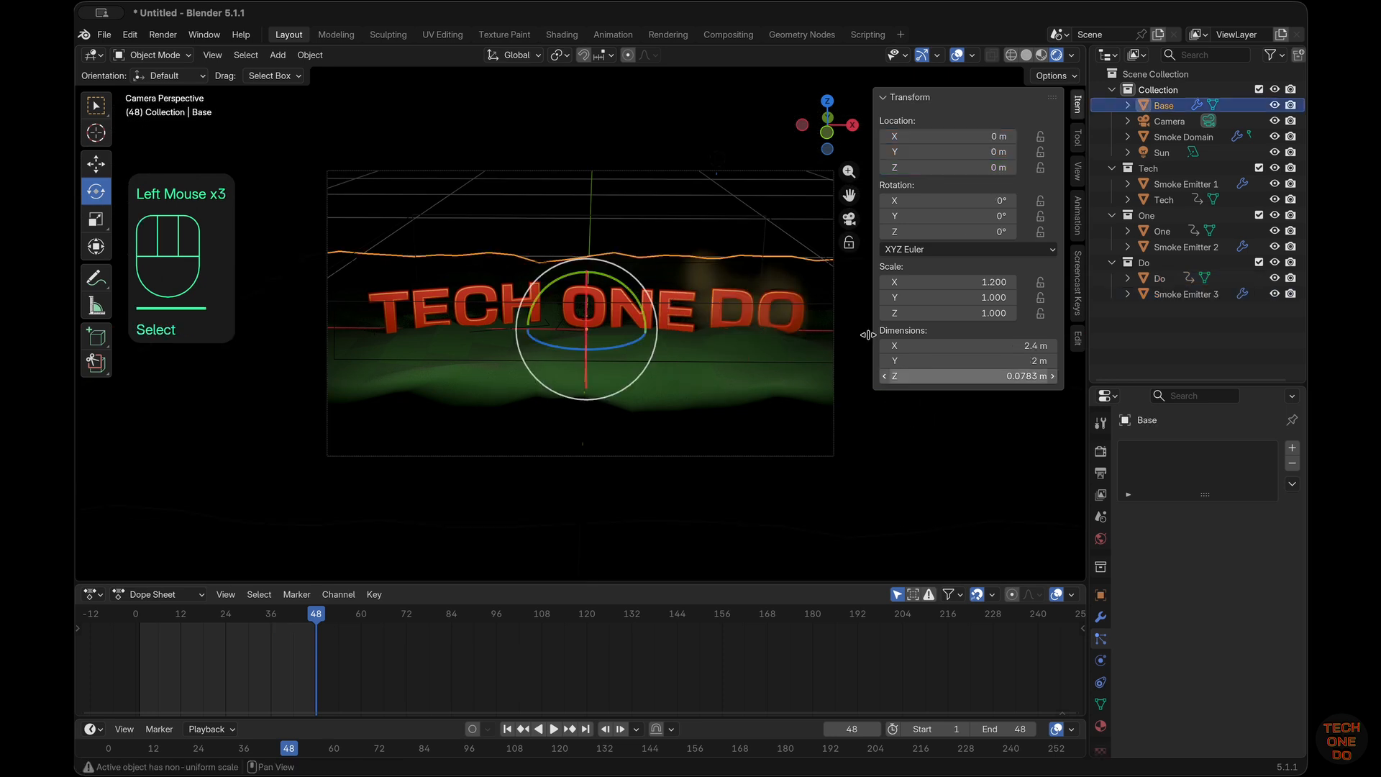
# Step: Deselect everything and play the animation through the camera repeatedly from frame 1 to review the falling words and smoke, stopping at frame 48
pyautogui.click(670, 116)
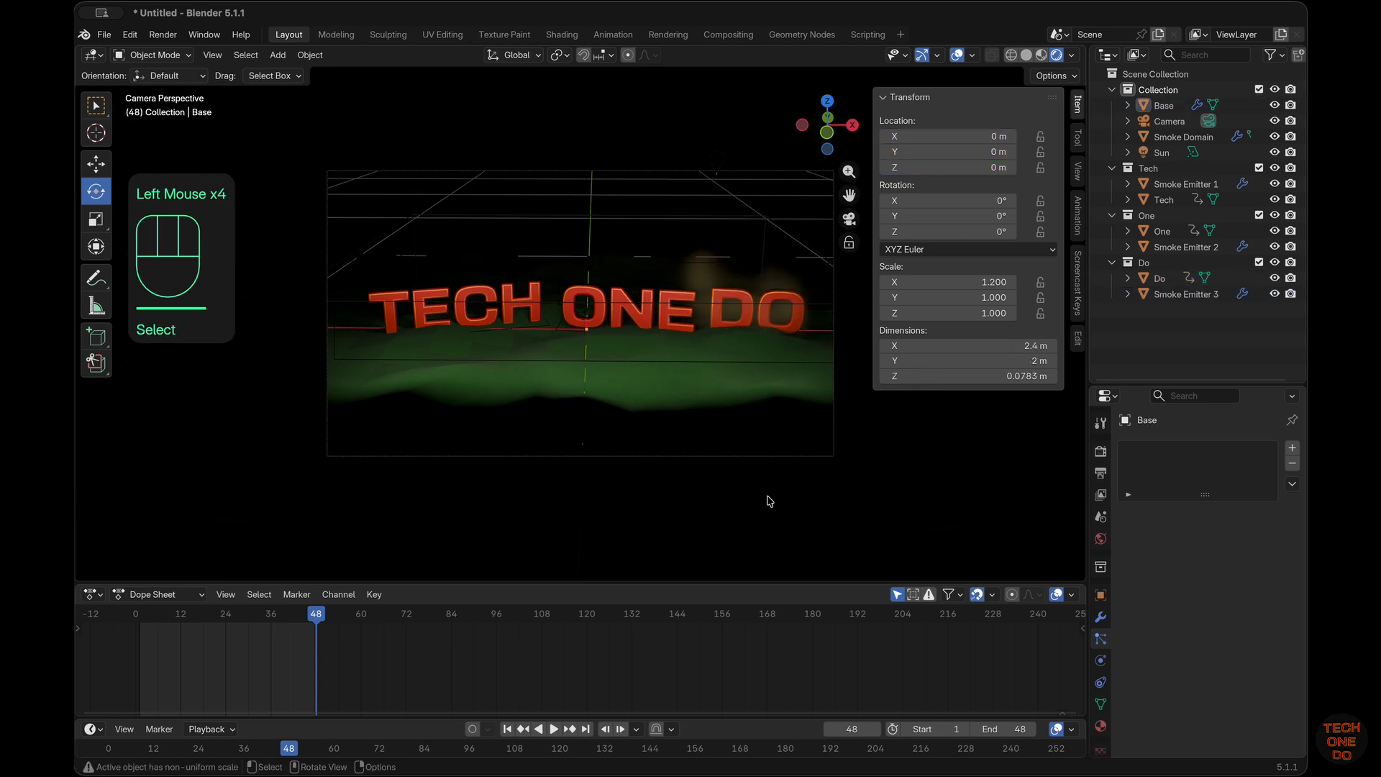
pyautogui.click(512, 730)
pyautogui.click(554, 730)
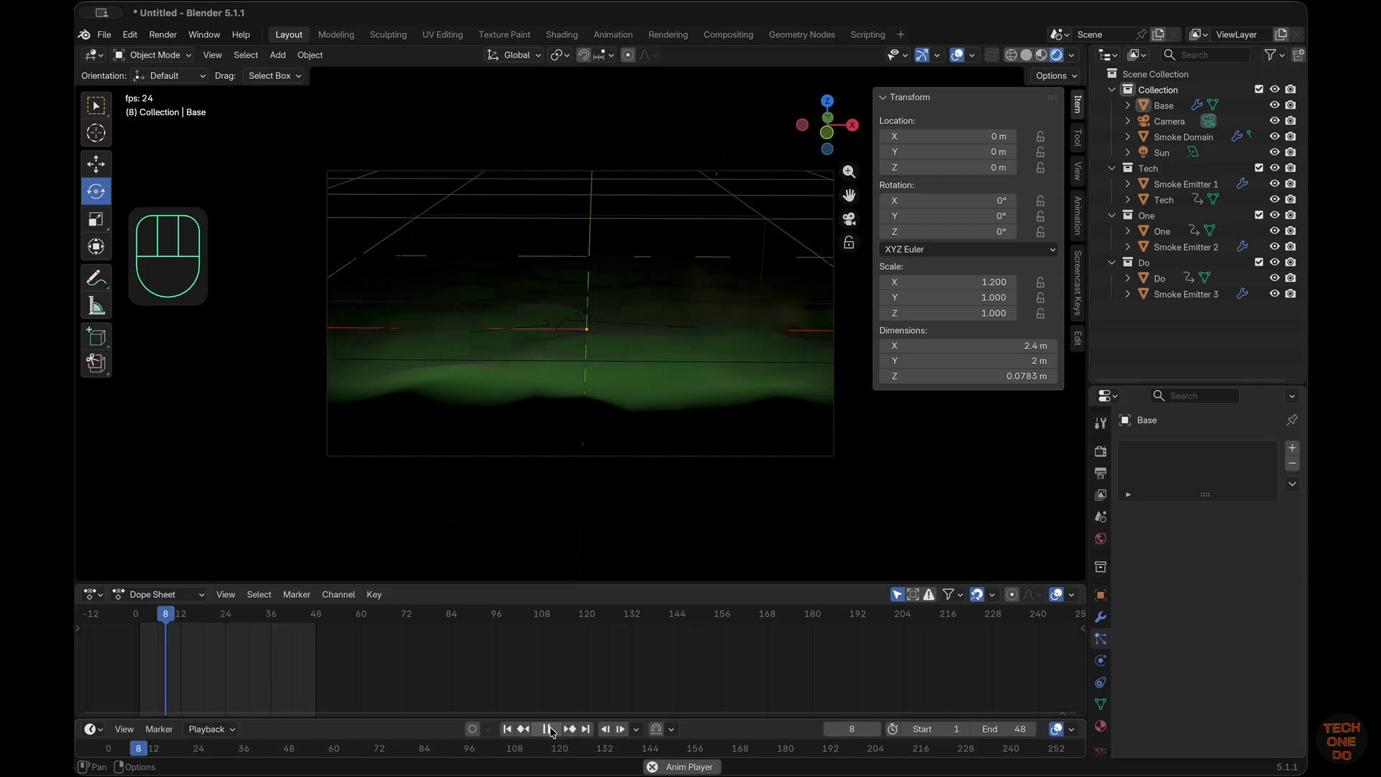
pyautogui.click(551, 729)
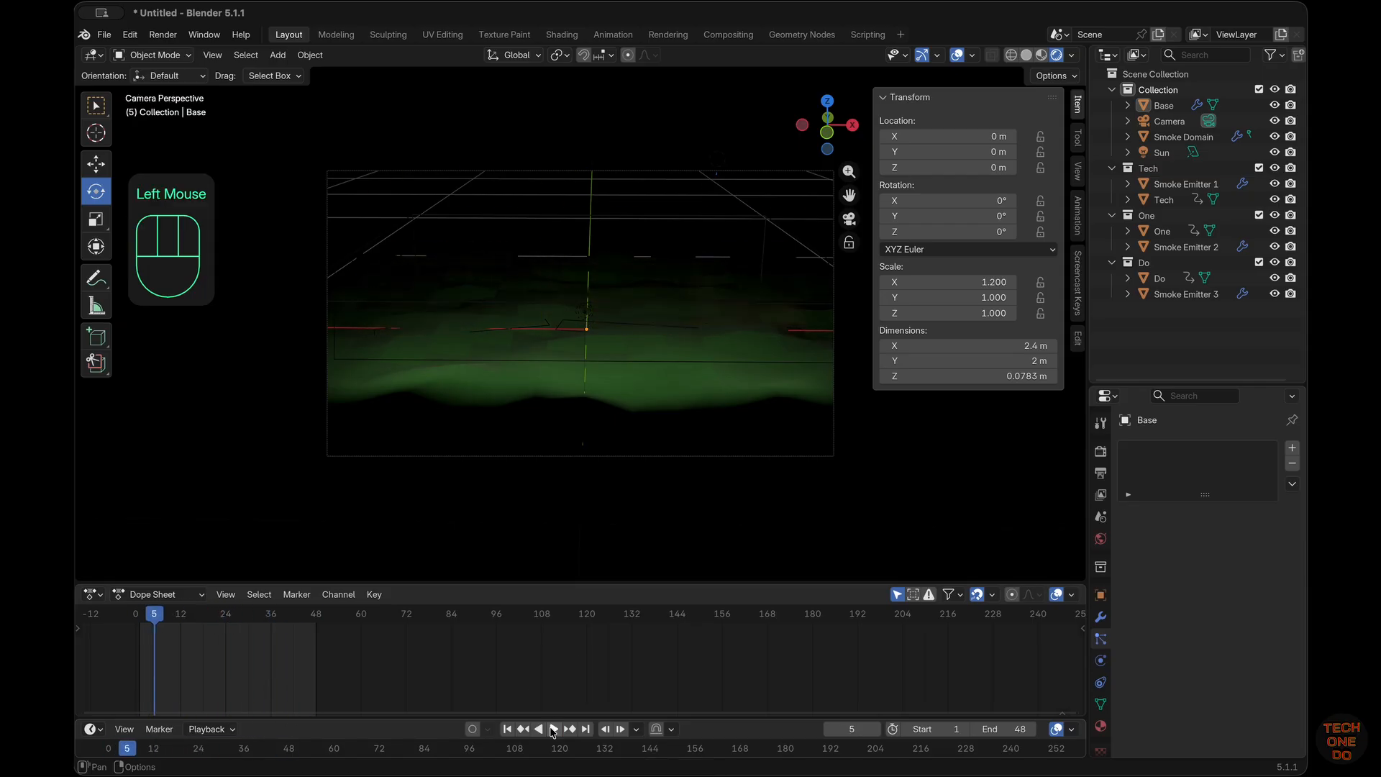
pyautogui.click(512, 730)
pyautogui.click(552, 729)
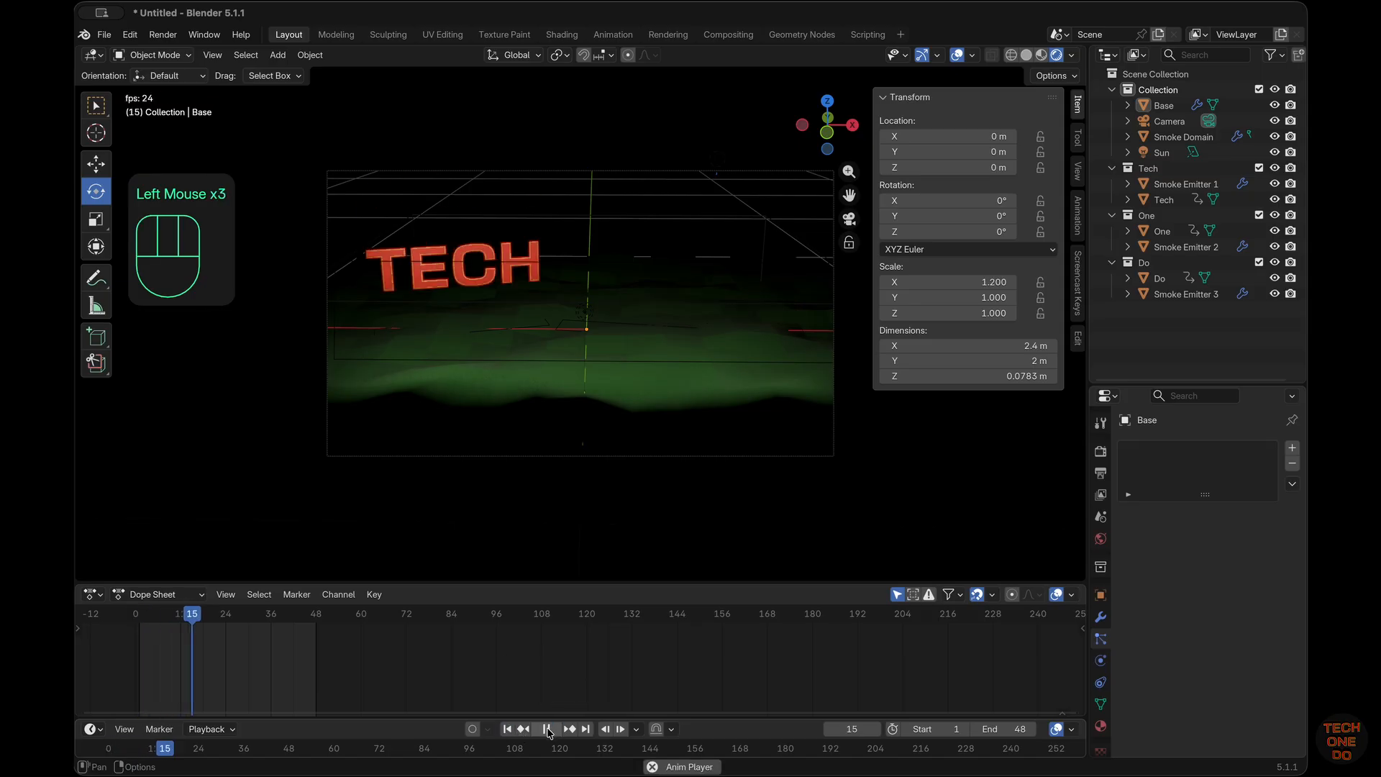
pyautogui.click(551, 730)
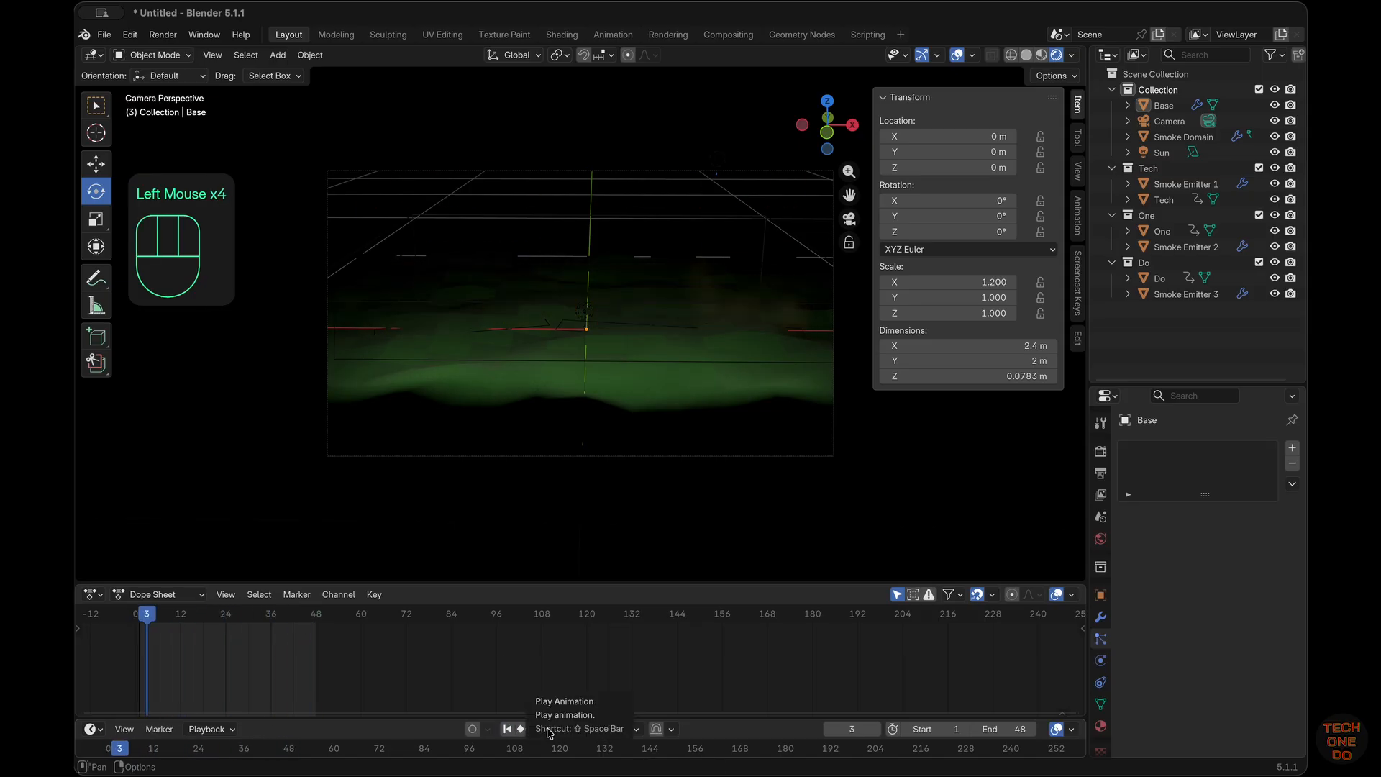
pyautogui.click(586, 731)
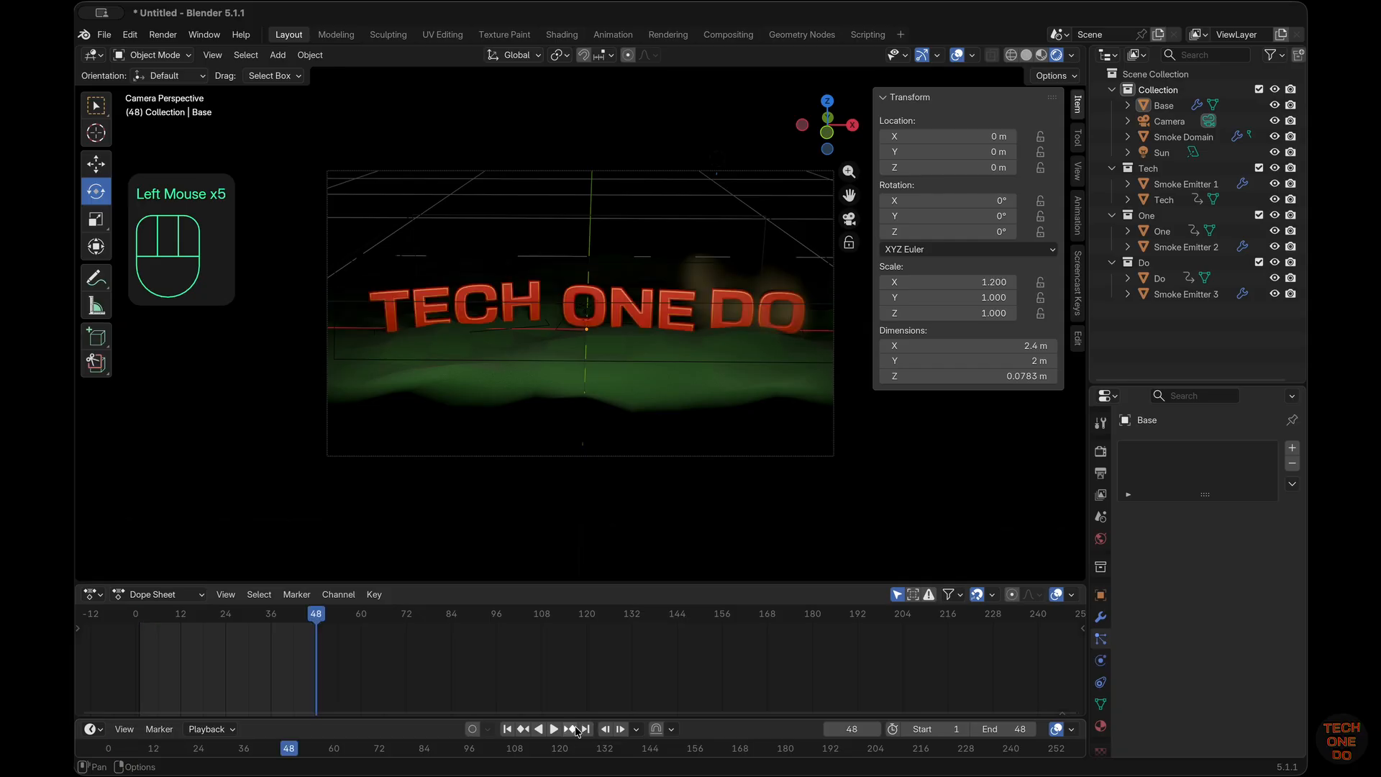
pyautogui.click(507, 730)
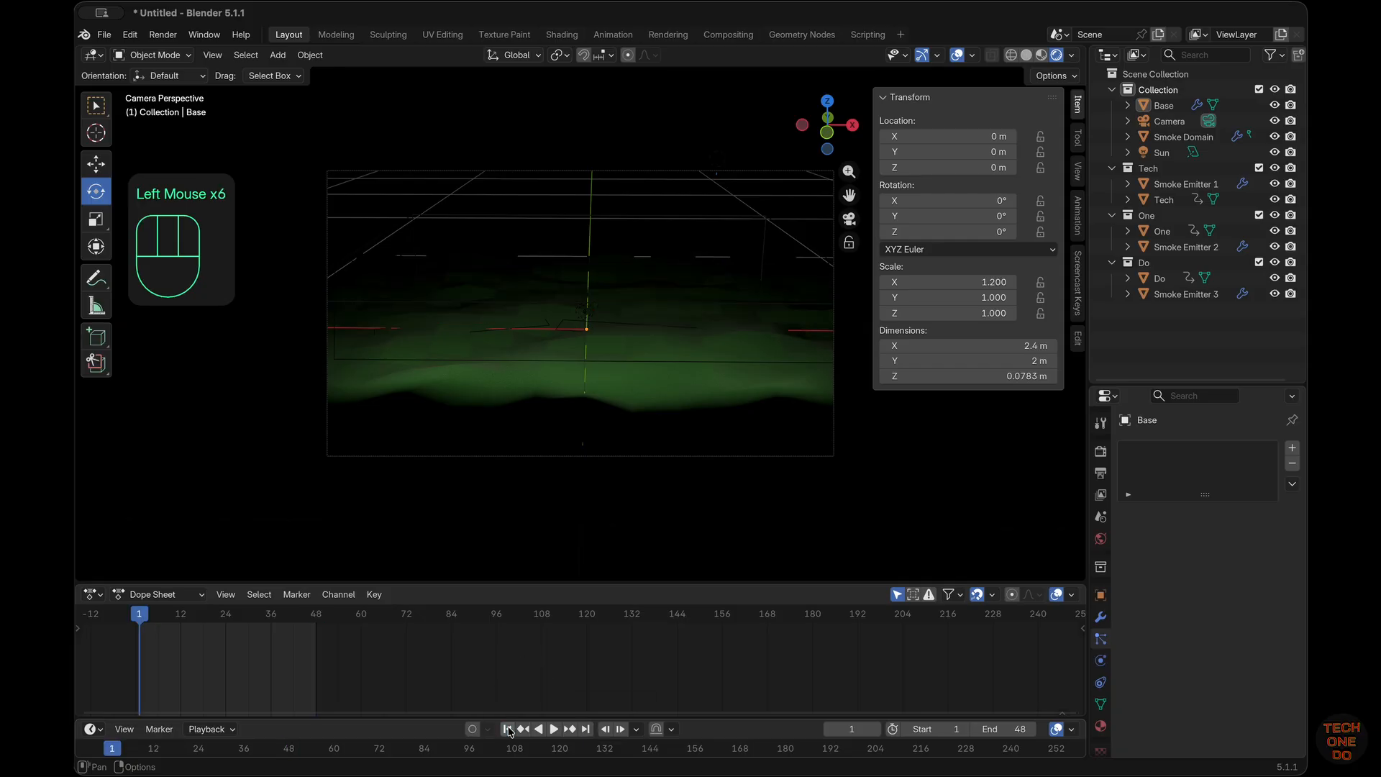
pyautogui.click(560, 731)
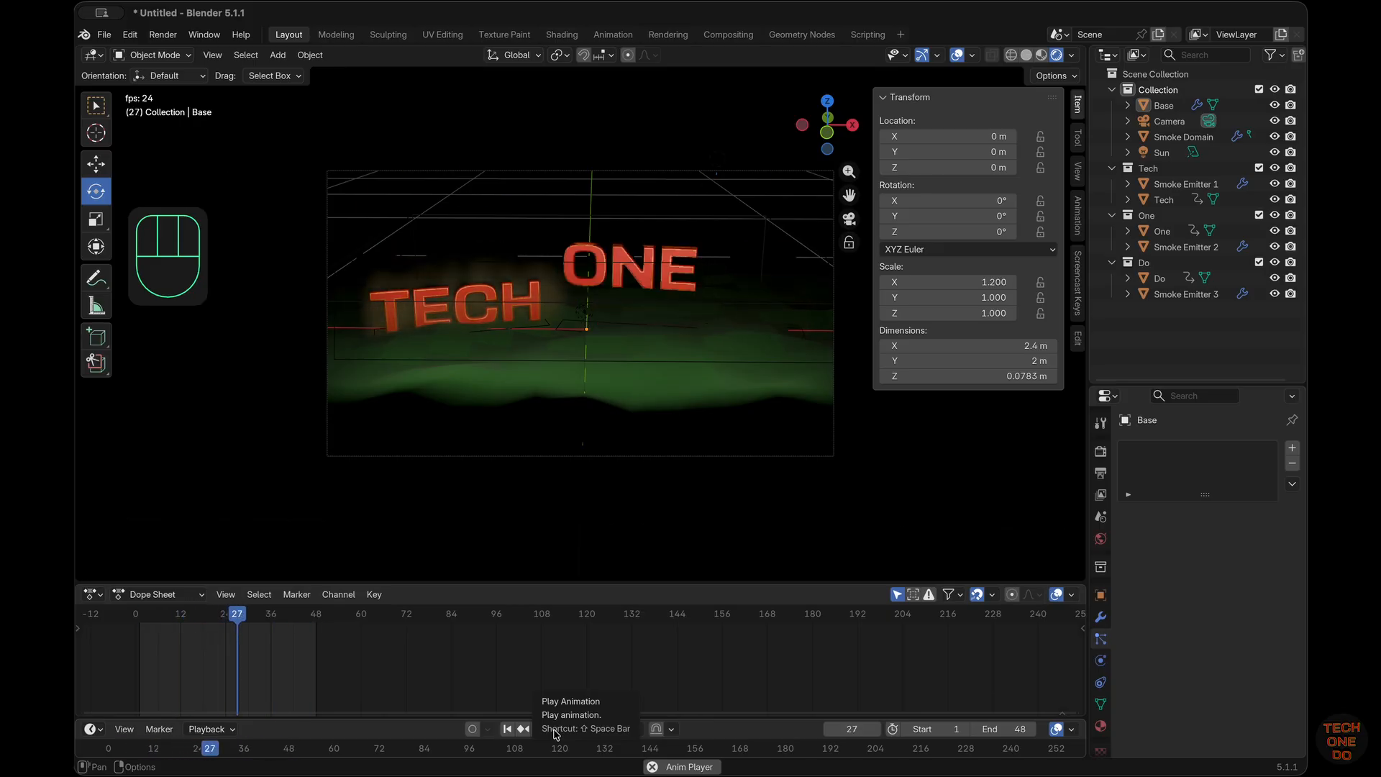
pyautogui.click(554, 730)
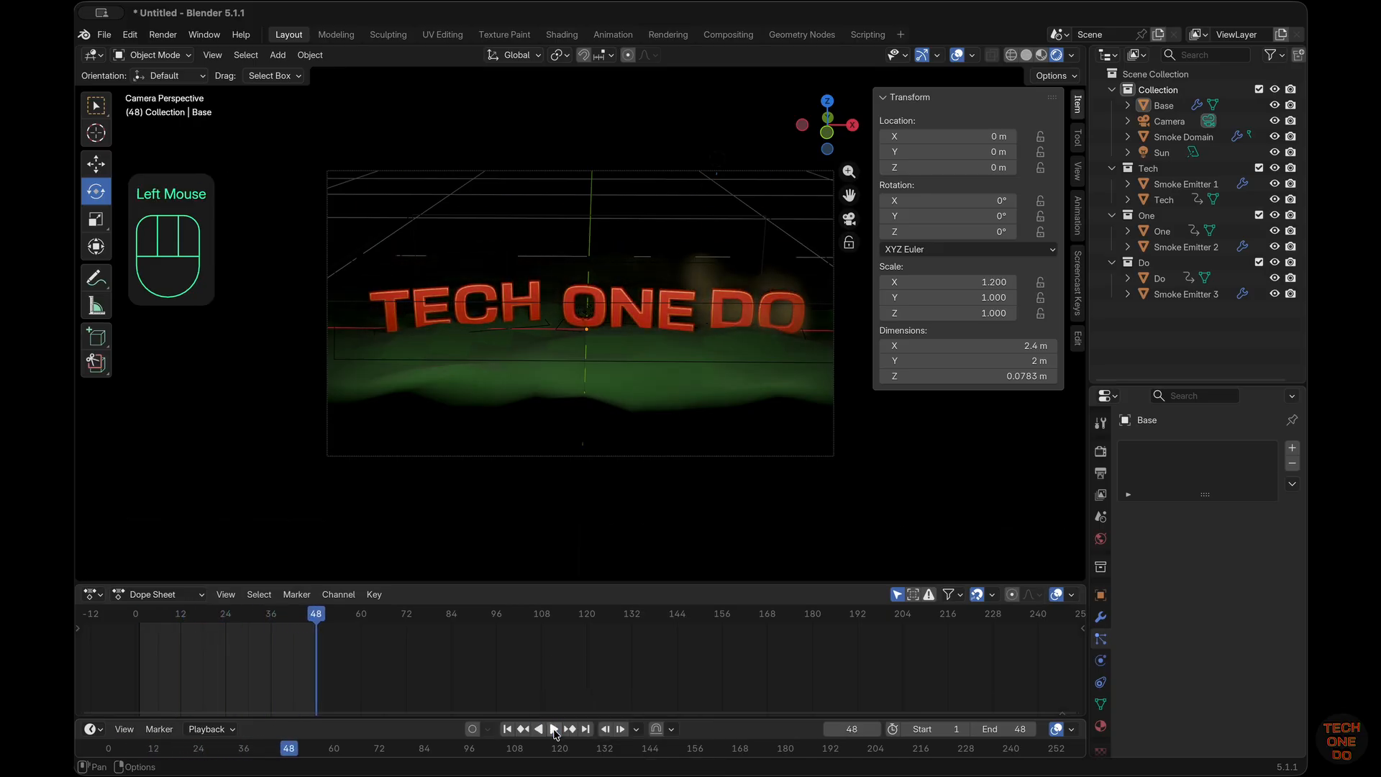